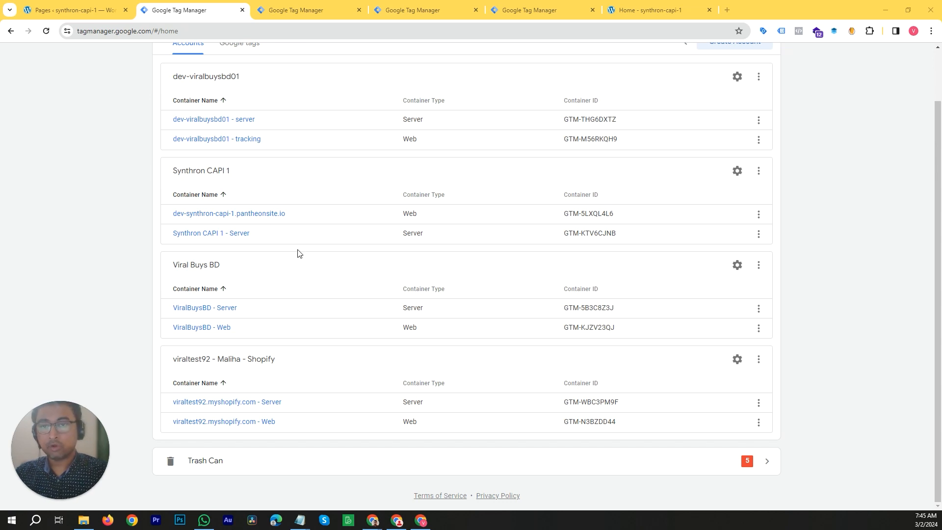
- Open the dev-synthron-capi-1.pantheonsite.io web container in a new tab and switch to it
scroll(118, 229, up, 2)
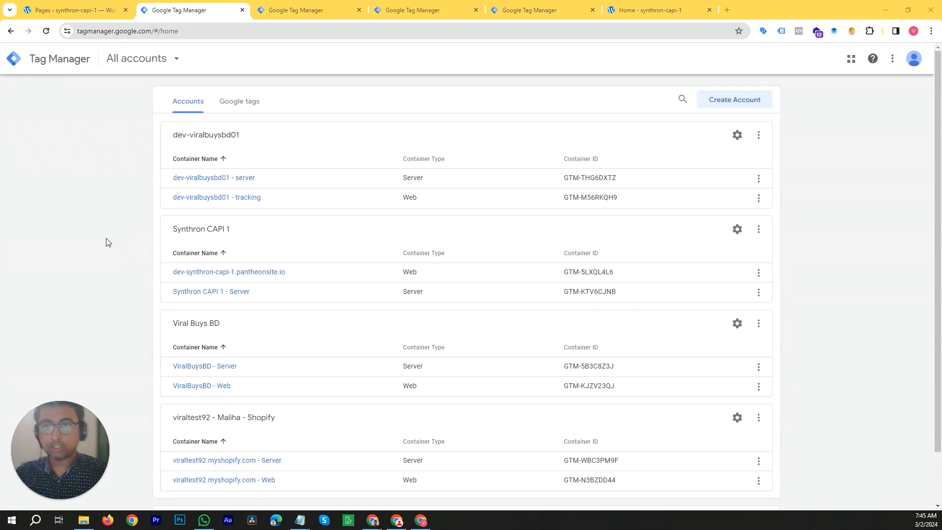
scroll(100, 230, down, 1)
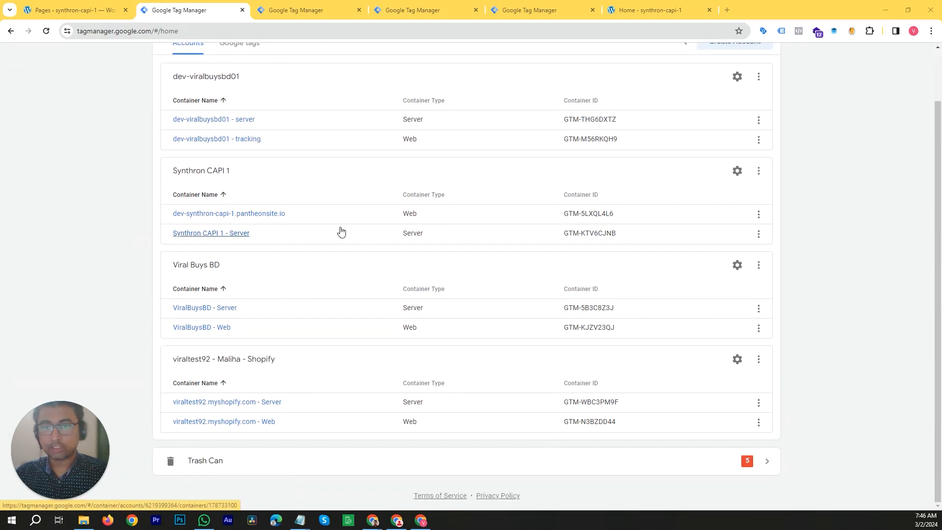
right_click(274, 218)
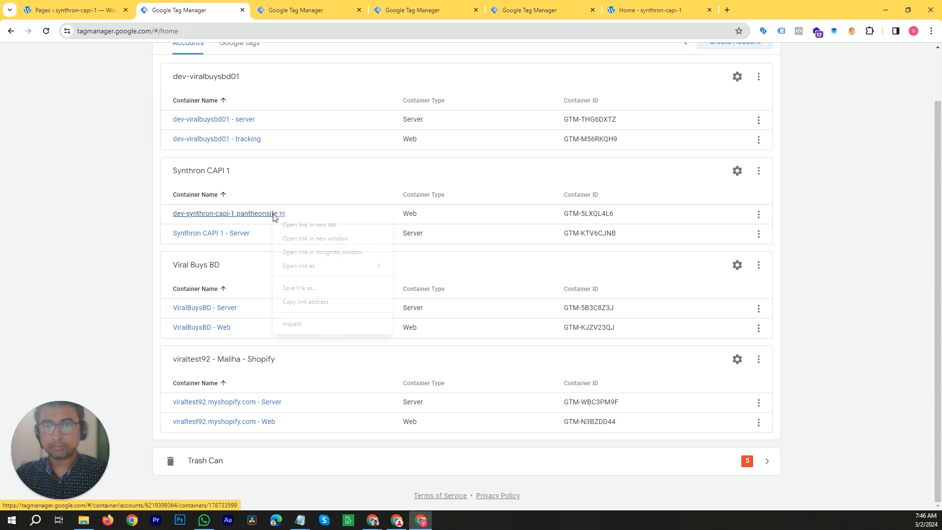
click(294, 226)
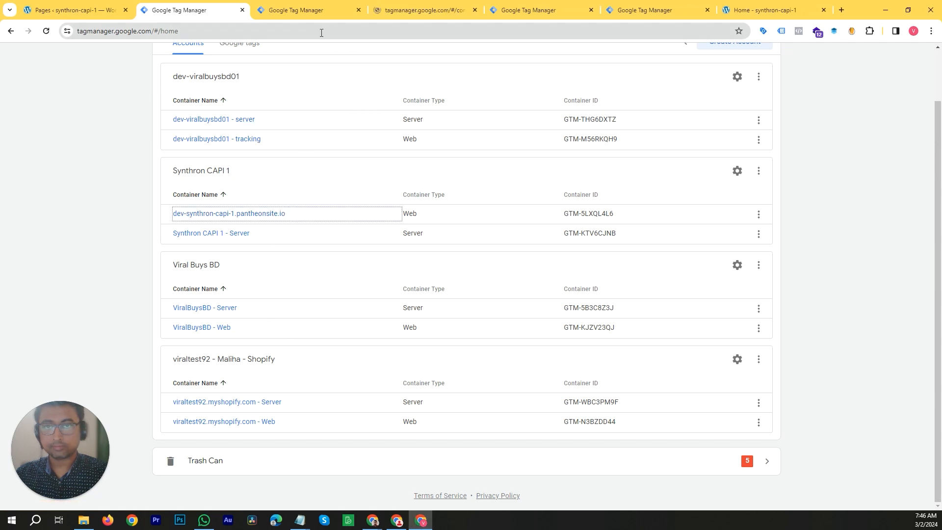
click(447, 11)
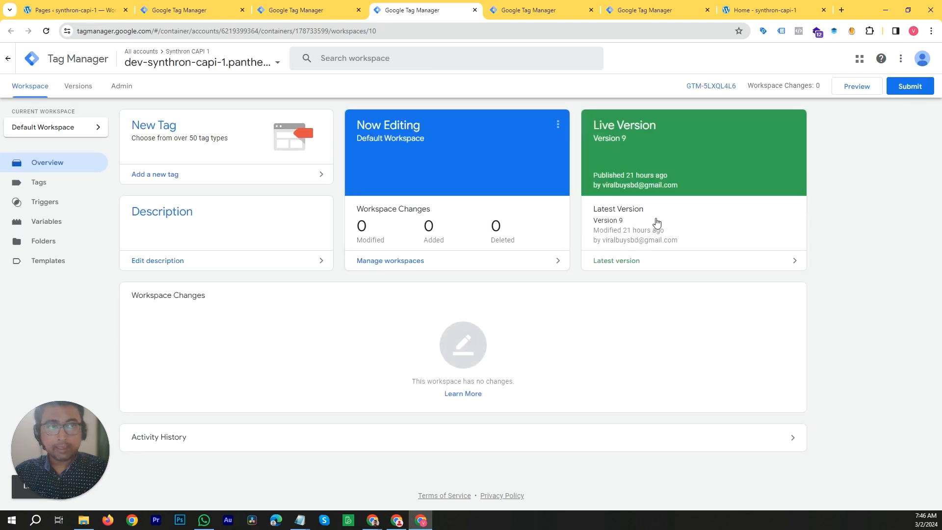
- Start Preview mode for the container and connect Tag Assistant to the site
click(858, 87)
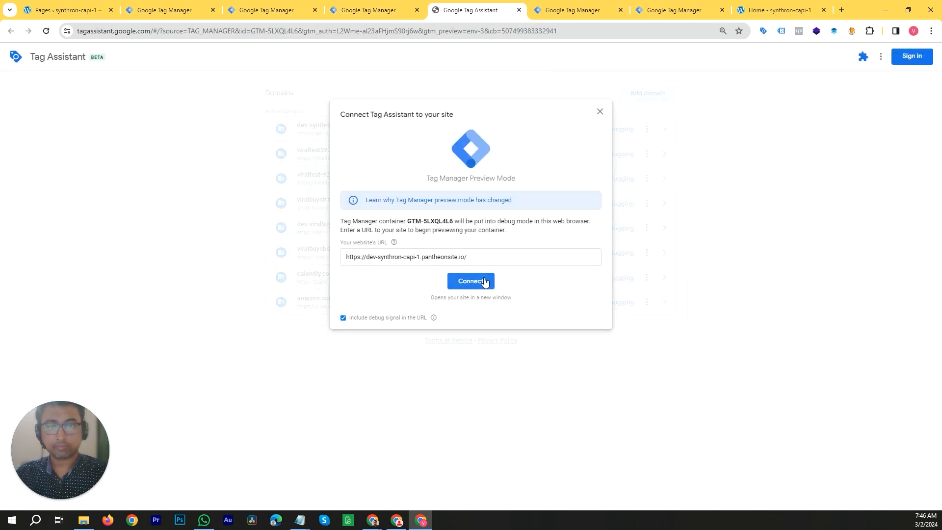
click(483, 280)
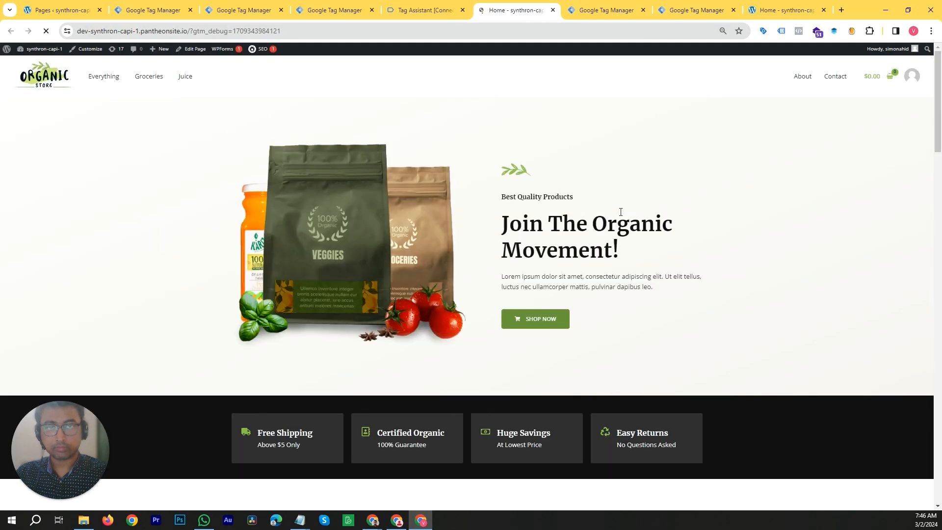
- Open the site's Contact page and move the Tag Assistant badge off the Calendly booking widget
click(836, 78)
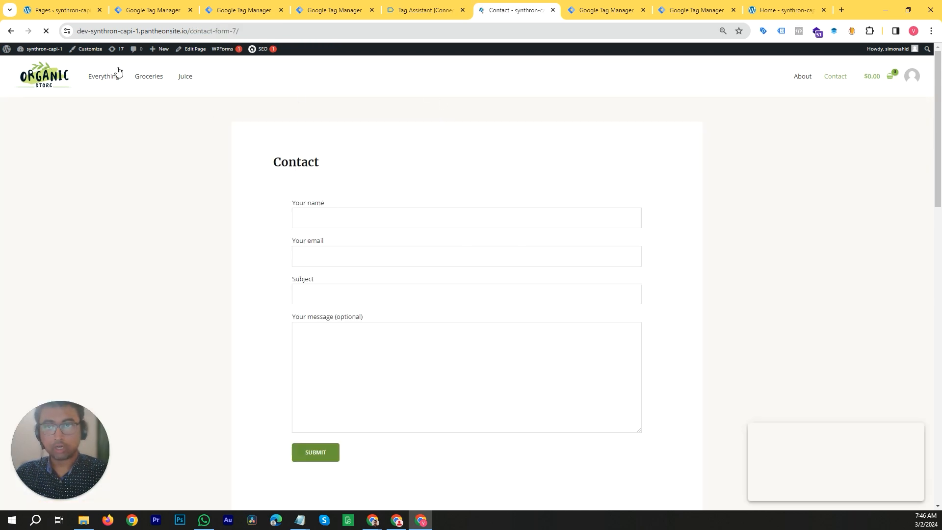
scroll(356, 233, down, 8)
scroll(526, 227, up, 4)
scroll(448, 237, up, 4)
scroll(411, 234, down, 2)
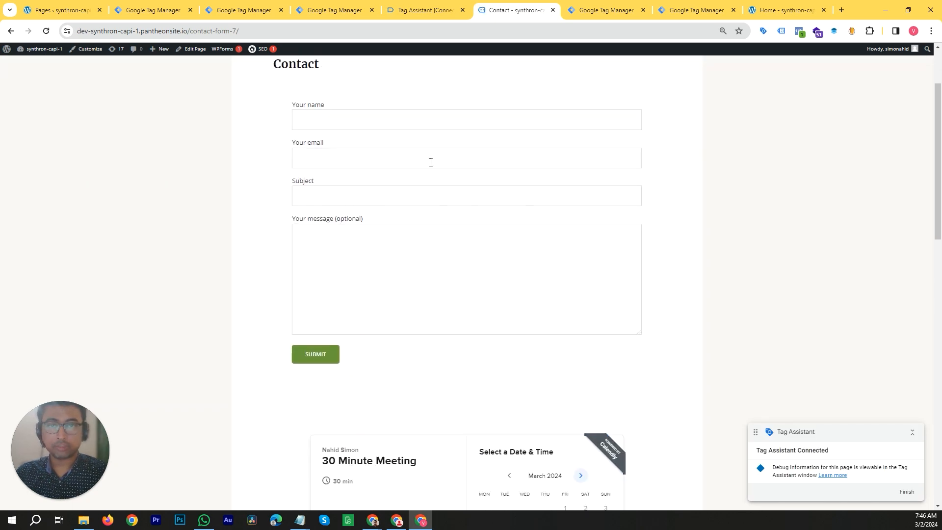
scroll(466, 196, up, 2)
scroll(375, 210, down, 8)
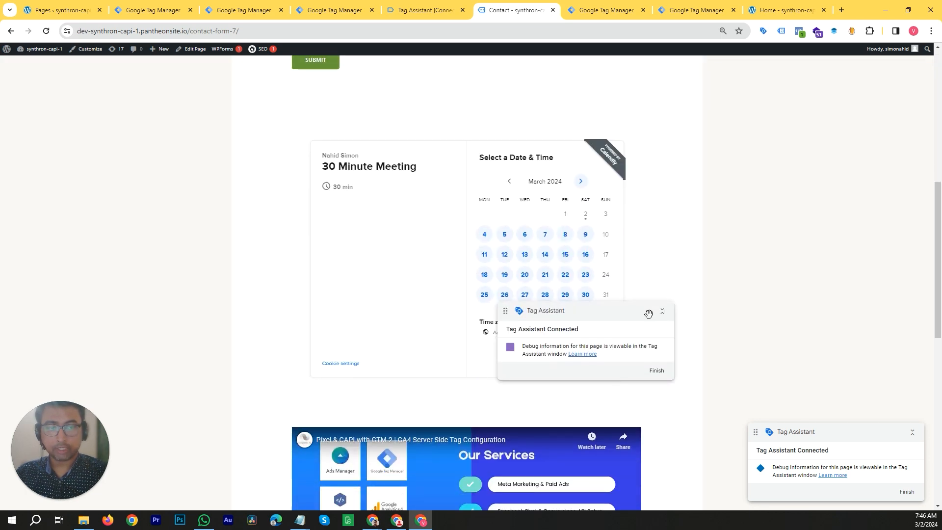
drag(648, 313, 813, 340)
drag(699, 352, 647, 384)
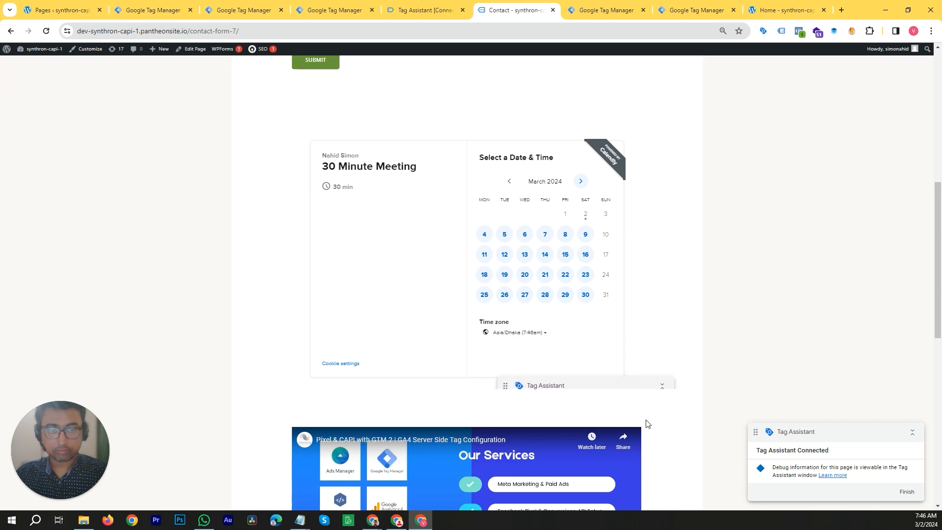
drag(648, 423, 663, 373)
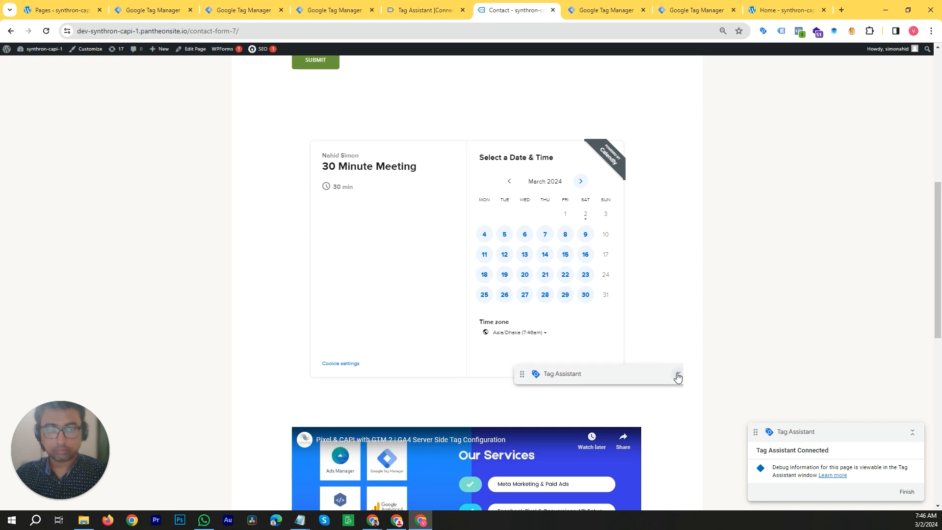
drag(654, 375, 652, 412)
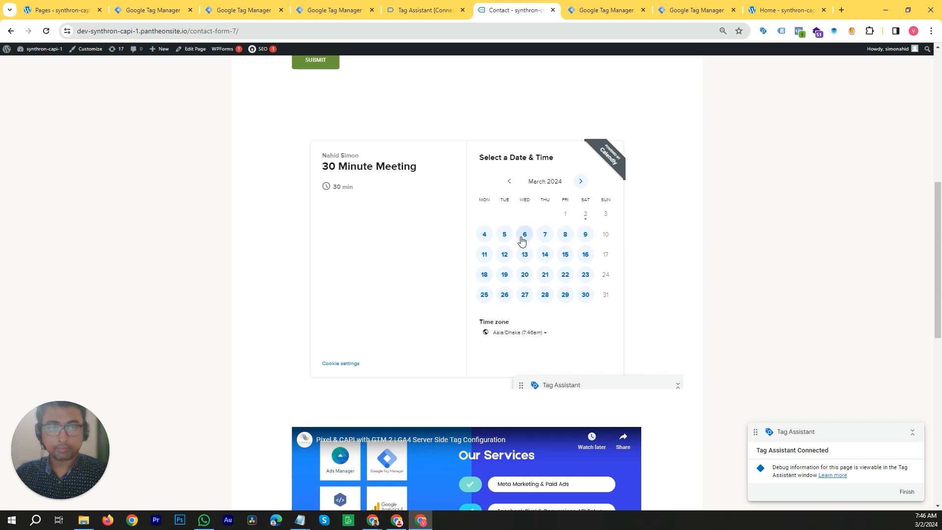
- In the Calendly widget, choose Monday, March 4 and the 8:00pm slot to reach the details form
click(484, 236)
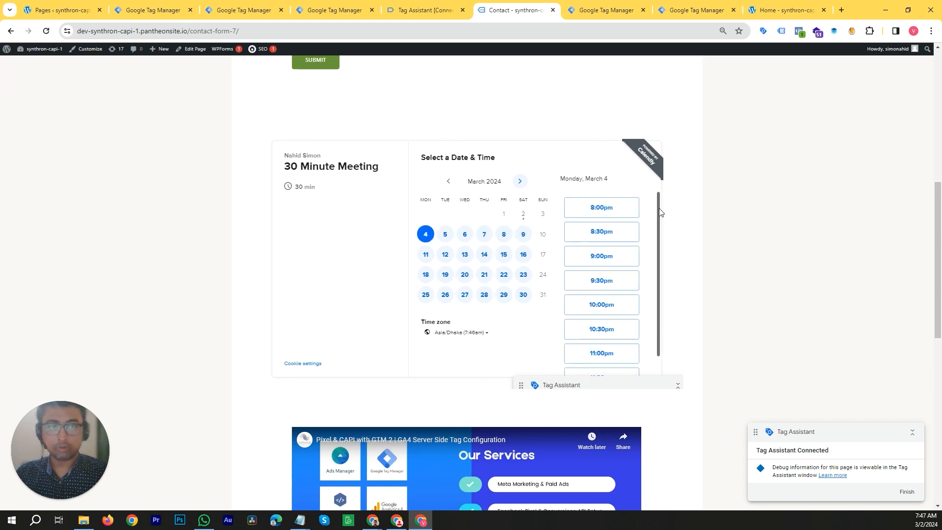
click(601, 207)
click(618, 212)
click(471, 185)
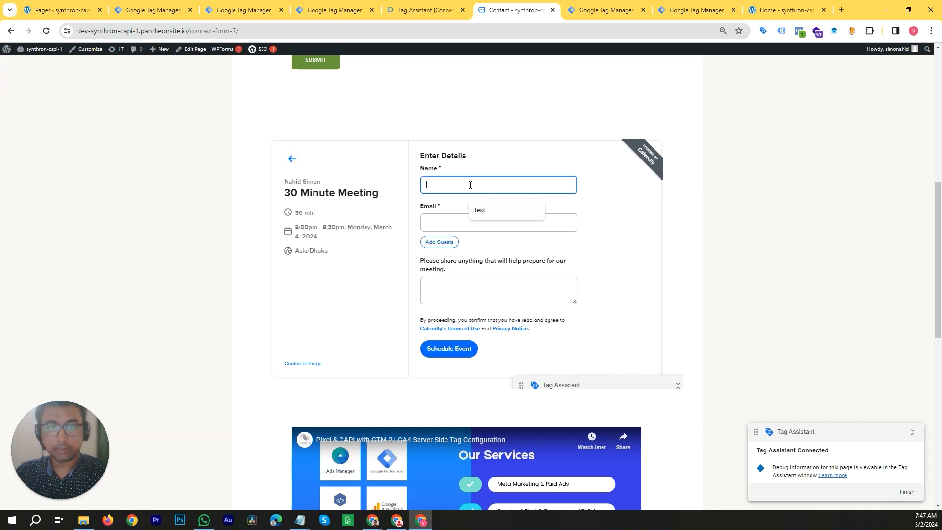
- Enter the name test and a test e-mail address, then schedule the event
click(485, 216)
click(461, 224)
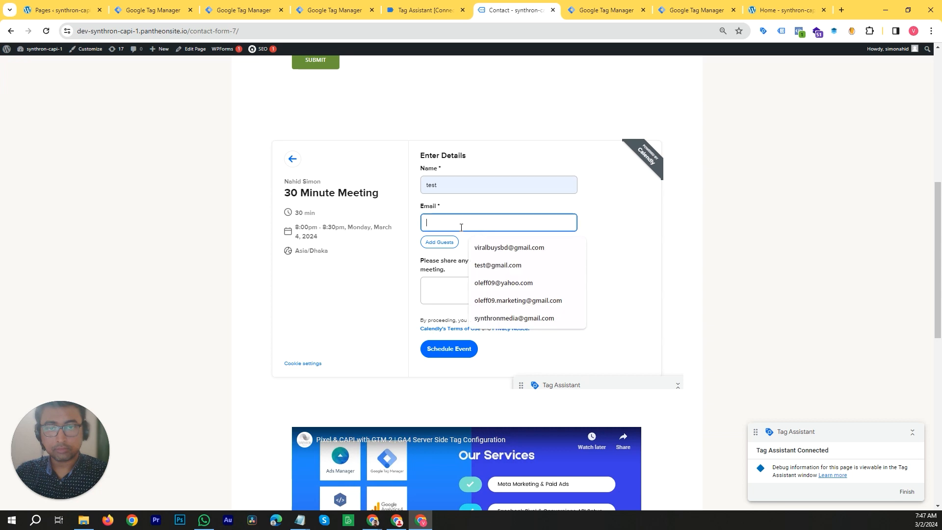
click(484, 265)
click(457, 296)
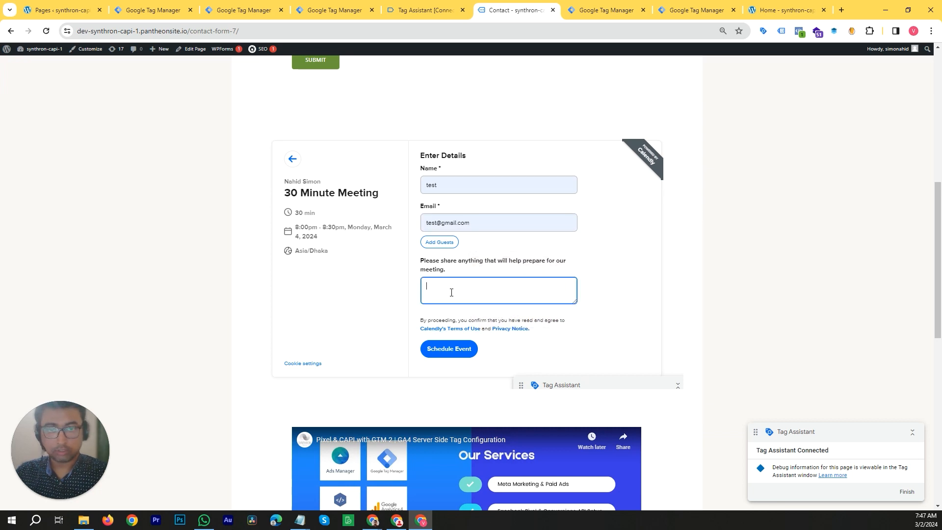
click(459, 351)
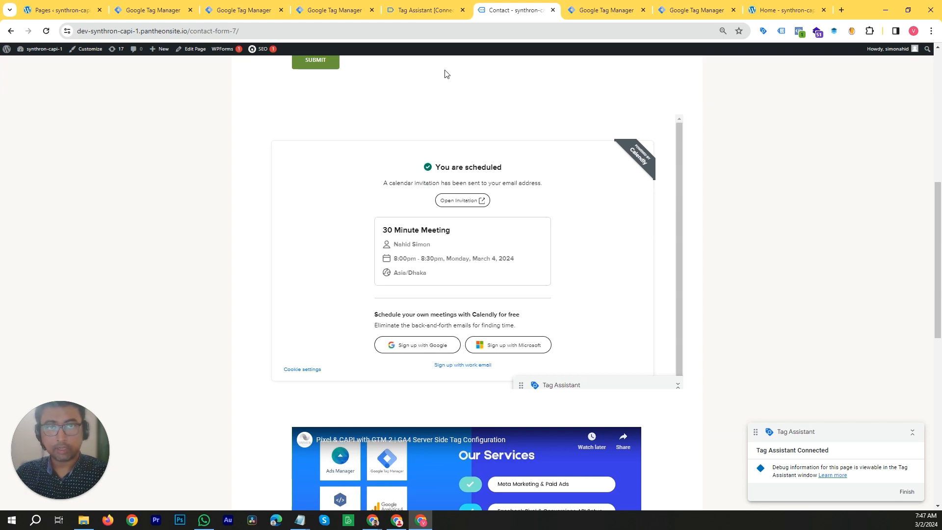
- Switch to the Tag Assistant window and continue to its debug summary
click(445, 10)
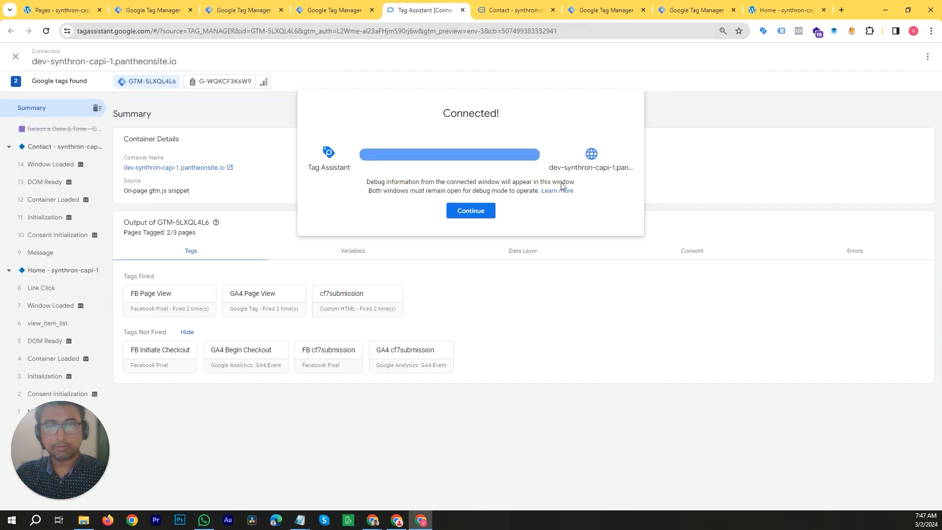
click(464, 211)
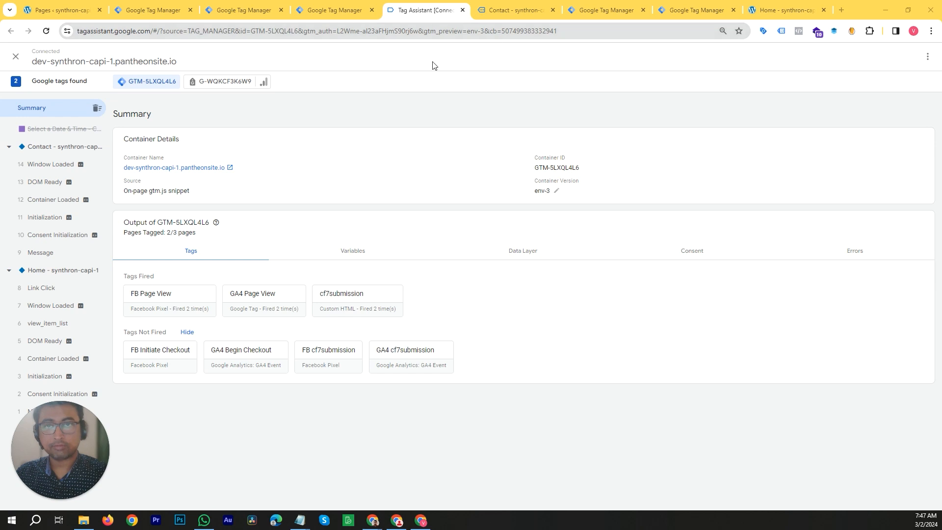
- Return to Tag Manager, open the Tags list, and create a new tag of type Custom HTML
click(312, 14)
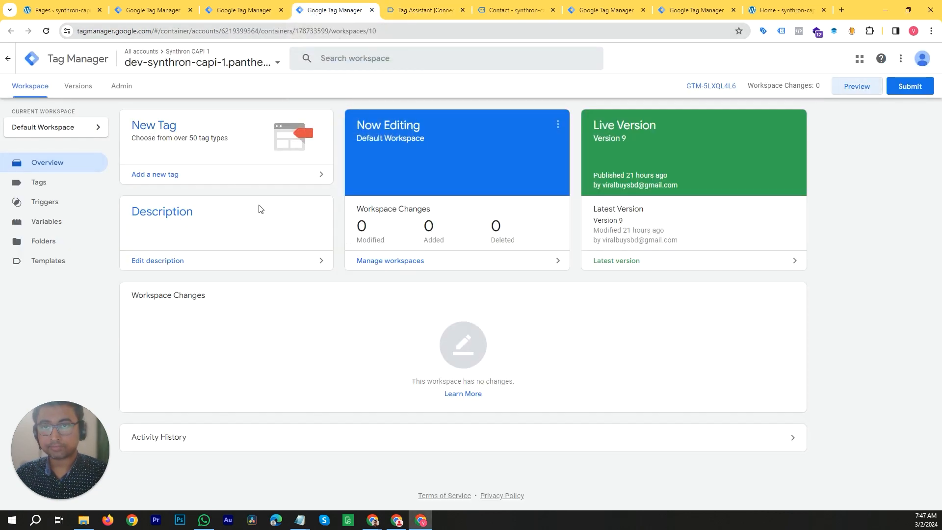
key(ctrl+minus)
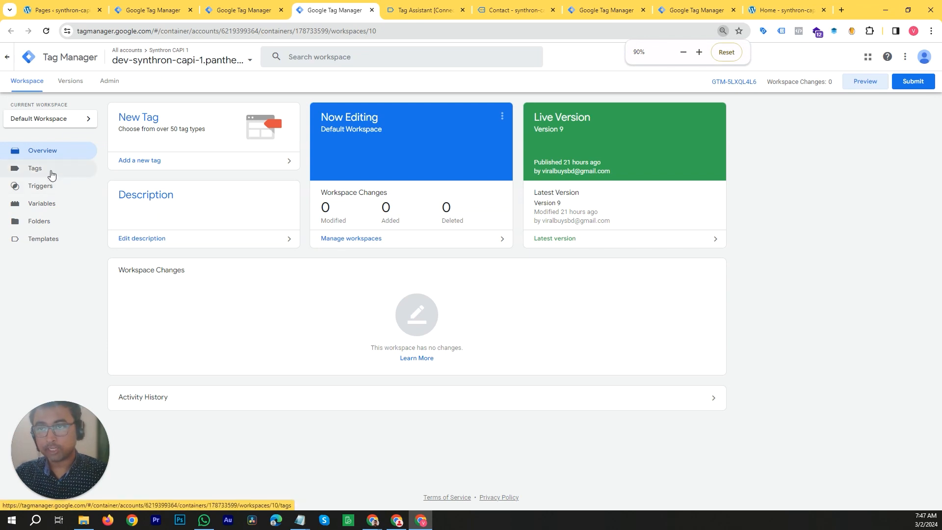
click(51, 173)
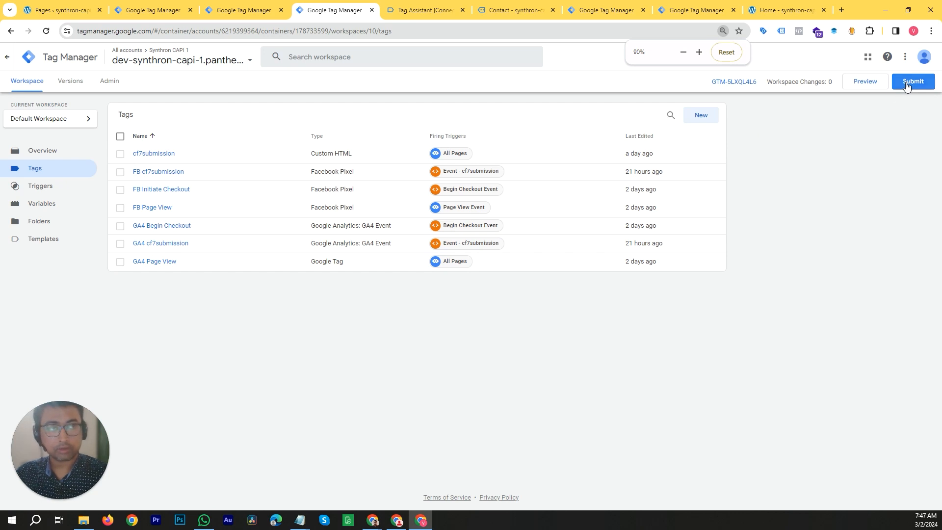
click(703, 120)
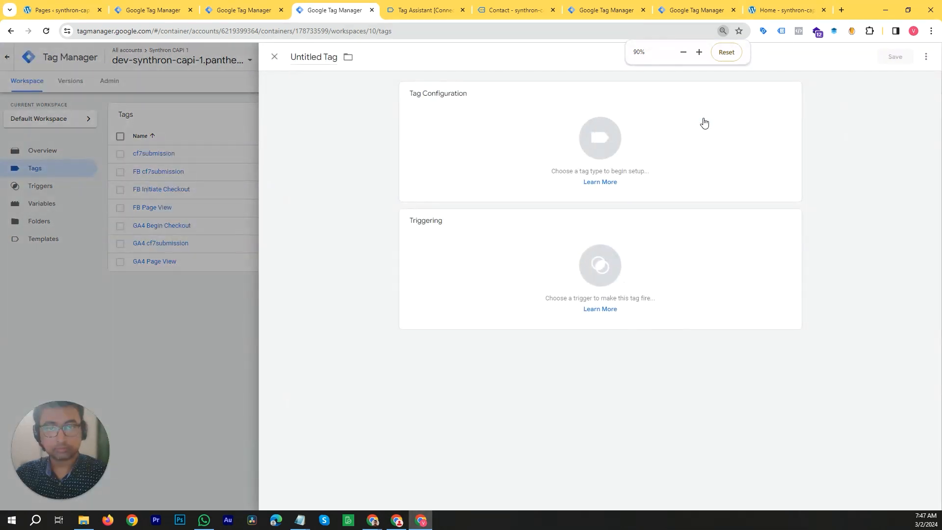
click(650, 161)
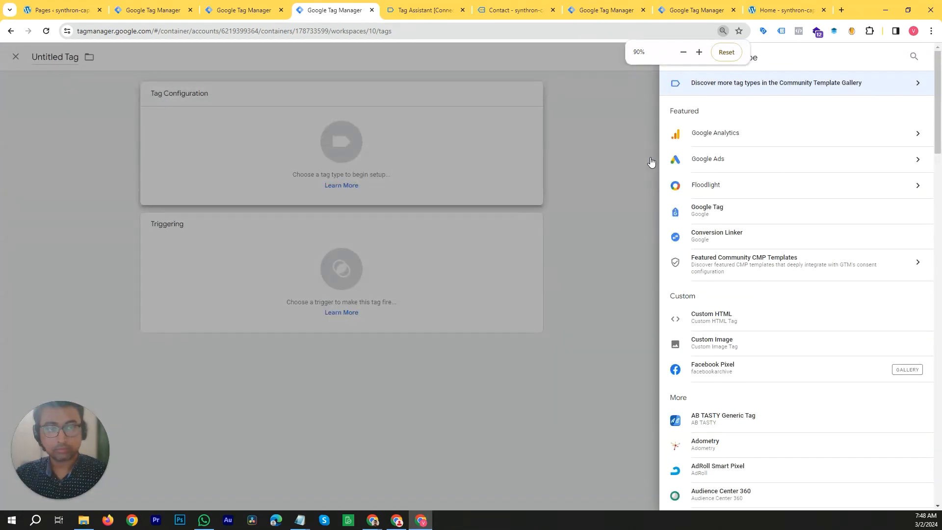
click(738, 320)
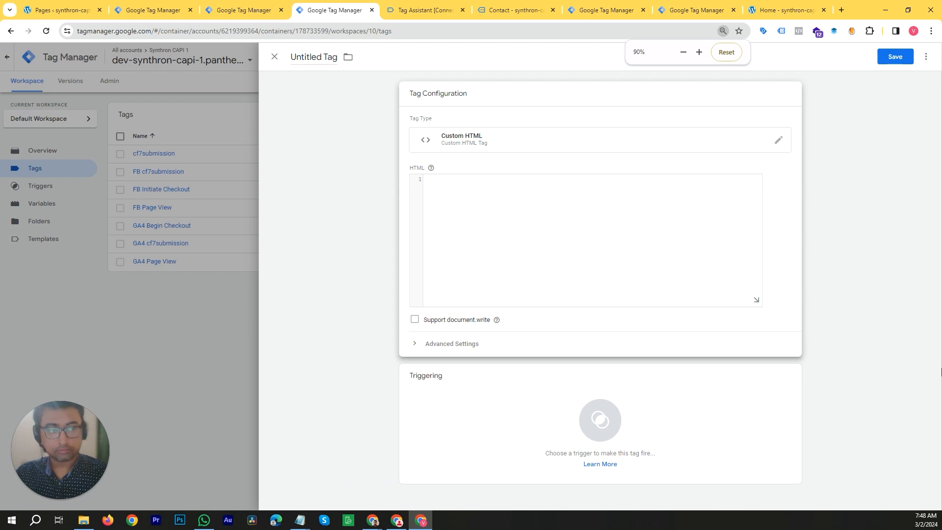
- Copy the Calendly message-listener dataLayer script from Notepad and paste it into the tag's HTML field
click(470, 198)
mouse_move(300, 520)
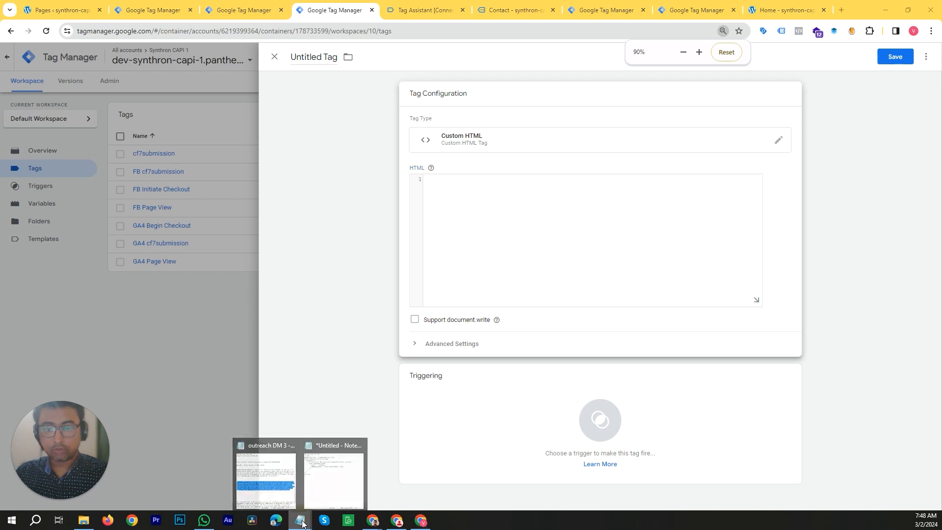
click(322, 497)
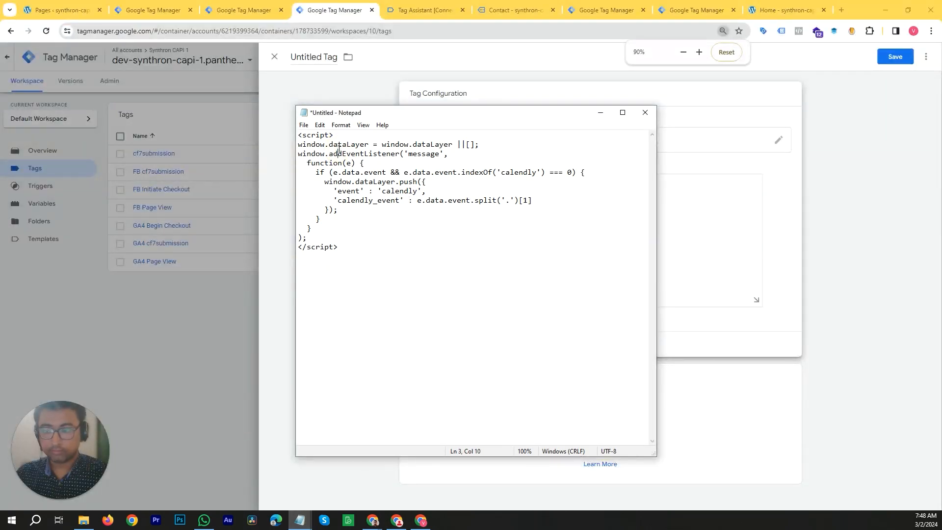
key(ctrl+a)
key(ctrl+c)
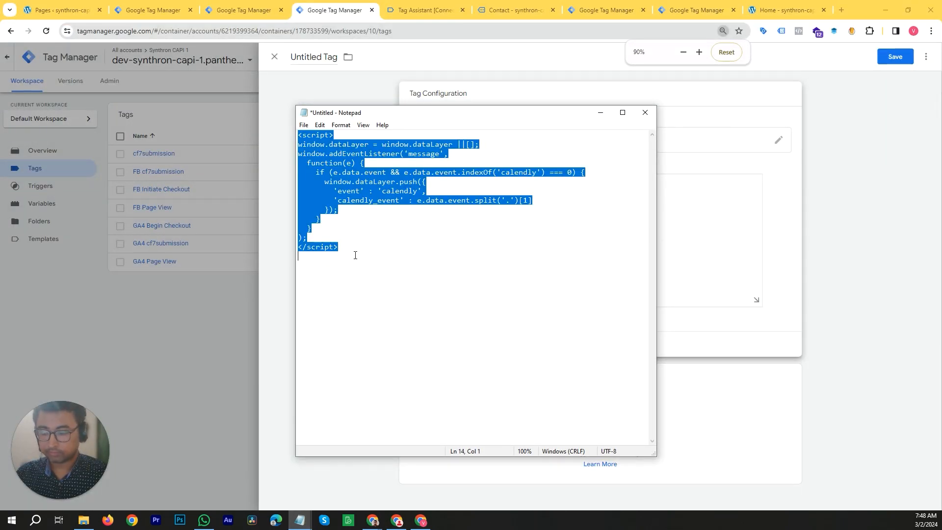
click(737, 236)
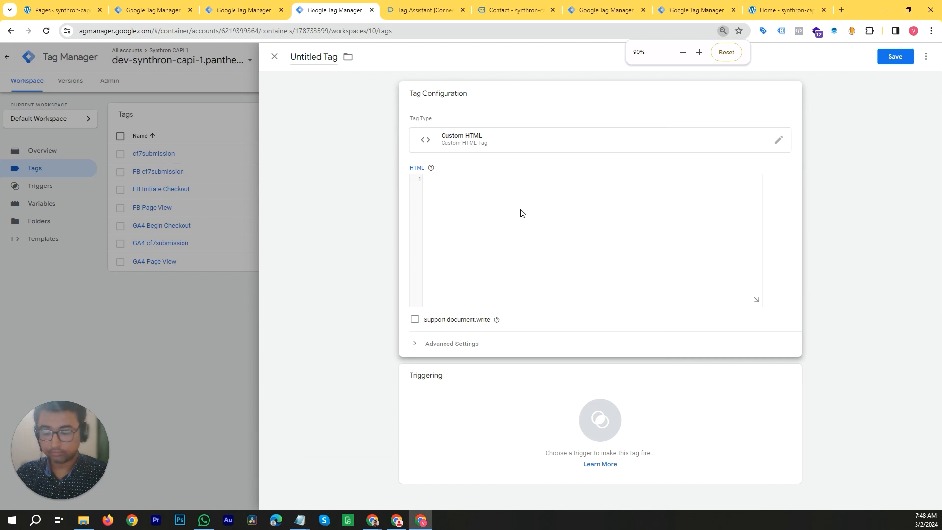
key(ctrl+v)
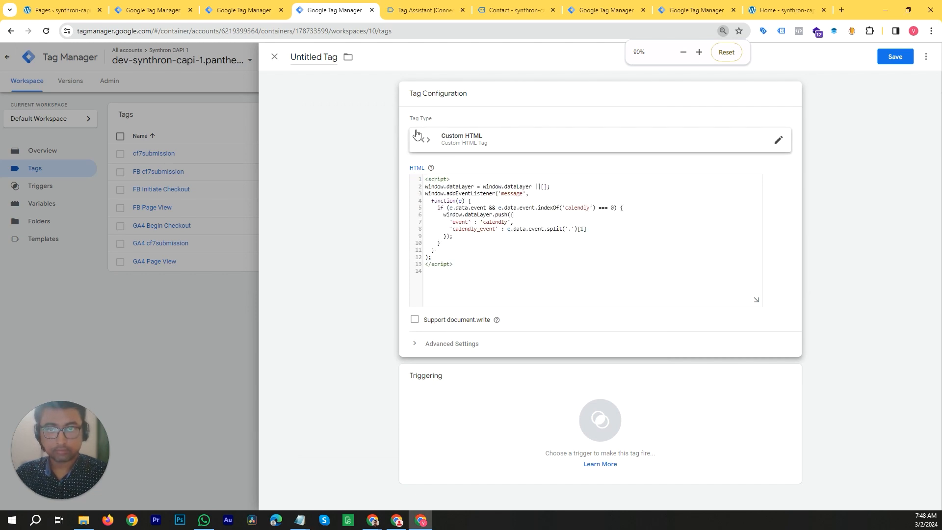
- Name the new tag Calendly
drag(856, 7, 768, 92)
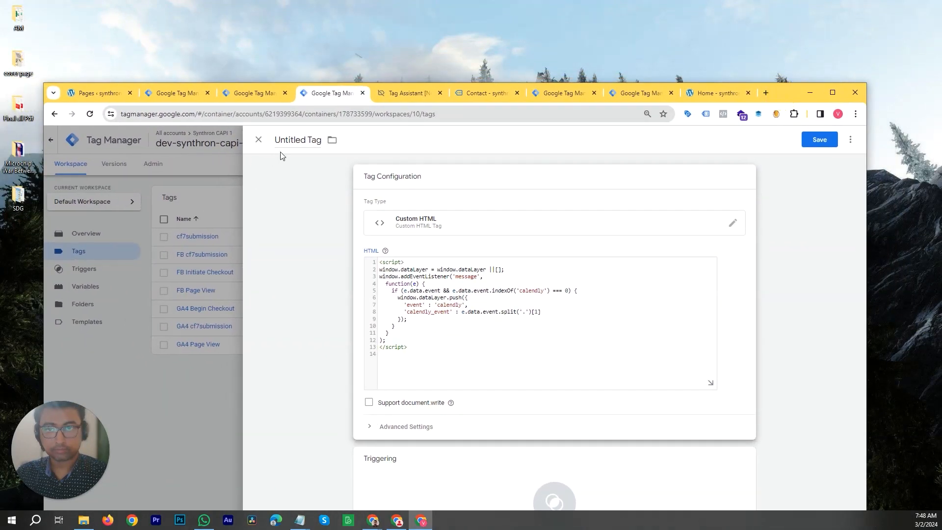
click(294, 141)
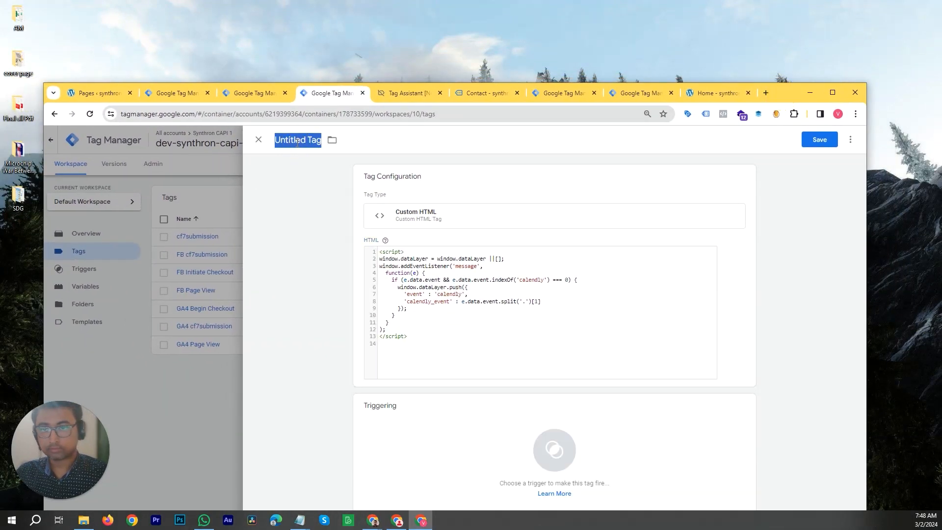
text(Calendly)
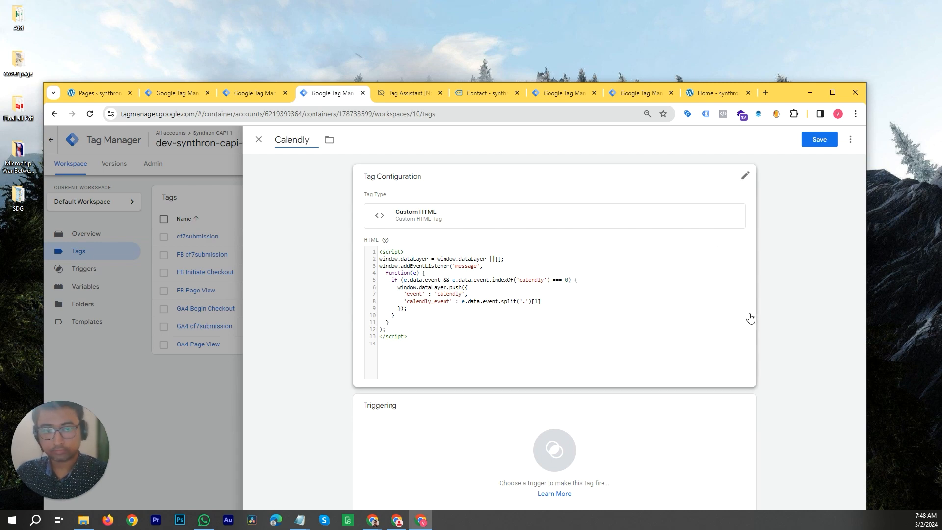
double_click(776, 93)
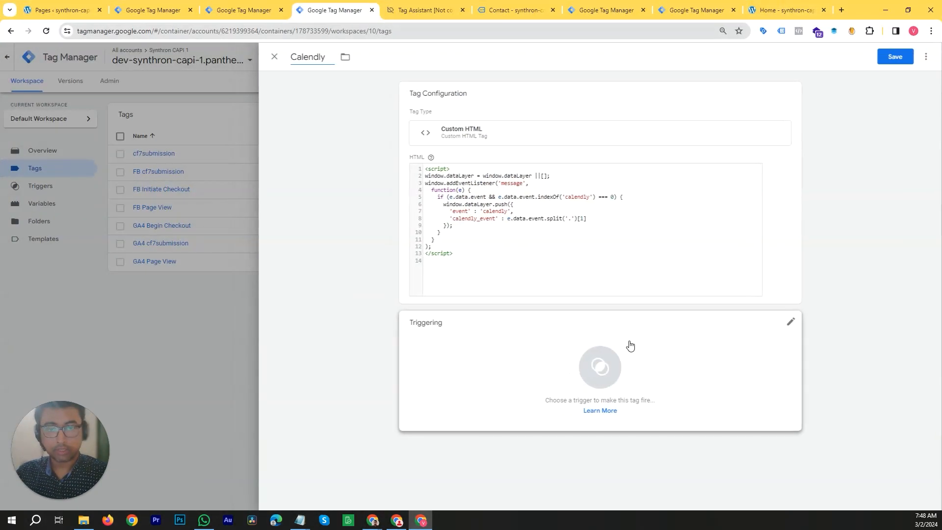
- Set the Calendly tag to fire on the All Pages trigger and save the tag
click(677, 367)
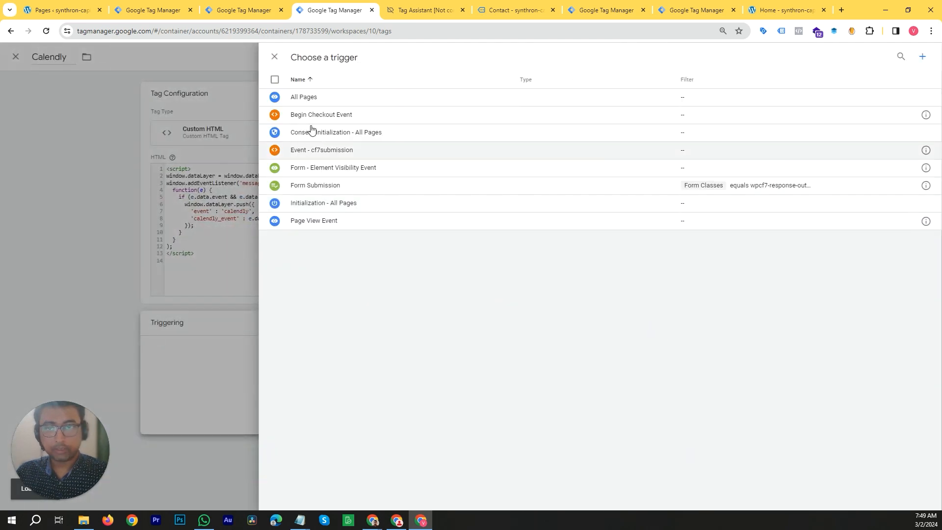
click(306, 95)
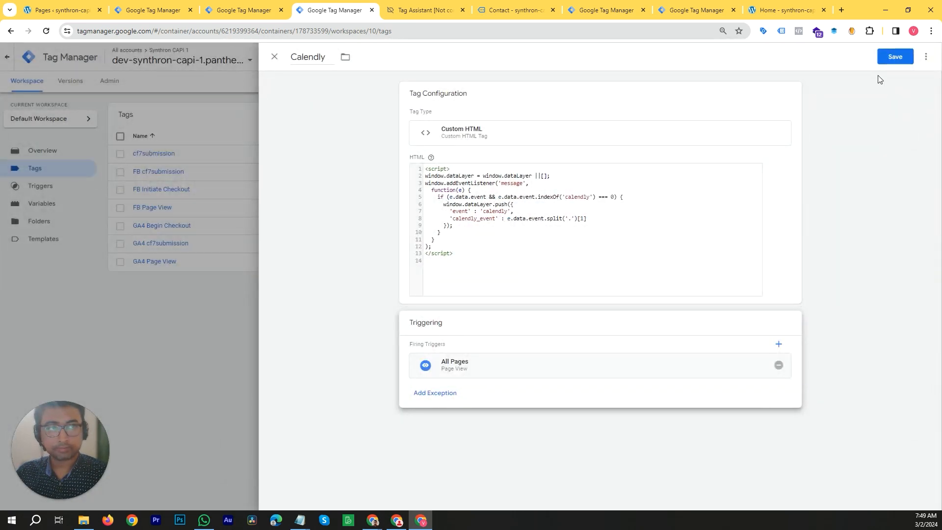
click(897, 57)
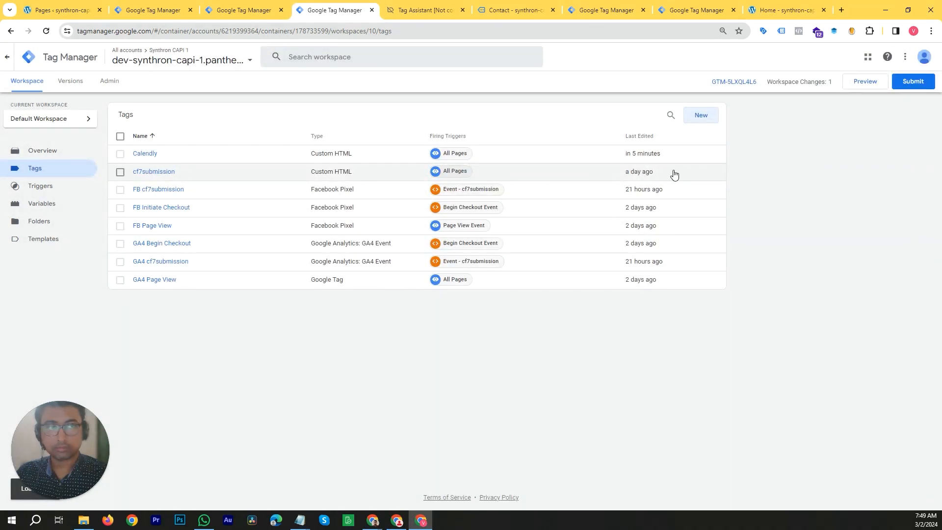
- Launch Preview mode for the container, close the extra Tag Manager tab, and open the debug-connected website
click(862, 86)
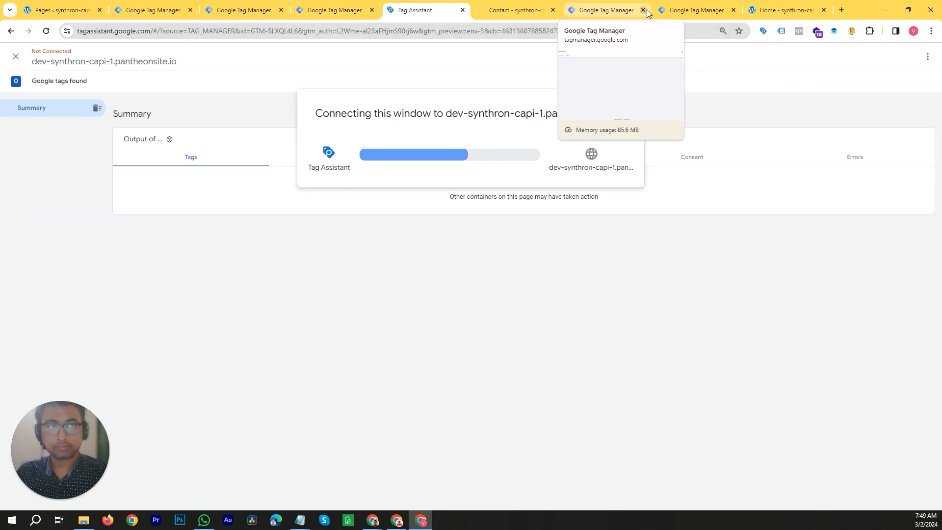
click(711, 10)
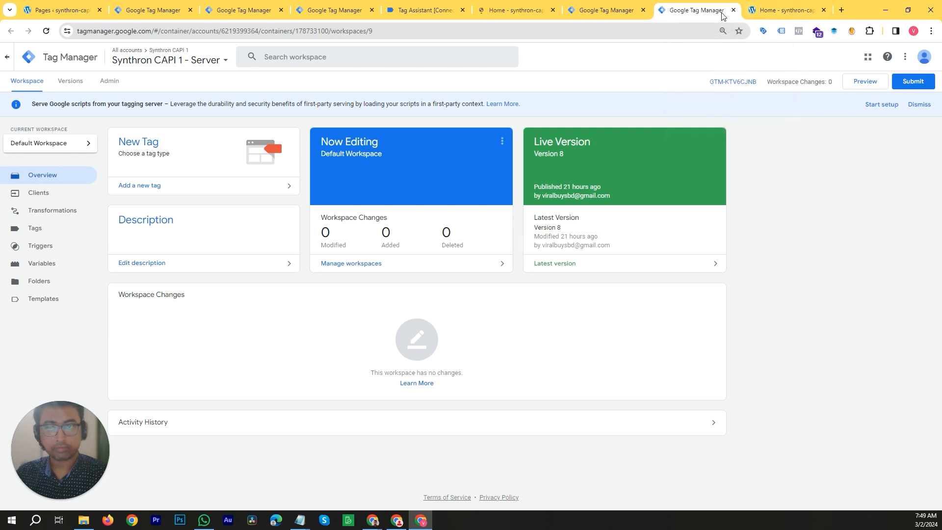
click(575, 4)
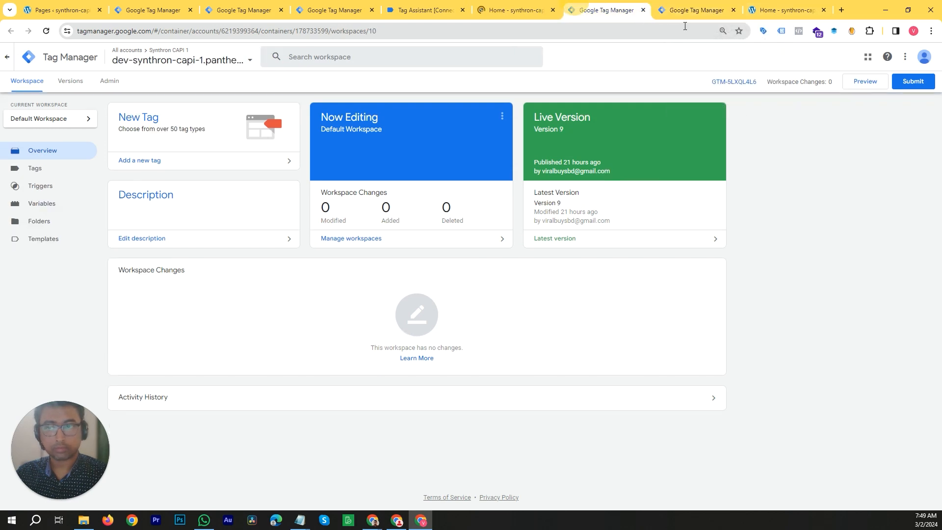
click(643, 10)
click(538, 4)
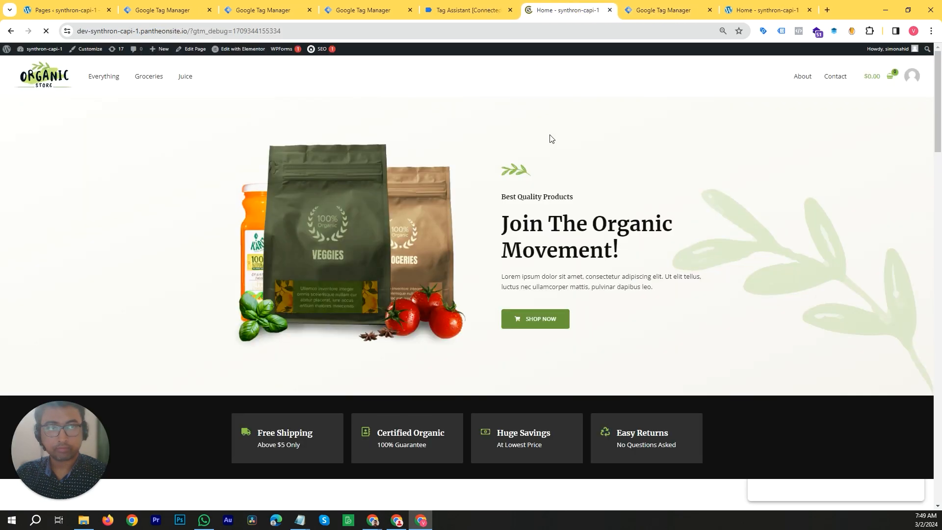
- Open the Contact page and pick Monday, March 4, 2024 at 8:30pm in the Calendly 30 Minute Meeting widget
click(836, 78)
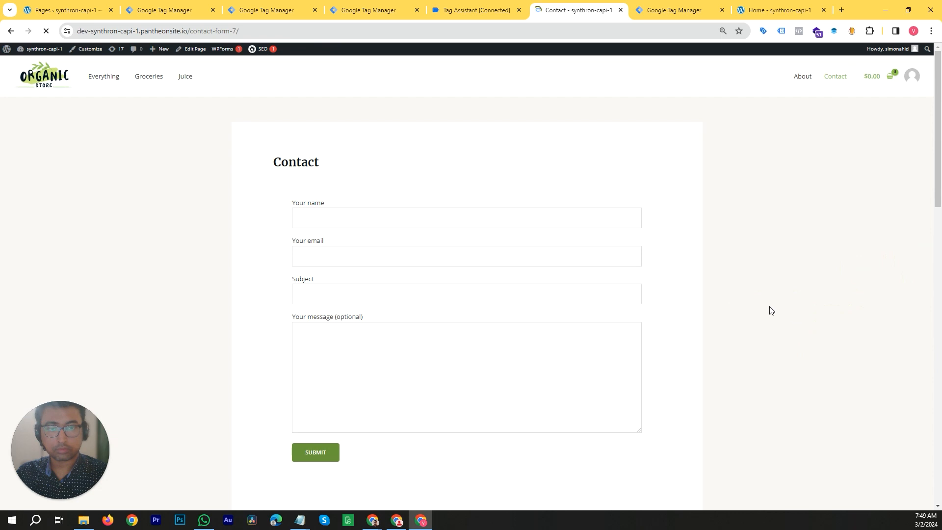
scroll(740, 299, down, 8)
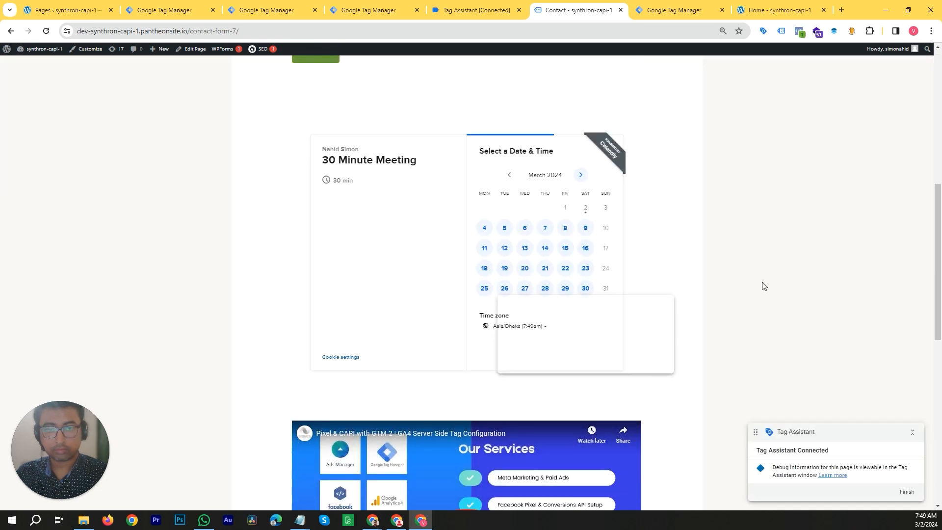
scroll(761, 282, down, 1)
click(662, 264)
drag(641, 258, 656, 338)
drag(651, 337, 635, 349)
click(633, 337)
click(485, 185)
click(614, 159)
click(628, 160)
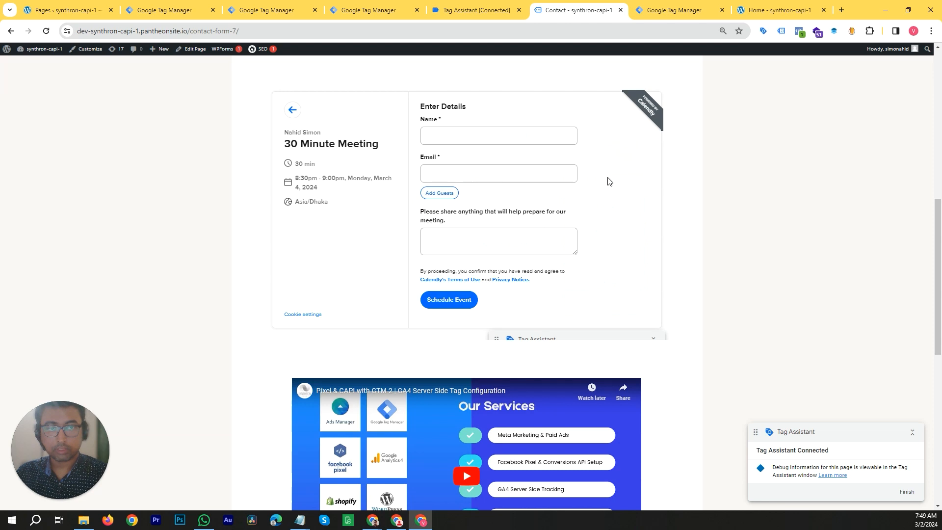
- Enter test as the booking name, fill in the email, and schedule the Calendly event
click(478, 136)
click(483, 160)
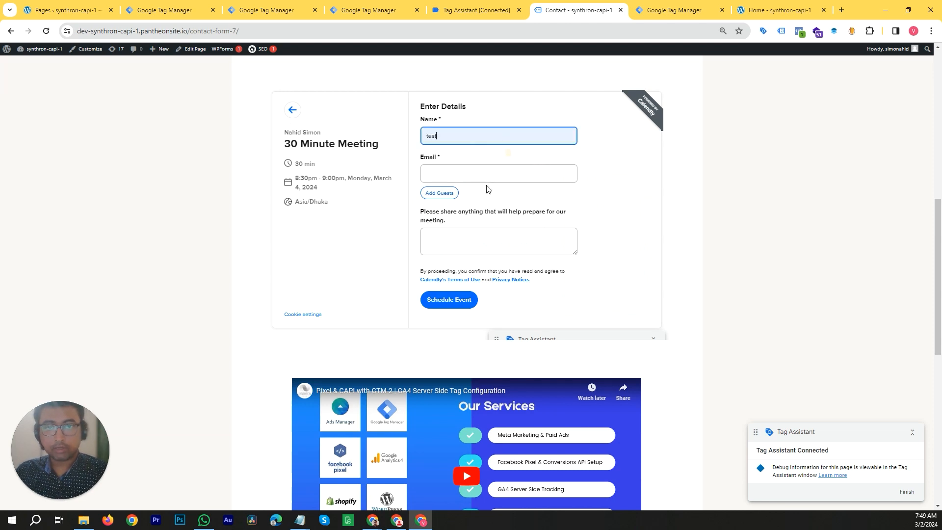
click(490, 177)
click(499, 216)
click(449, 295)
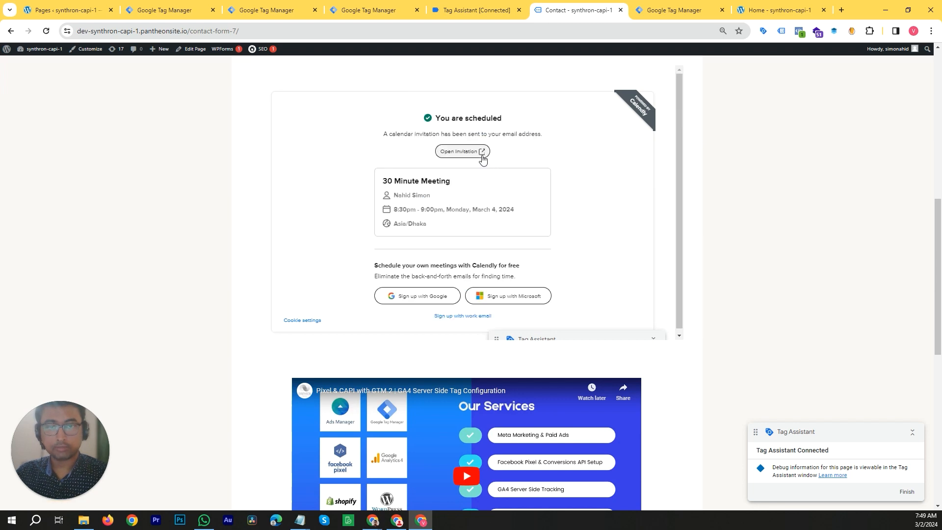
- Return to Tag Assistant, continue, and expand the API call of the latest calendly event
click(479, 13)
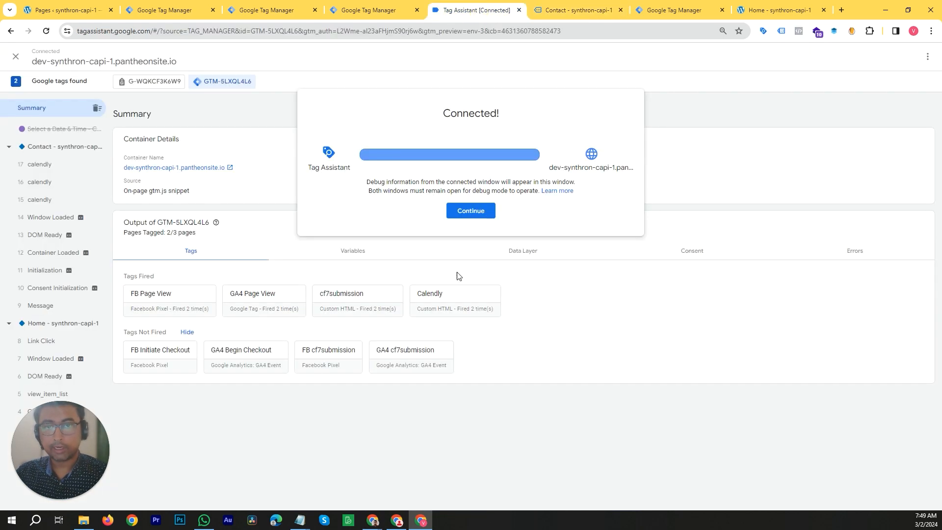
click(472, 211)
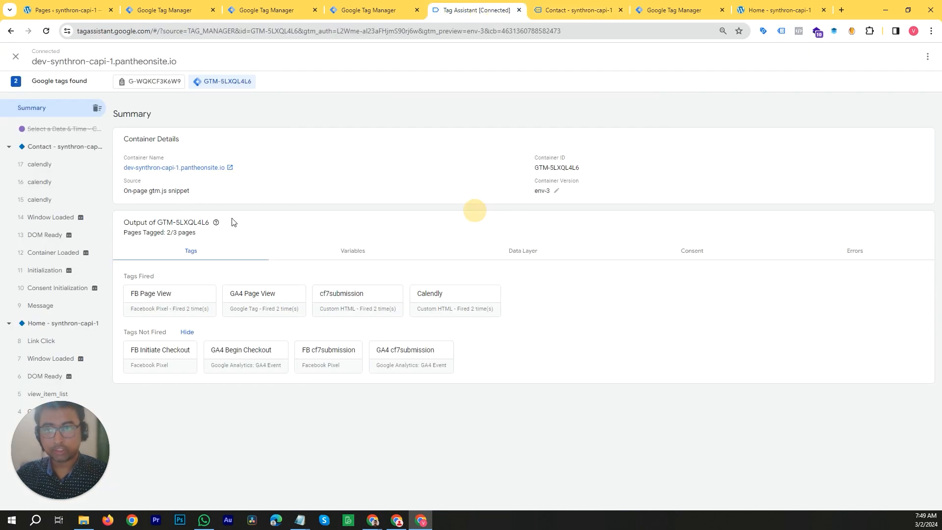
click(47, 172)
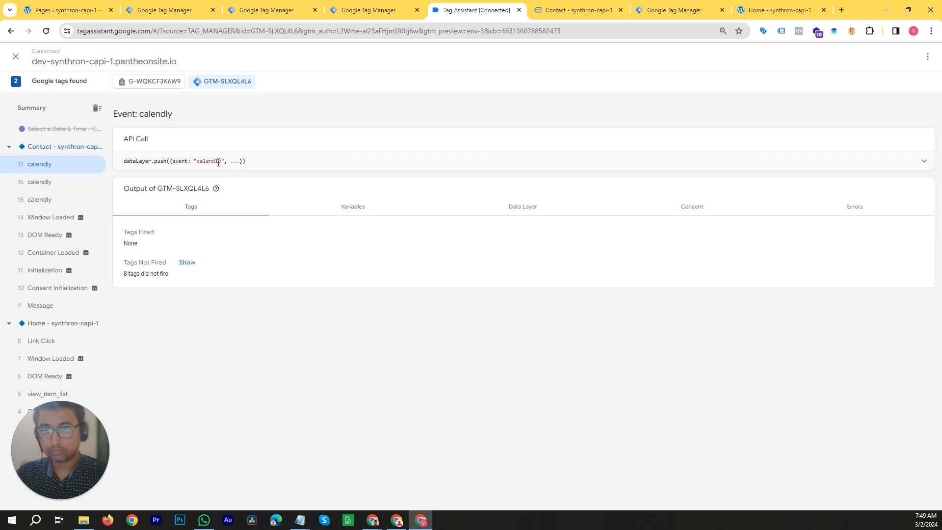
click(275, 167)
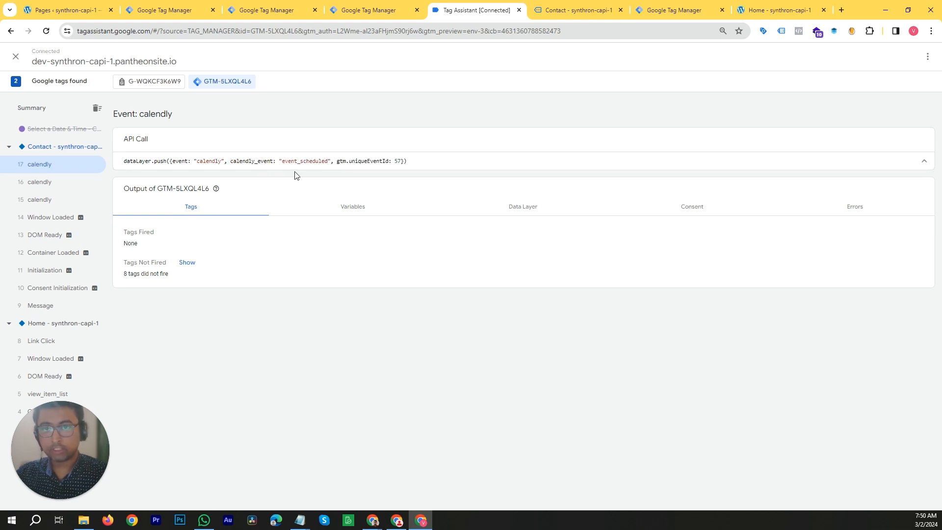
- Examine the Variables output for the latest calendly event
click(347, 217)
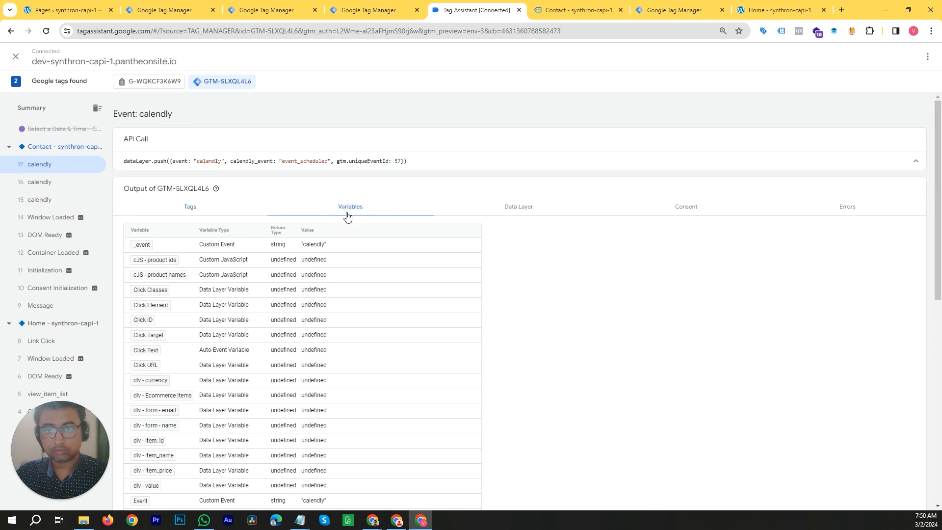
scroll(285, 307, down, 8)
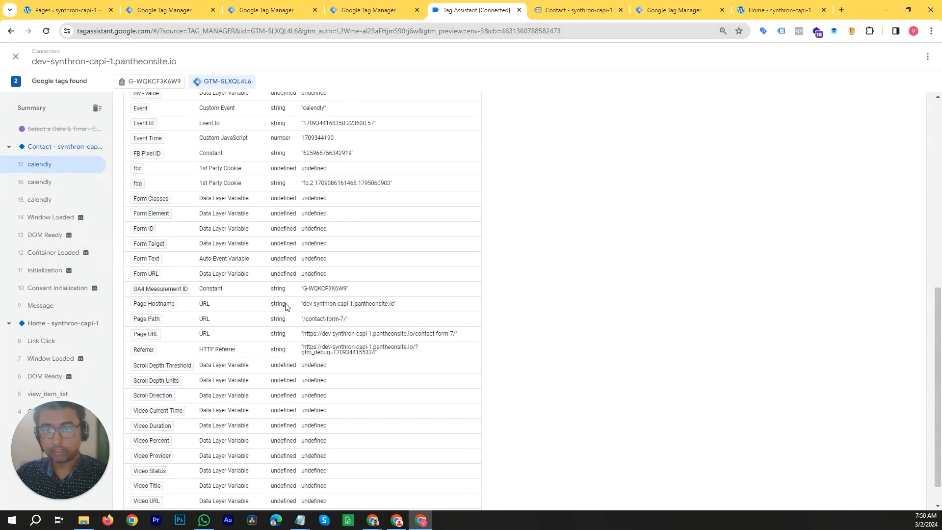
scroll(340, 338, down, 1)
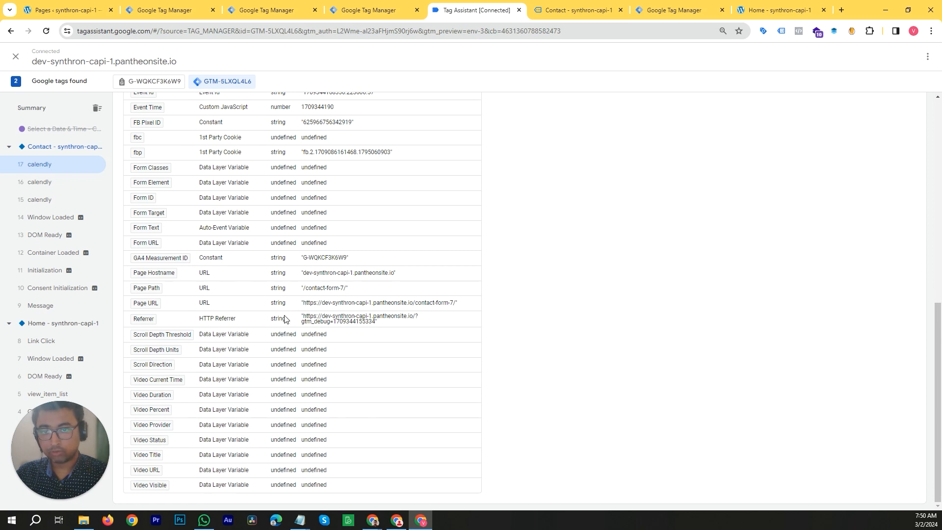
scroll(356, 350, up, 6)
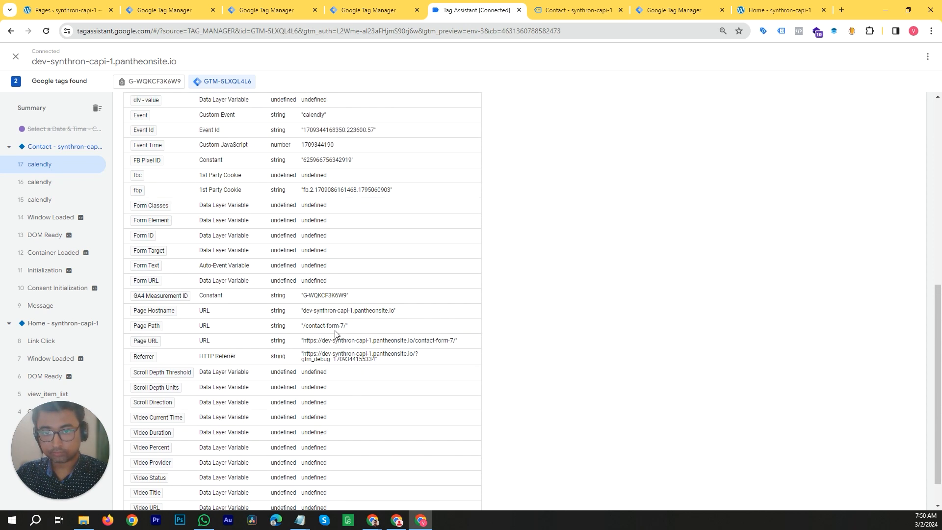
scroll(335, 363, down, 2)
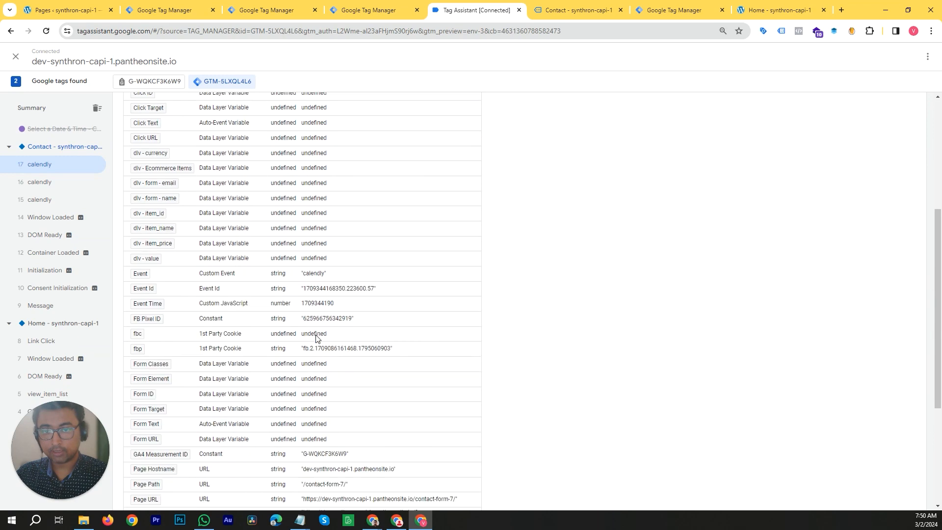
scroll(317, 341, up, 5)
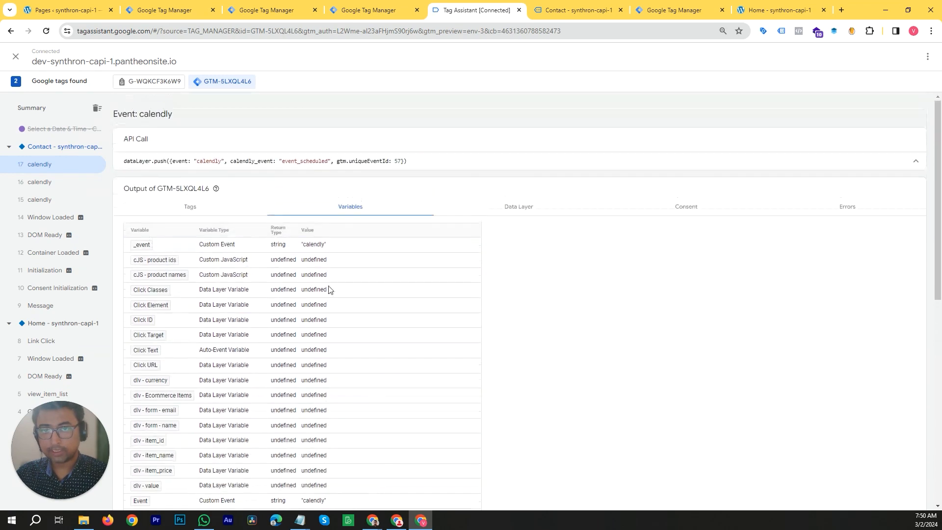
- Examine the Data Layer output of each of the three calendly events
click(513, 209)
scroll(333, 291, down, 1)
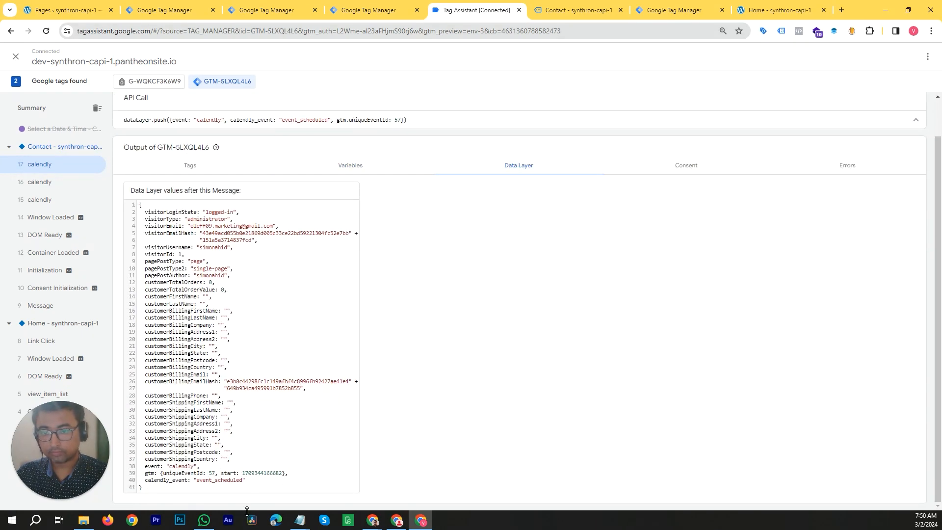
click(33, 187)
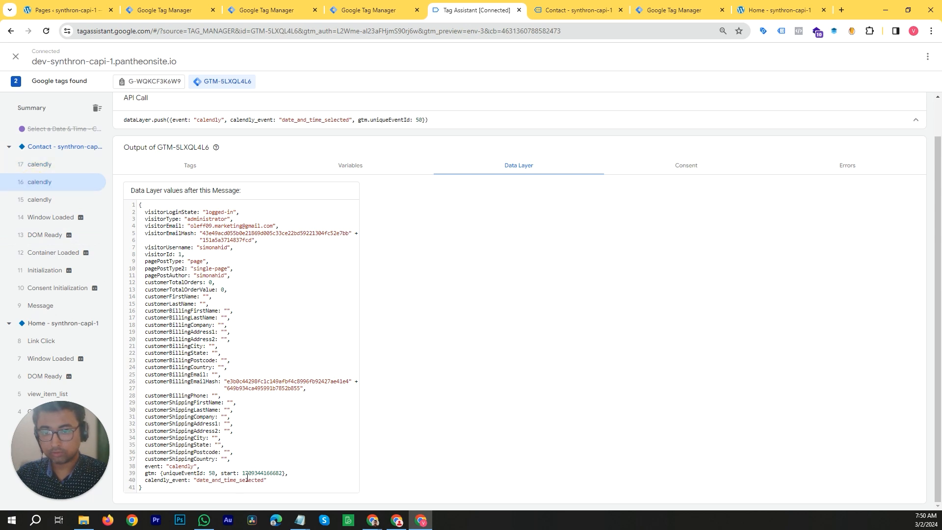
click(40, 200)
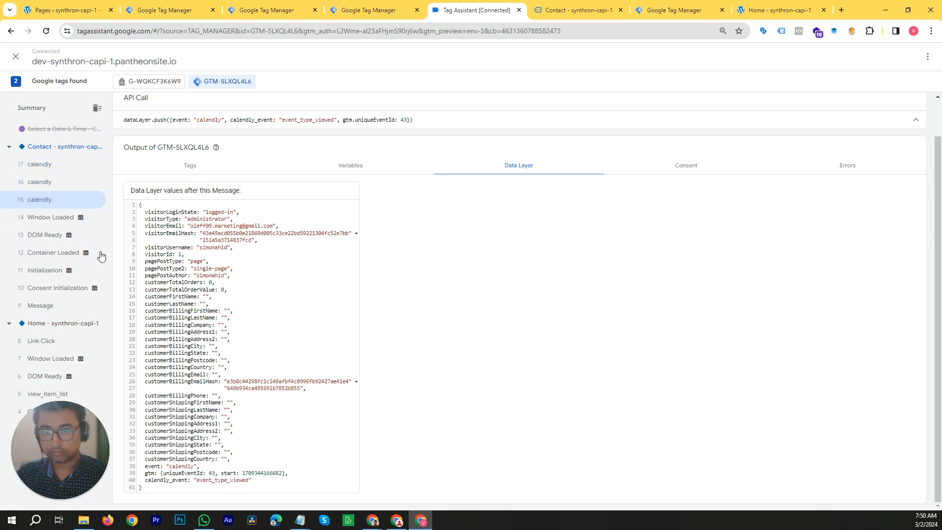
click(40, 165)
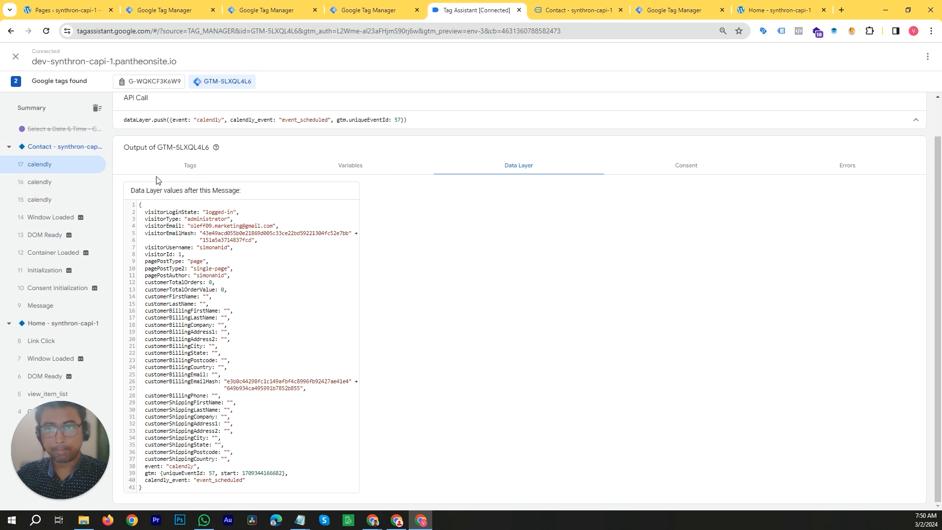
- Review the Tags and Variables output of the latest calendly event again
click(198, 171)
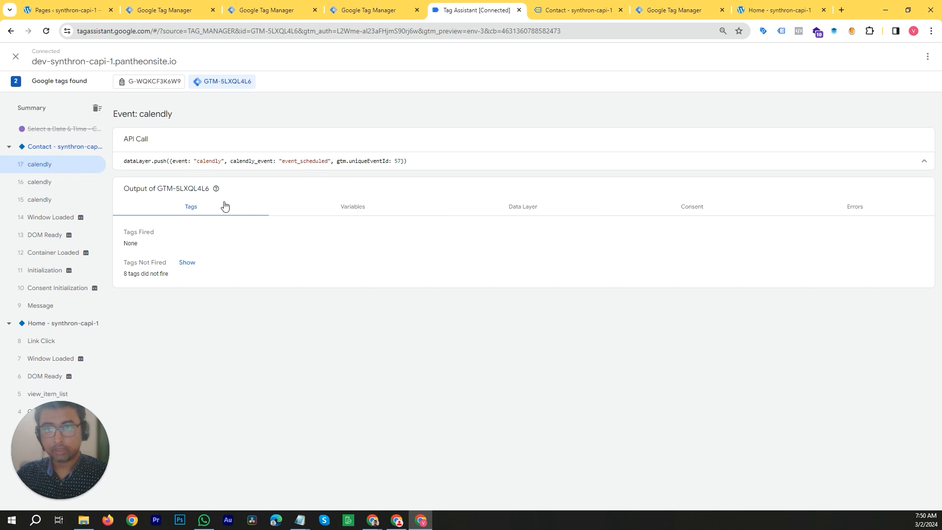
click(349, 210)
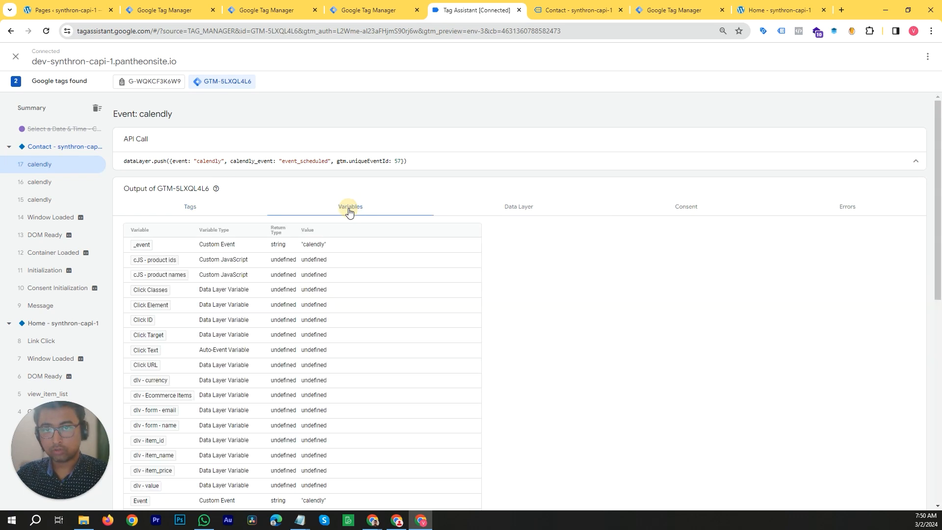
scroll(258, 267, down, 5)
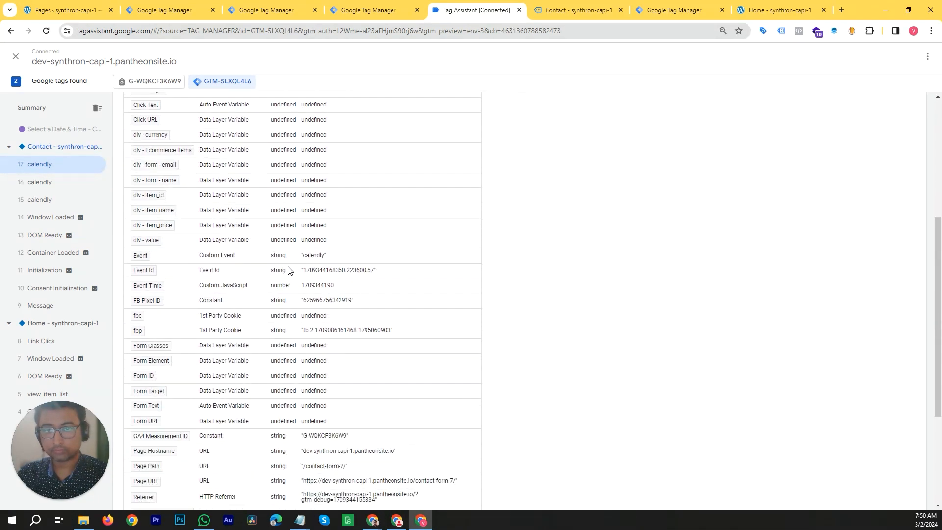
scroll(289, 271, down, 1)
scroll(243, 280, down, 1)
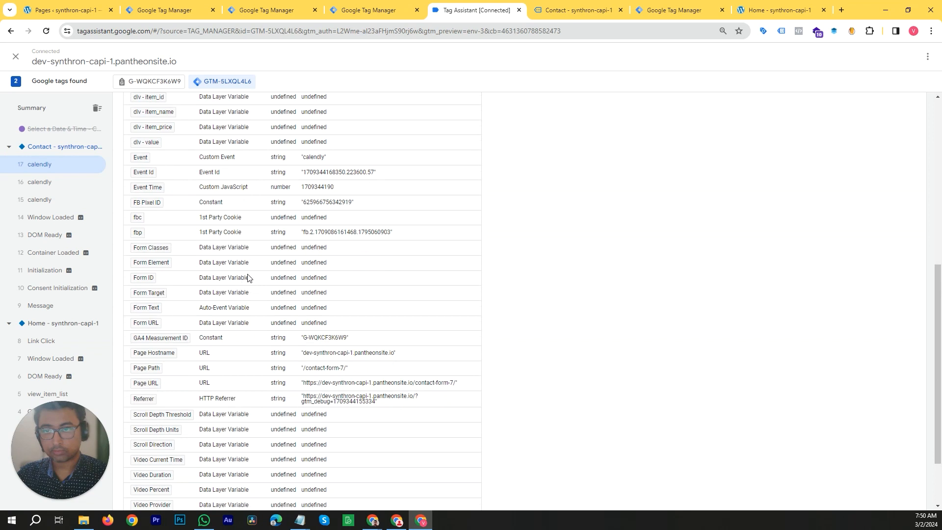
scroll(629, 309, down, 1)
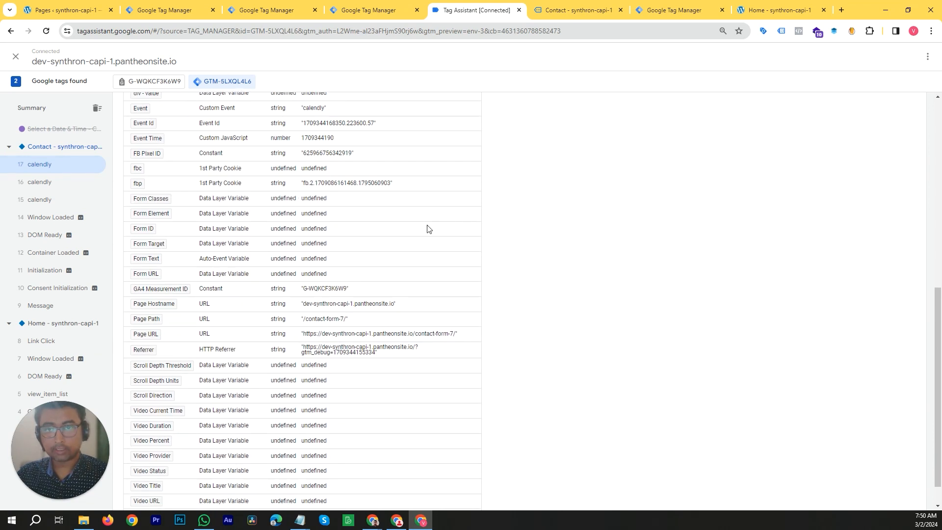
scroll(319, 294, up, 8)
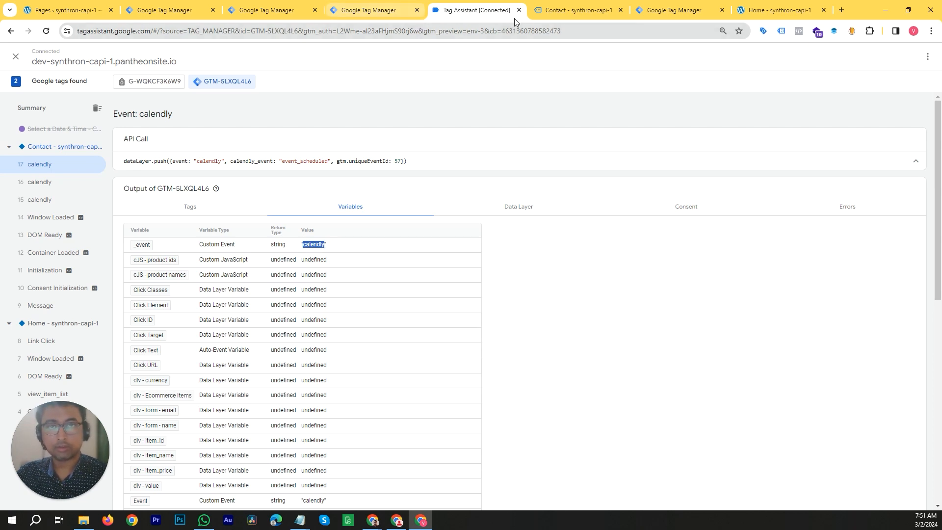
- Switch back to the Tag Manager workspace and open the Triggers list
drag(861, 14, 826, 106)
click(404, 105)
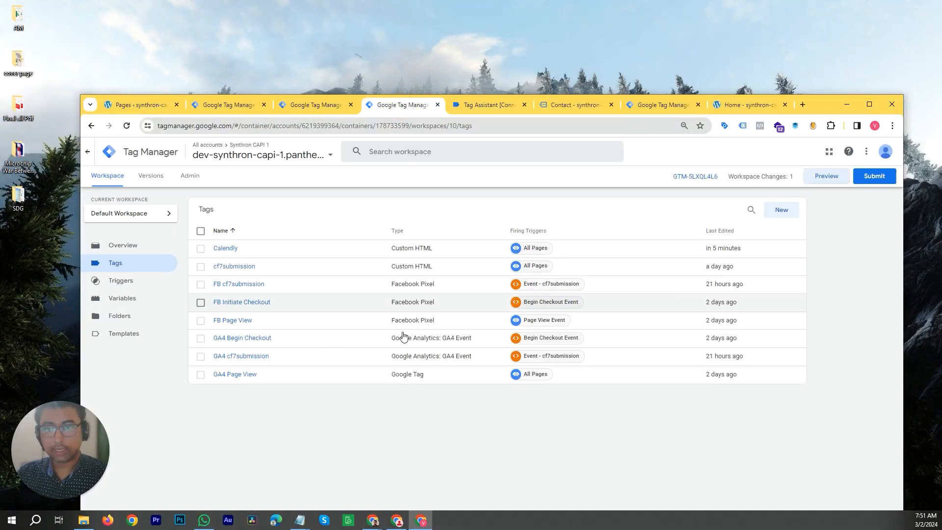
click(120, 283)
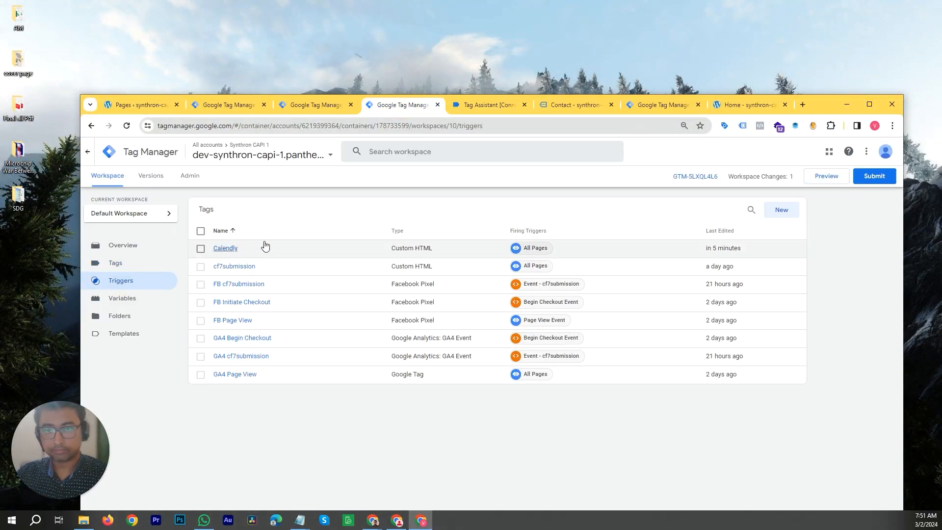
drag(818, 105, 776, 68)
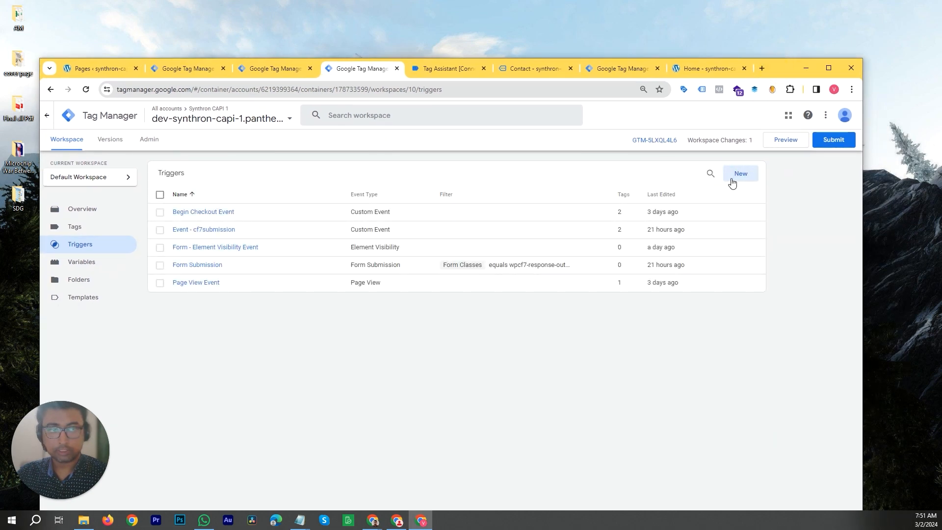
- Create a new Custom Event trigger with the event name calendly
click(731, 179)
drag(780, 68, 769, 38)
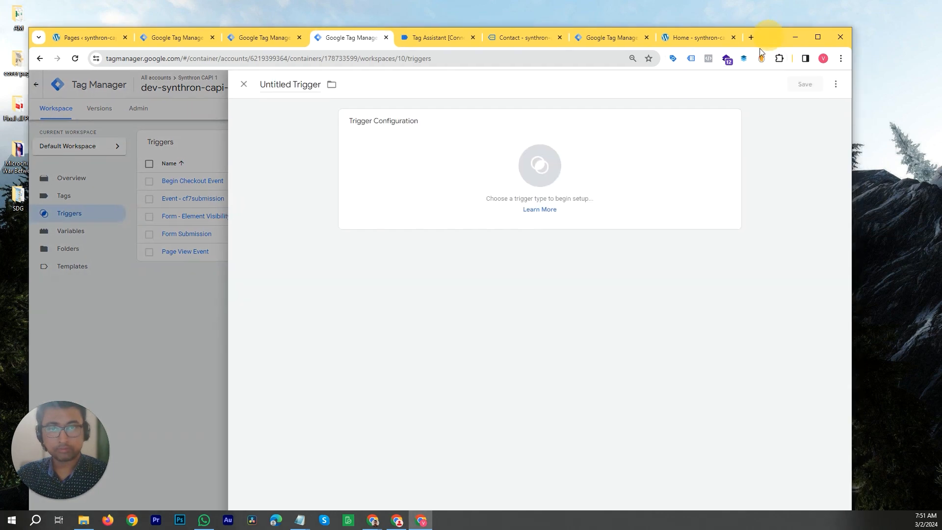
click(579, 177)
scroll(698, 343, down, 1)
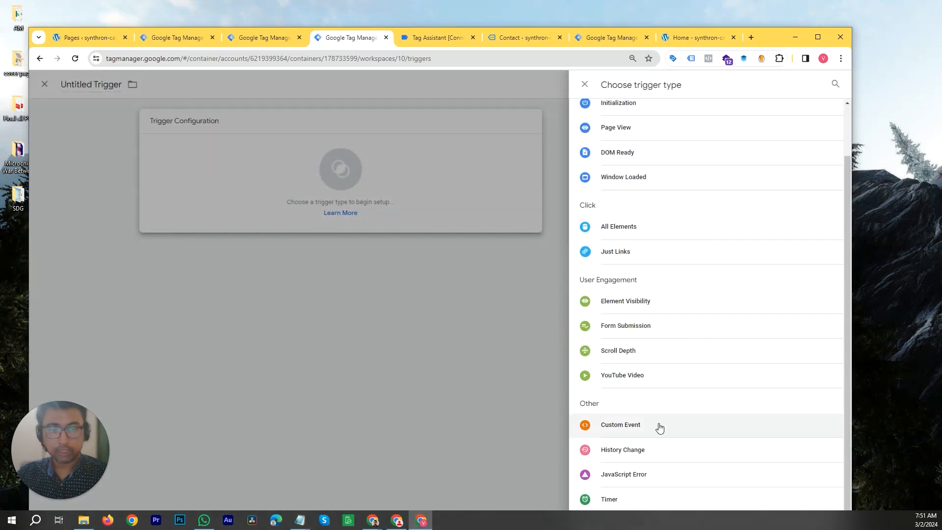
click(658, 425)
click(408, 209)
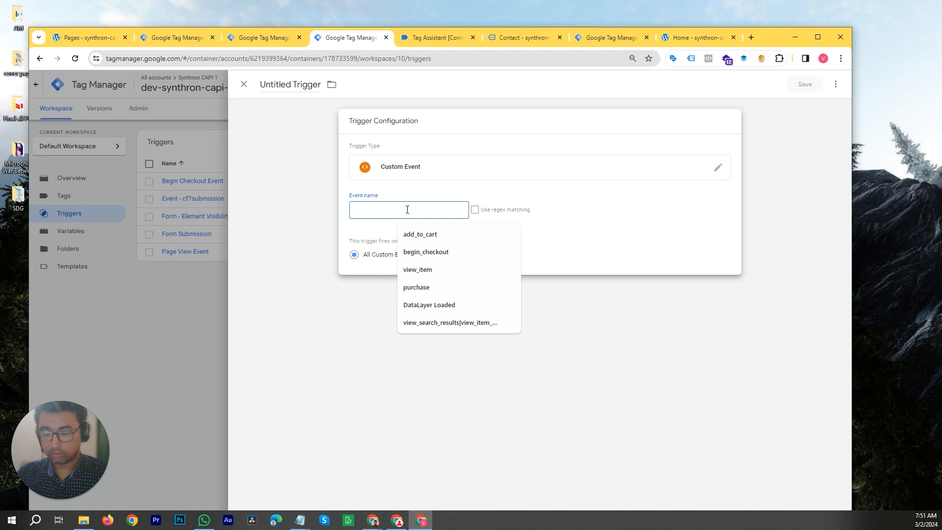
text(calendly)
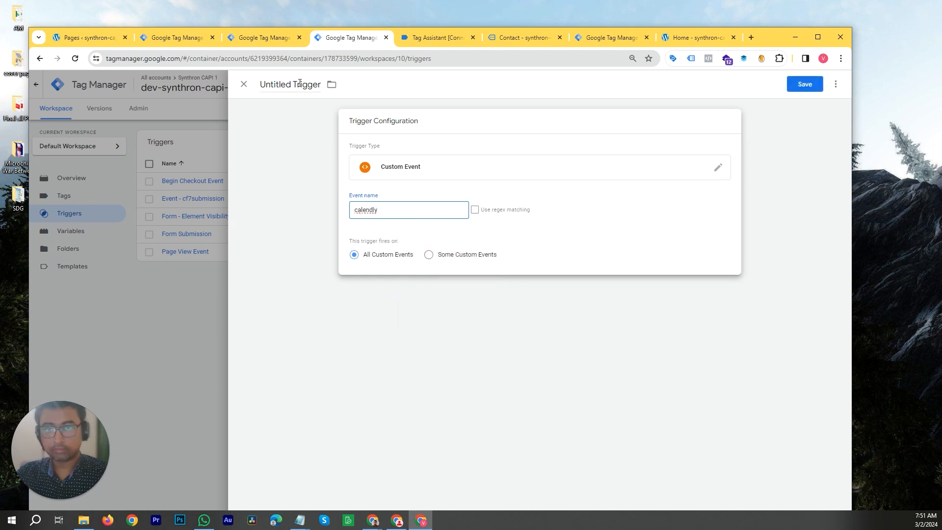
- Name the trigger Event - calendly and save it
triple_click(299, 84)
text(Ec)
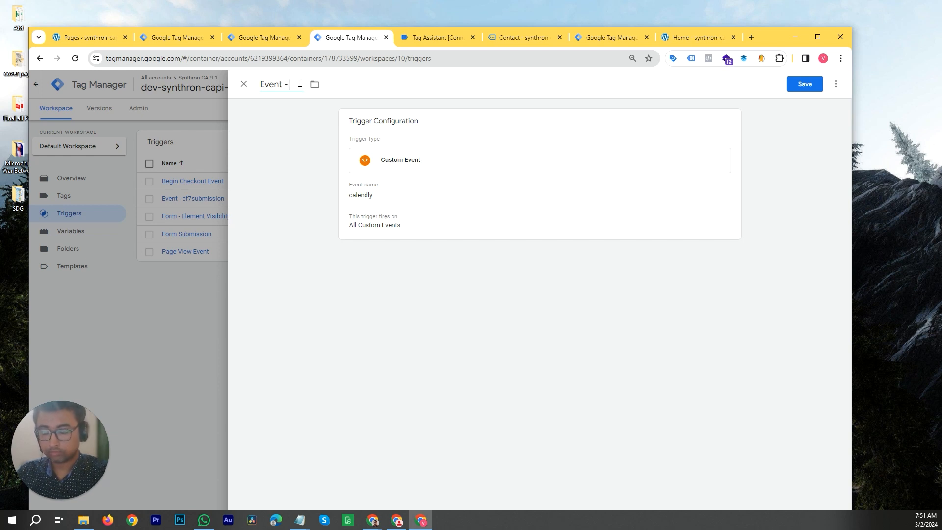
text(ent - calendly)
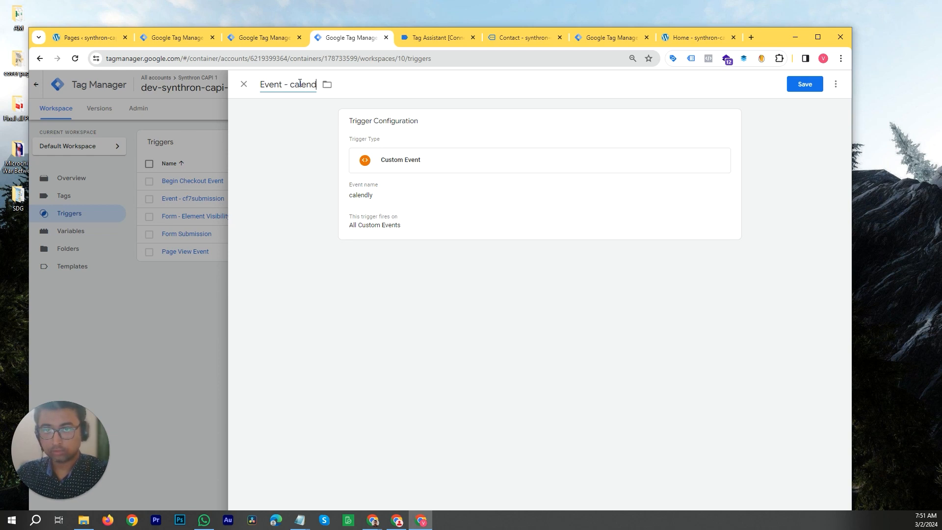
click(800, 88)
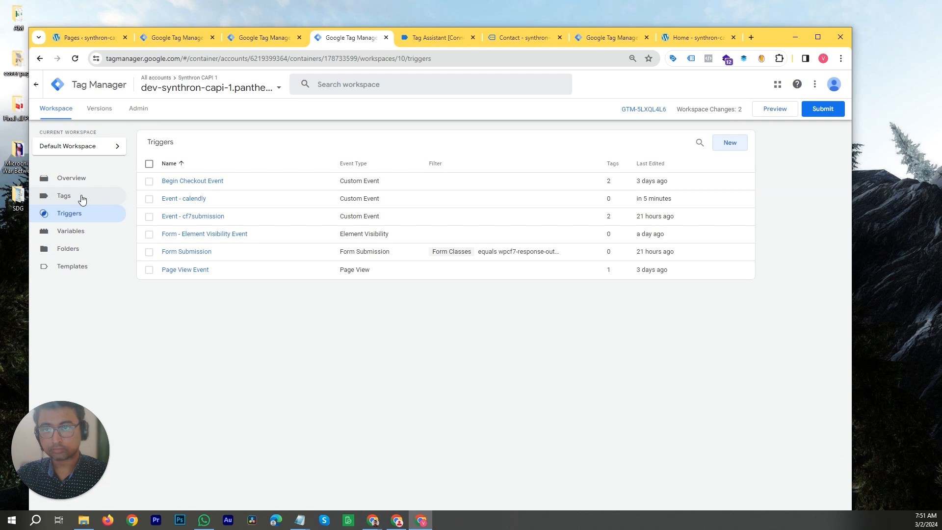
- Duplicate the FB cf7submission tag from the Tags list
click(82, 197)
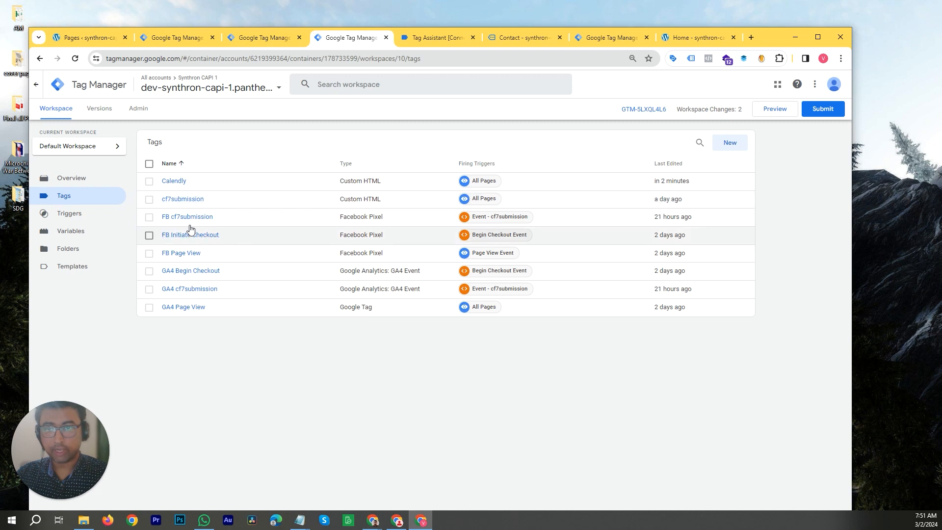
click(222, 223)
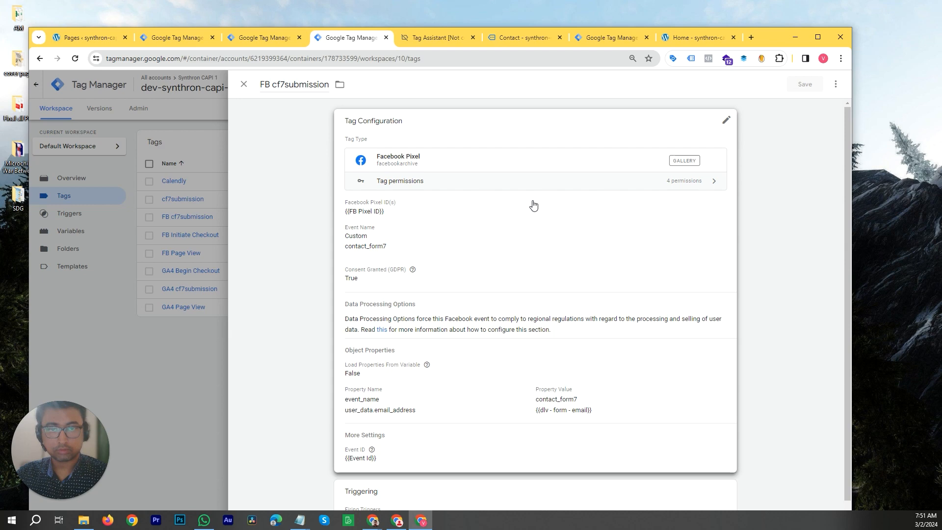
drag(775, 37, 755, 0)
click(926, 58)
click(904, 88)
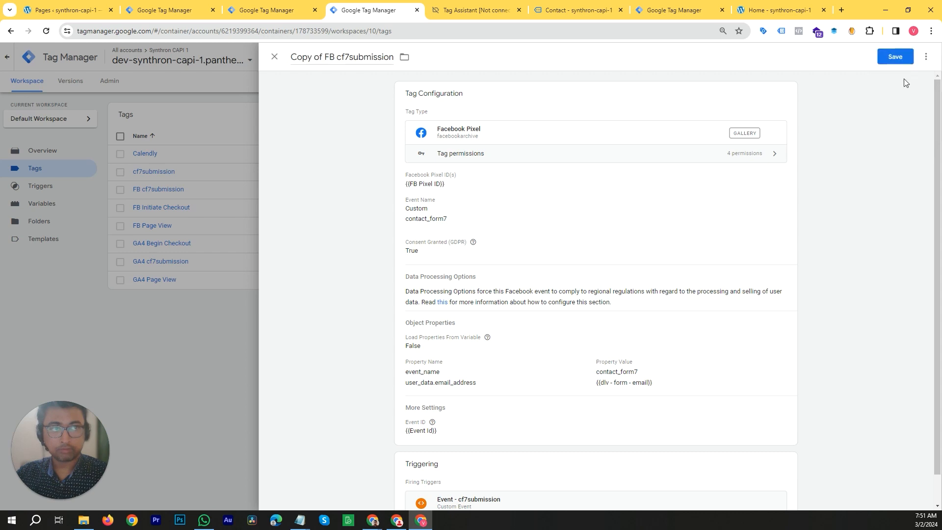
key(super+Down)
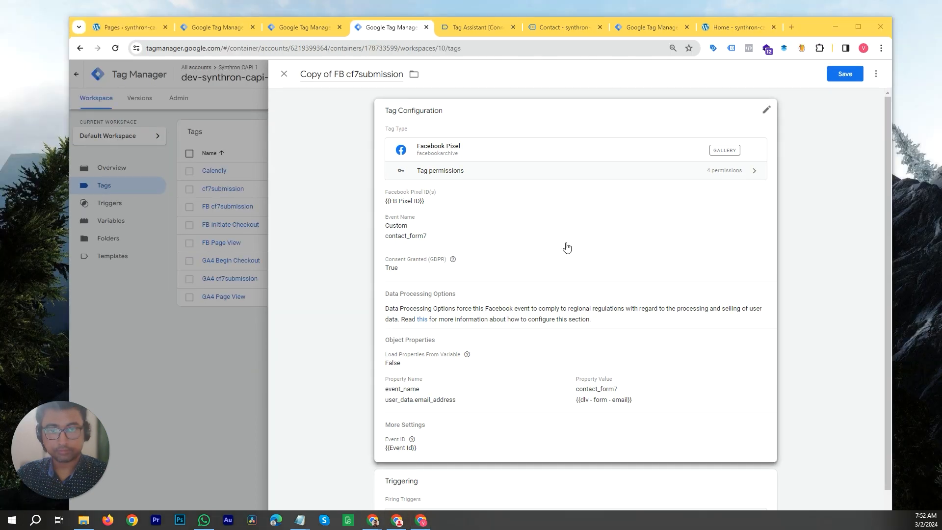
- Set the copied tag's custom event name to calendly
click(470, 241)
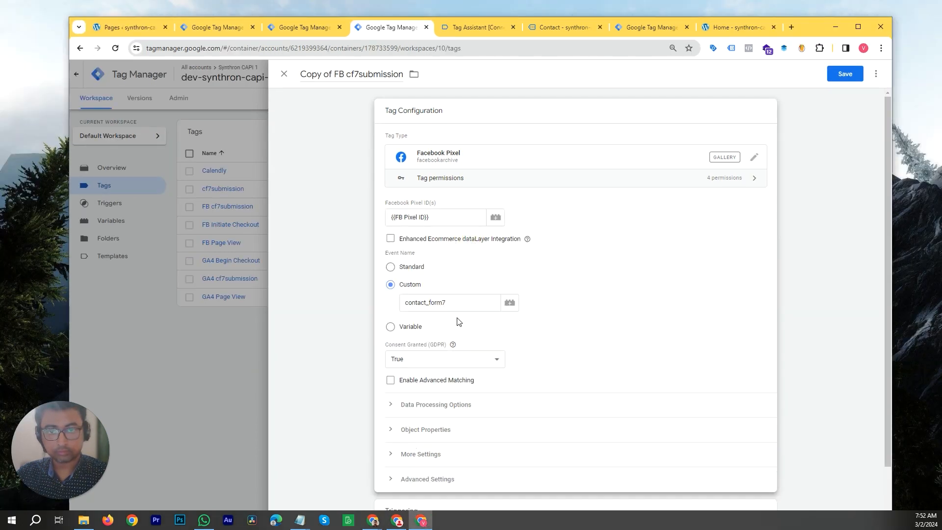
click(454, 302)
double_click(455, 302)
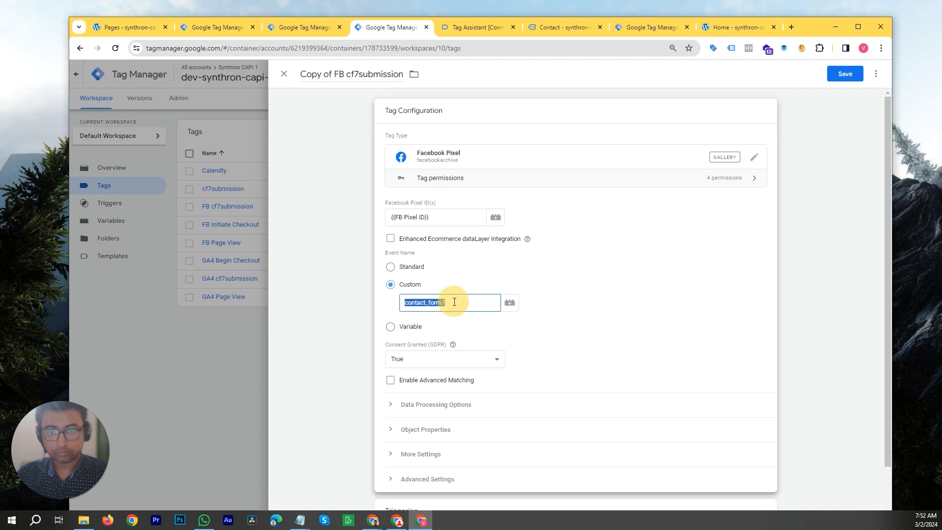
text(calendly)
- Rename the copied tag to FB calendly
click(347, 75)
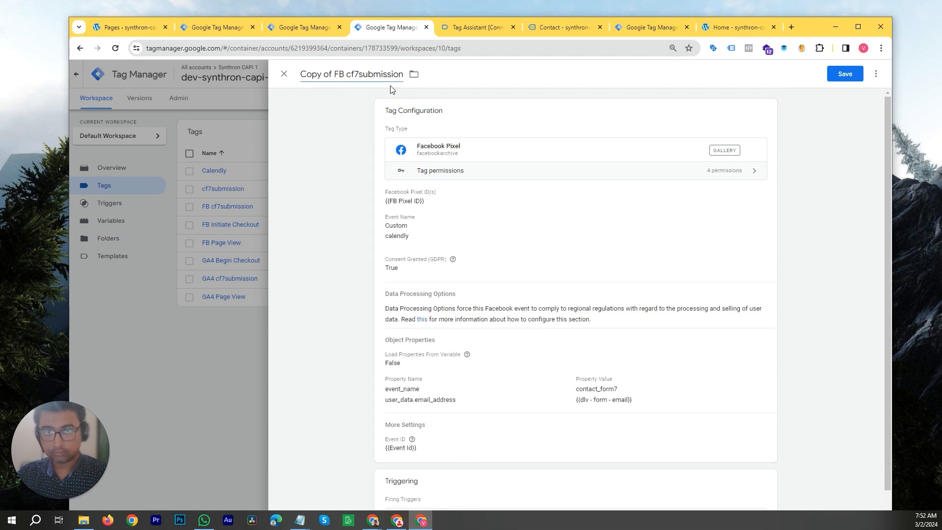
key(ctrl+shift+Left)
key(ctrl+shift+Left)
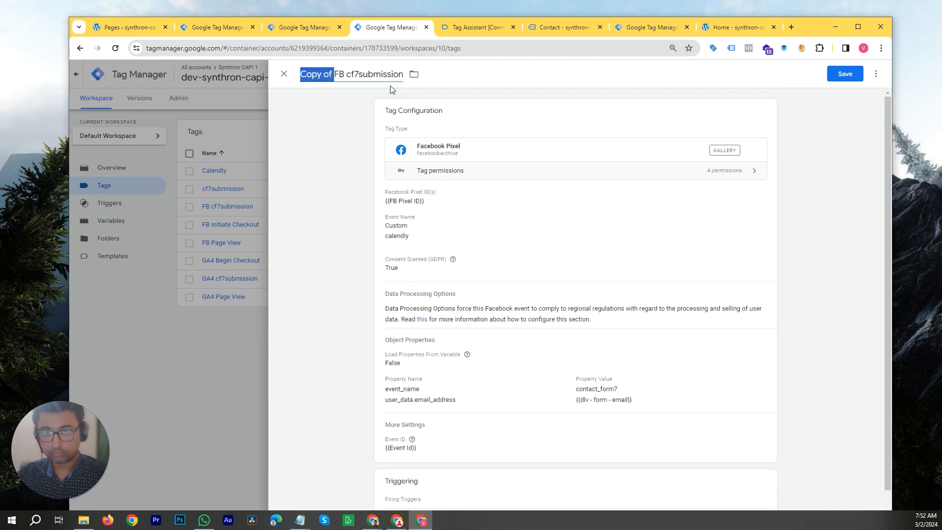
key(BackSpace)
key(ctrl+shift+Right)
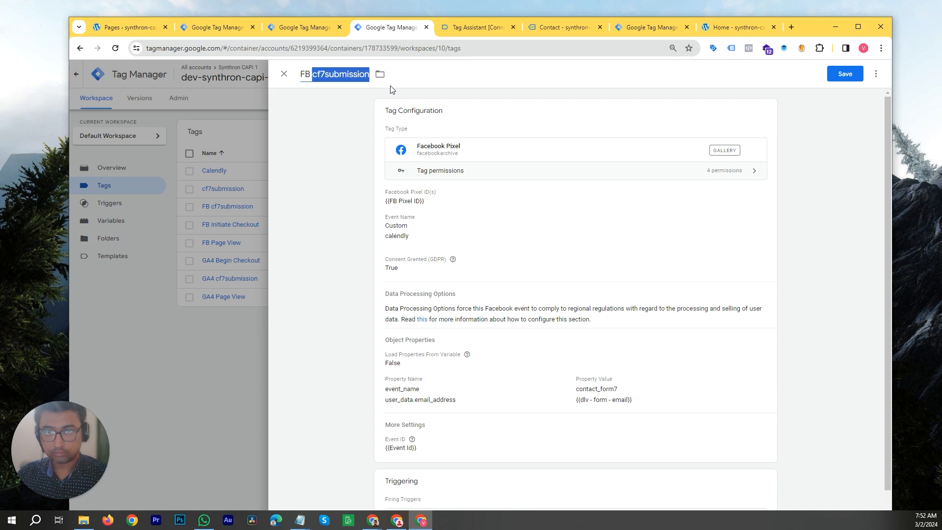
text(calendly)
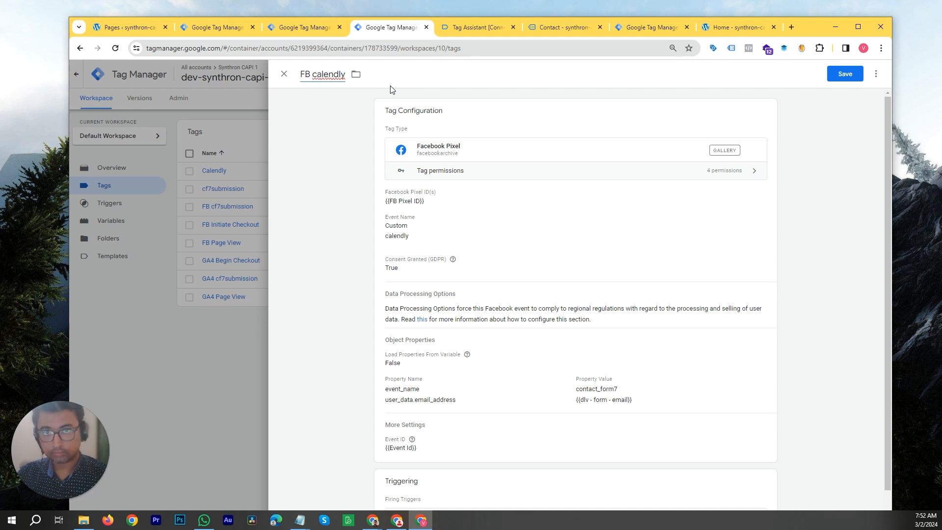
- Set the event_name object property value to calendly and remove the user_data.email_address property
mouse_move(442, 265)
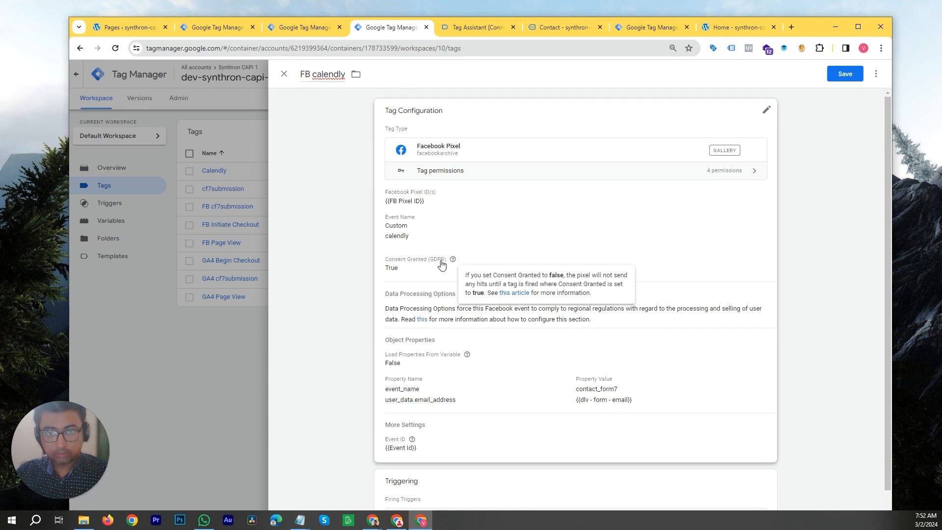
click(510, 385)
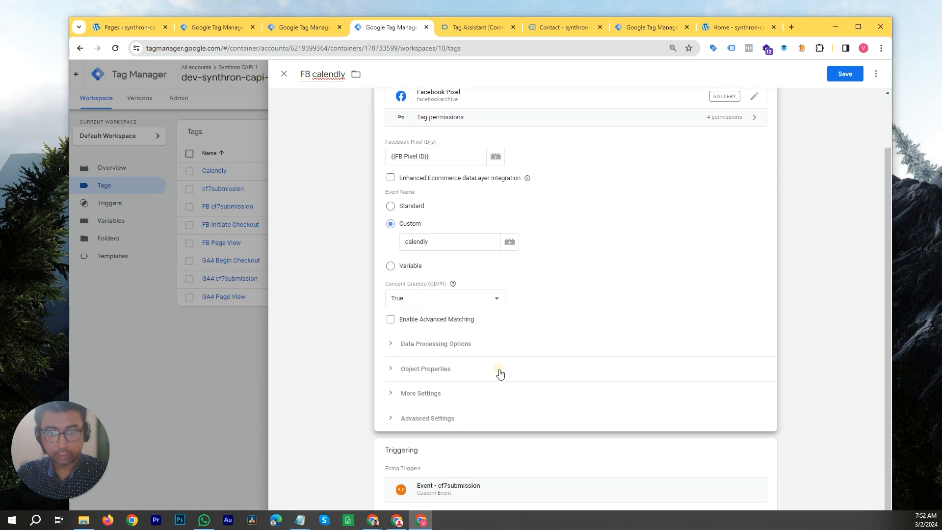
click(499, 372)
scroll(539, 314, down, 2)
click(626, 320)
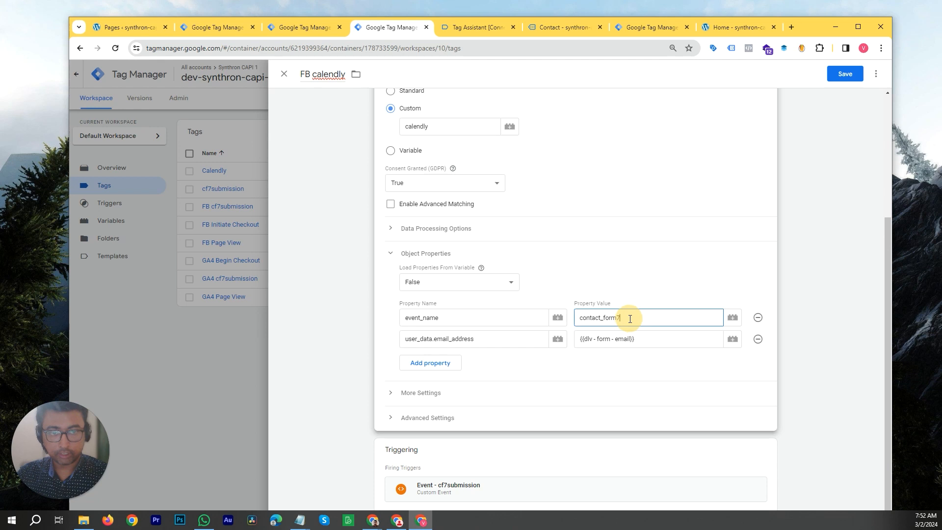
key(ctrl+a)
text(calendly)
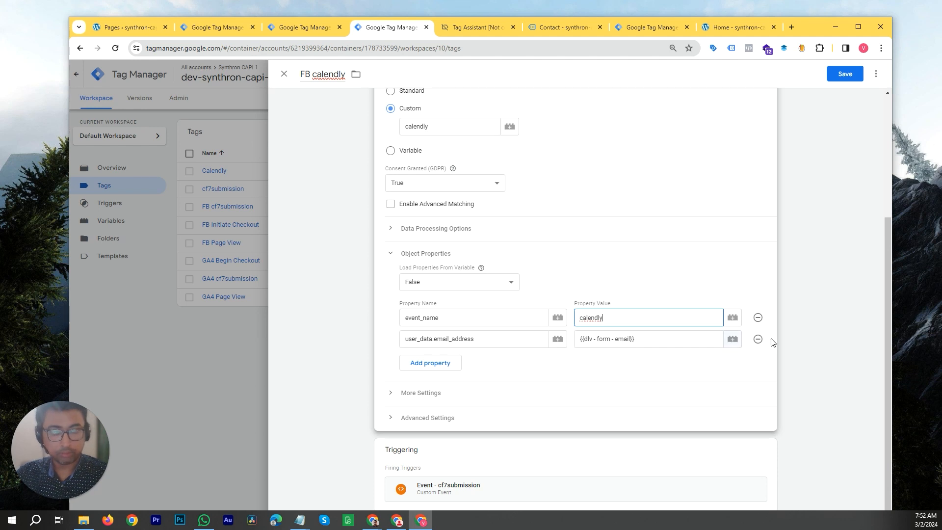
click(758, 339)
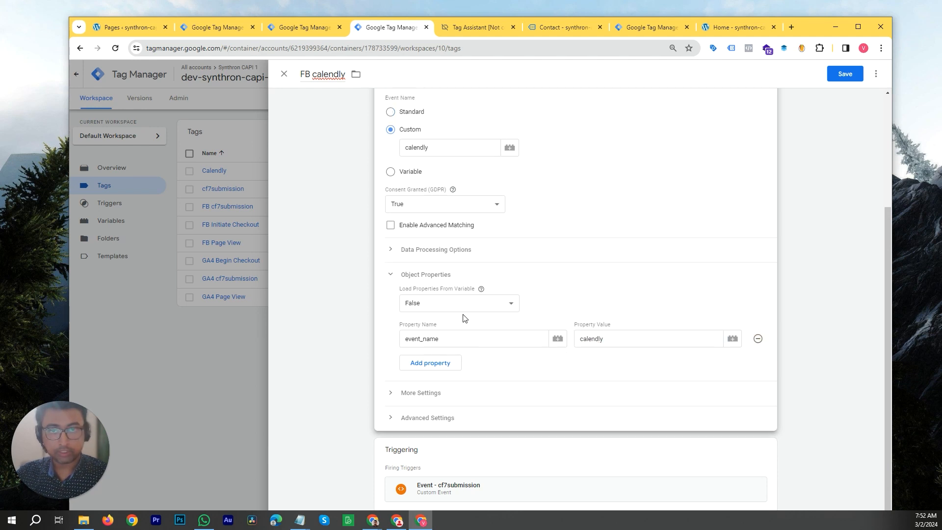
- Replace the firing trigger Event - cf7submission with Event - calendly and save the tag
click(442, 418)
scroll(447, 388, down, 3)
click(452, 246)
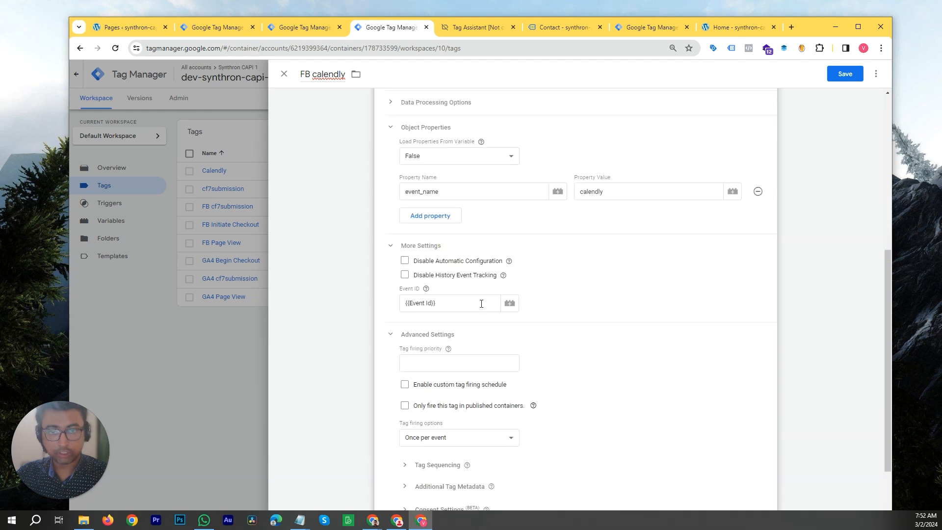
scroll(578, 339, down, 2)
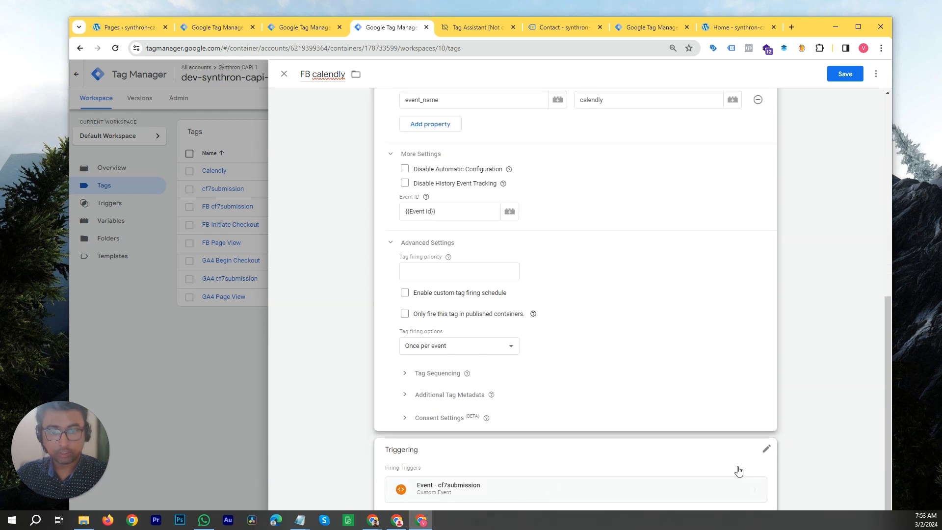
click(768, 454)
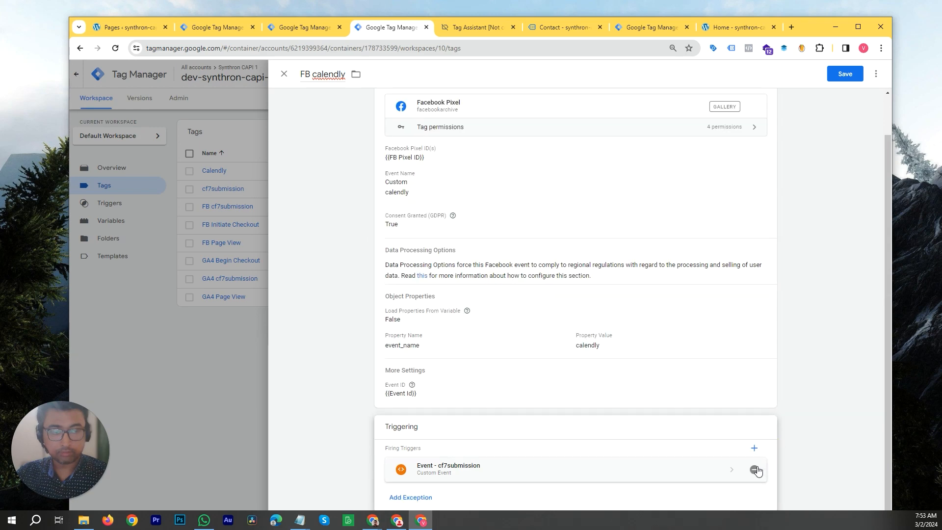
click(759, 470)
click(715, 458)
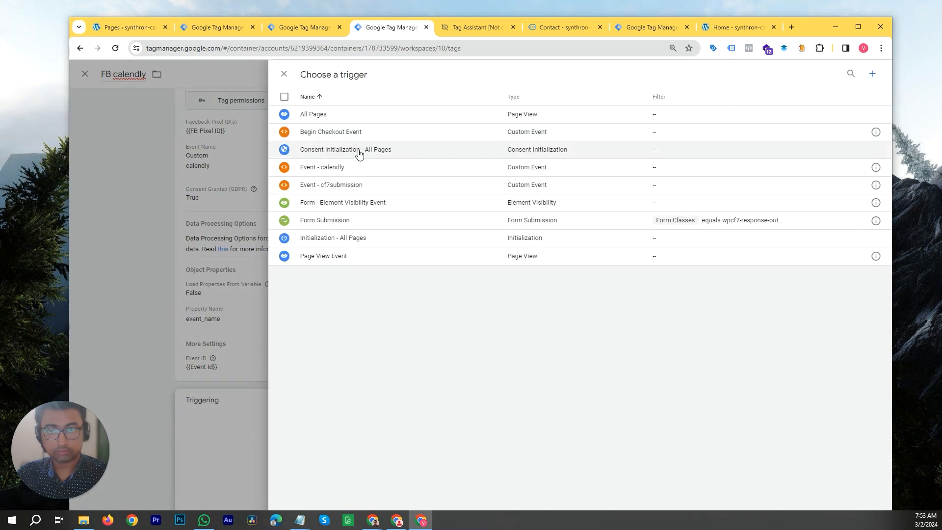
click(340, 169)
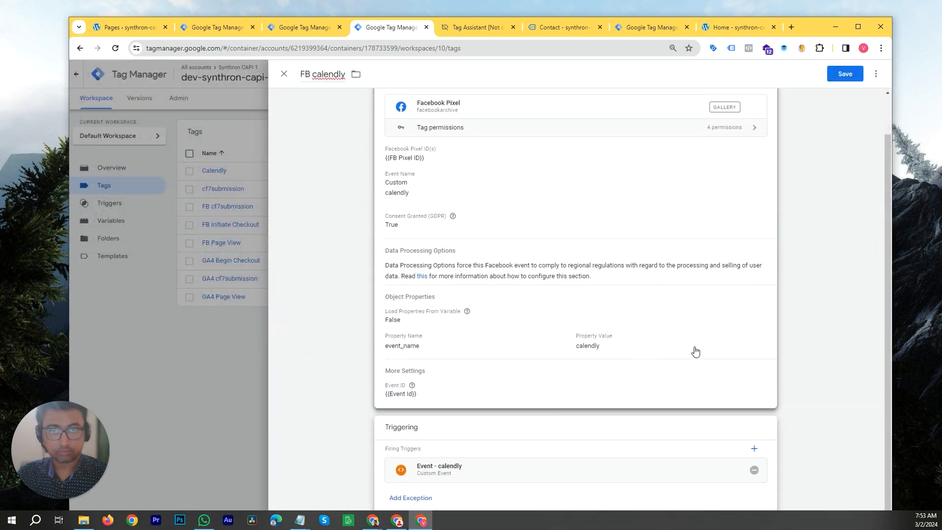
scroll(699, 339, up, 2)
click(853, 74)
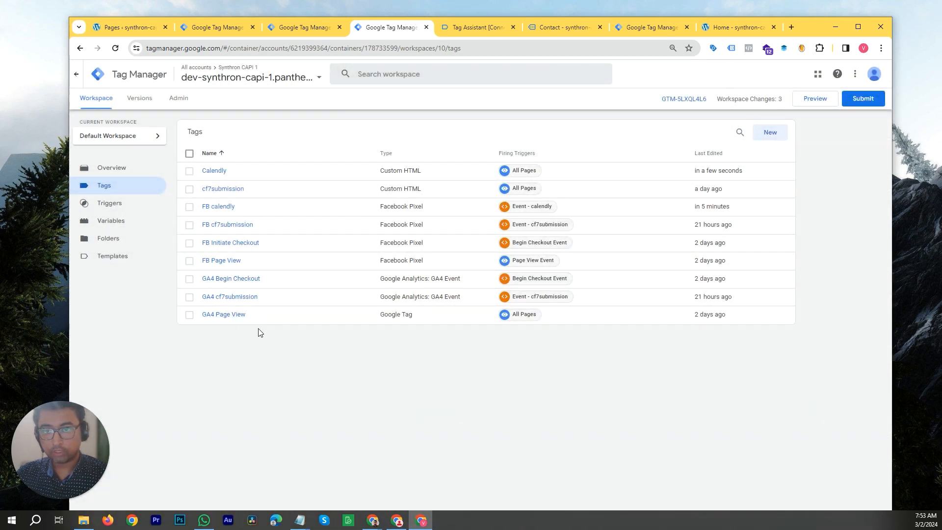
- Duplicate the GA4 cf7submission tag
click(254, 300)
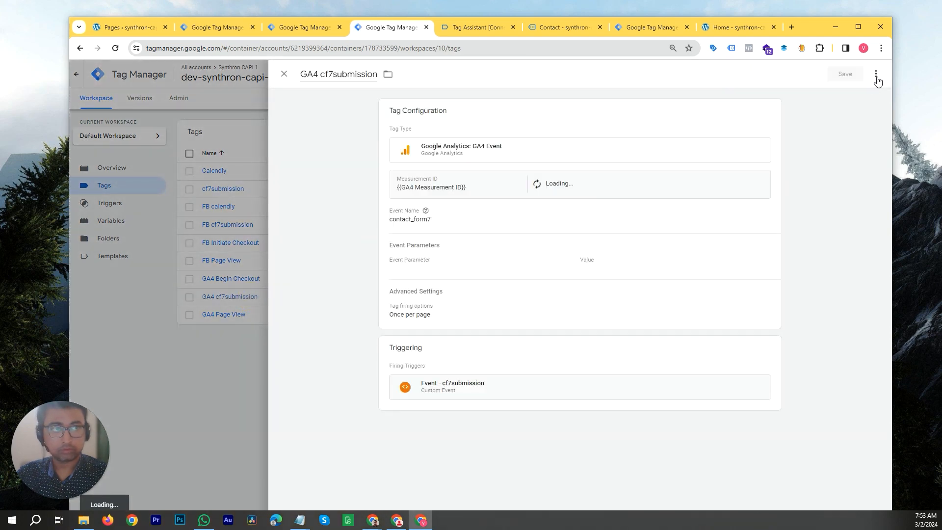
click(876, 76)
click(867, 95)
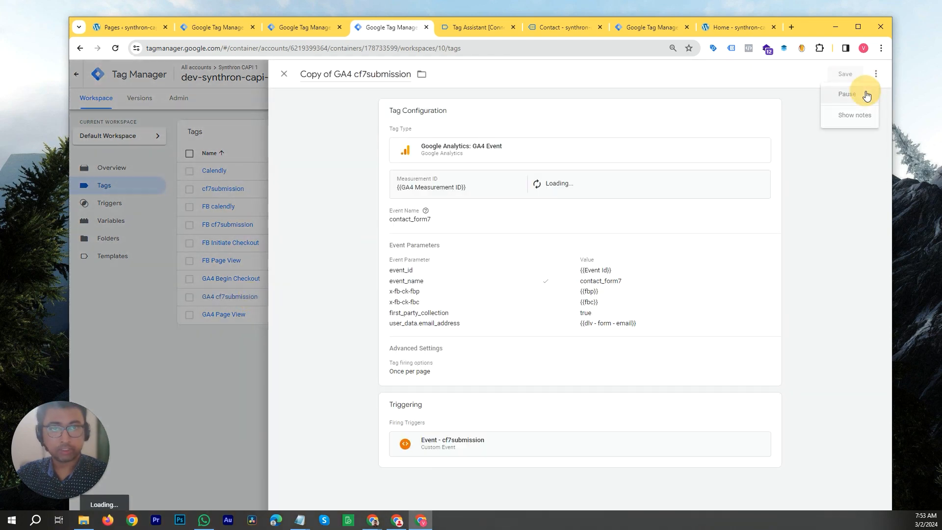
- Rename the copied tag to GA4 calendly
click(332, 75)
key(shift+Home)
key(BackSpace)
key(ctrl+shift+Left)
text(calendly)
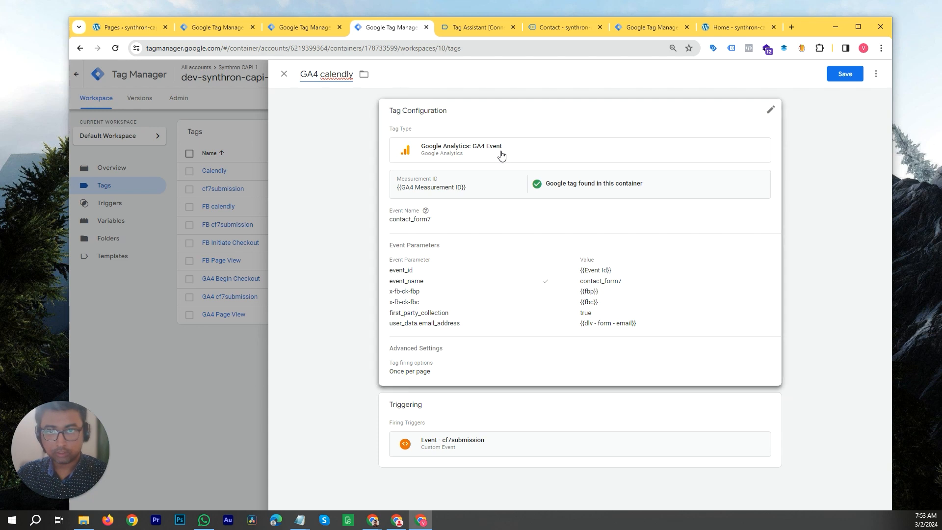
- Set the GA4 tag's event name to calendly
click(473, 223)
click(450, 241)
key(ctrl+a)
text(calendly)
- Set the event_name parameter value to calendly and remove the user_data.email_address parameter
scroll(529, 265, down, 3)
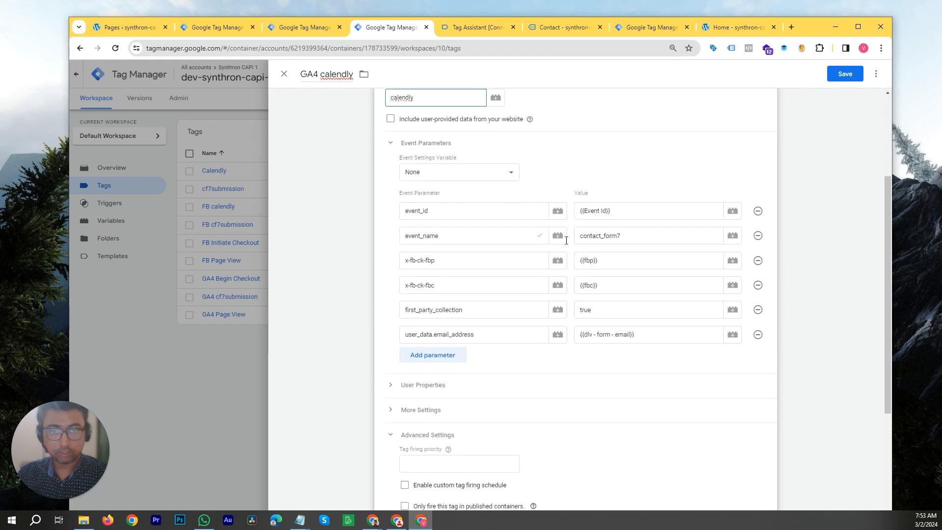
click(658, 236)
key(ctrl+a)
text(calendly)
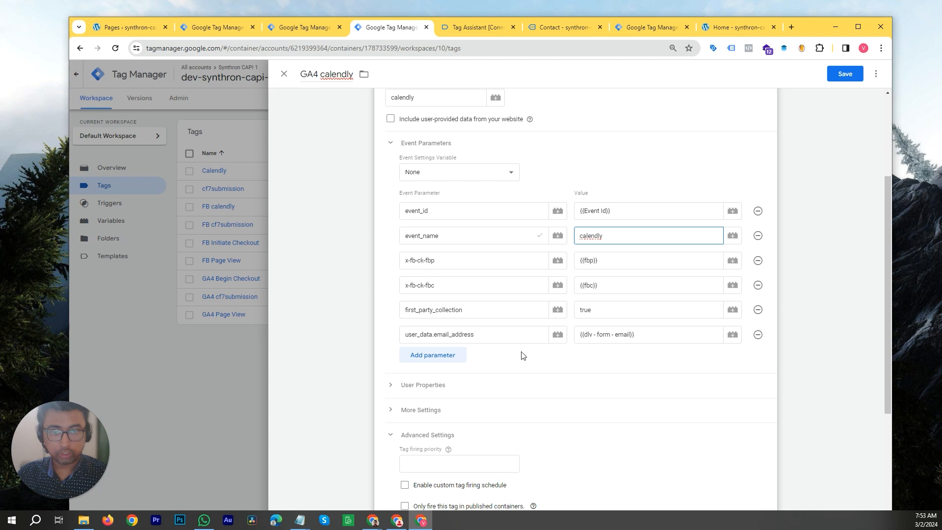
click(758, 335)
- Change the GA4 calendly tag's firing trigger to Event - calendly and save the tag
scroll(553, 278, down, 3)
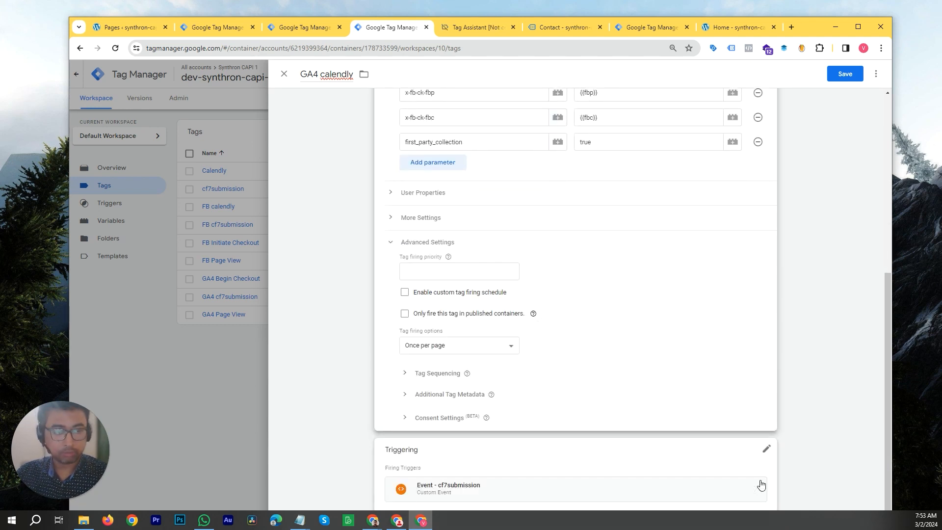
click(767, 448)
click(759, 436)
click(721, 448)
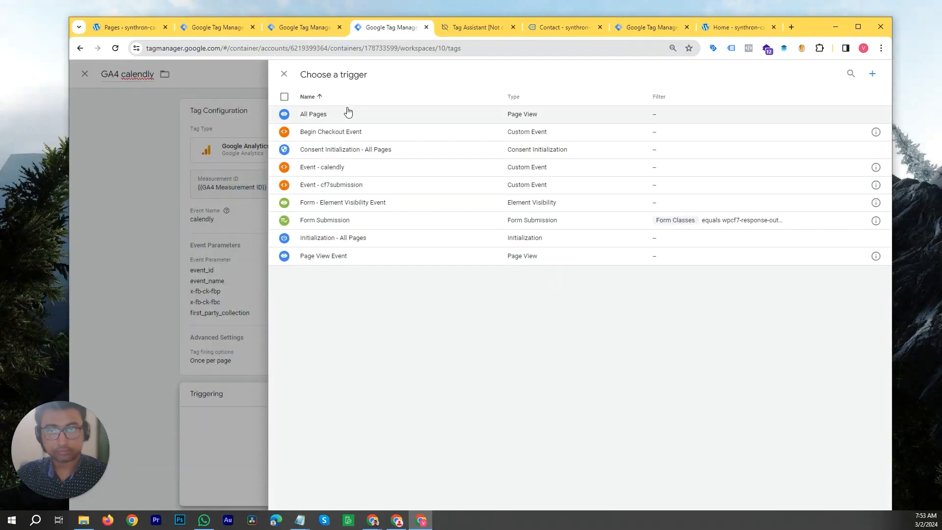
click(340, 169)
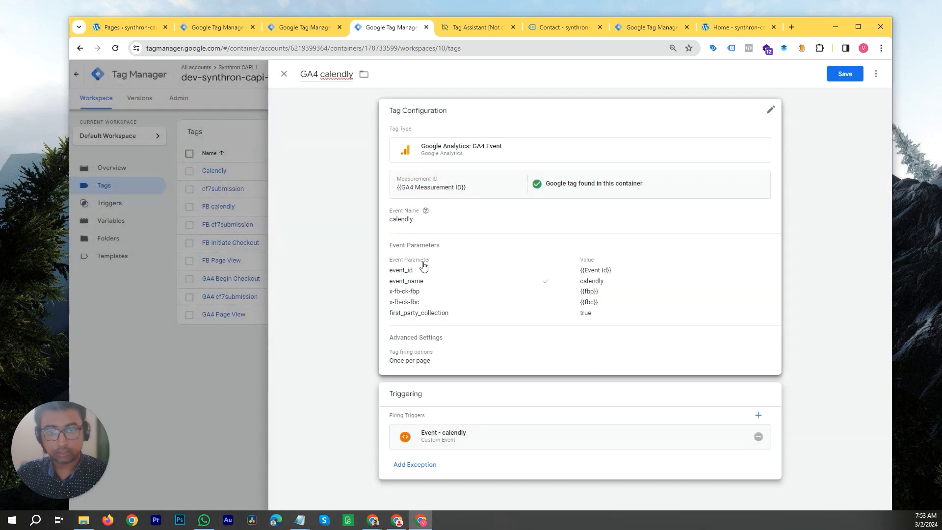
click(852, 76)
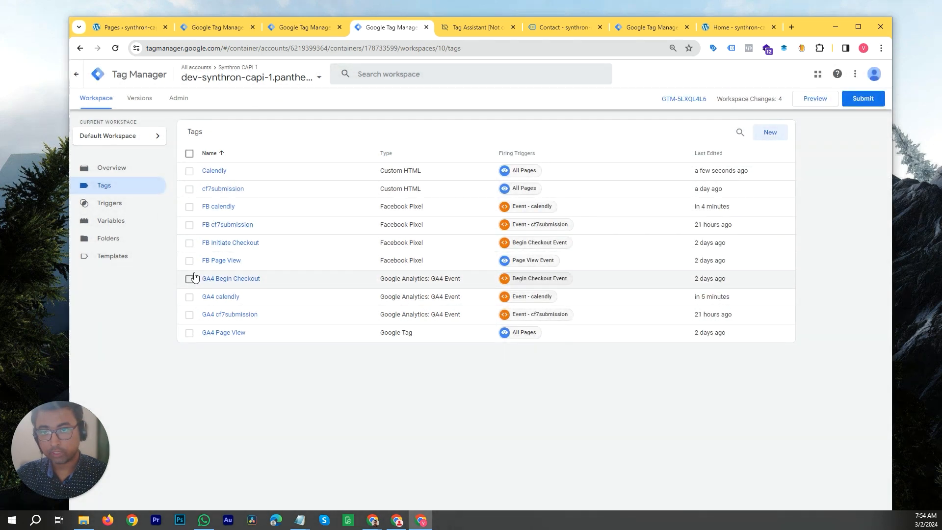
- Open the FB calendly tag to review its event settings and trigger, then close it
click(262, 211)
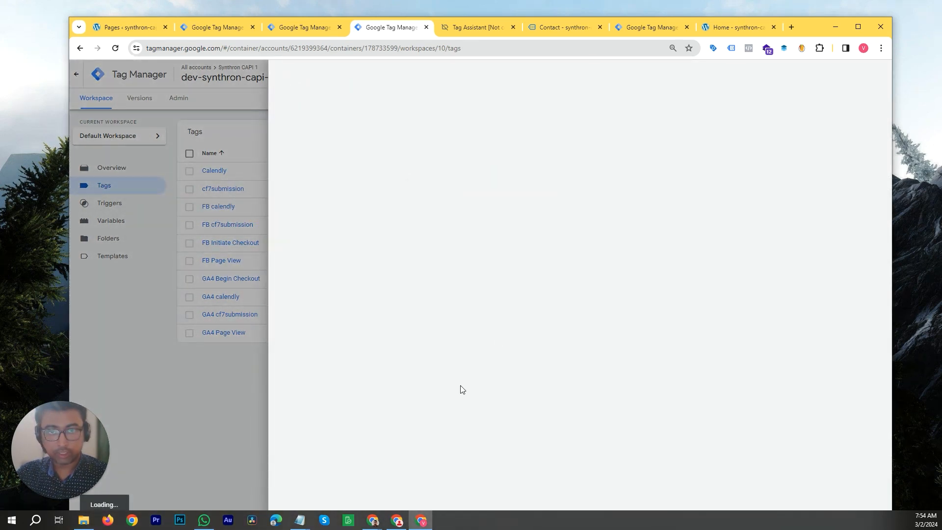
scroll(466, 407, down, 1)
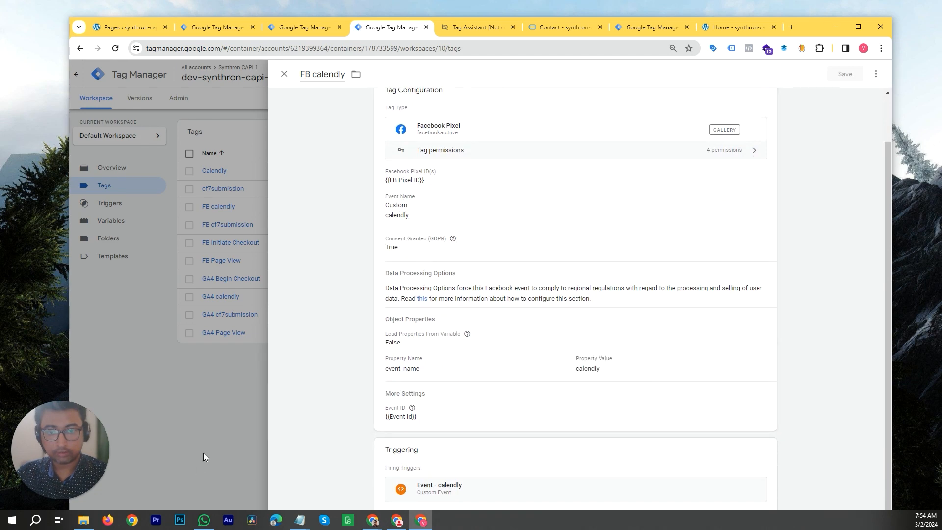
click(232, 431)
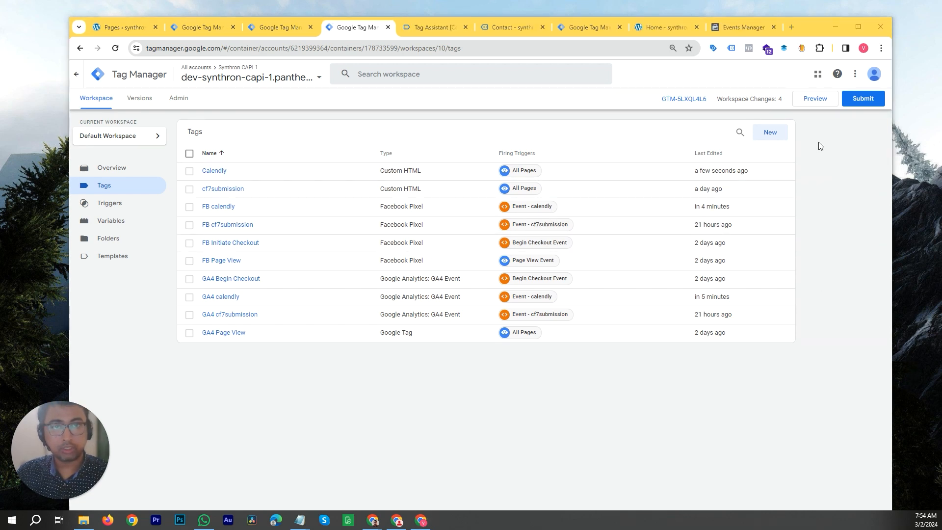
- In the server container, append |calendly to the FB CAPI trigger's event name RegEx and save it
drag(811, 28, 797, 61)
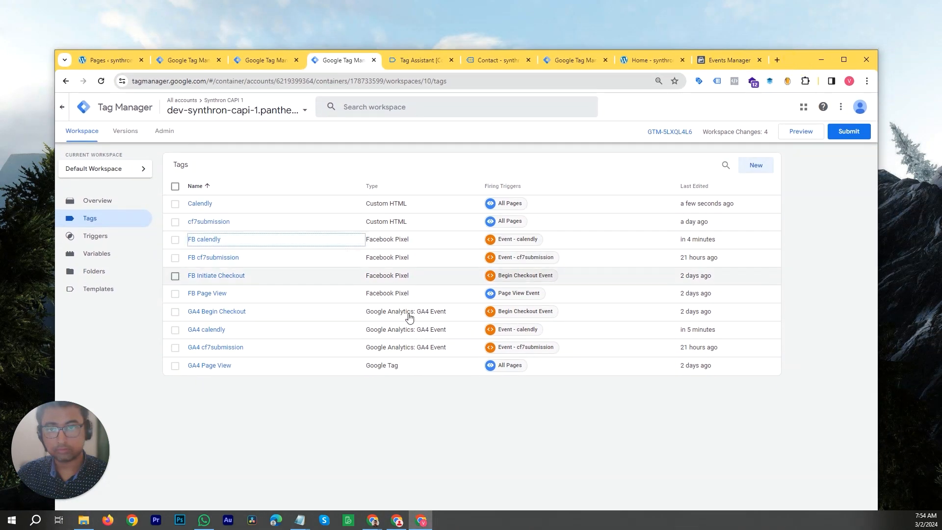
click(422, 406)
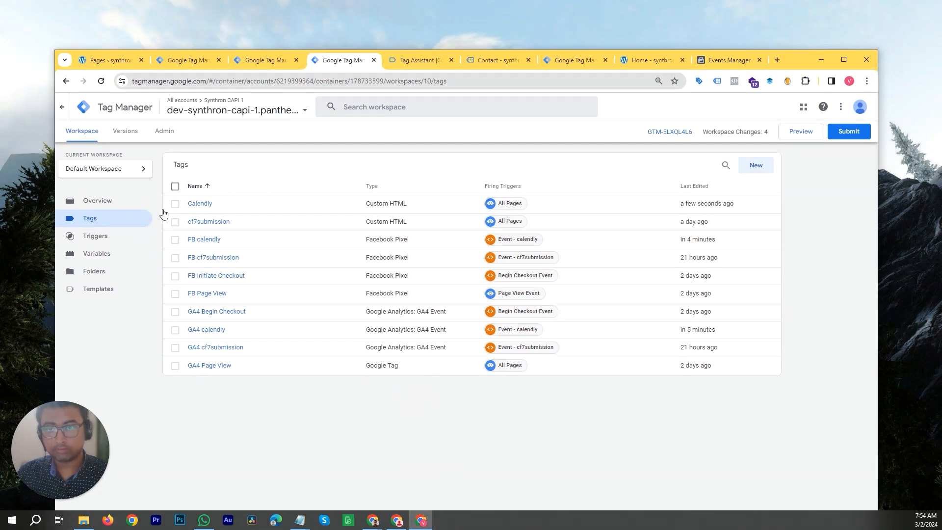
click(581, 63)
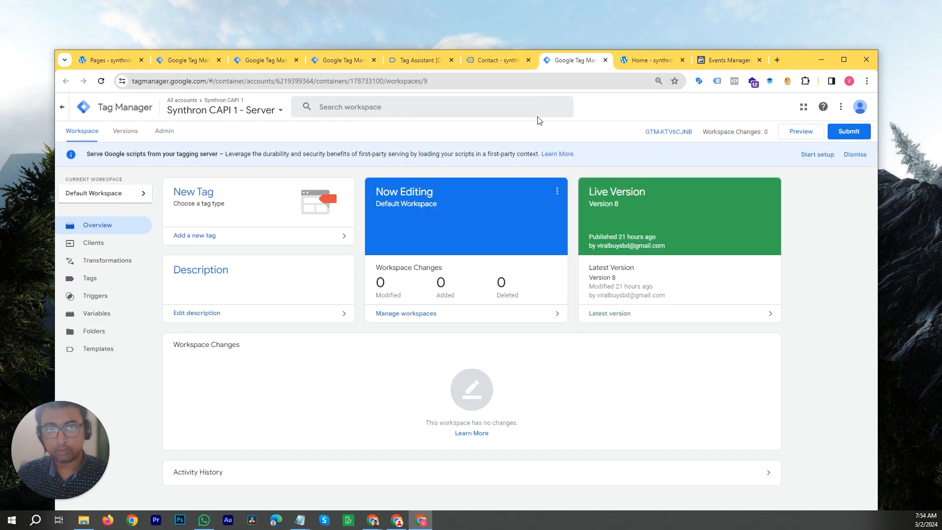
click(115, 282)
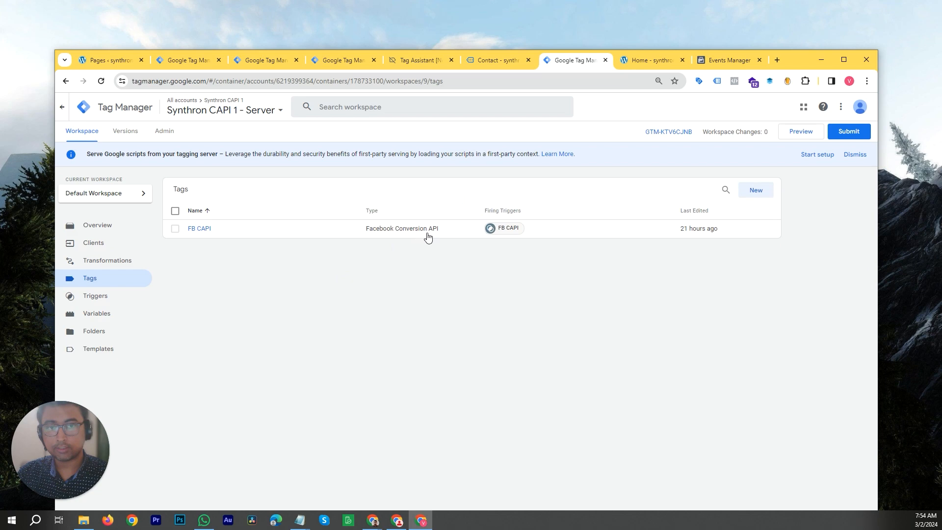
click(508, 228)
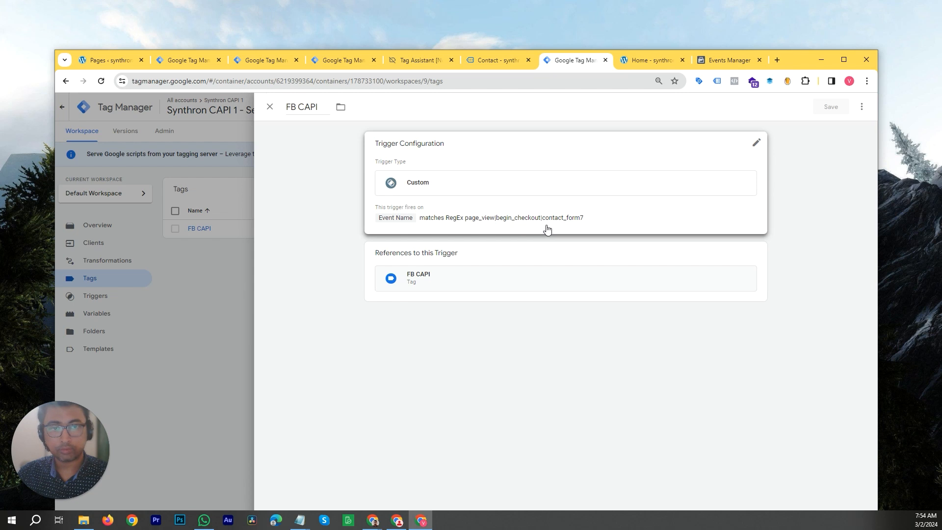
click(547, 229)
click(698, 264)
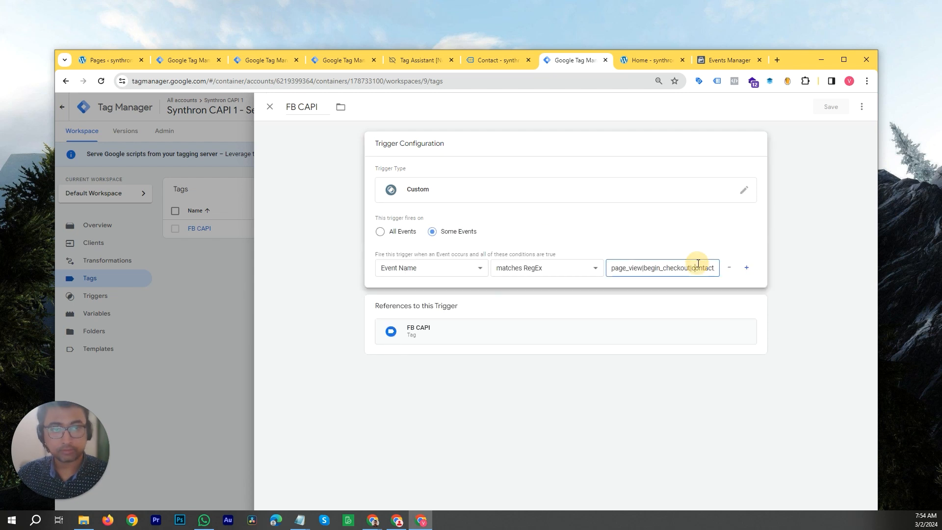
key(End)
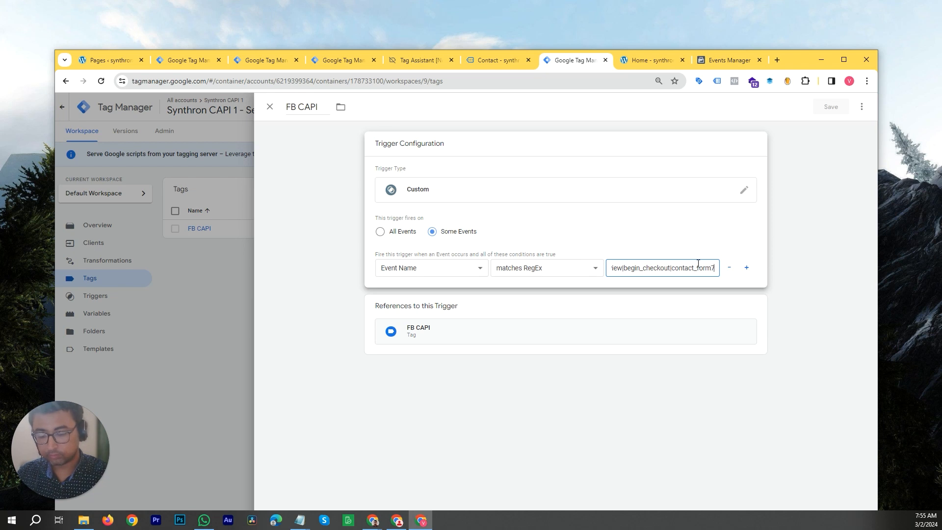
text(|calendly)
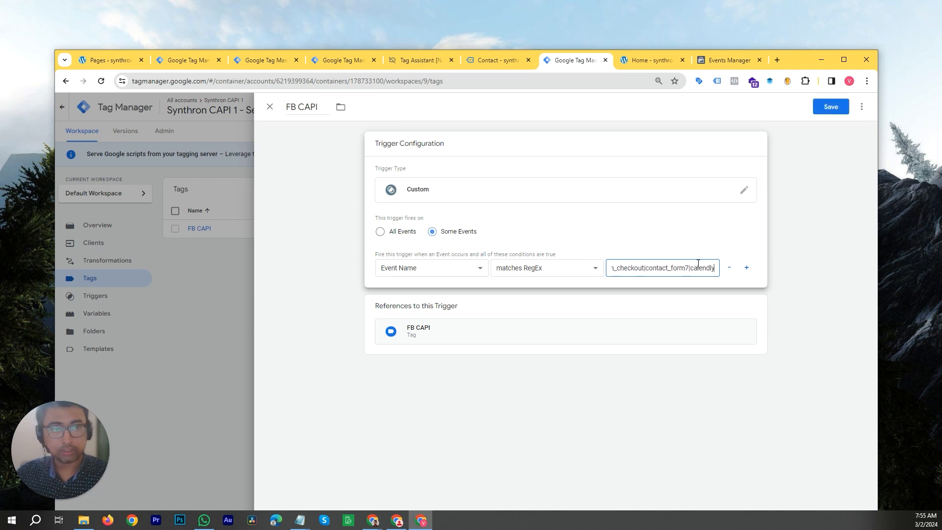
click(824, 107)
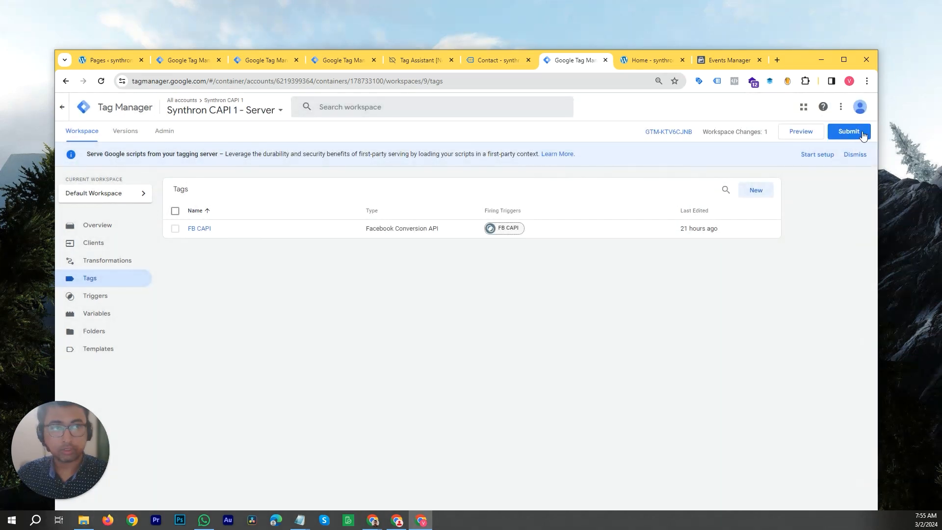
- Submit and publish the server container's changes
click(848, 132)
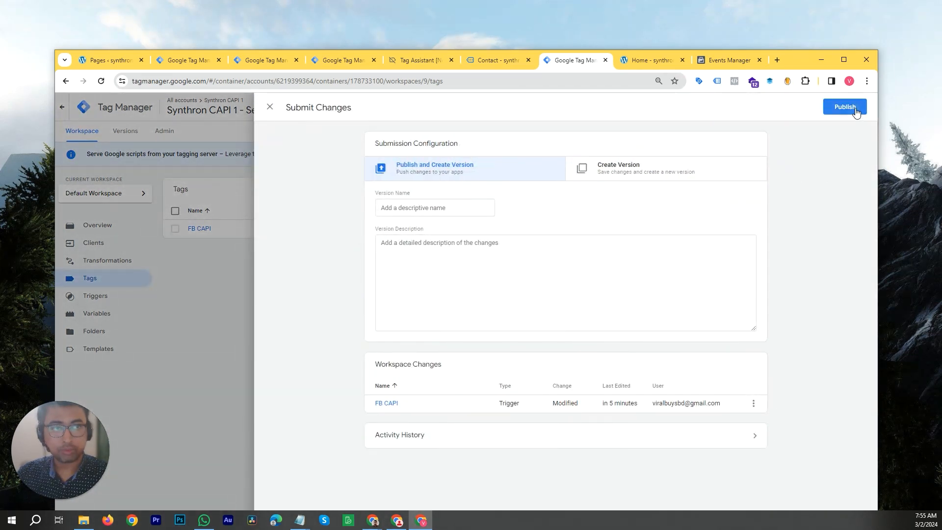
click(846, 106)
click(576, 372)
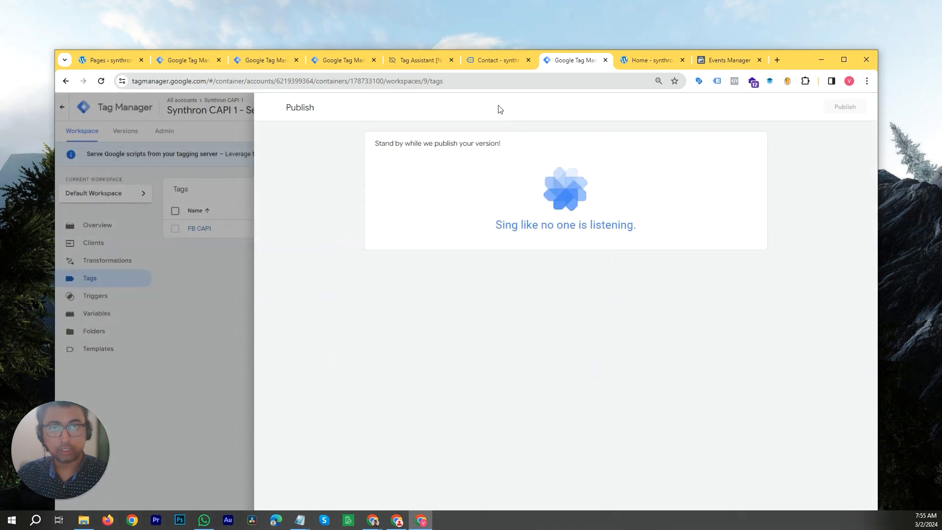
- Submit and publish the web container's changes, then return to its workspace
click(438, 68)
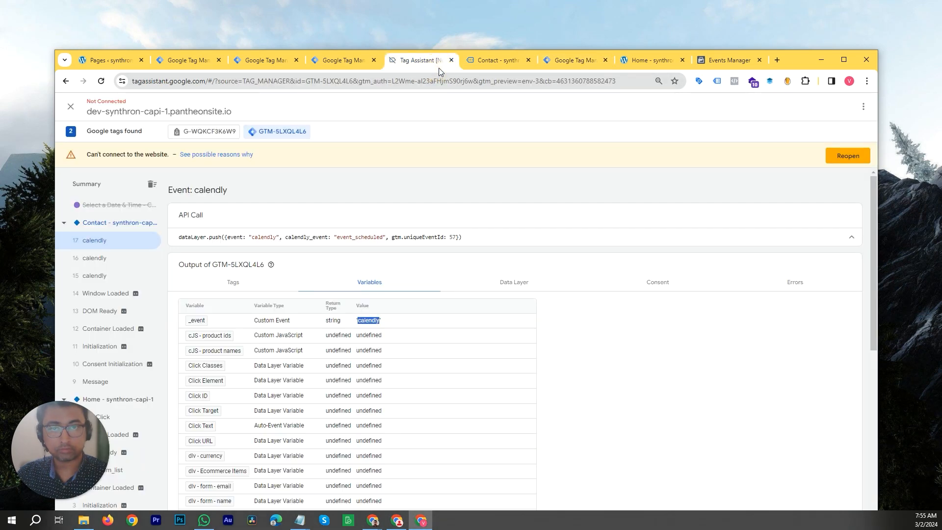
click(333, 67)
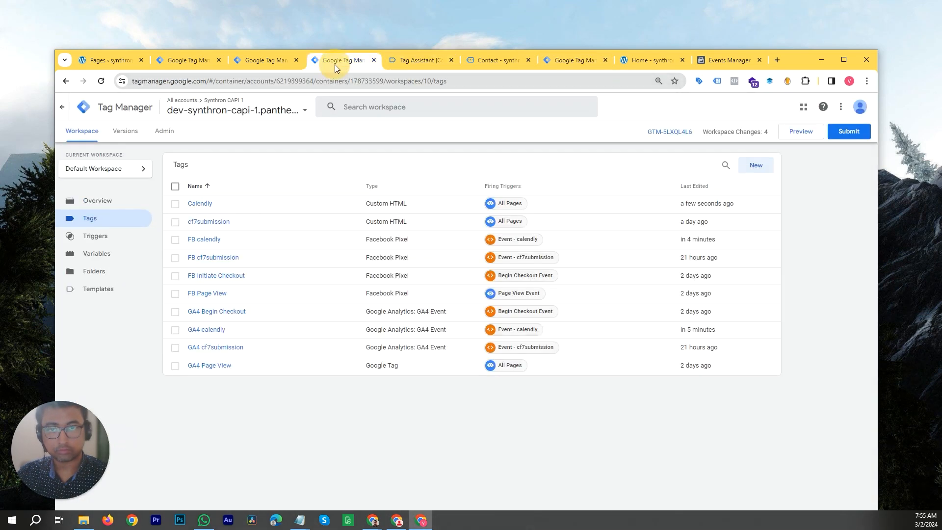
click(848, 131)
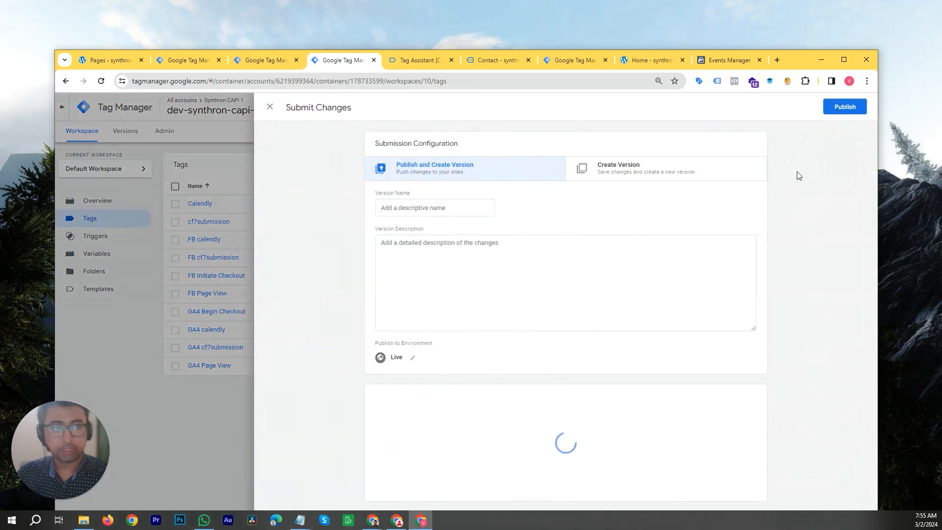
click(841, 112)
click(591, 364)
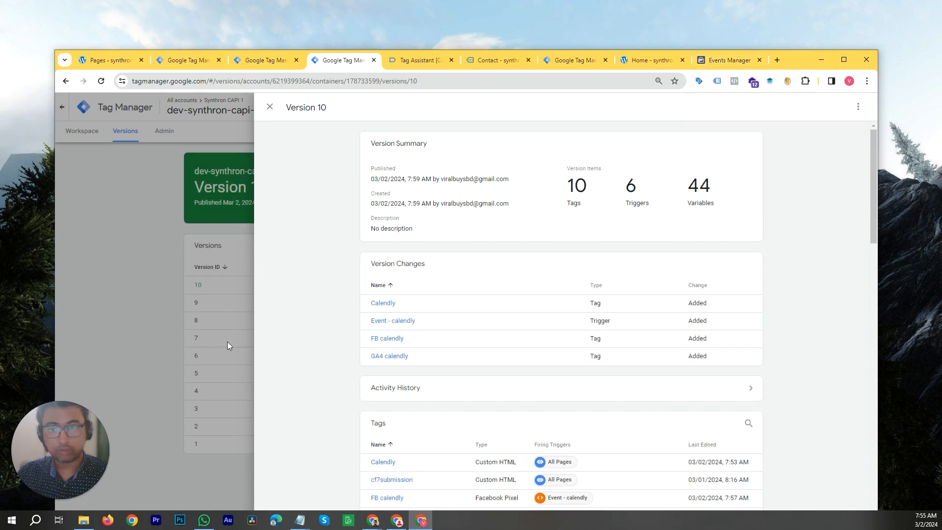
click(121, 265)
click(94, 129)
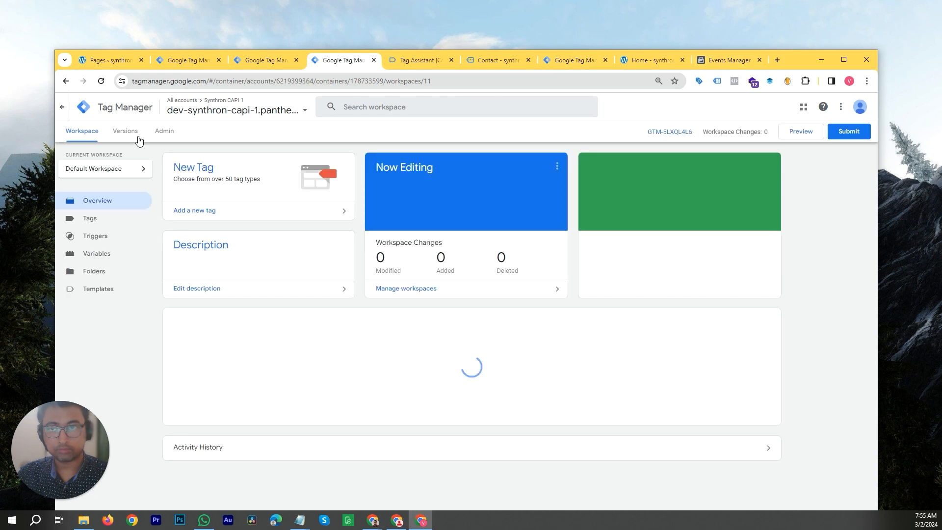
- Clear the test events activity for the Synthron CAPI 1 dataset and copy the test event code
click(729, 60)
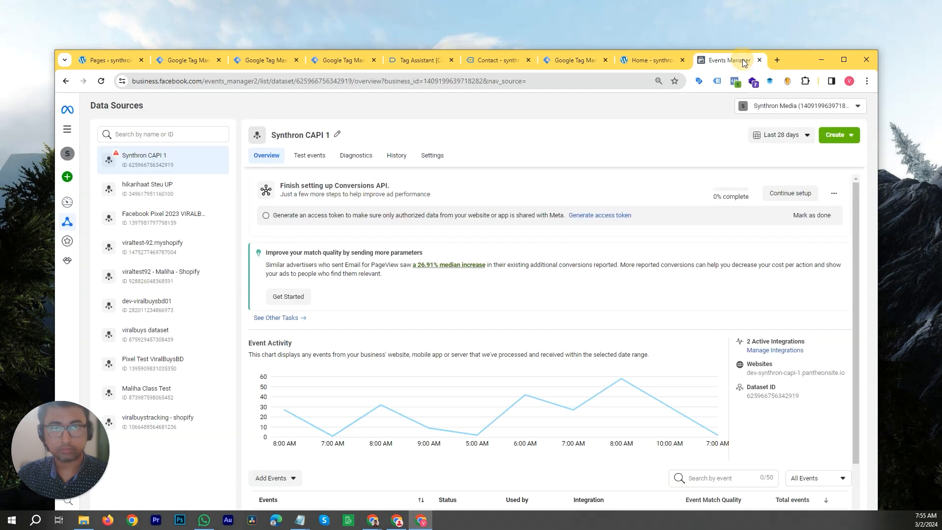
click(310, 156)
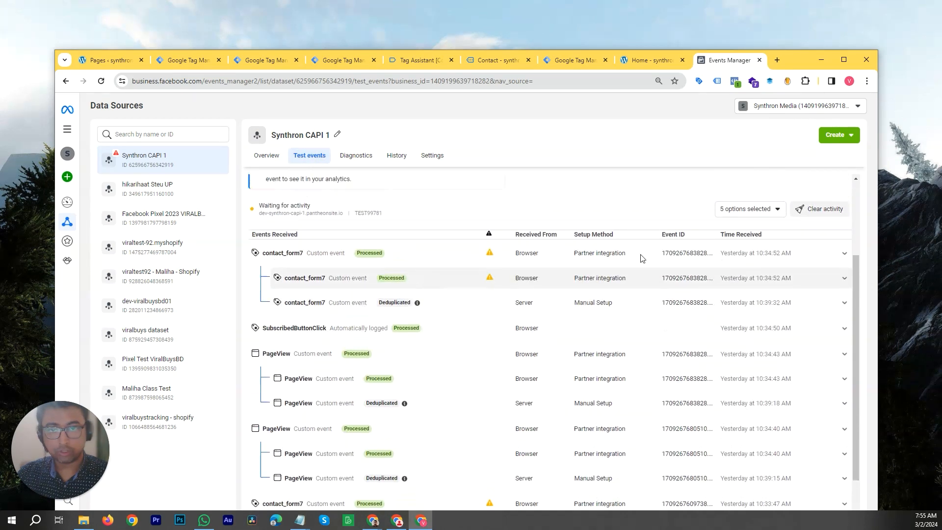
click(822, 275)
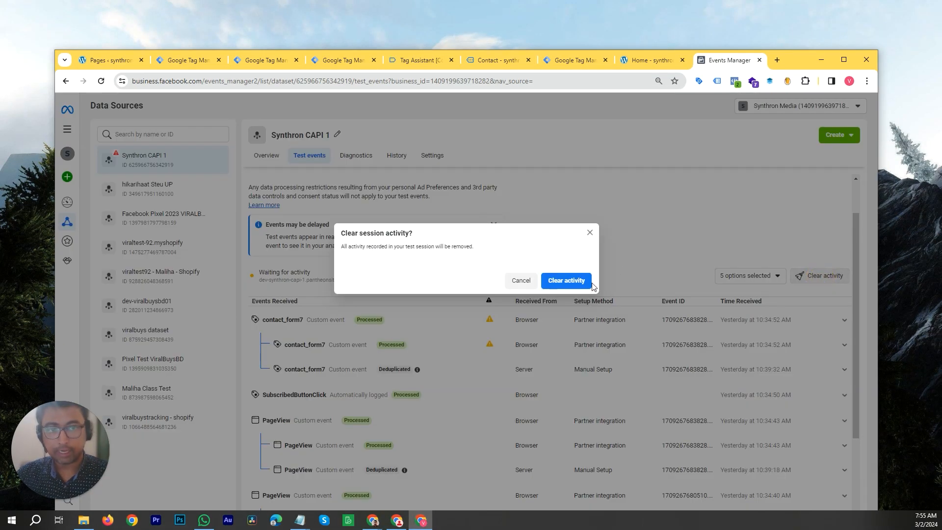
click(566, 280)
click(500, 330)
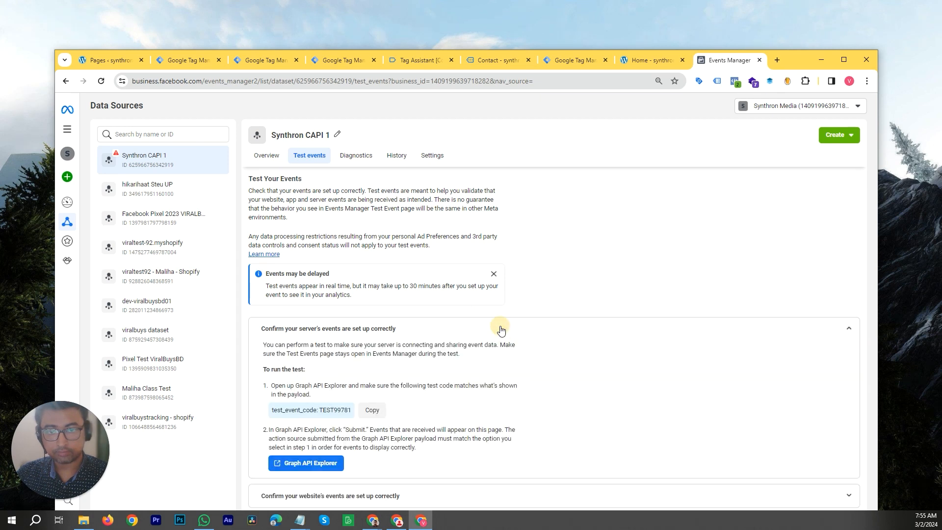
click(371, 410)
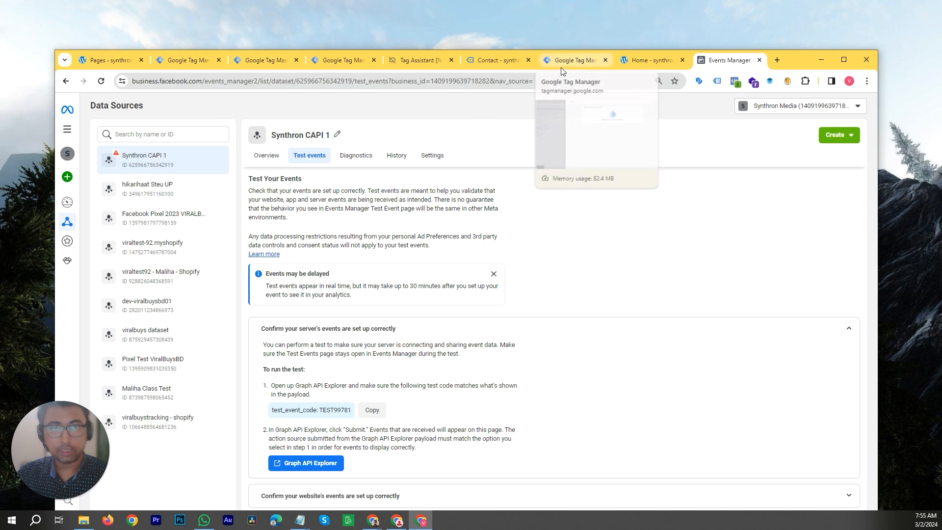
- Compare the FB CAPI tag's Test ID in the server container with the Events Manager test event code
click(583, 64)
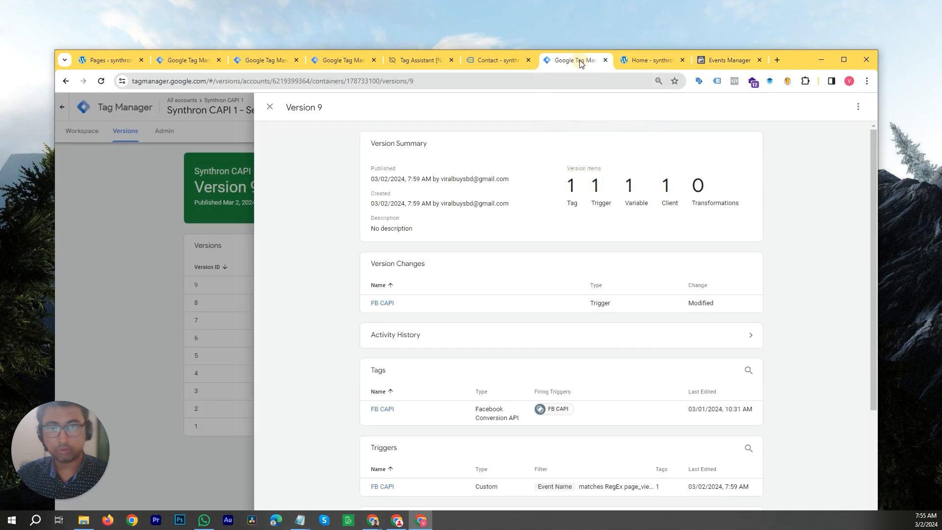
click(189, 243)
click(86, 136)
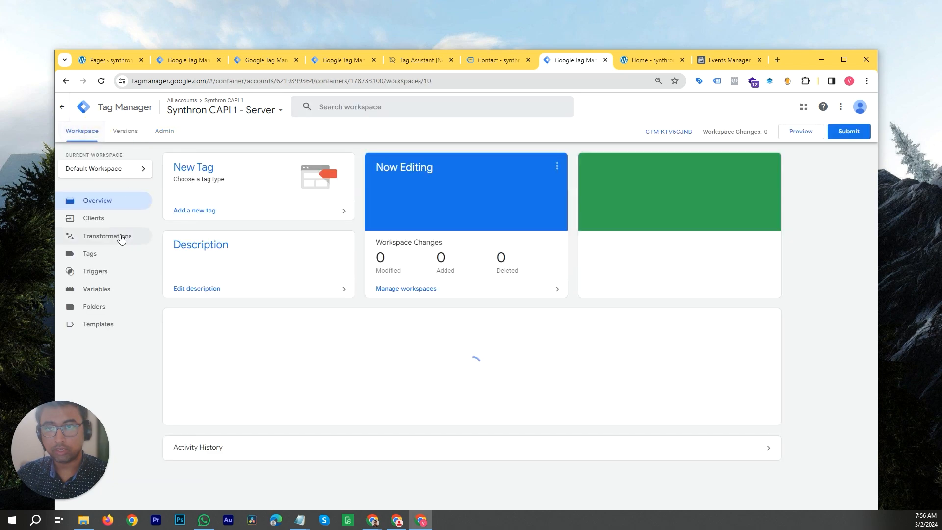
click(117, 281)
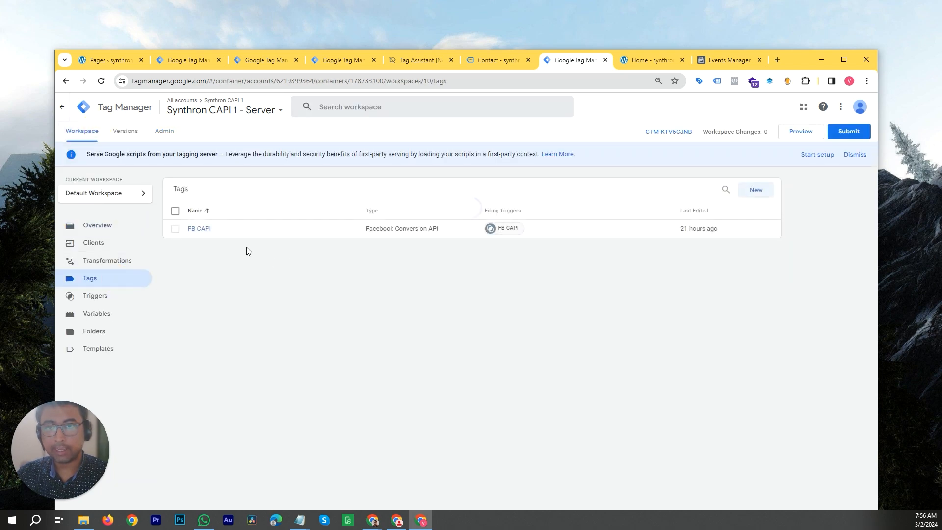
click(201, 229)
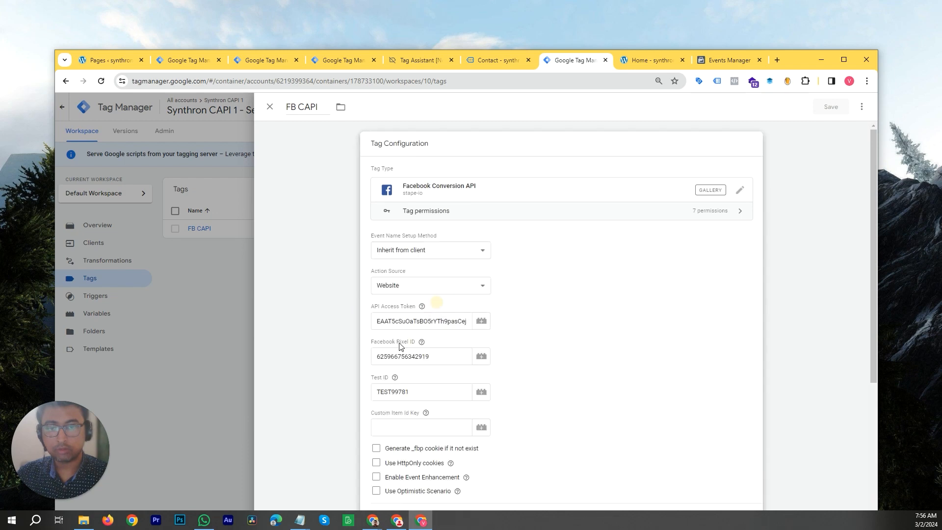
click(711, 63)
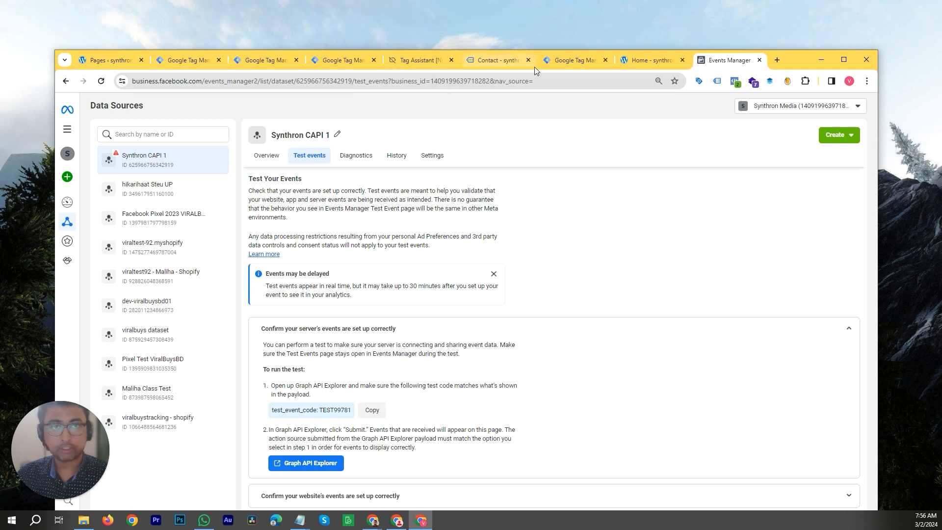
click(552, 64)
click(198, 356)
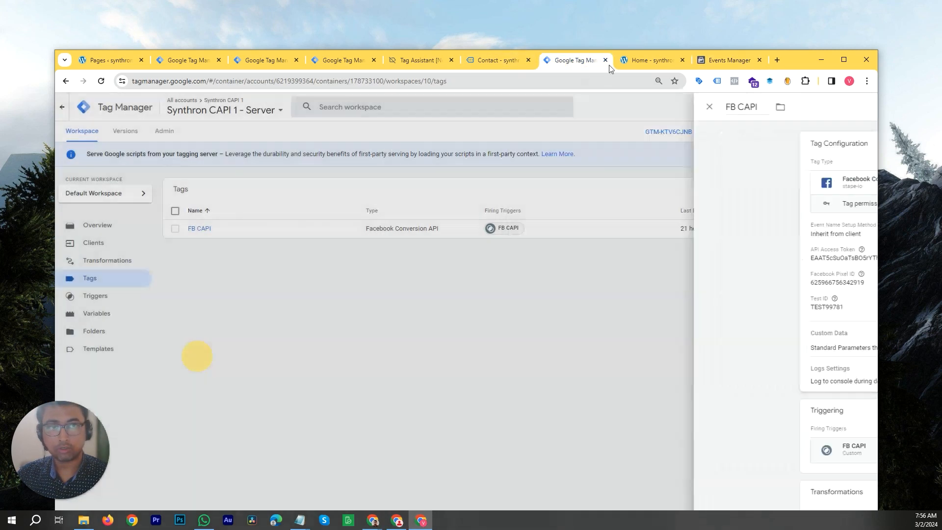
click(721, 61)
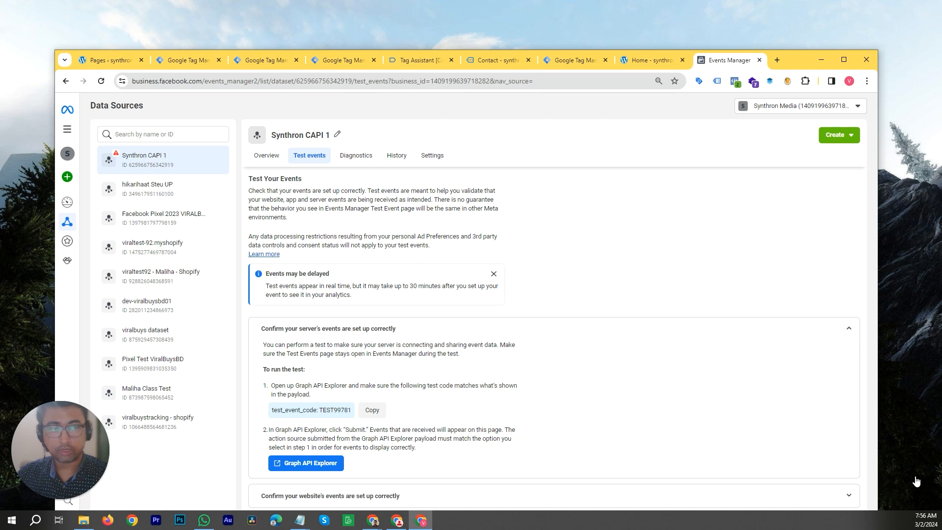
- Set the website test URL to dev-synthron-capi-1.pantheonsite.io and open the website from the test events page
click(849, 497)
scroll(646, 382, down, 2)
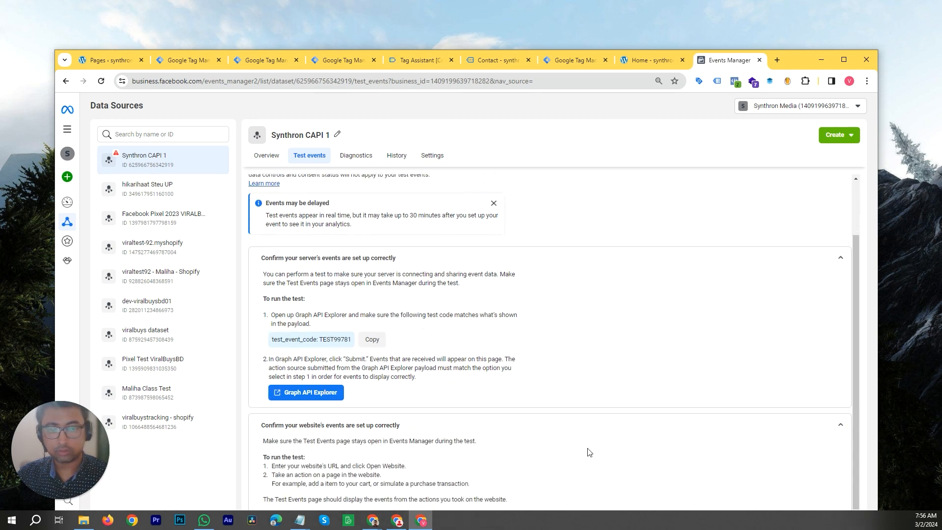
scroll(484, 464, down, 1)
click(401, 494)
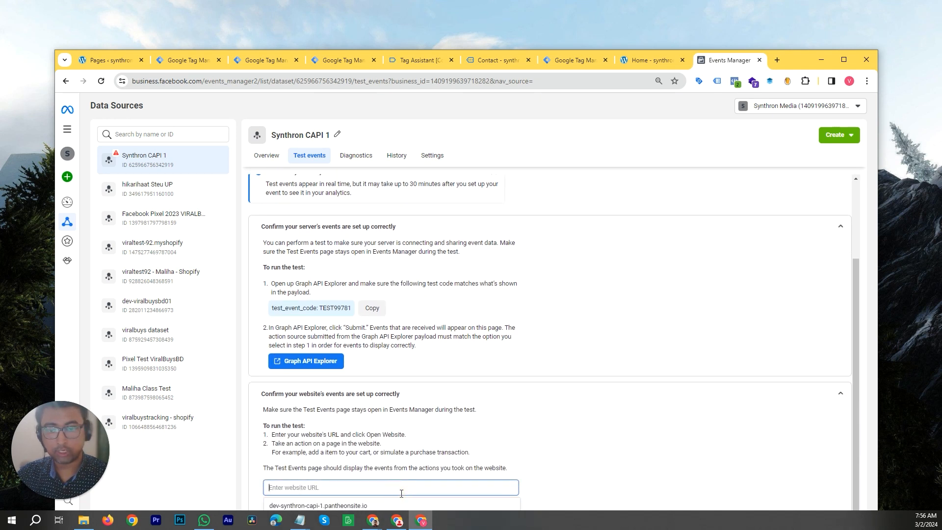
click(399, 505)
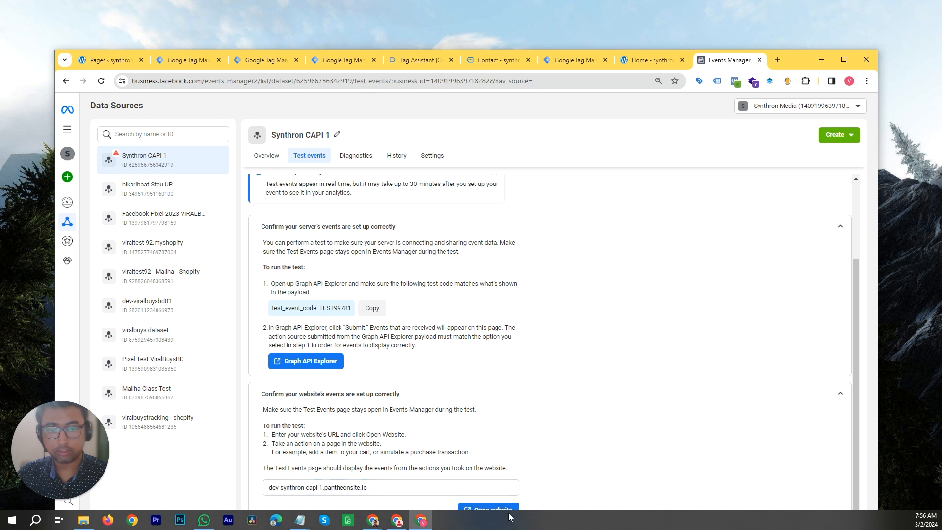
drag(790, 66, 798, 43)
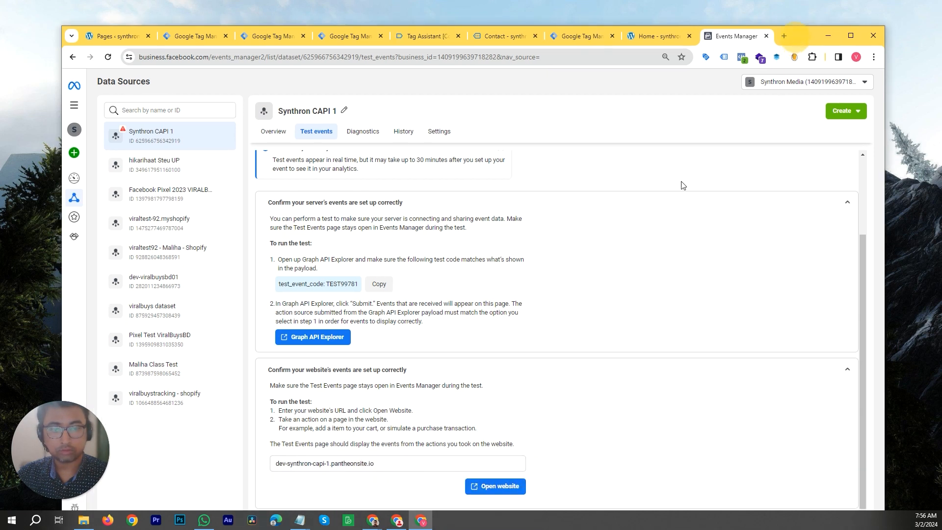
click(494, 486)
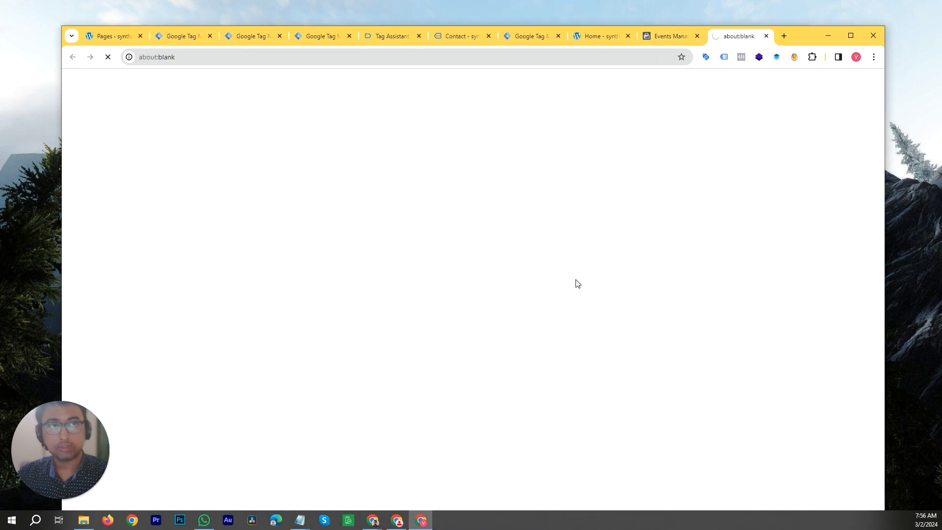
drag(805, 36, 801, 4)
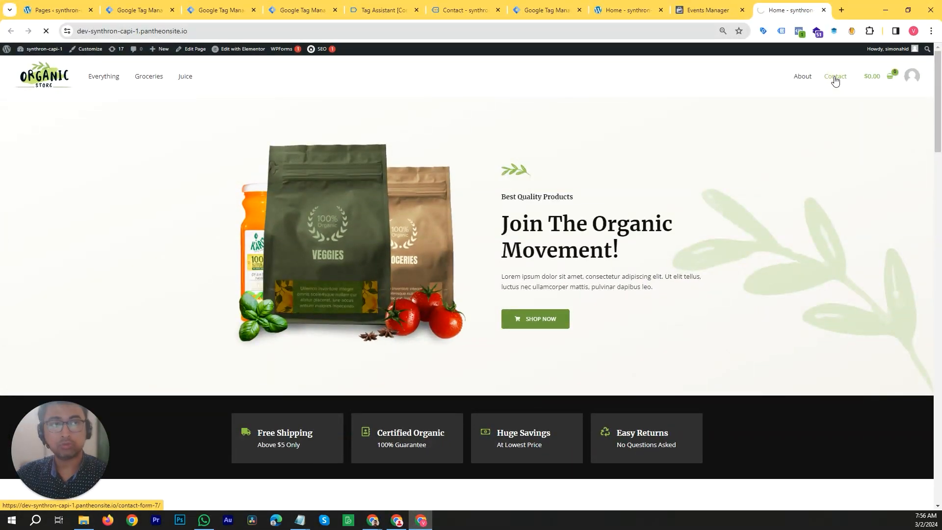
- Book a 30 Minute Meeting on the Contact page's Calendly widget for March 4 at 9:00pm, name test, with a test e-mail
click(836, 78)
scroll(805, 236, down, 1)
scroll(804, 237, down, 7)
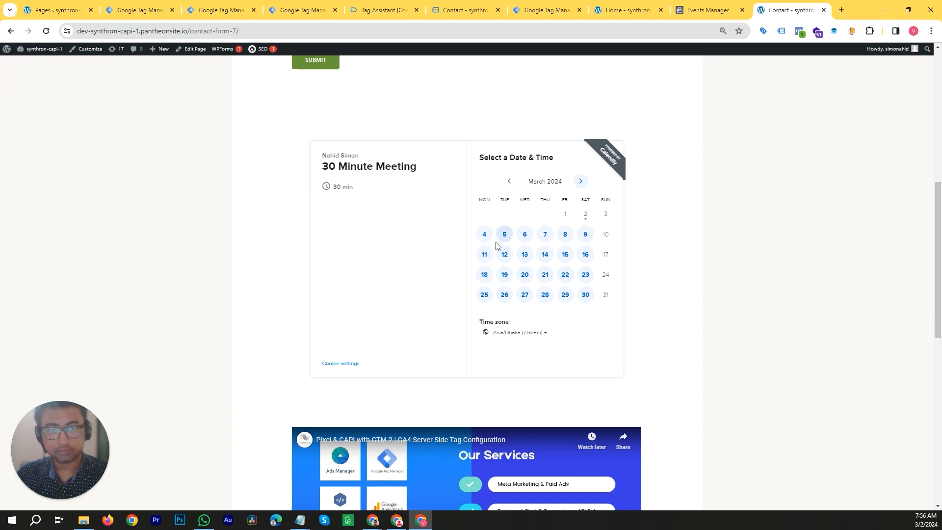
click(485, 235)
click(625, 204)
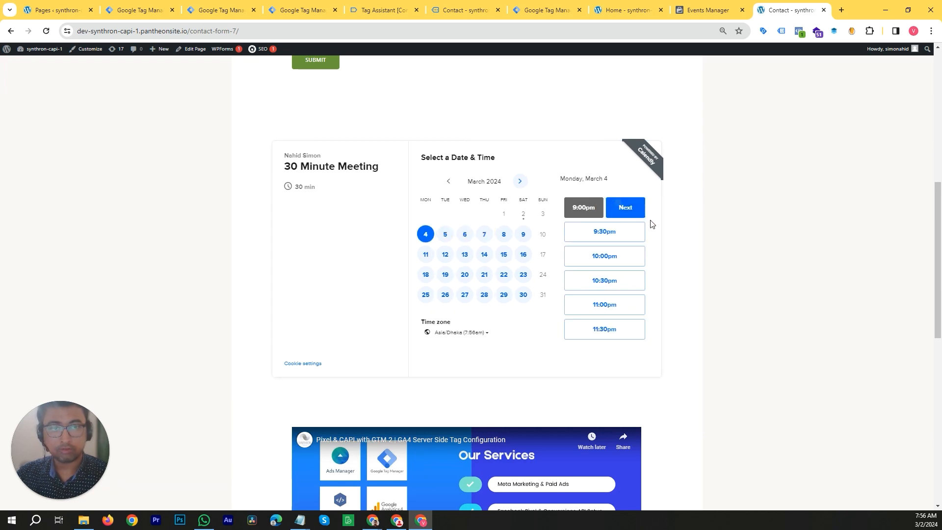
click(635, 211)
click(449, 191)
click(479, 210)
click(473, 222)
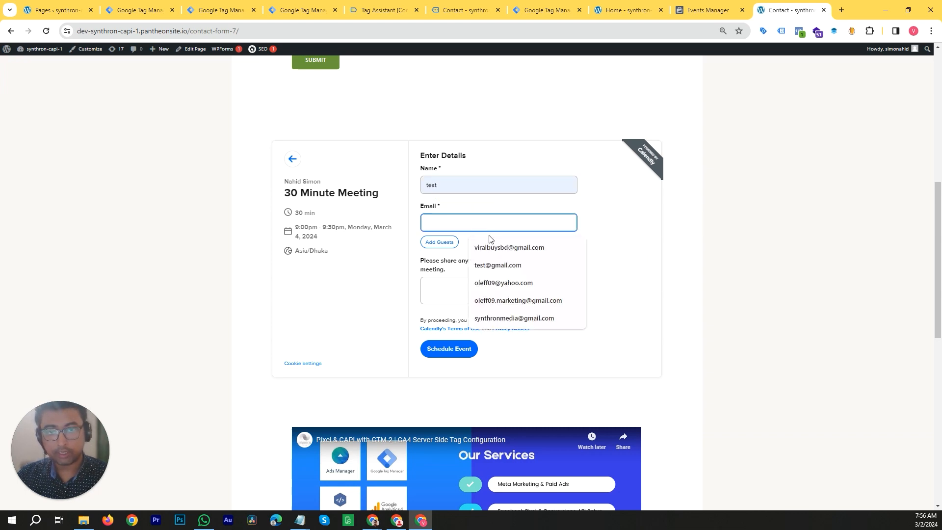
click(502, 265)
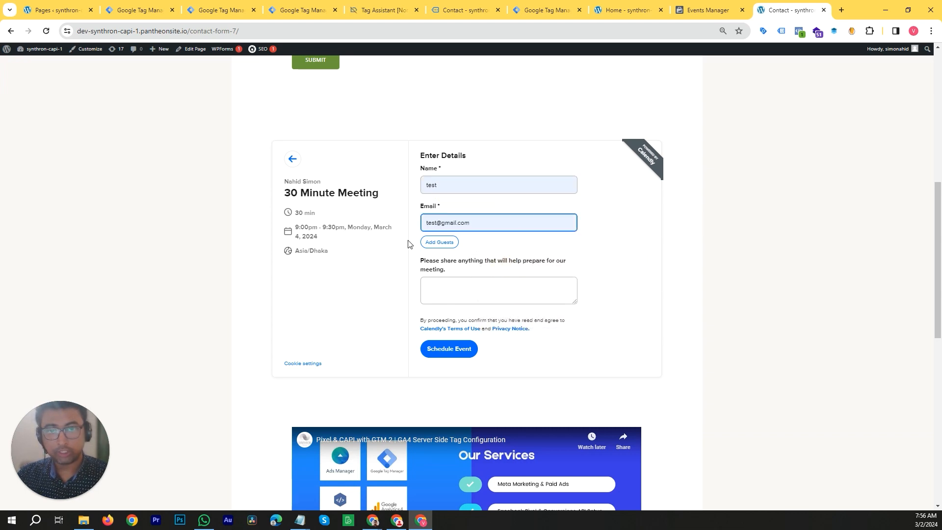
click(457, 357)
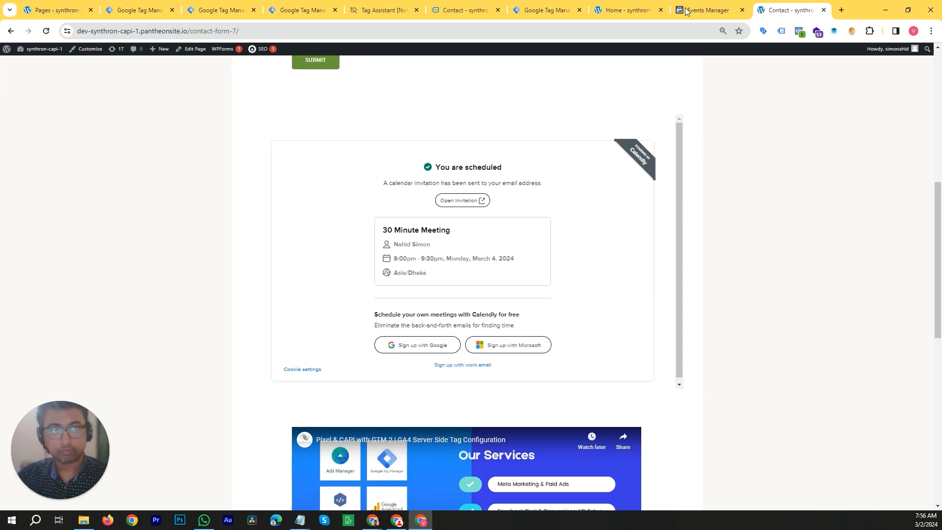
- Review the events received for the dataset in Events Manager's test events
click(706, 10)
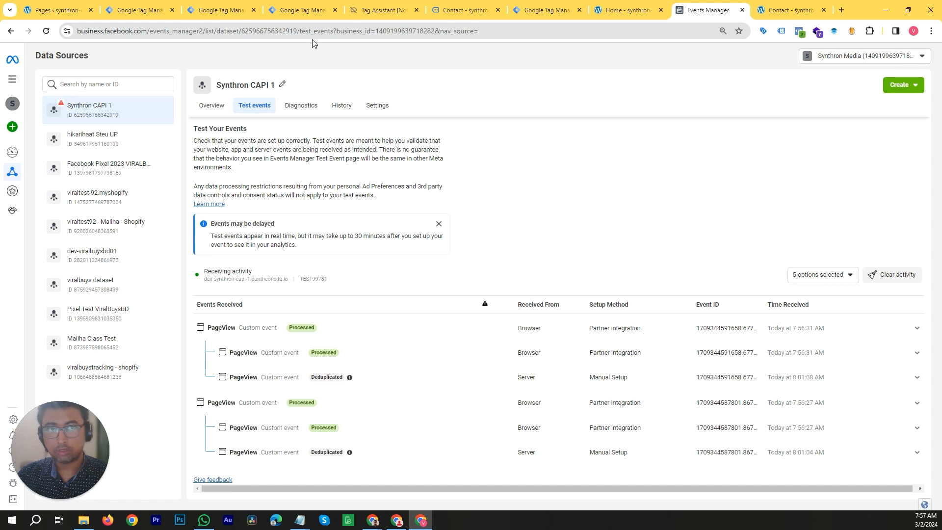
click(463, 11)
click(545, 11)
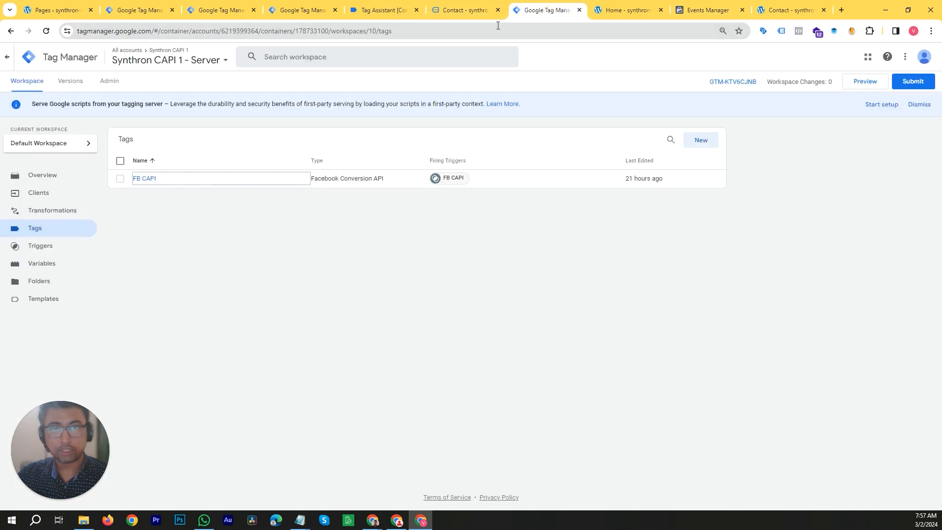
- Close the old Tag Assistant and Contact tabs, then start Preview for the web container and connect it to the site
click(417, 10)
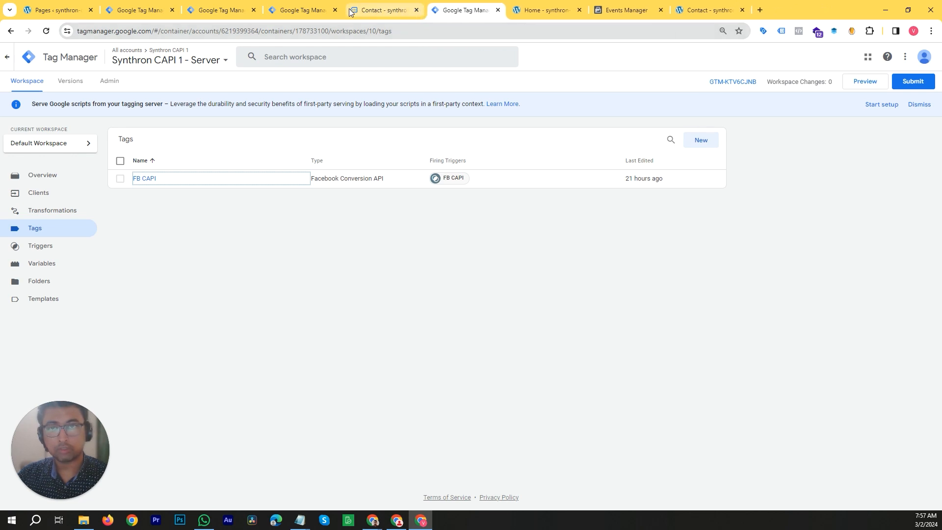
click(292, 11)
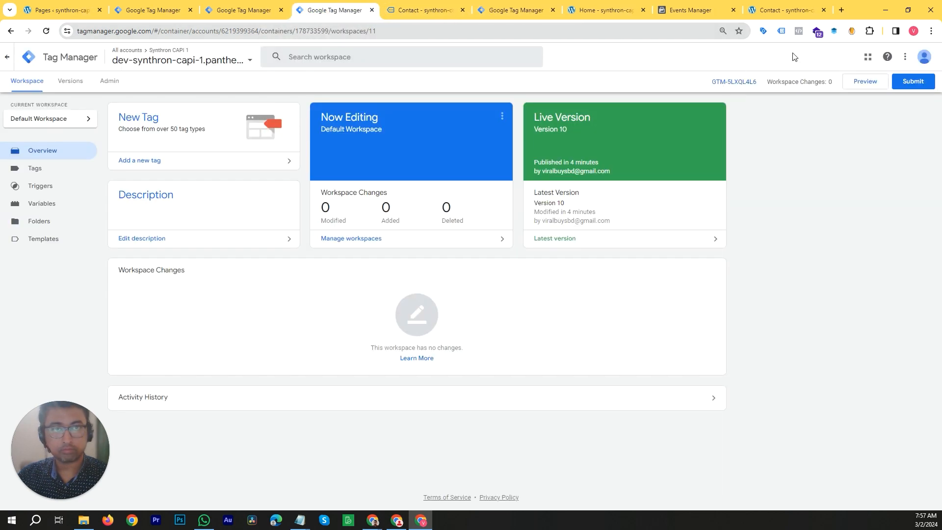
click(462, 9)
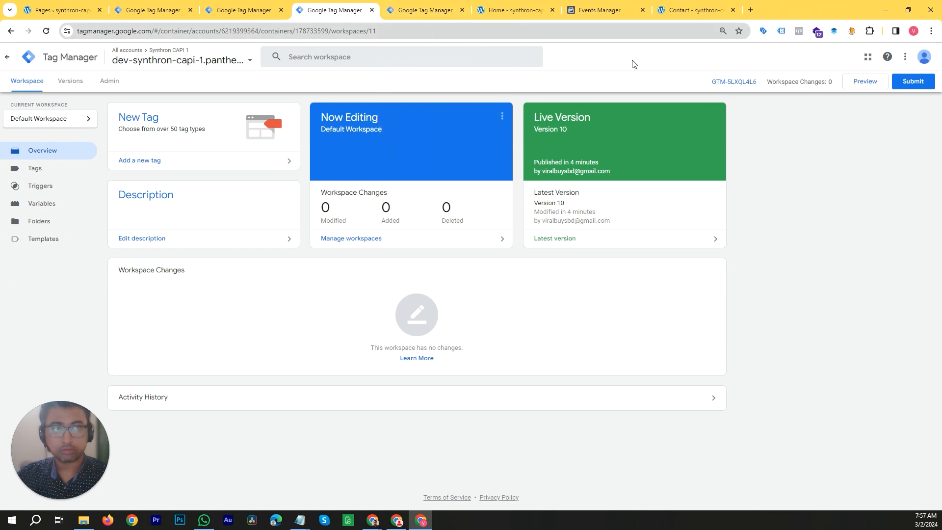
click(882, 89)
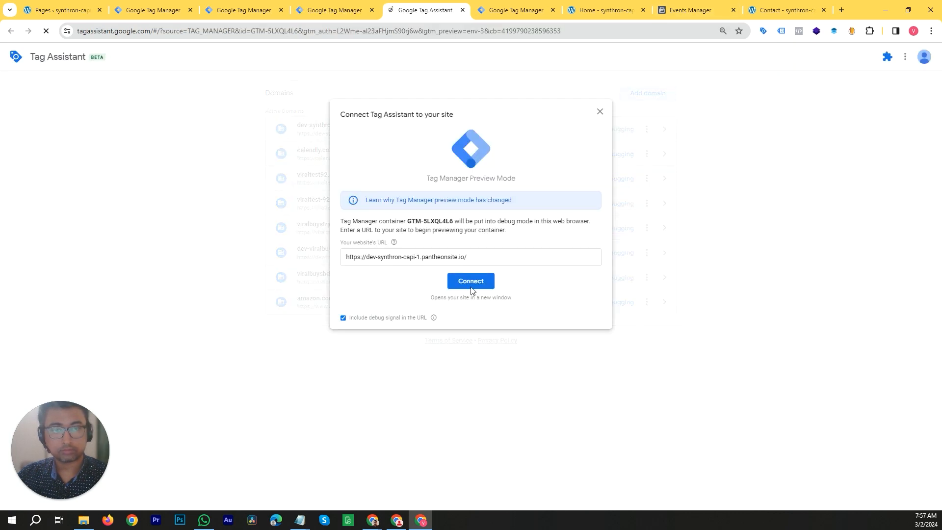
click(463, 285)
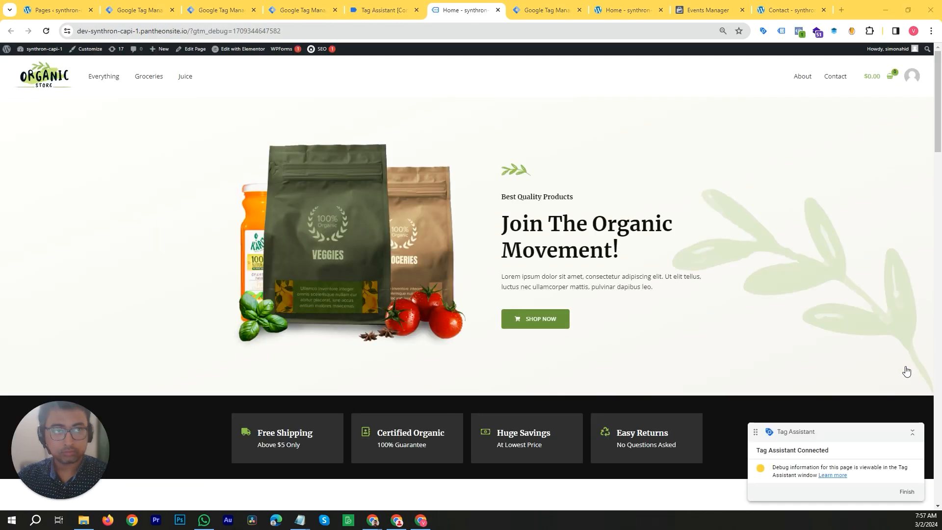
- Book another 30 Minute Meeting via Calendly on the Contact page for March 4 at 9:30pm with the test name and e-mail
click(831, 78)
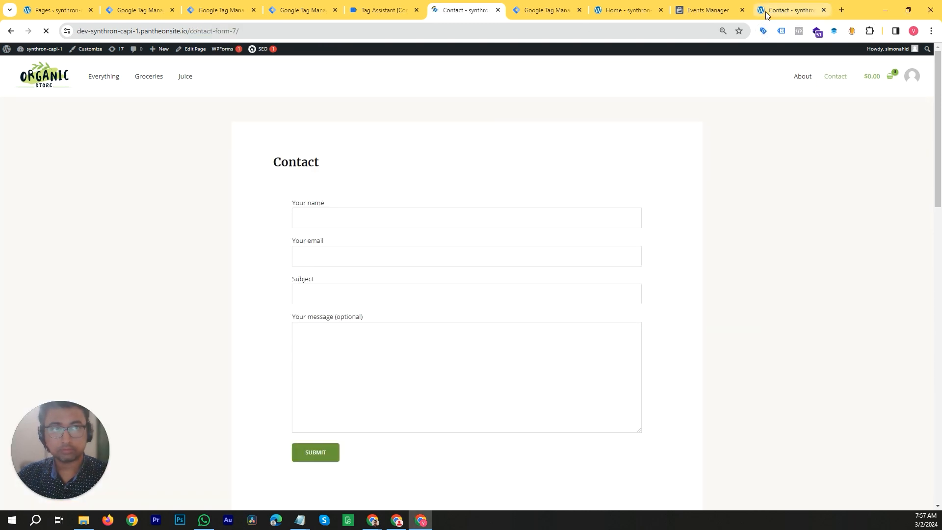
scroll(453, 315, down, 5)
scroll(454, 314, down, 5)
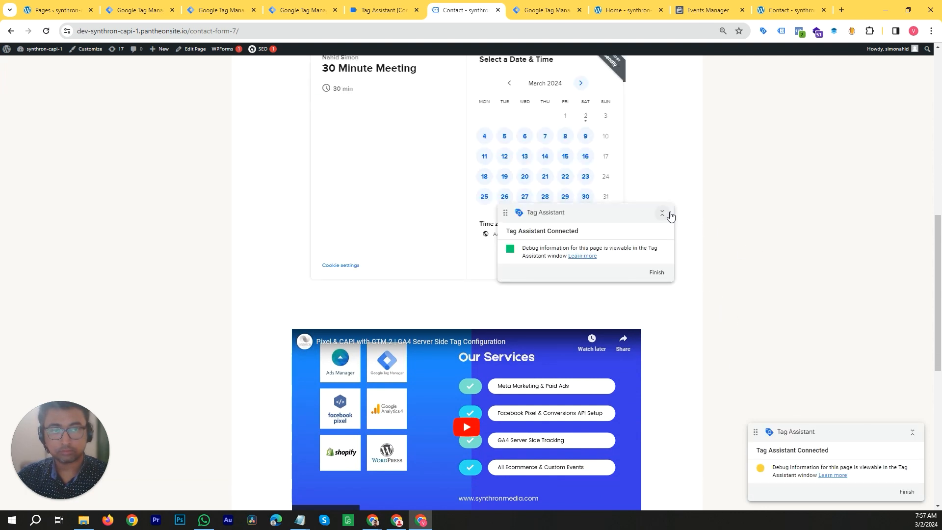
click(663, 213)
click(748, 204)
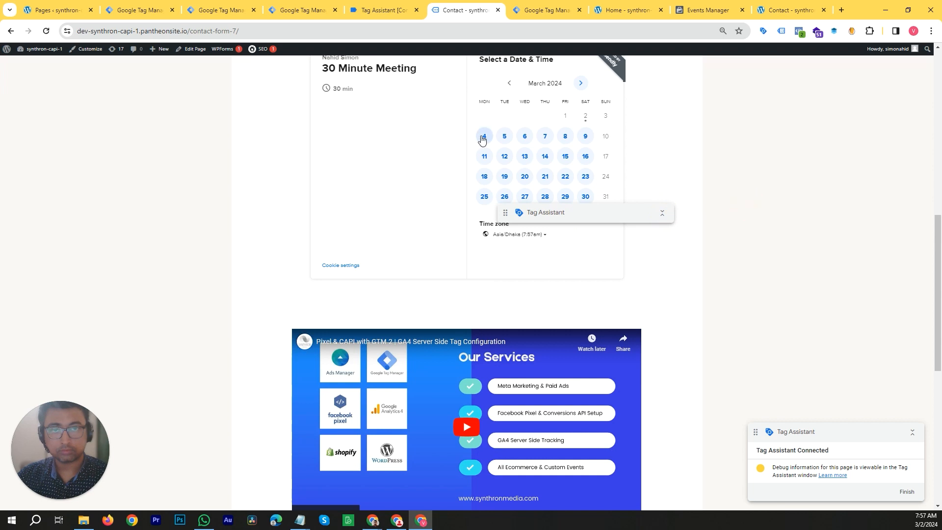
click(483, 137)
click(568, 115)
click(624, 110)
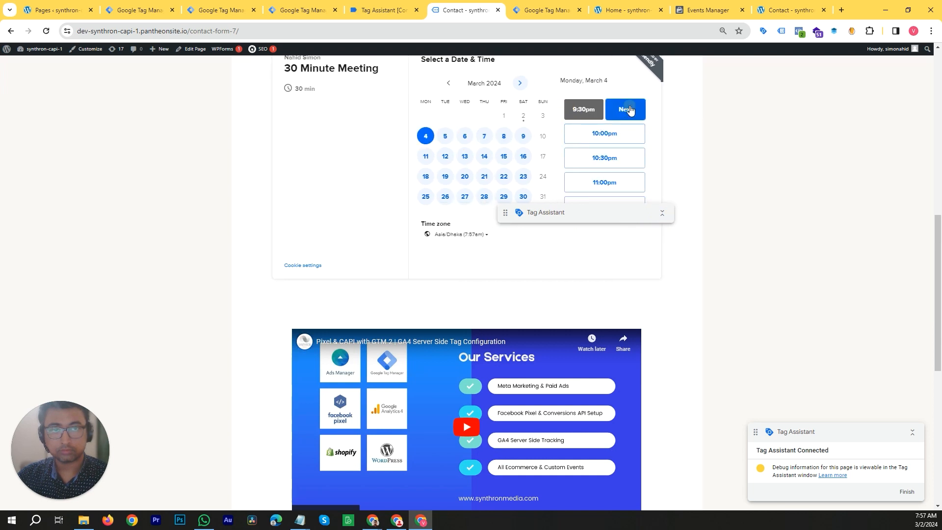
click(516, 82)
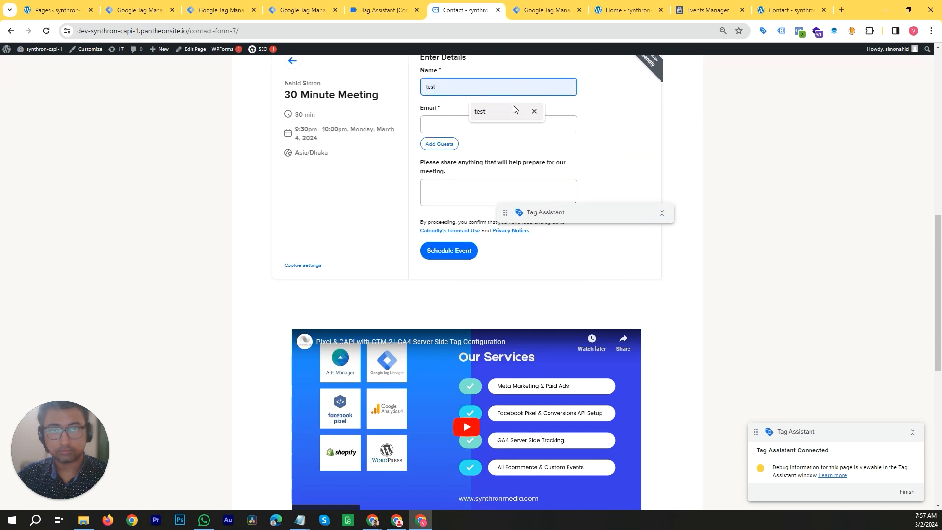
click(513, 111)
click(505, 122)
click(505, 148)
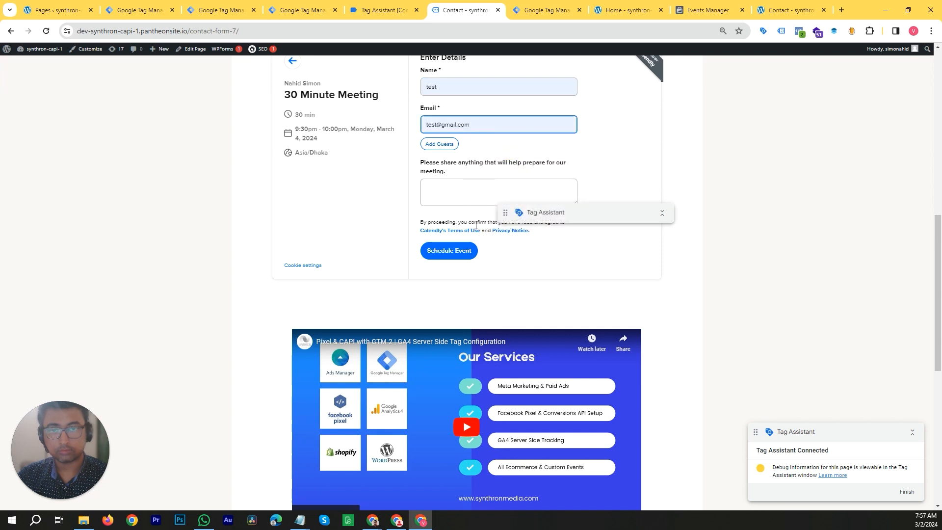
click(468, 251)
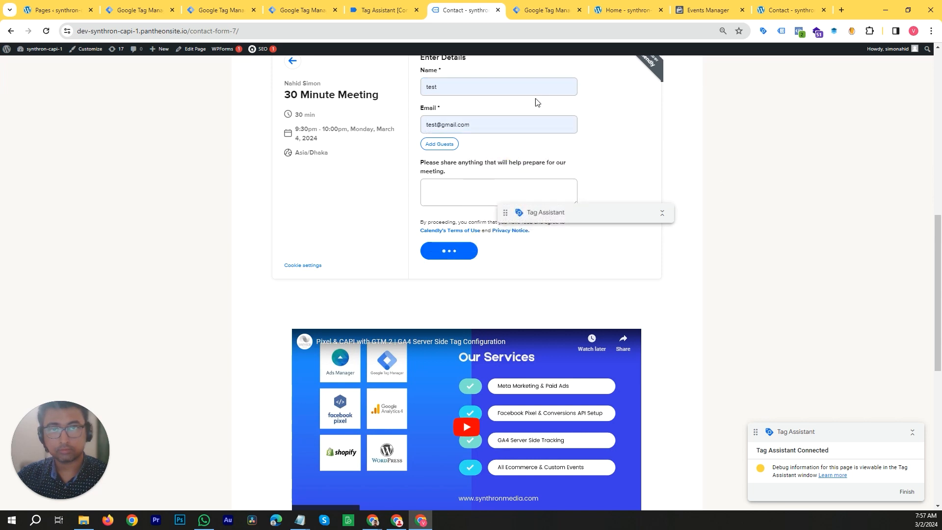
- Examine the tags fired in Tag Assistant's summary and the Calendly page entry
click(388, 10)
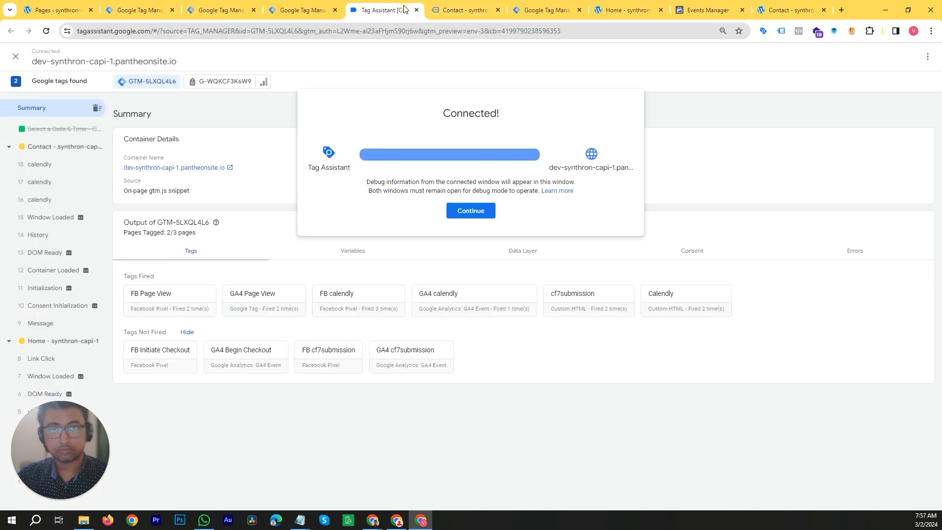
click(471, 210)
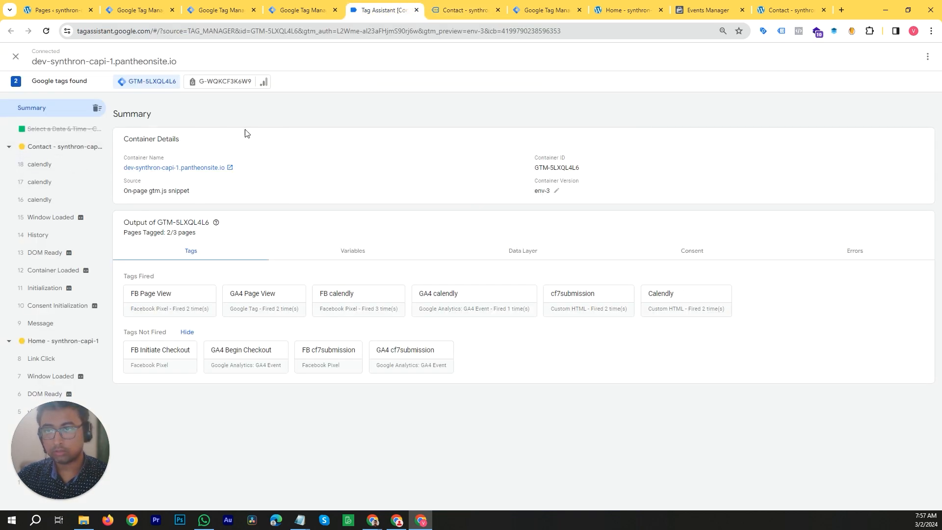
click(466, 10)
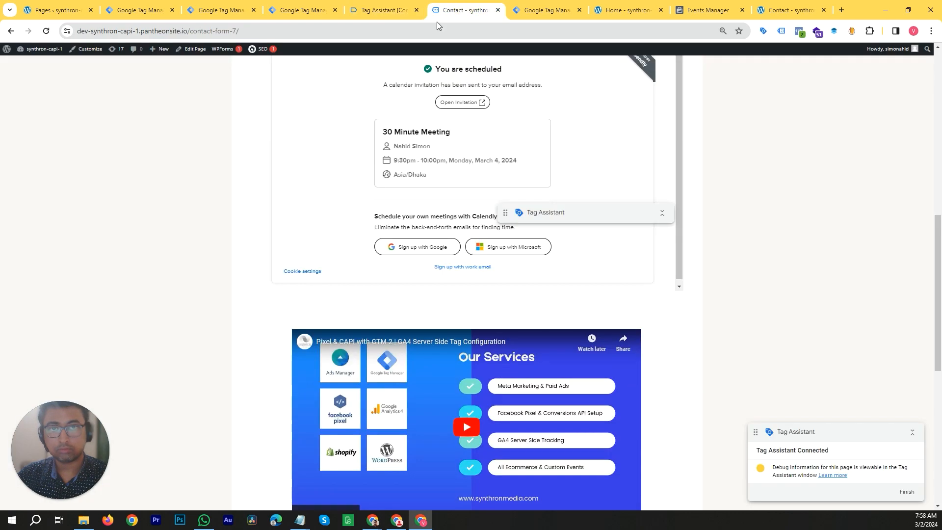
click(394, 18)
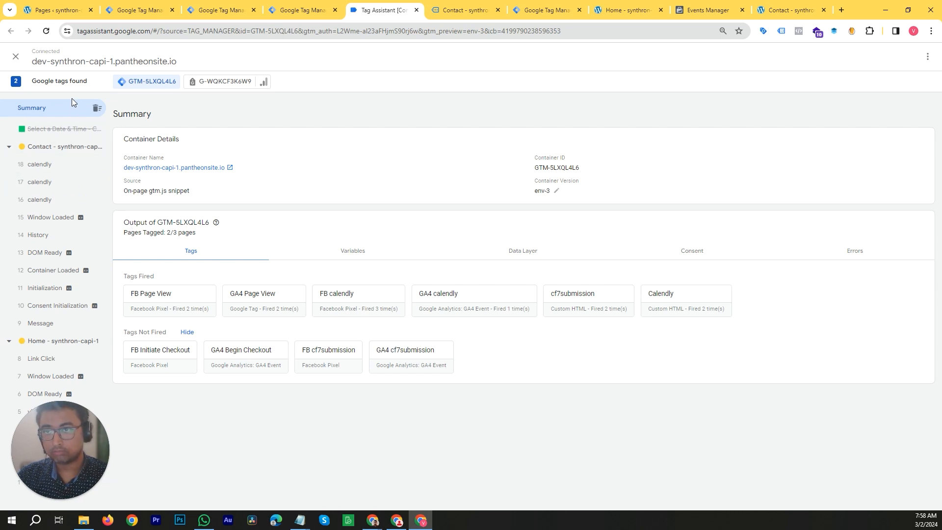
click(52, 130)
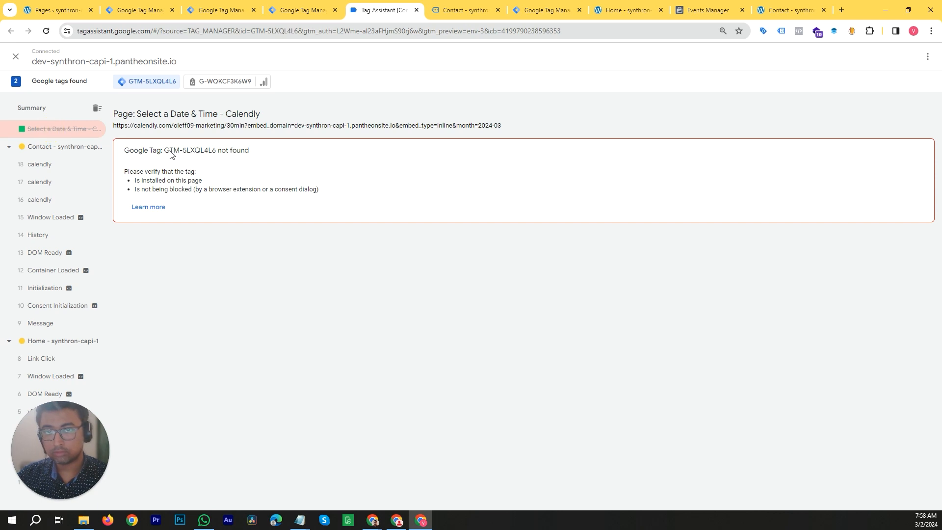
- Reload Tag Assistant and reconnect the preview to the site, then open its summary
click(46, 31)
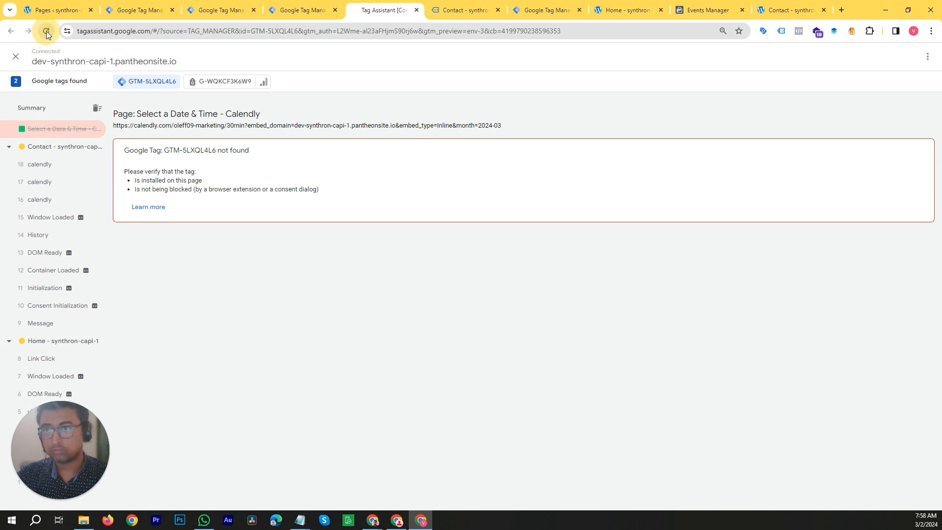
click(49, 166)
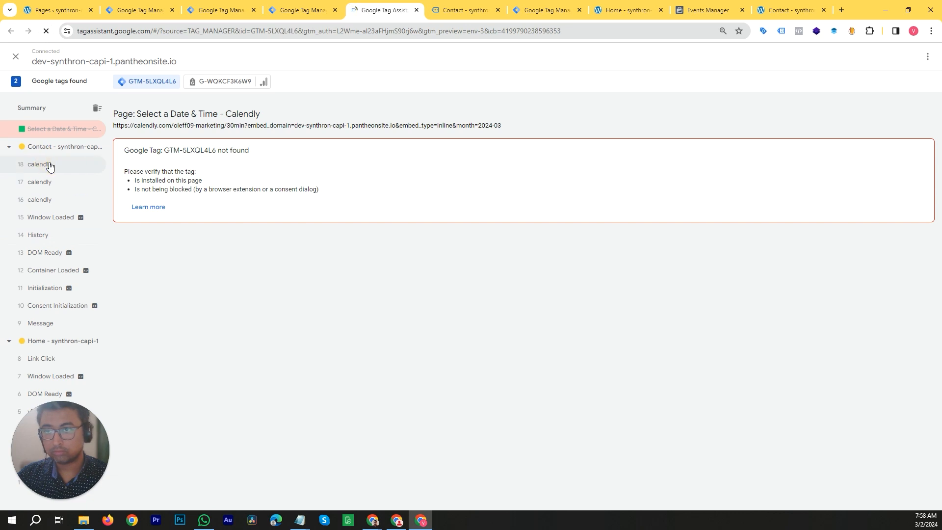
click(53, 168)
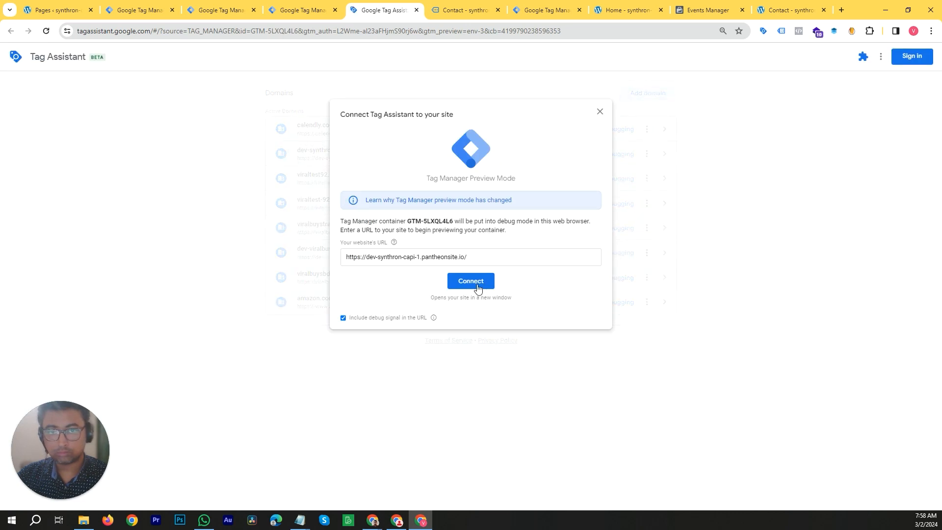
click(471, 281)
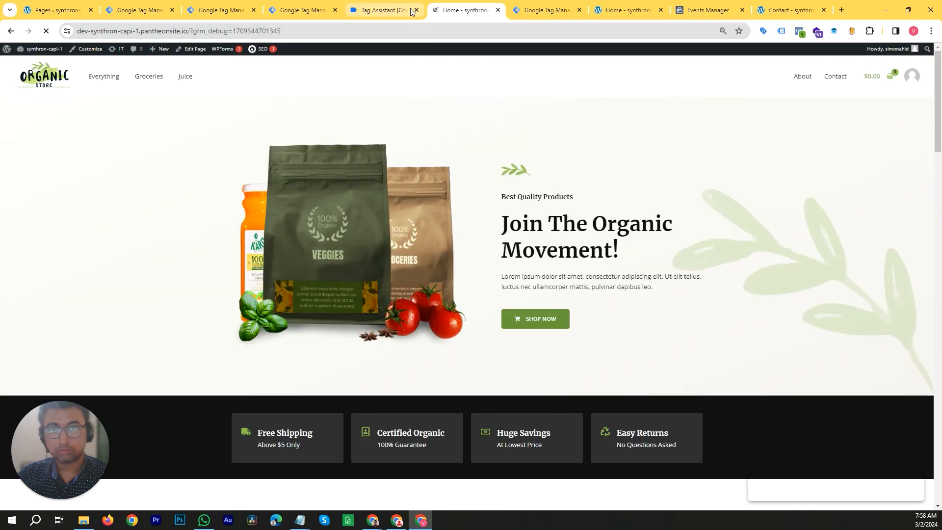
click(387, 10)
click(483, 216)
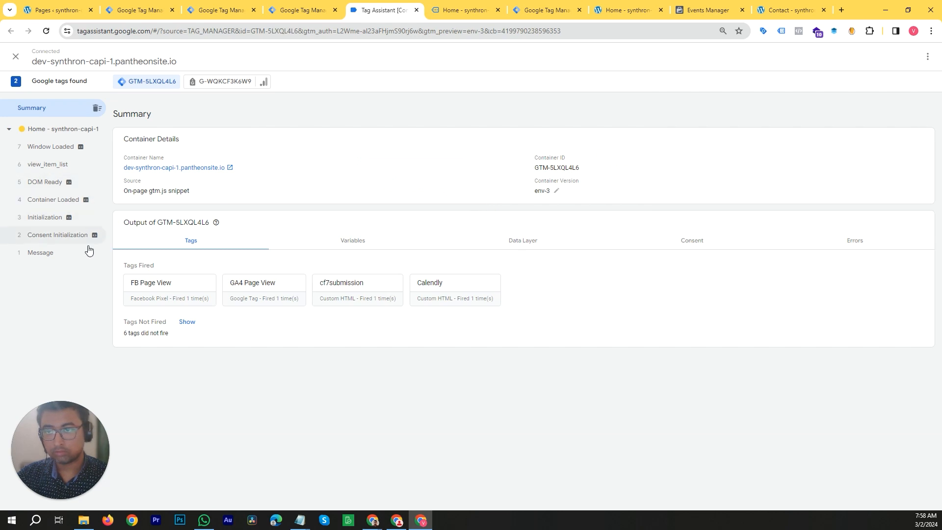
- Book a 30 Minute Meeting via Calendly on the Contact page for March 5 at 12:00am with the test name and e-mail
click(478, 10)
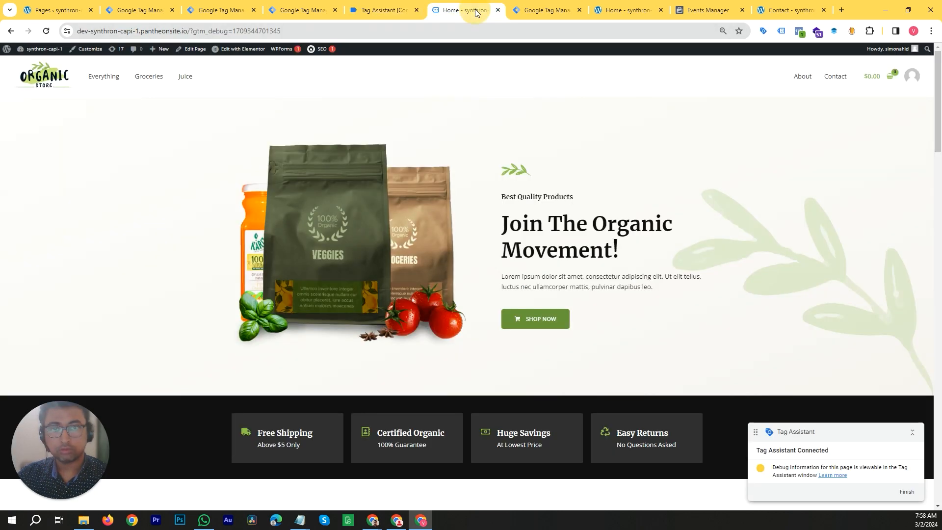
click(839, 78)
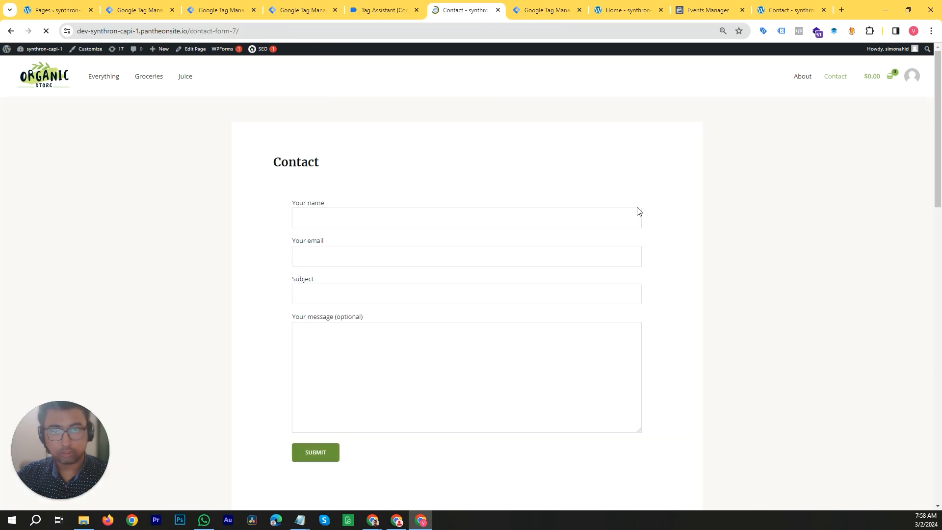
scroll(429, 297, down, 10)
scroll(416, 264, up, 4)
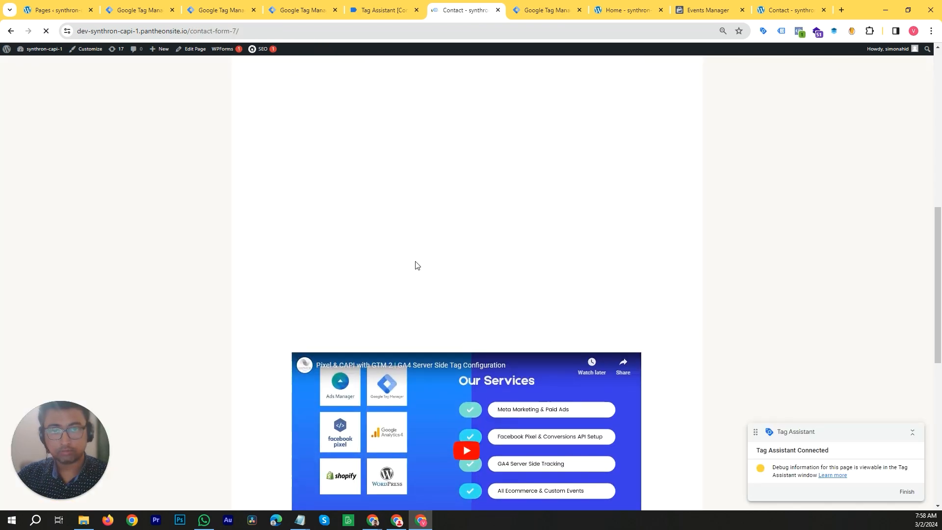
scroll(691, 273, down, 3)
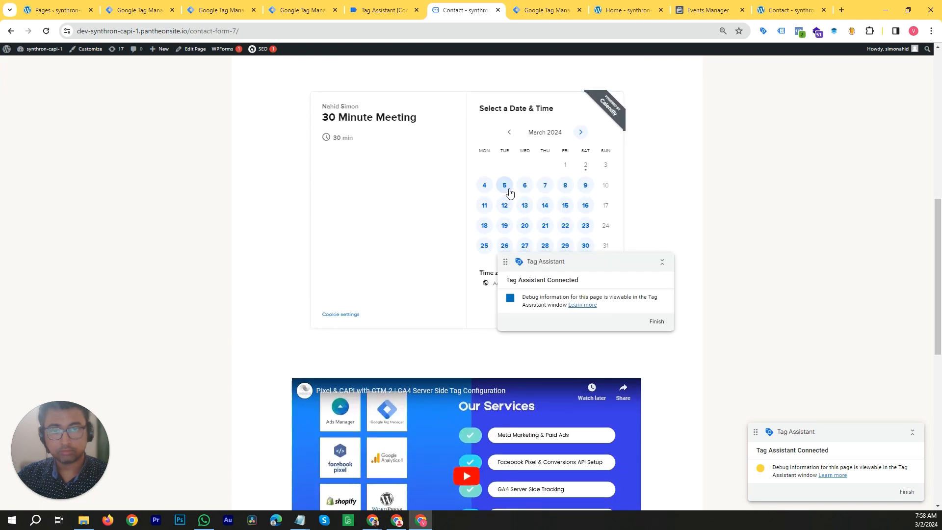
click(504, 187)
click(594, 162)
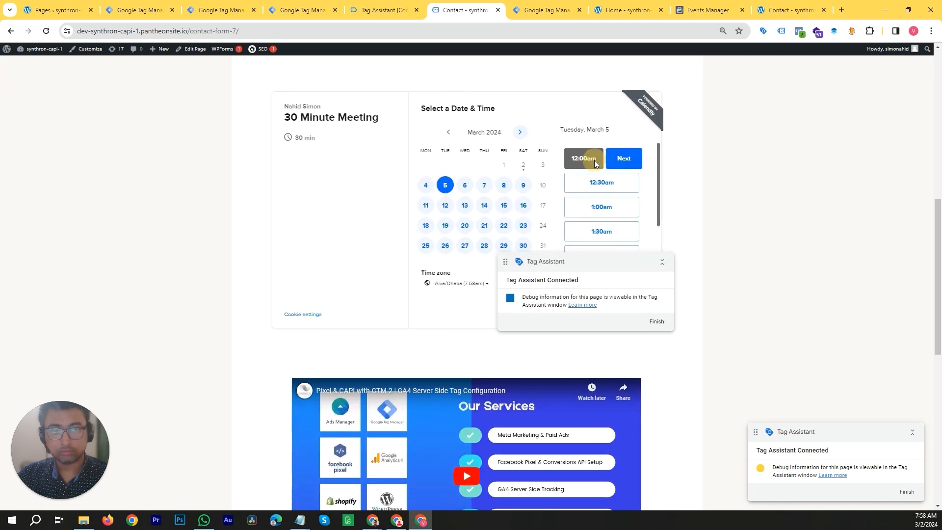
click(623, 158)
click(498, 162)
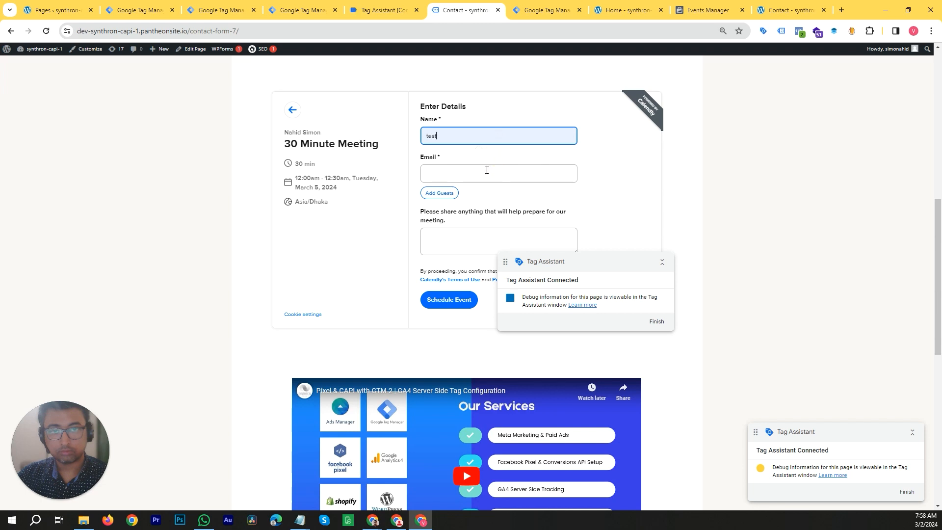
click(488, 173)
click(488, 198)
click(461, 304)
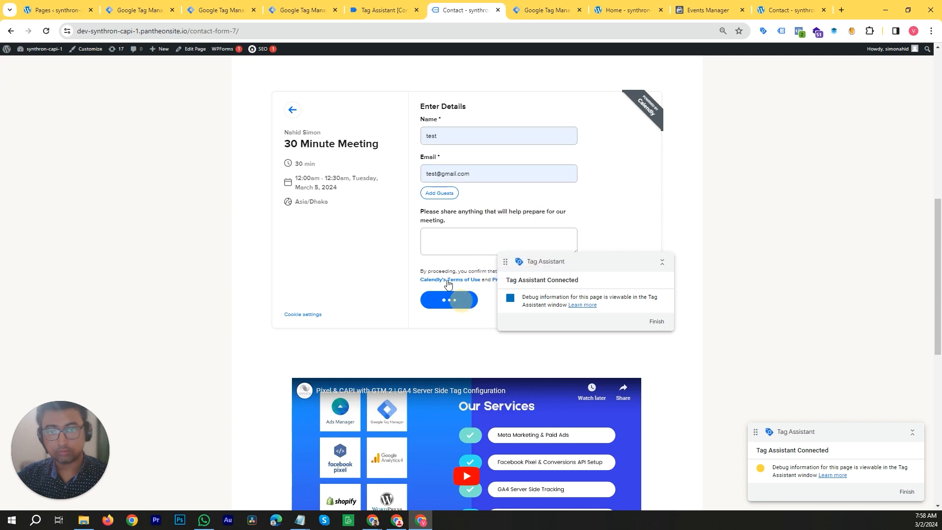
- Examine the calendly events in Tag Assistant, including their fired tags, variables, API call and data layer
click(411, 16)
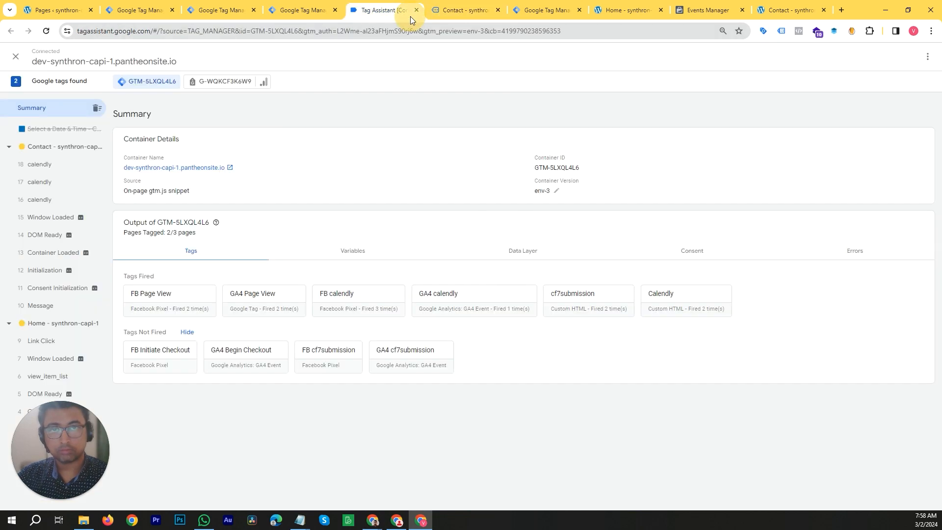
click(86, 166)
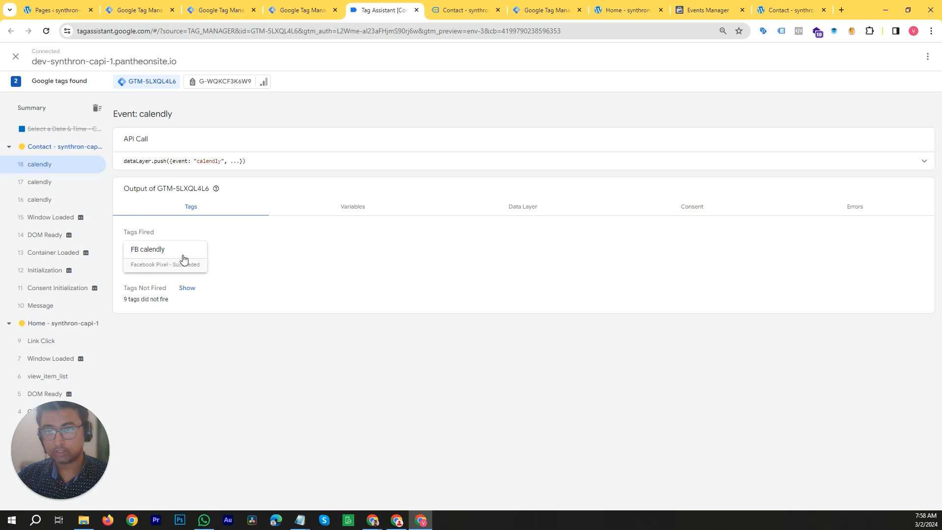
click(46, 182)
click(49, 200)
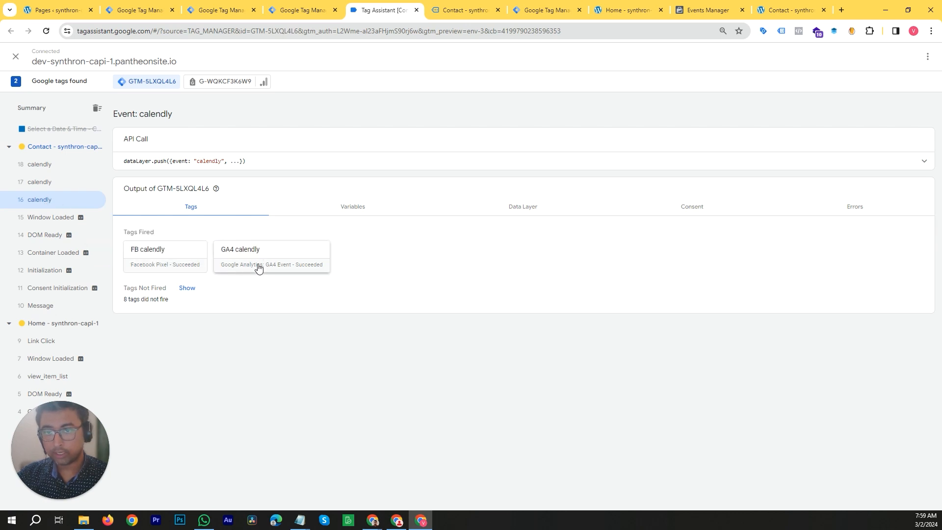
click(354, 208)
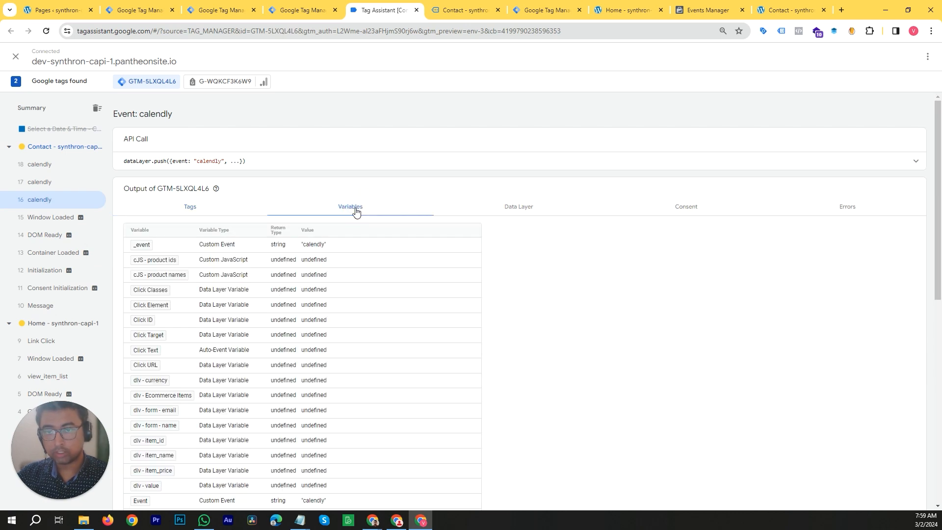
scroll(366, 364, down, 8)
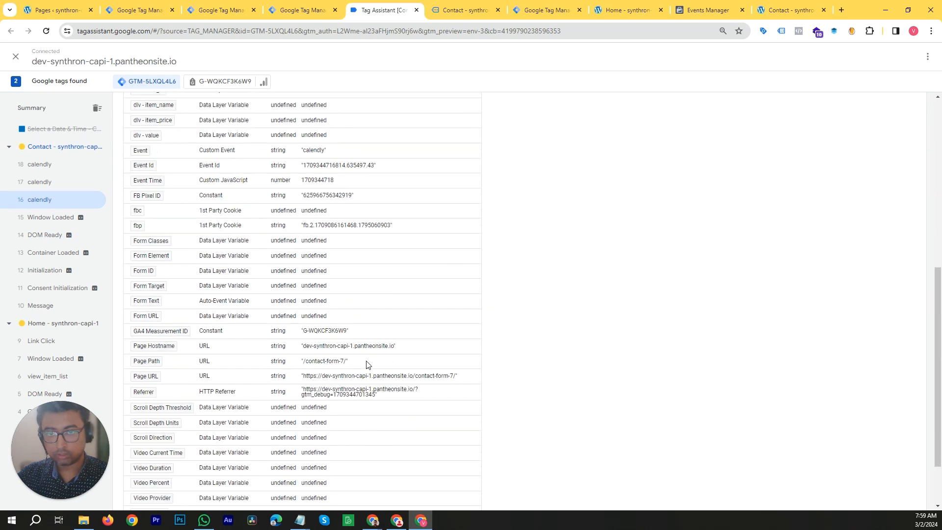
scroll(386, 373, down, 1)
scroll(380, 374, up, 9)
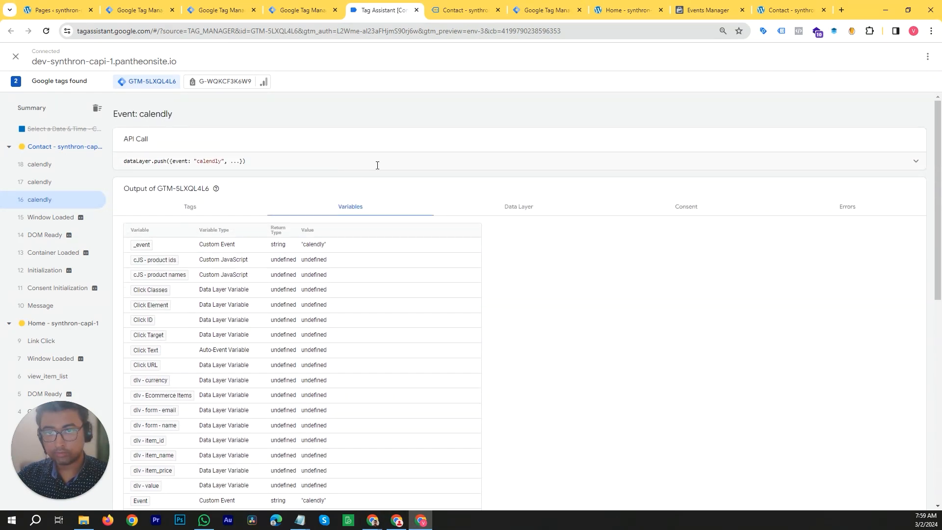
click(383, 172)
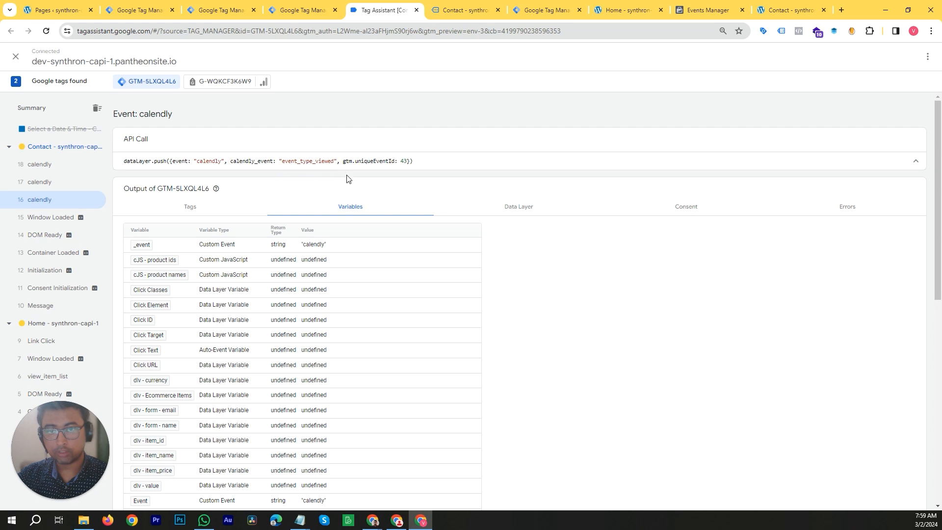
click(528, 215)
scroll(335, 362, down, 1)
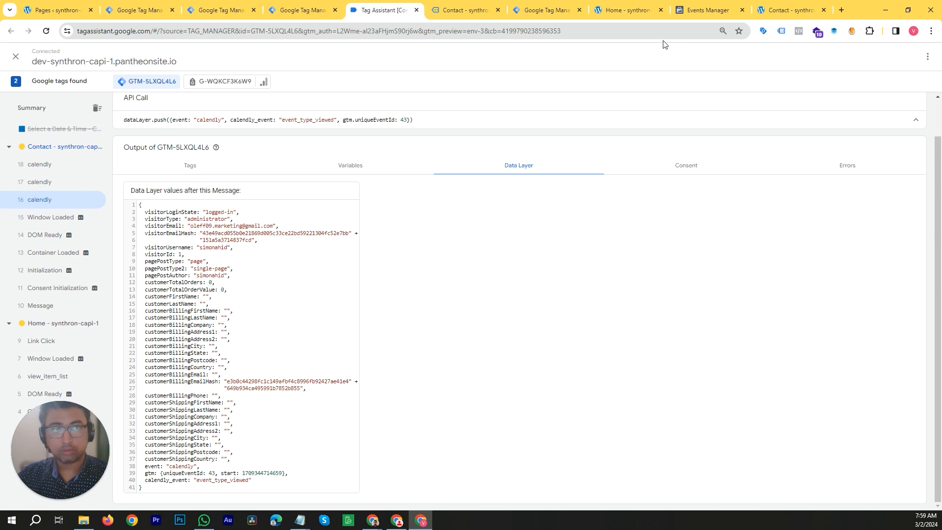
- Examine the received calendly test events and their details in Events Manager
click(706, 9)
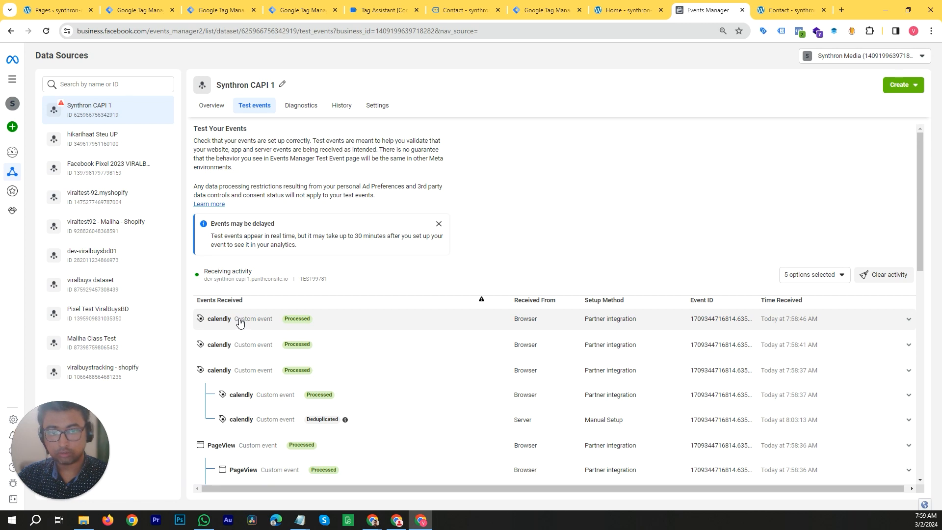
click(240, 320)
scroll(294, 339, down, 2)
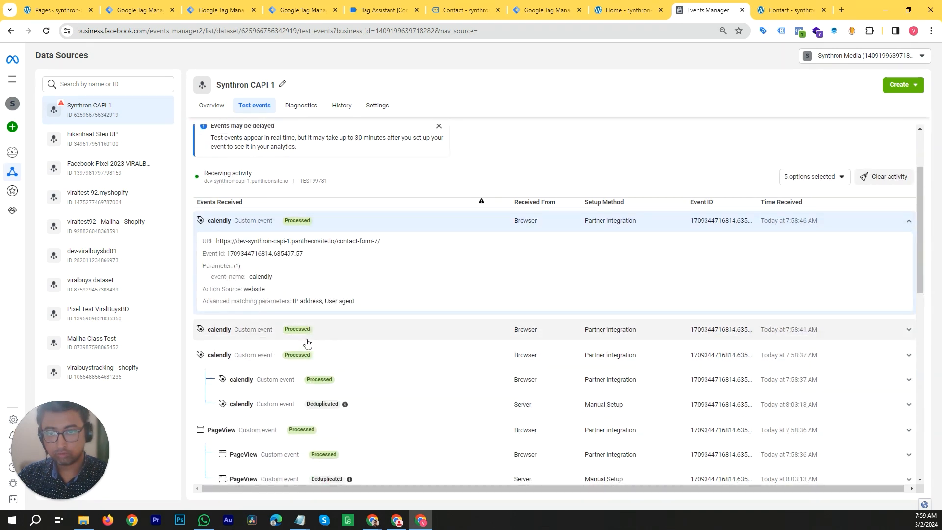
click(254, 333)
scroll(259, 347, down, 2)
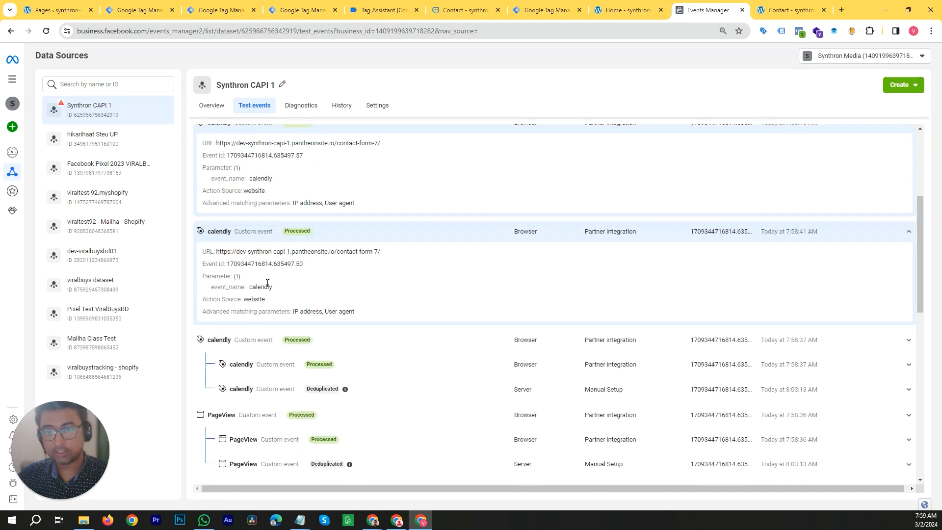
scroll(279, 343, down, 3)
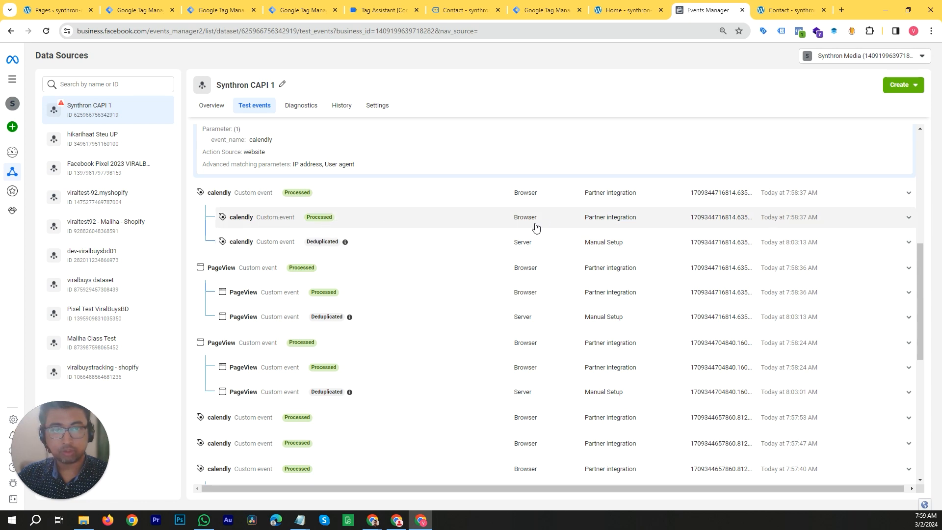
scroll(337, 307, up, 10)
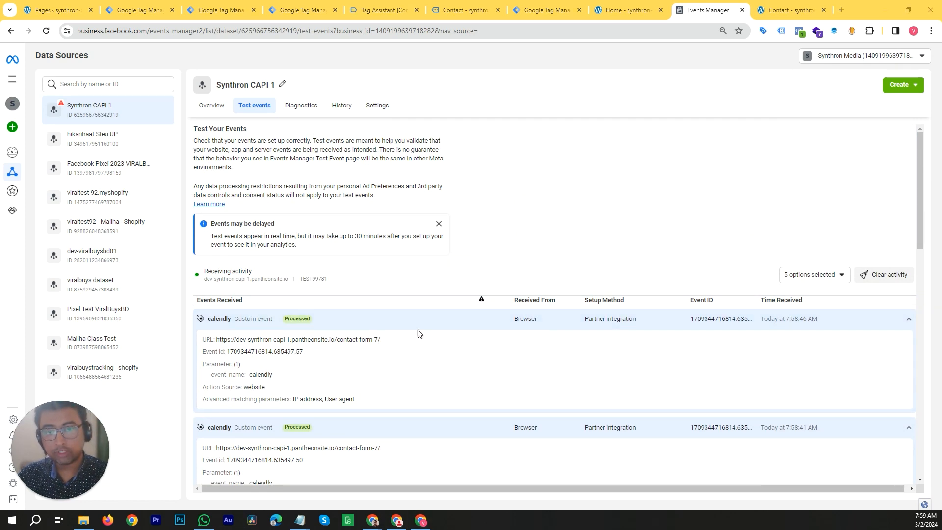
scroll(505, 324, down, 1)
scroll(503, 317, down, 1)
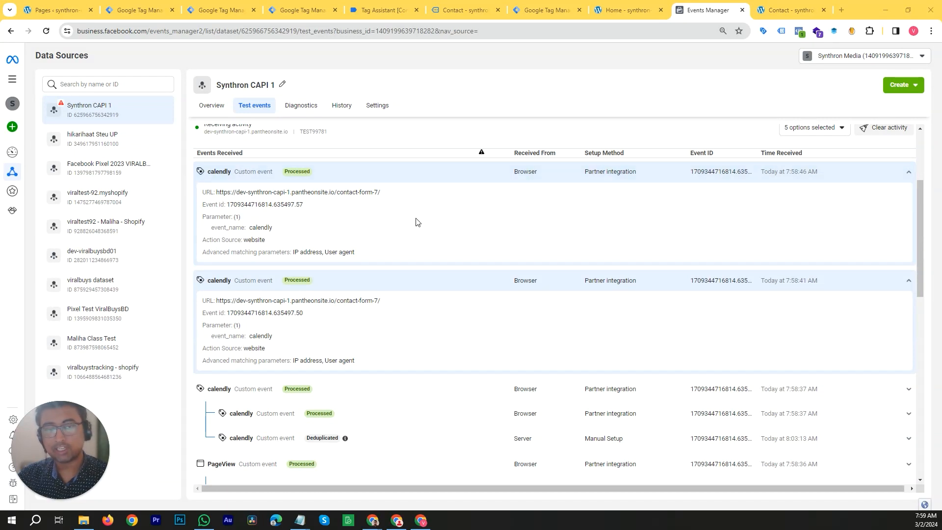
scroll(546, 210, up, 2)
scroll(531, 270, down, 2)
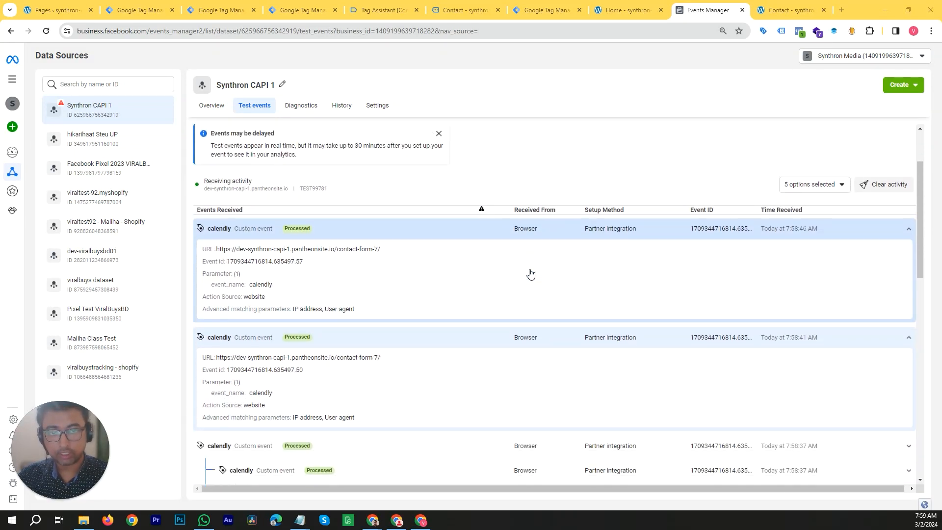
scroll(440, 254, down, 3)
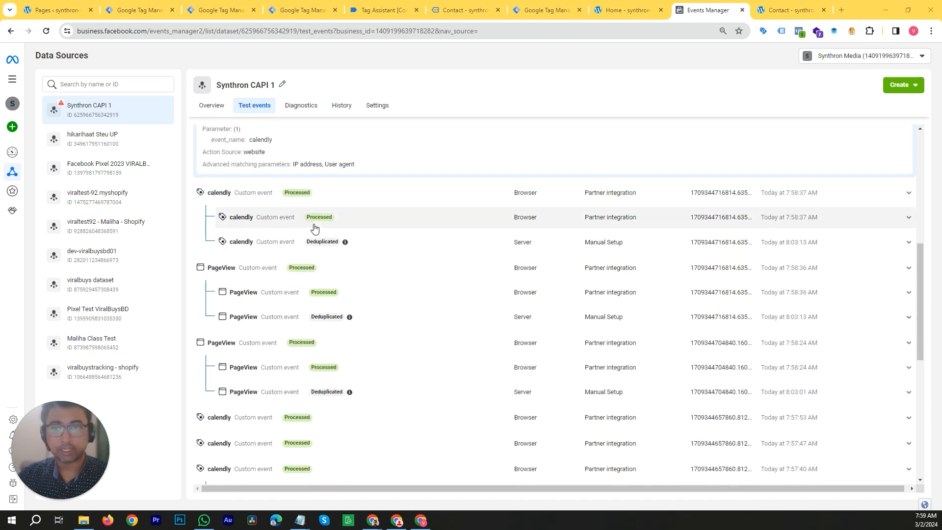
scroll(267, 241, up, 1)
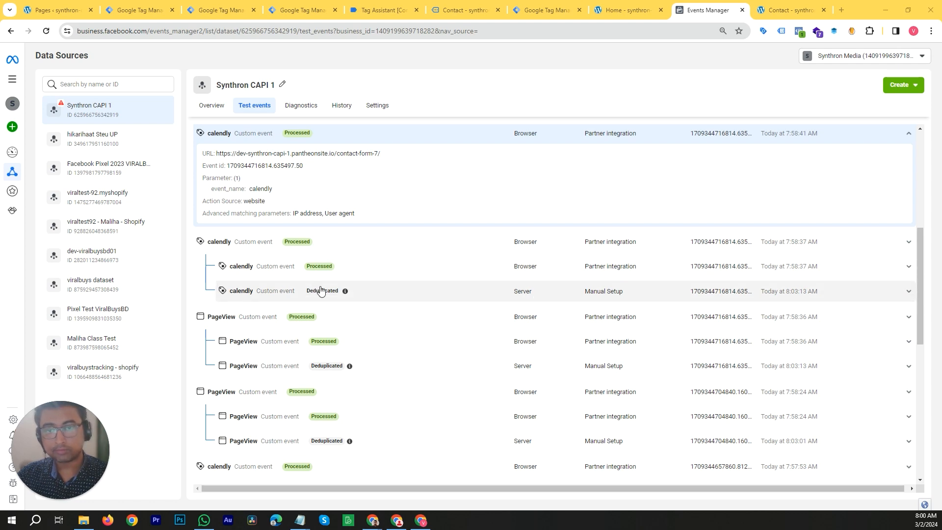
- Close the old Contact tab, the Tag Assistant tab and the preview Contact tab
click(458, 14)
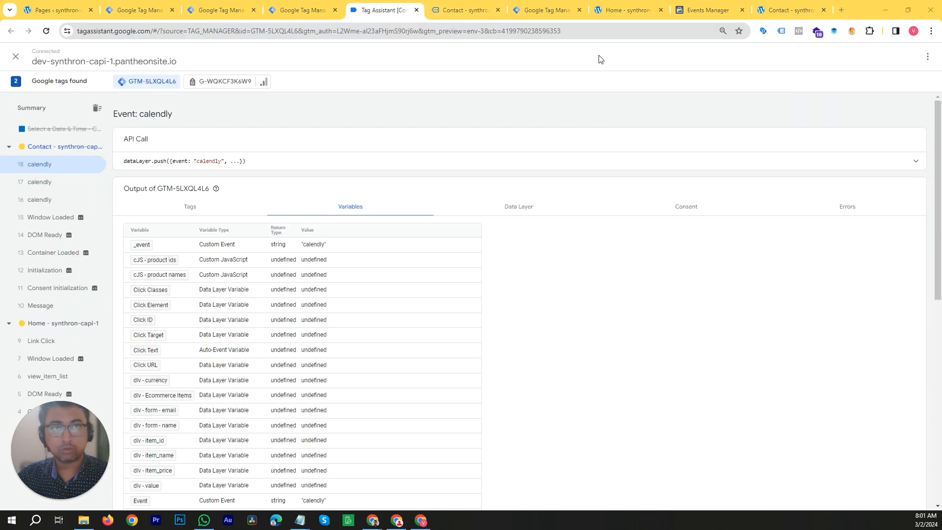
click(628, 9)
click(787, 10)
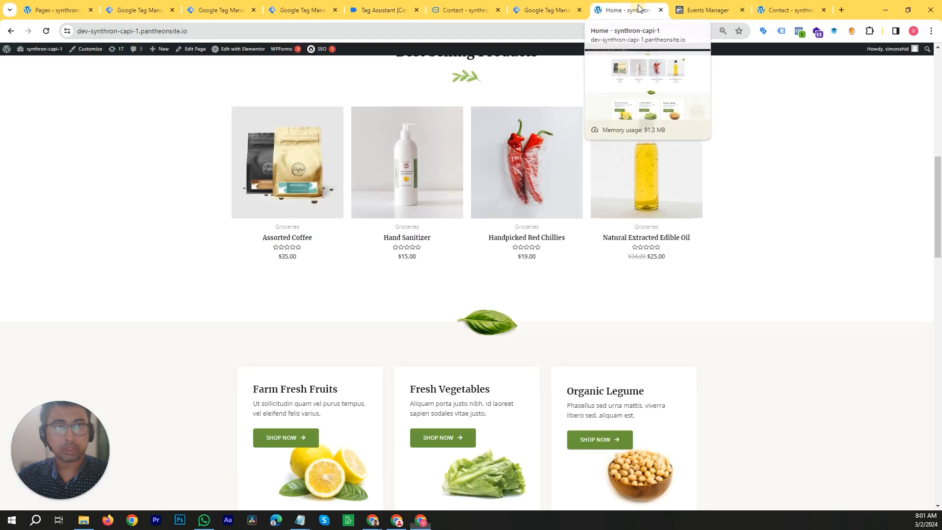
click(825, 10)
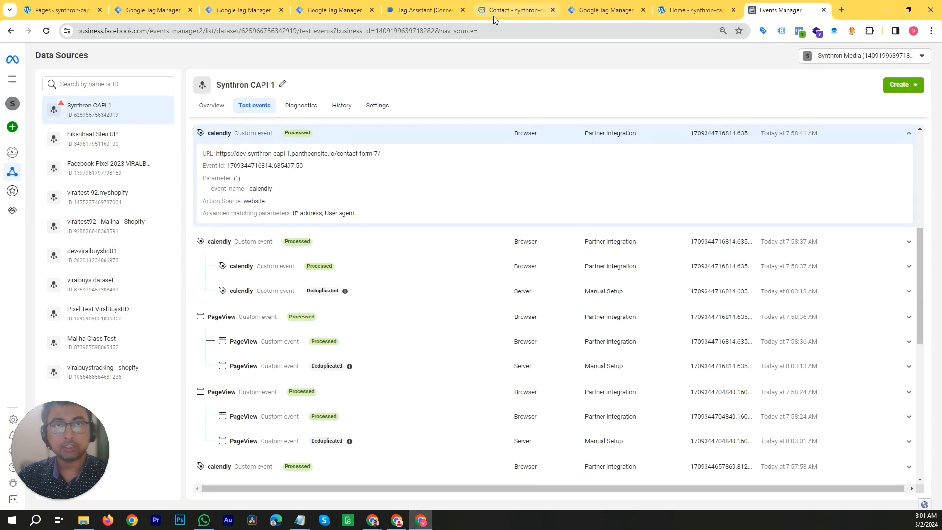
click(448, 12)
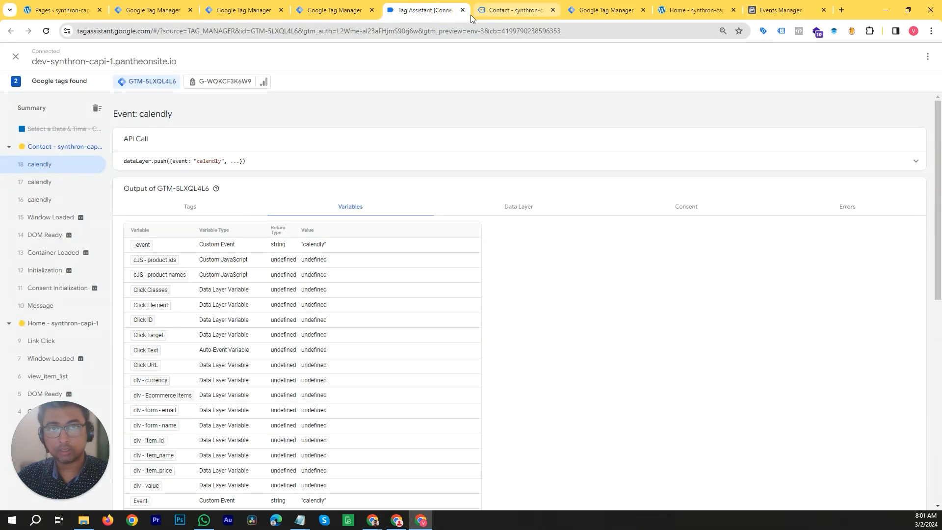
click(511, 10)
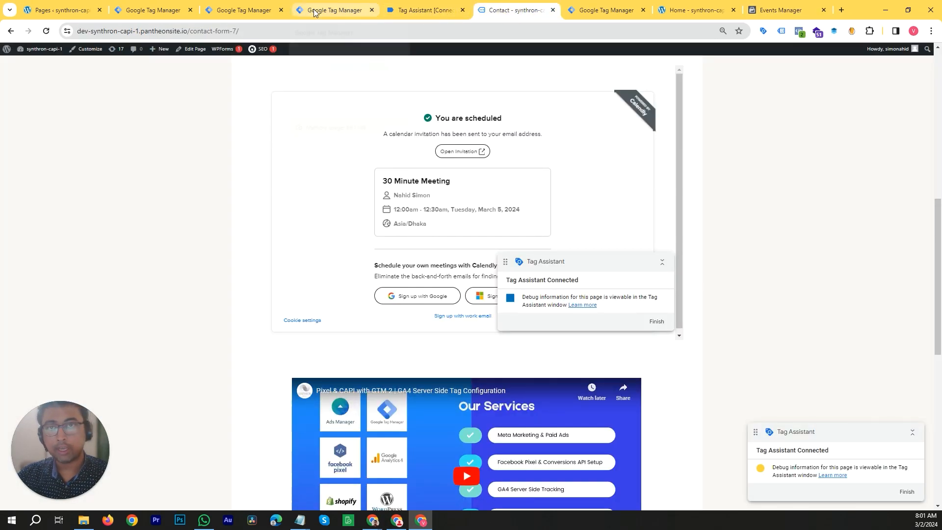
click(314, 12)
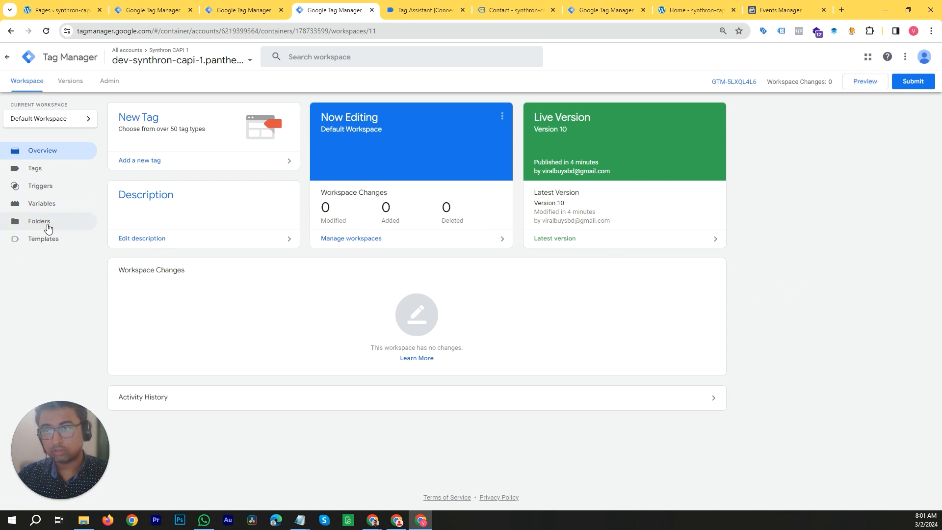
click(437, 11)
click(462, 10)
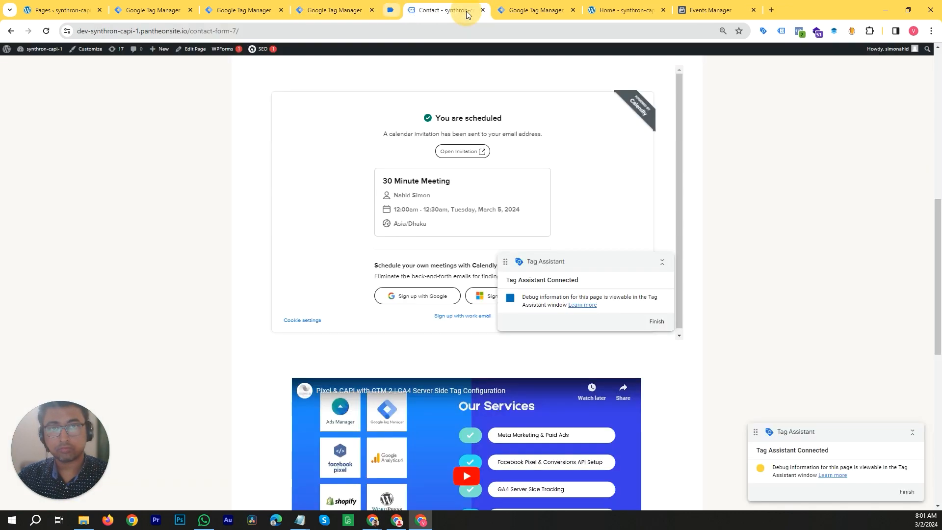
click(462, 9)
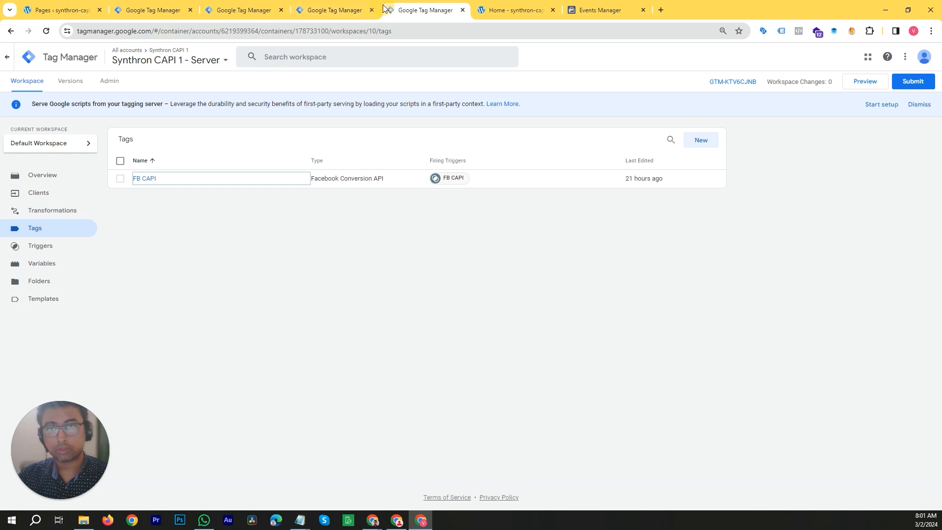
- Review the built-in variables configuration in the web container's workspace
click(322, 9)
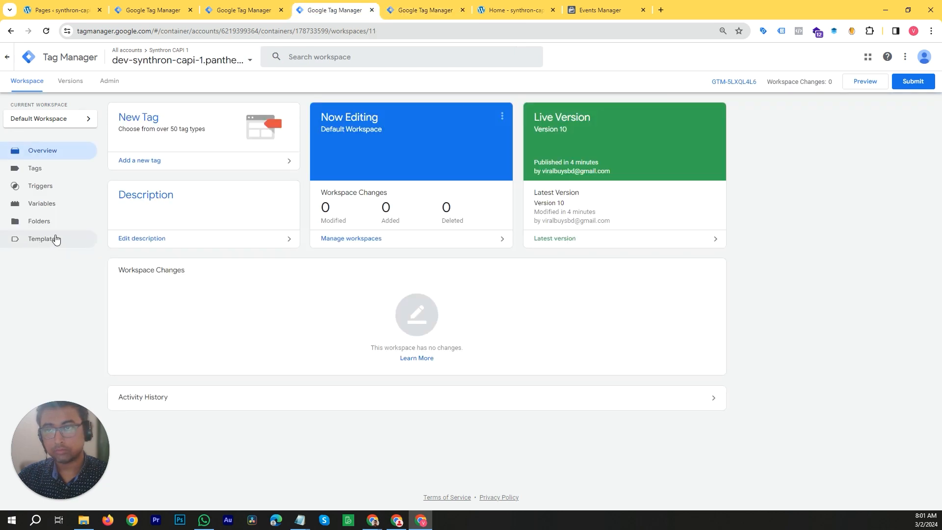
click(58, 205)
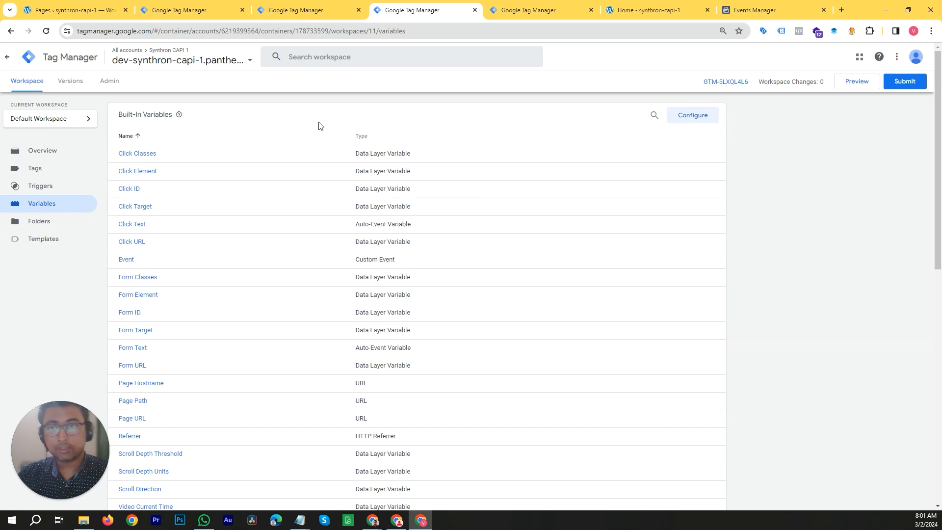
click(706, 115)
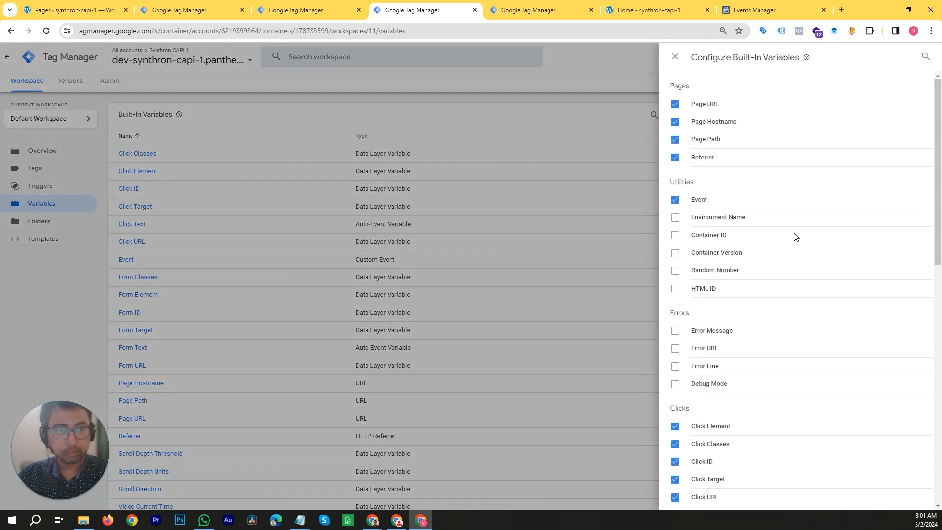
scroll(792, 235, down, 4)
scroll(705, 223, down, 7)
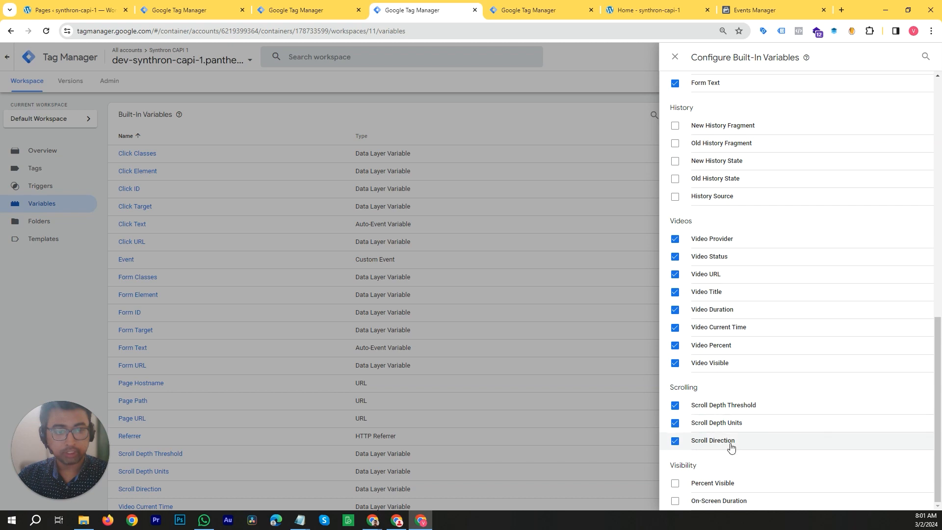
click(676, 57)
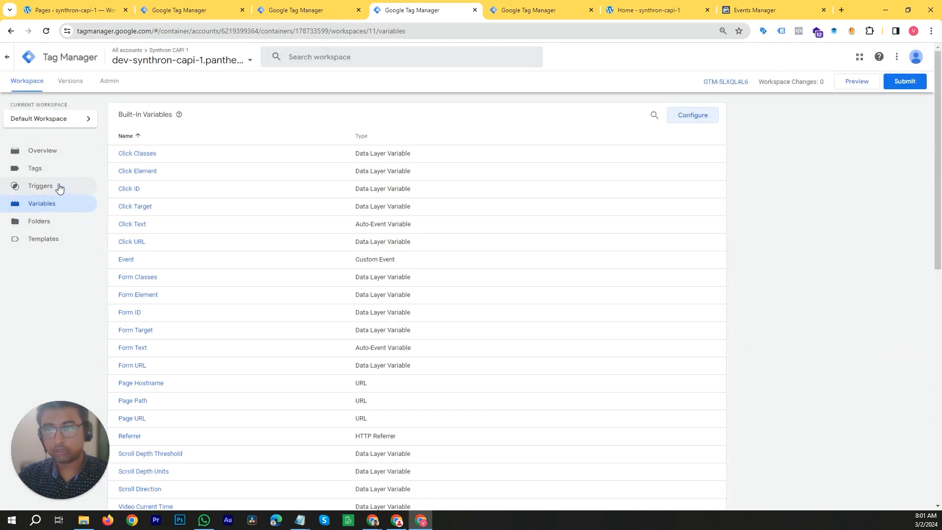
- Create a new Scroll Depth trigger named Event - Scroll Depth with Vertical Scroll Depths enabled
click(62, 187)
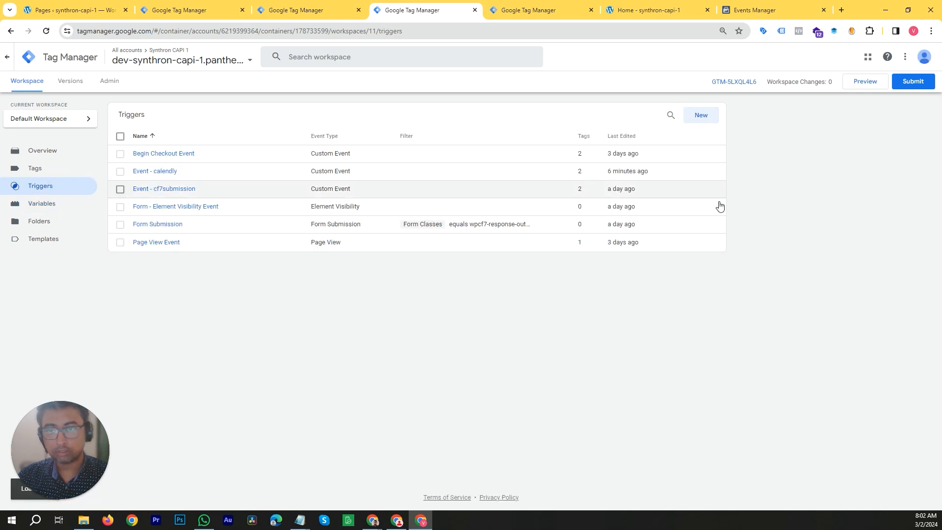
click(711, 122)
click(688, 143)
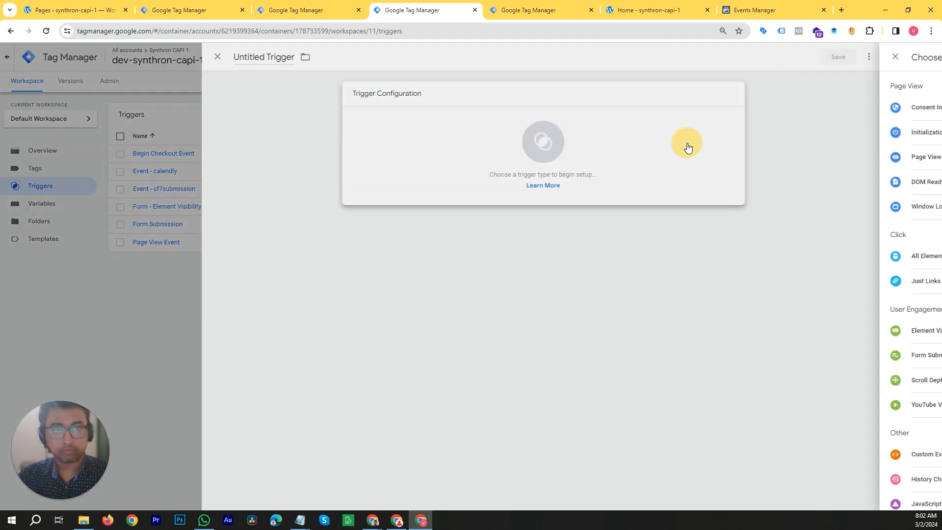
click(739, 324)
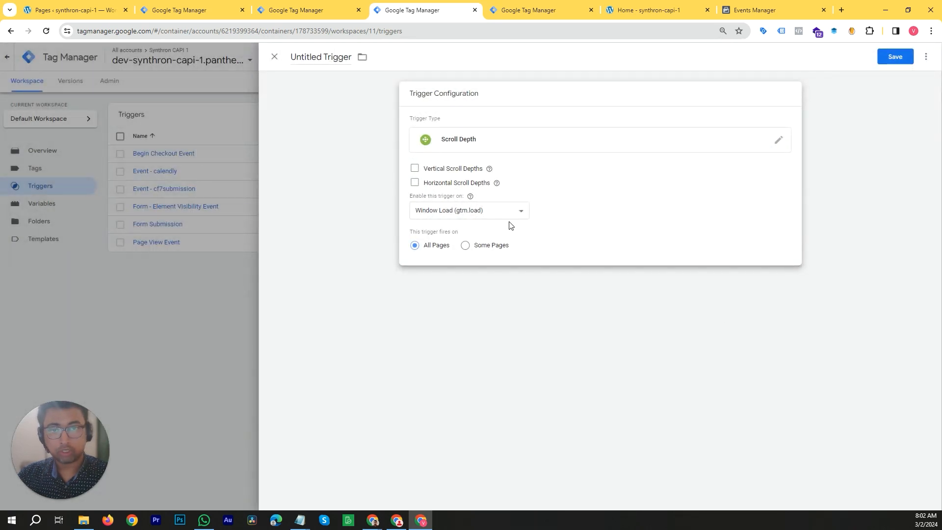
triple_click(309, 61)
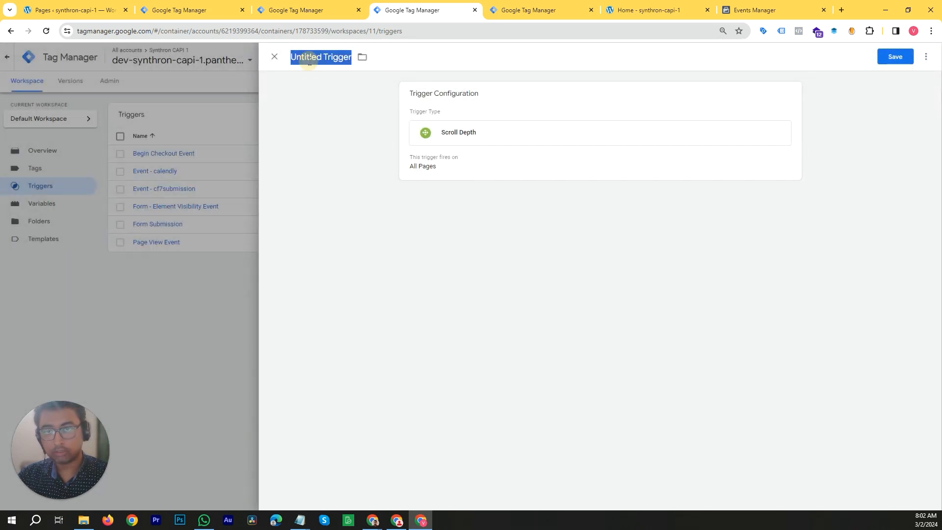
text(Event)
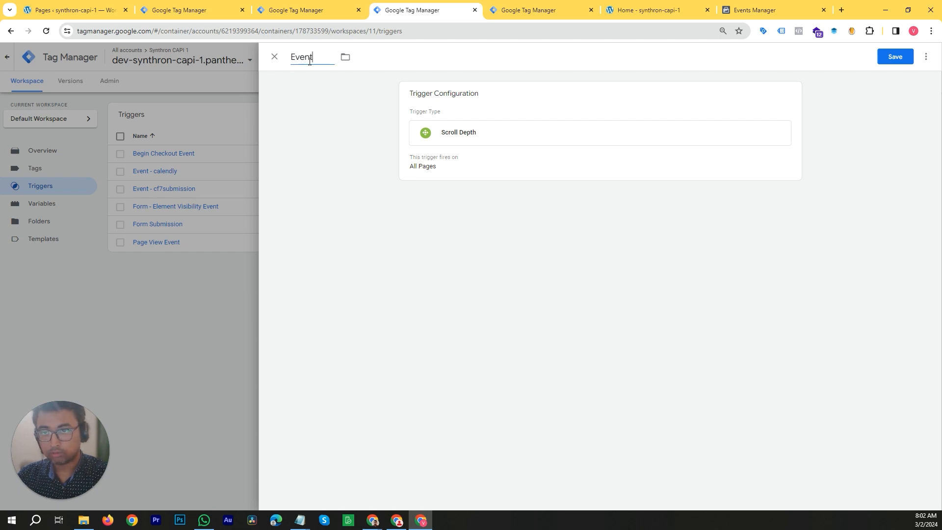
text( - Scro)
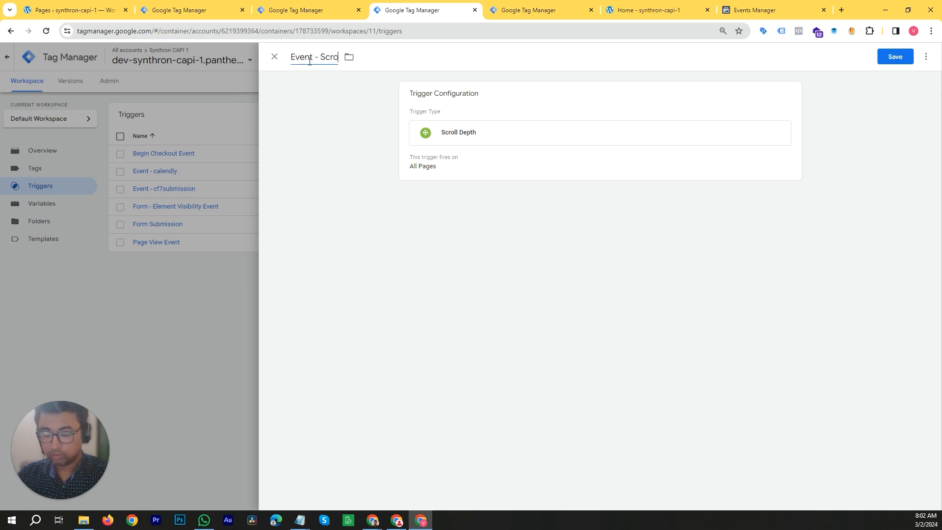
text(ll Depth)
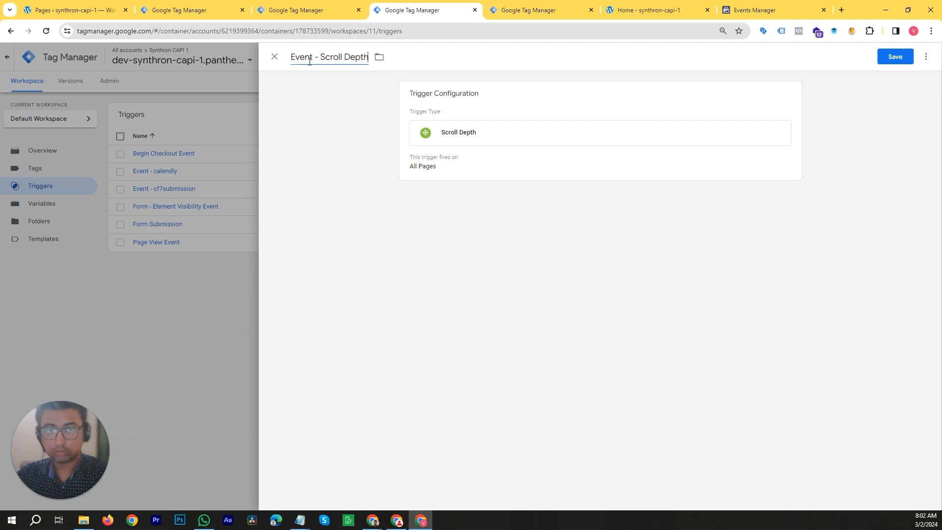
click(525, 148)
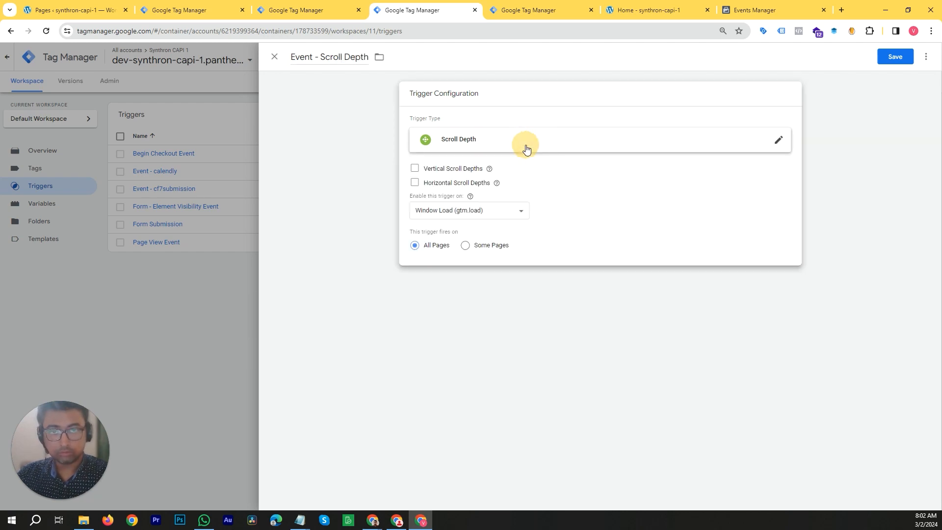
click(414, 170)
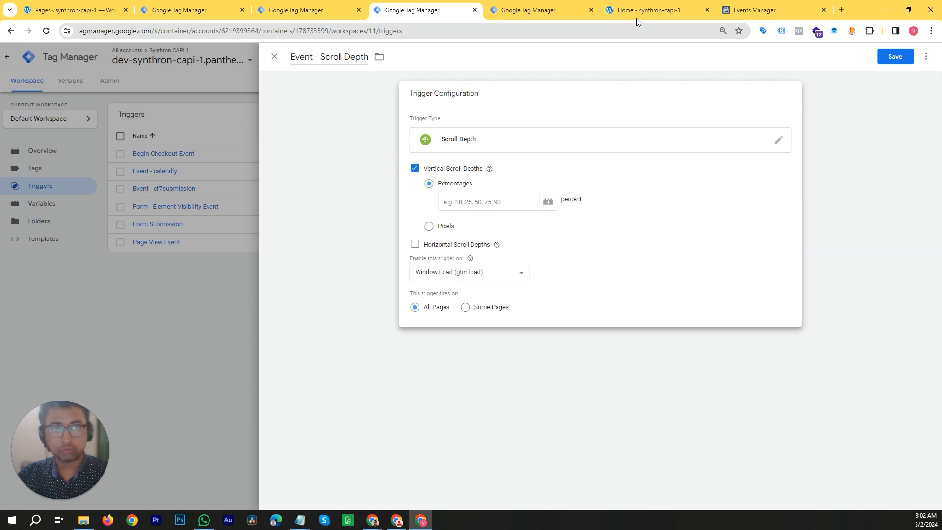
- Scroll through the store's home page to gauge its length, then return to the trigger editor
click(648, 10)
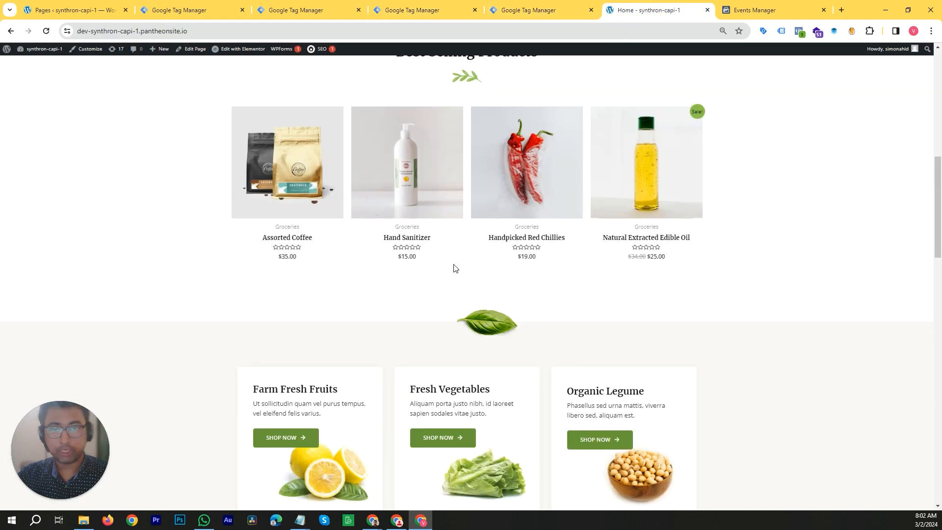
scroll(450, 246, up, 3)
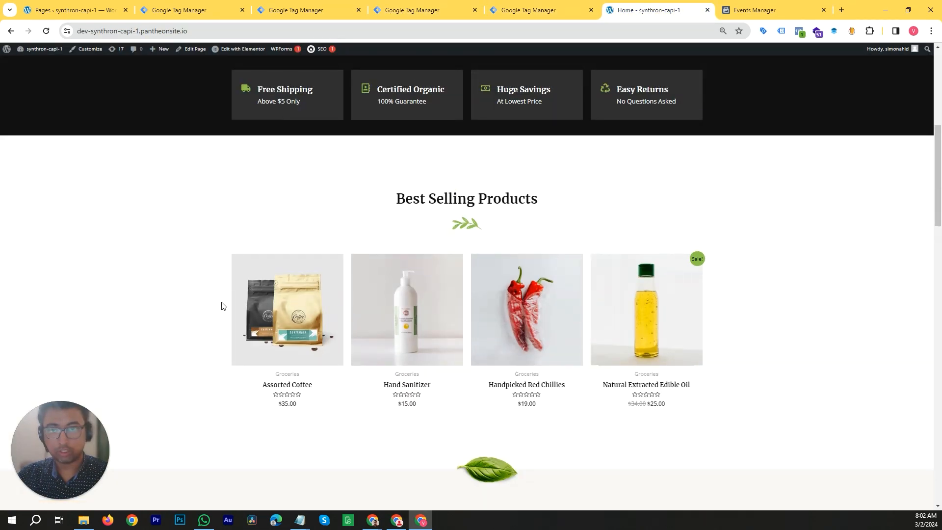
scroll(241, 342, down, 1)
scroll(240, 342, down, 2)
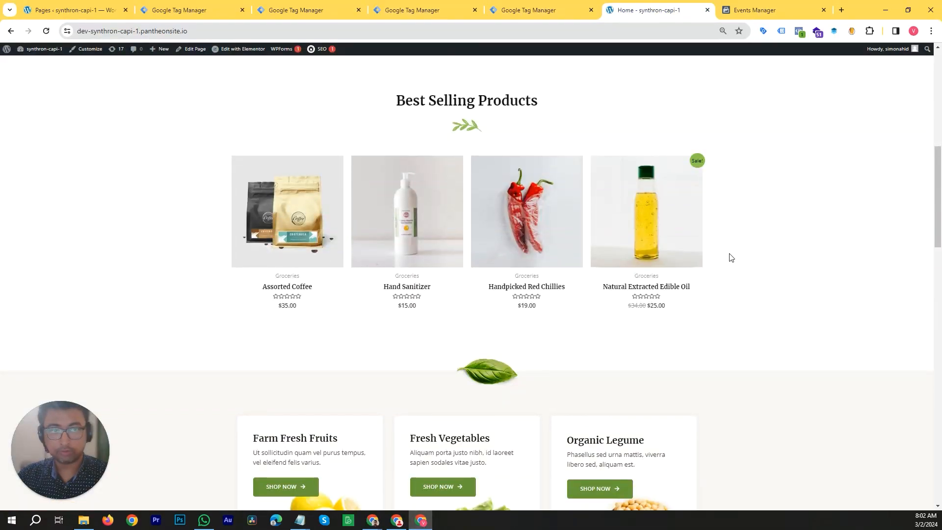
scroll(731, 257, up, 7)
scroll(730, 256, up, 2)
scroll(698, 331, down, 11)
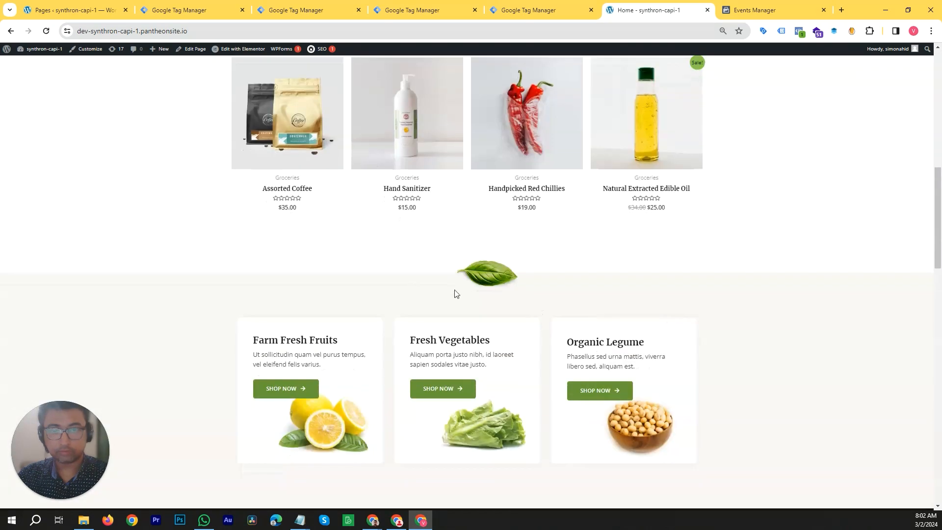
scroll(612, 267, down, 9)
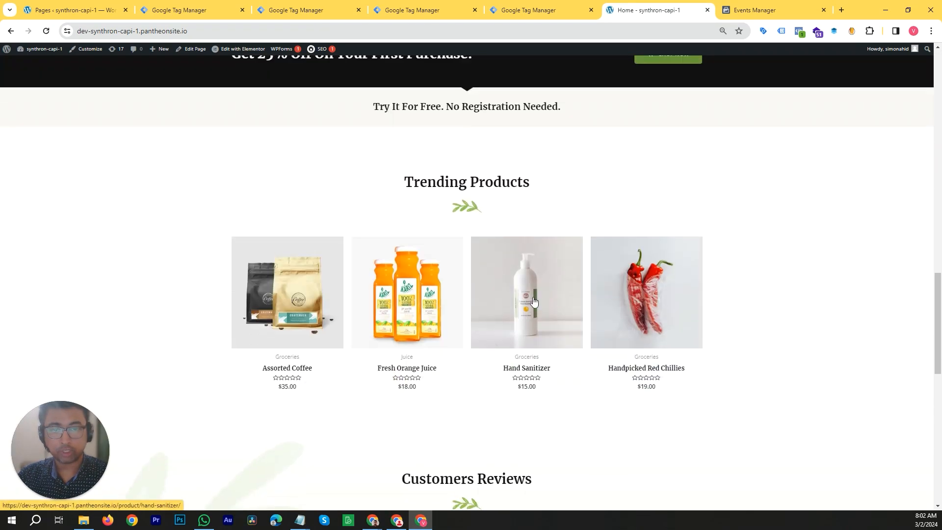
scroll(534, 300, up, 13)
scroll(534, 301, up, 6)
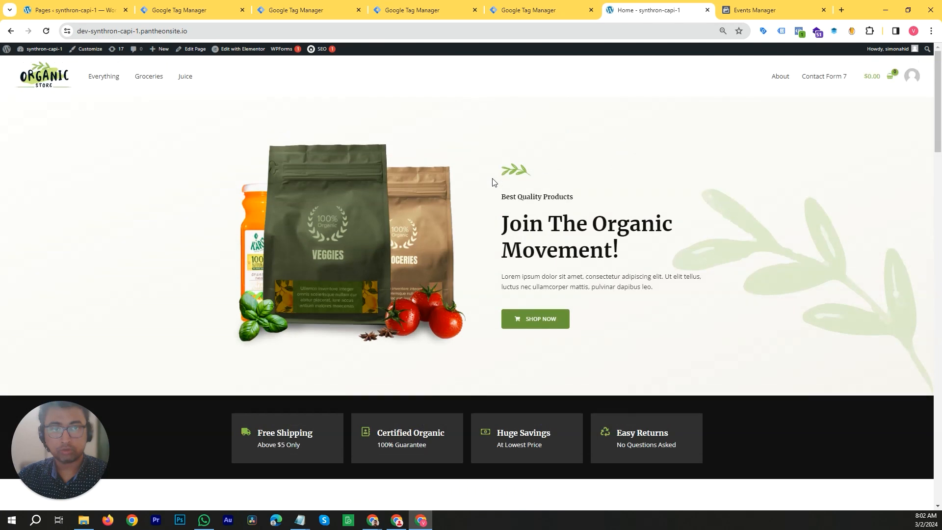
scroll(572, 285, up, 1)
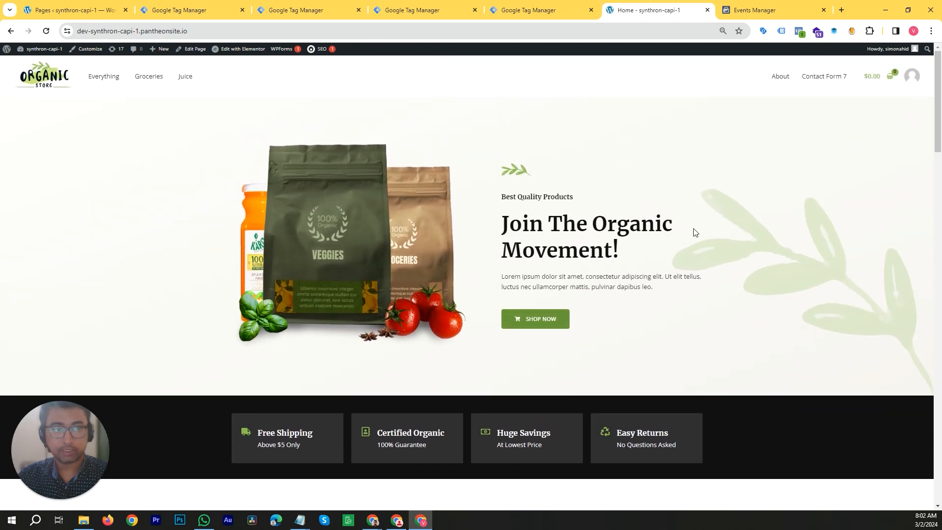
scroll(579, 201, down, 15)
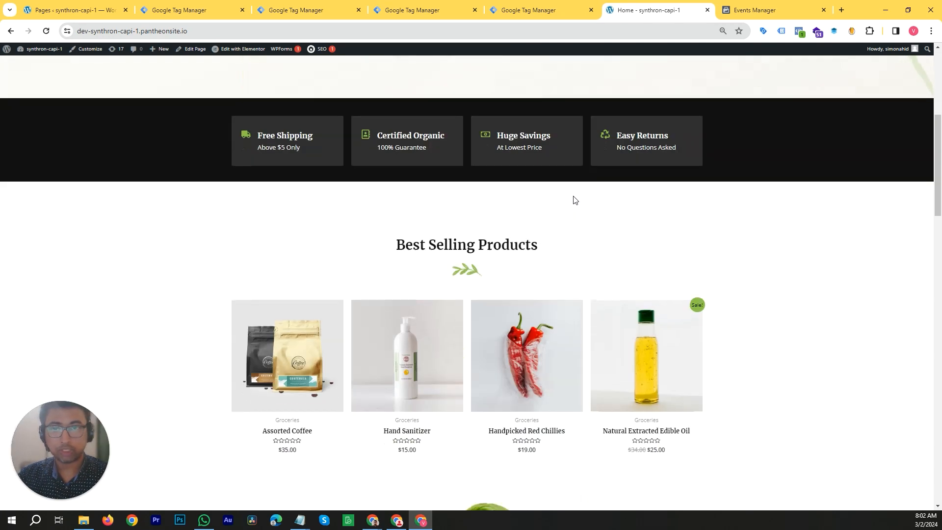
scroll(570, 216, down, 6)
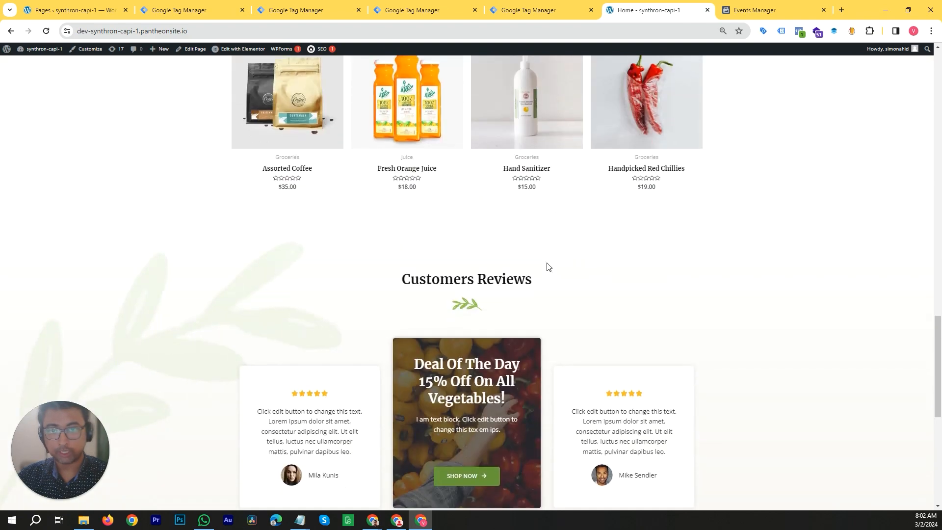
scroll(548, 265, down, 8)
scroll(547, 265, up, 6)
scroll(547, 266, up, 20)
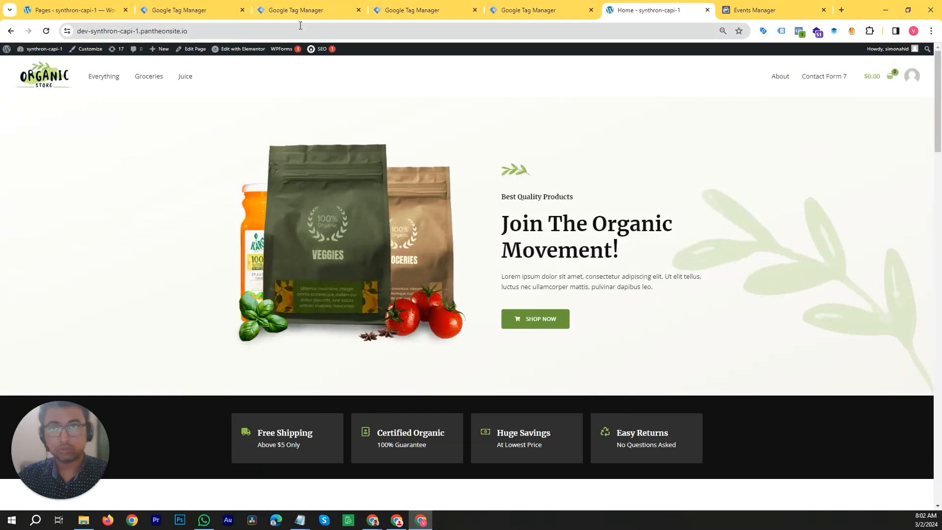
click(301, 10)
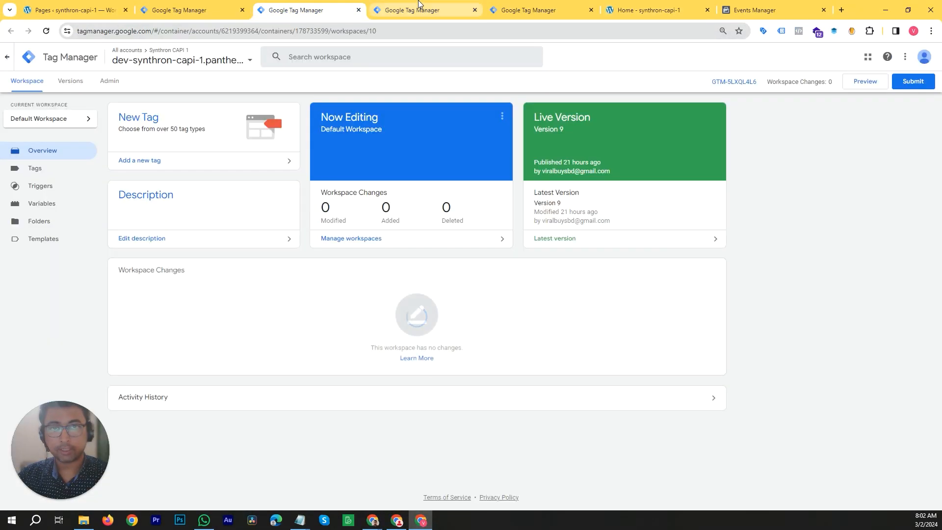
click(420, 8)
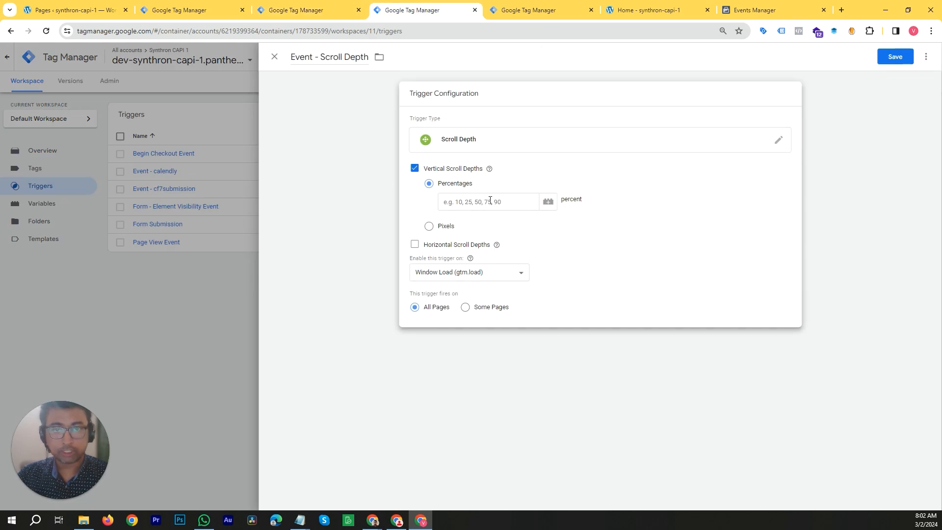
- Switch the vertical scroll depth unit to Pixels and back to Percentages
click(428, 228)
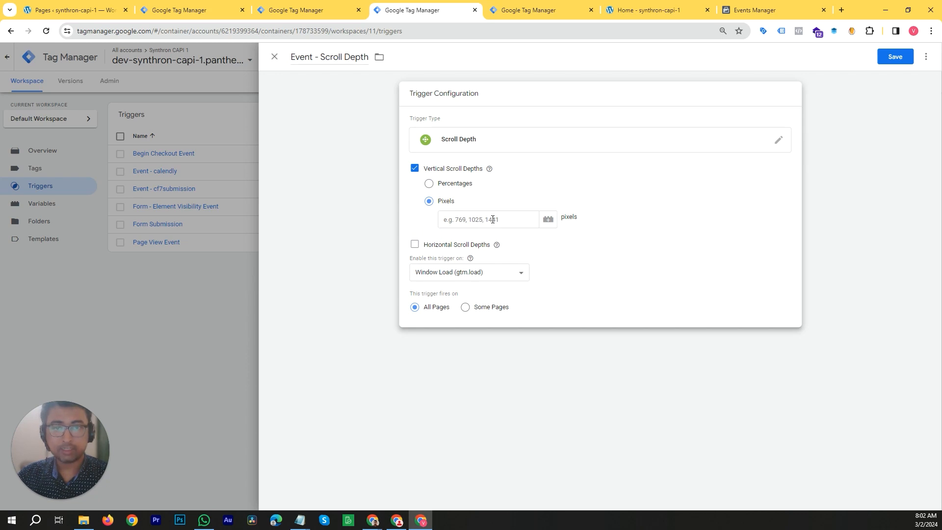
click(622, 9)
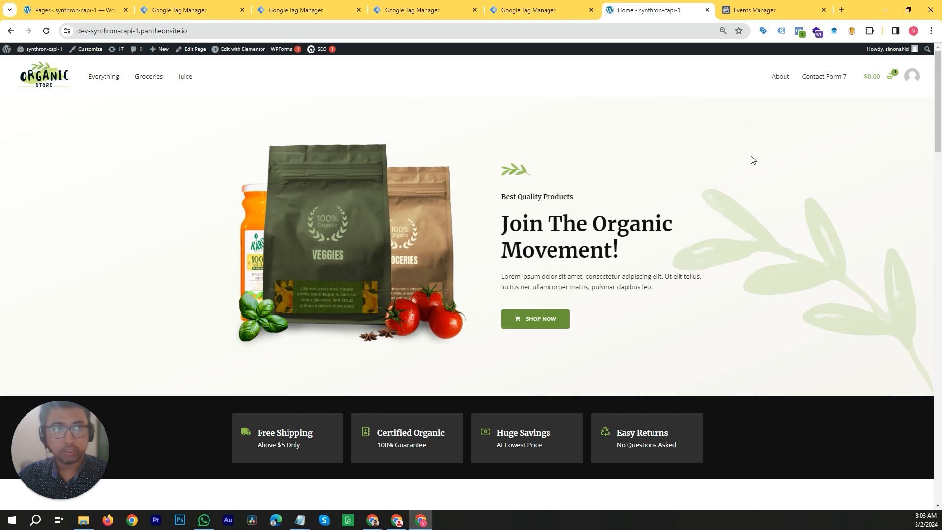
scroll(750, 148, down, 10)
scroll(745, 278, down, 2)
scroll(772, 248, up, 1)
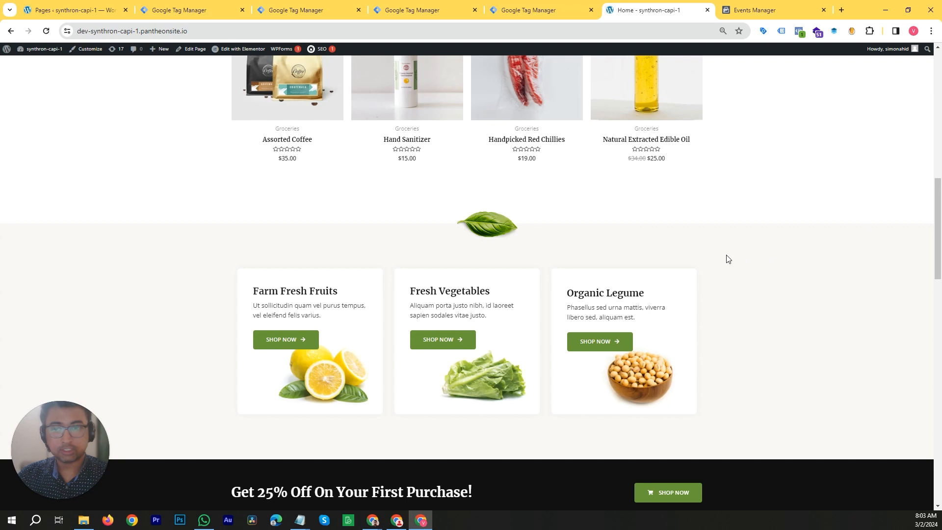
scroll(730, 275, up, 12)
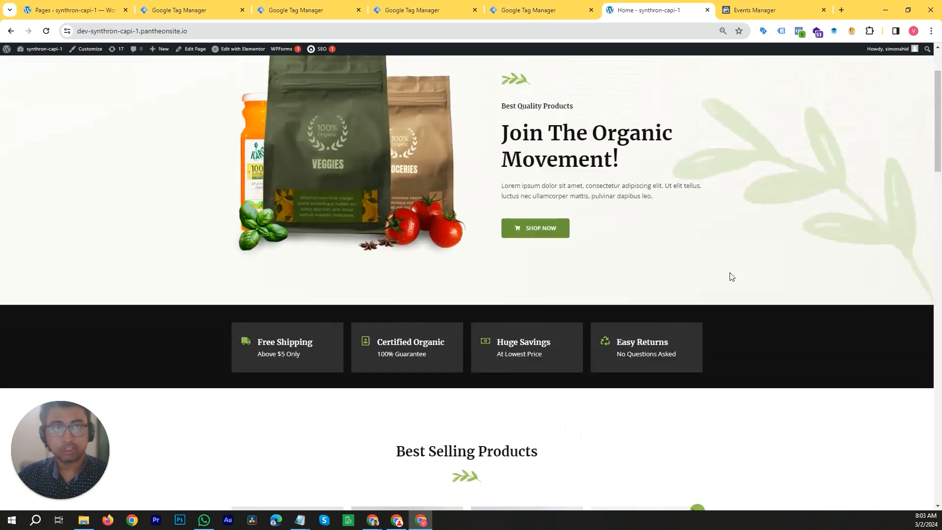
click(441, 7)
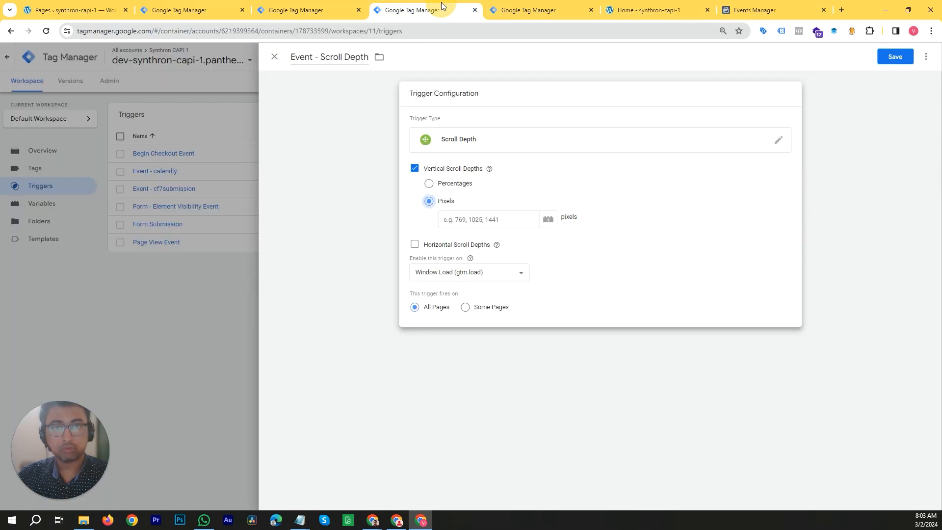
click(429, 183)
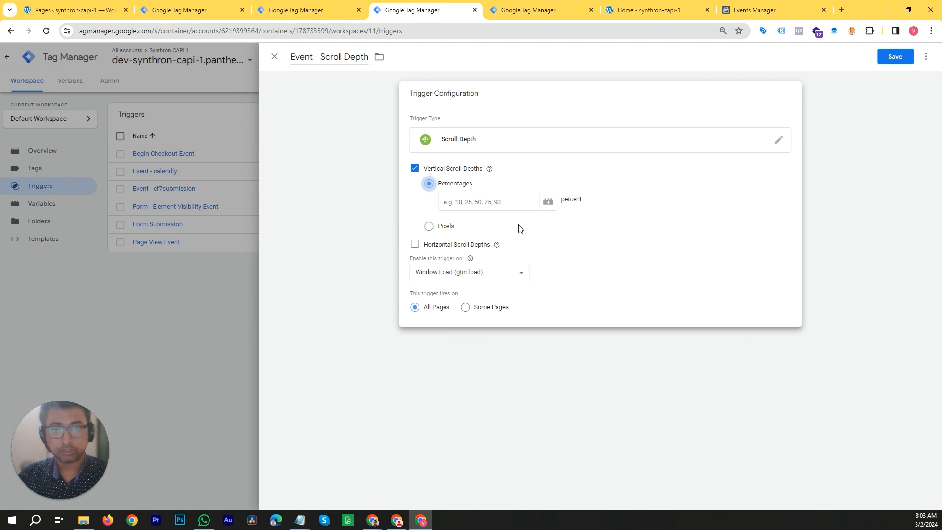
- Begin the vertical scroll percentages list with 10, checking the home page's scroll length
click(490, 202)
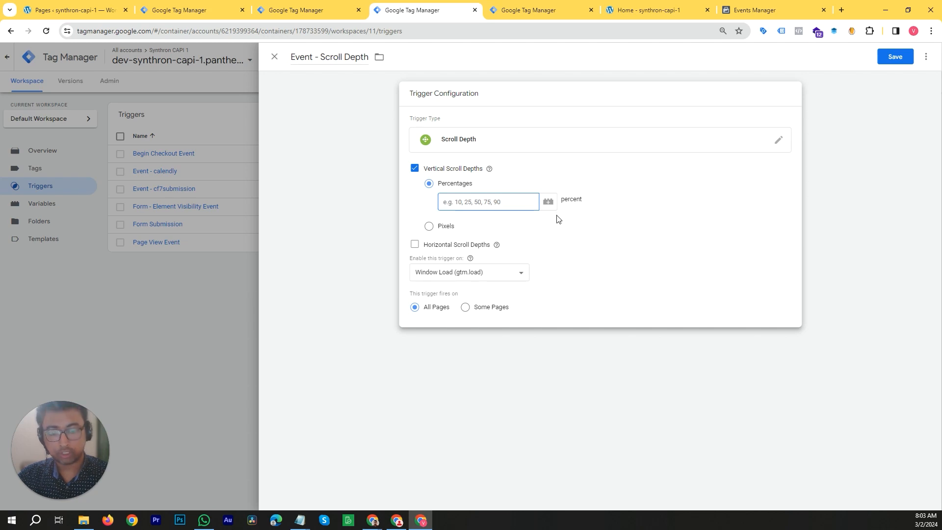
text(10)
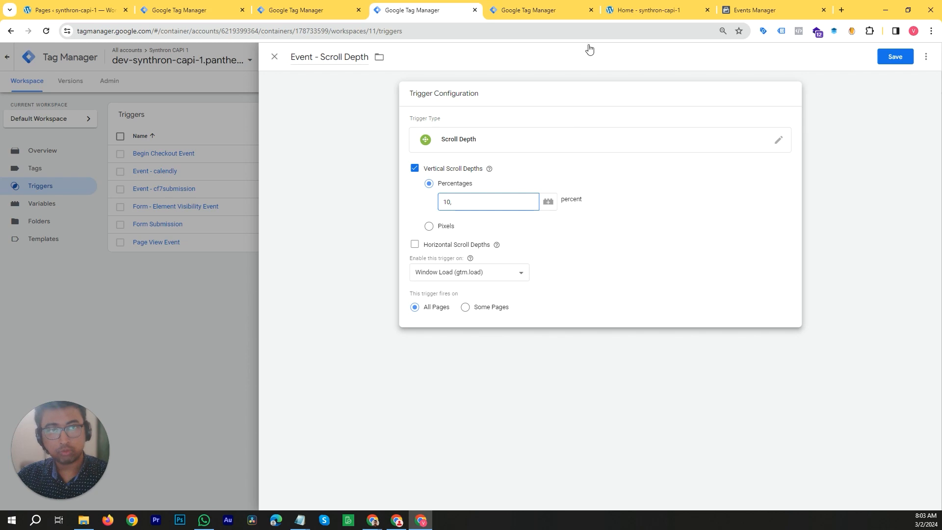
click(620, 10)
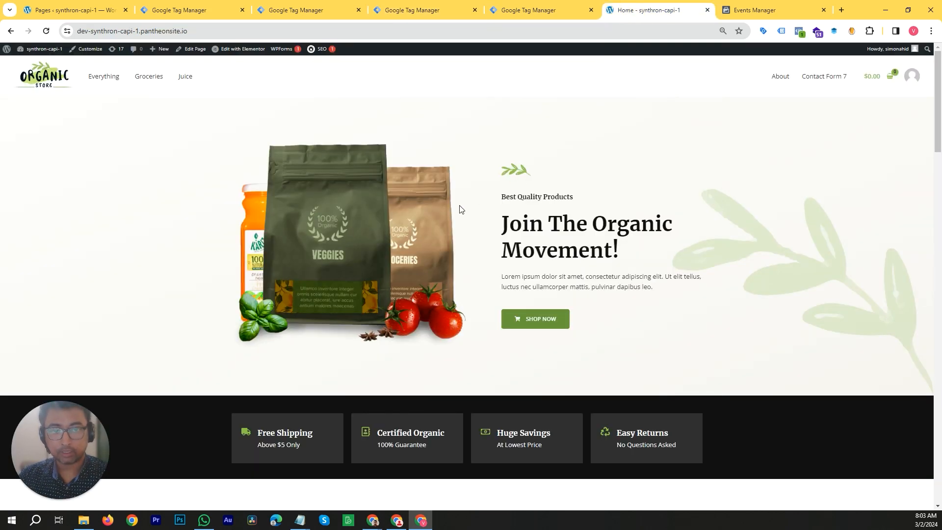
scroll(551, 251, down, 8)
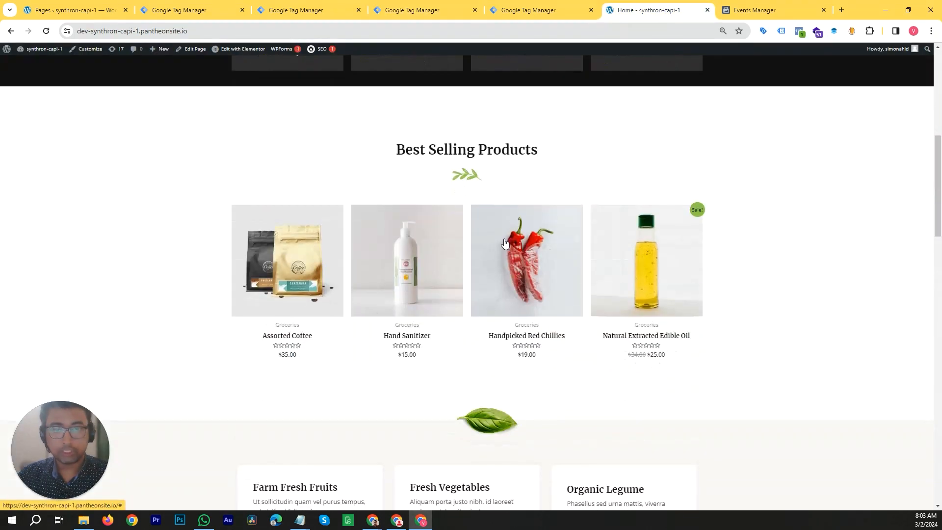
scroll(525, 274, up, 8)
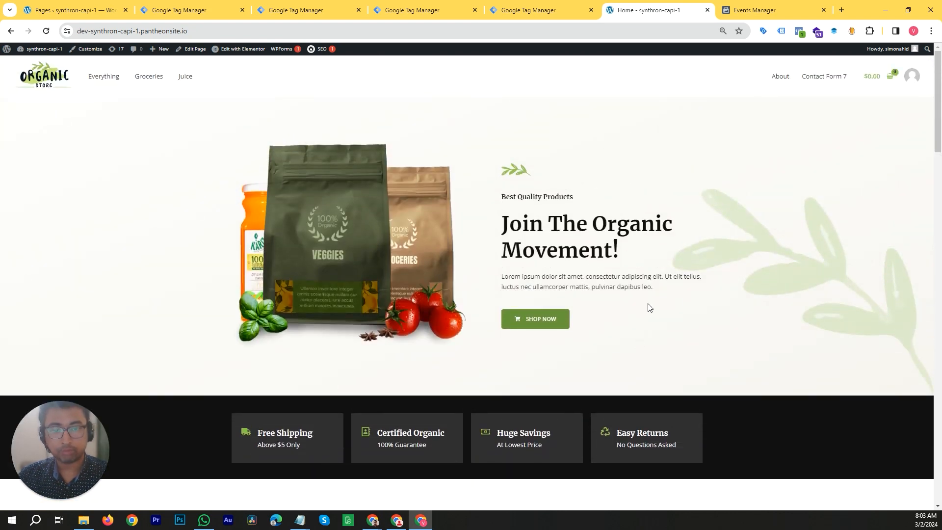
scroll(658, 193, down, 10)
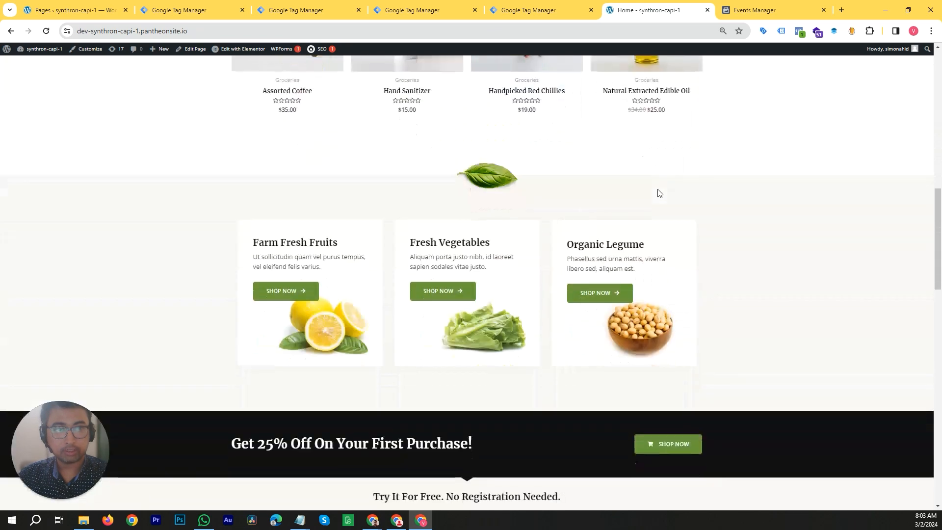
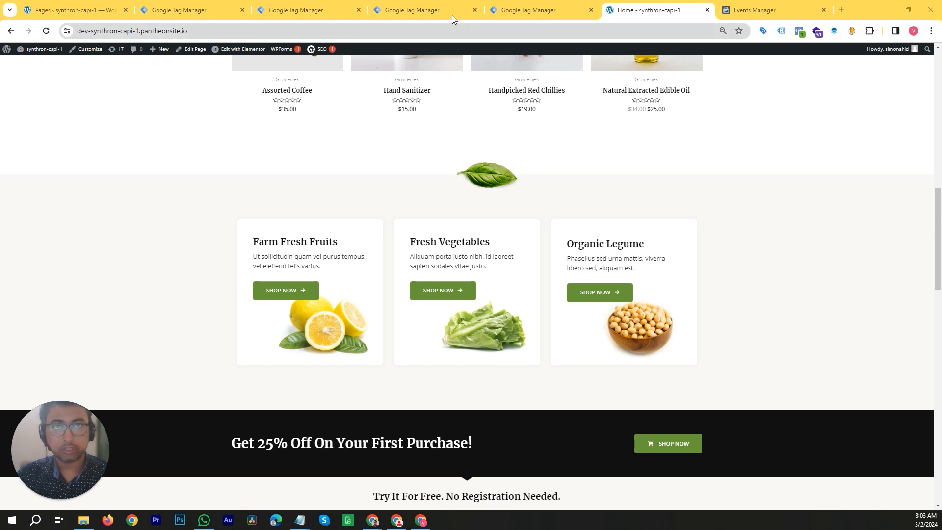
- Replace the vertical scroll percentage with 50 in the Event - Scroll Depth trigger
click(422, 10)
key(BackSpace)
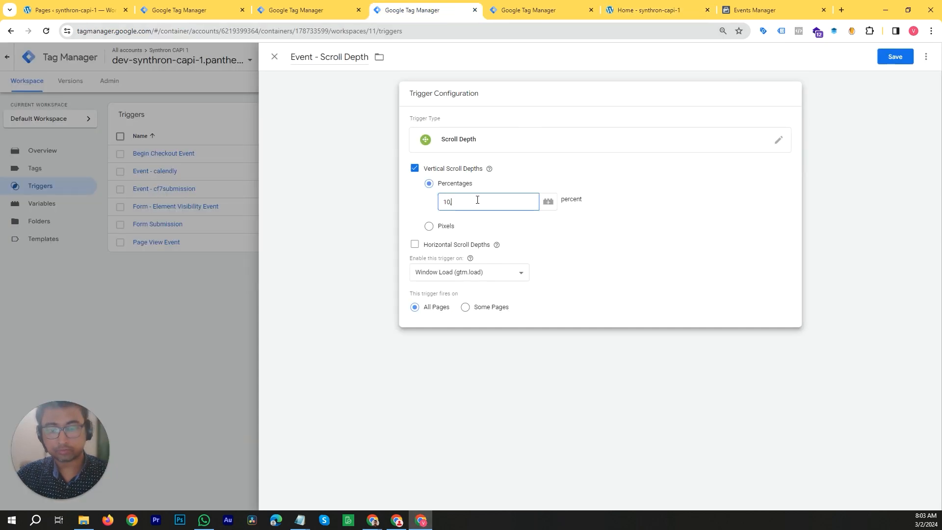
key(BackSpace)
key(BackSpace)
text(50,)
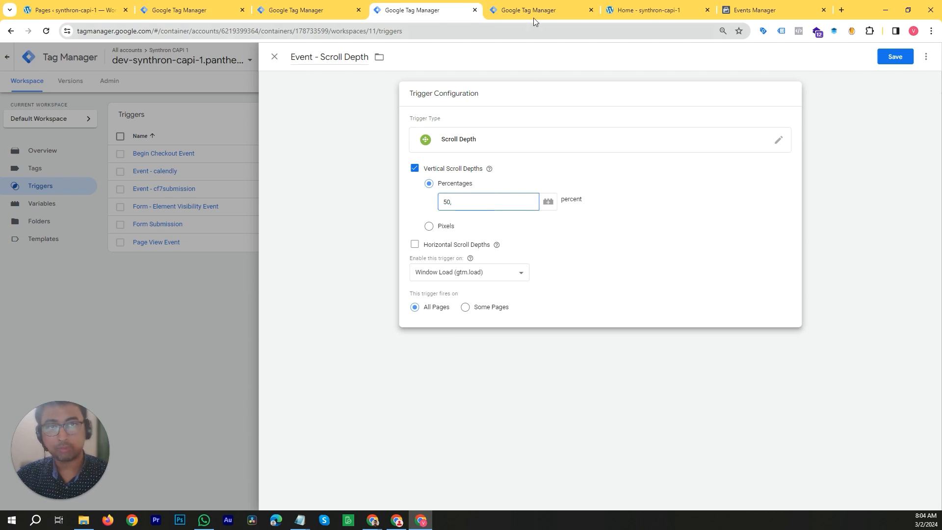
- Scroll through the store's home page to gauge its length, then add 75 to the vertical scroll percentages
click(653, 10)
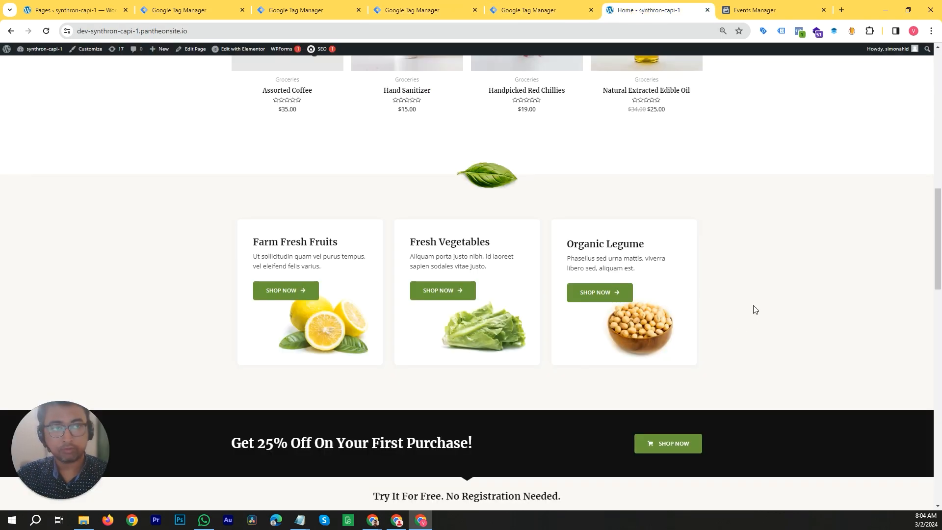
scroll(752, 312, up, 10)
scroll(753, 309, down, 8)
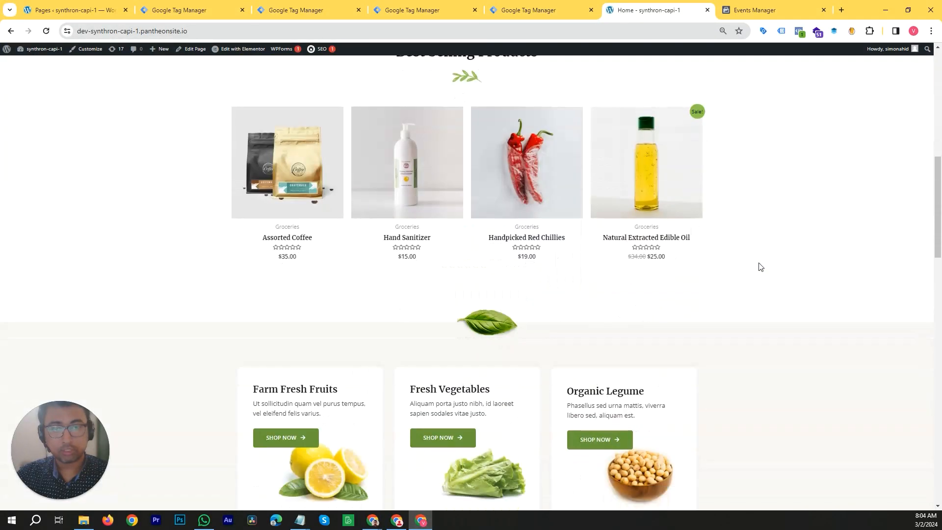
scroll(760, 265, down, 5)
scroll(377, 471, up, 3)
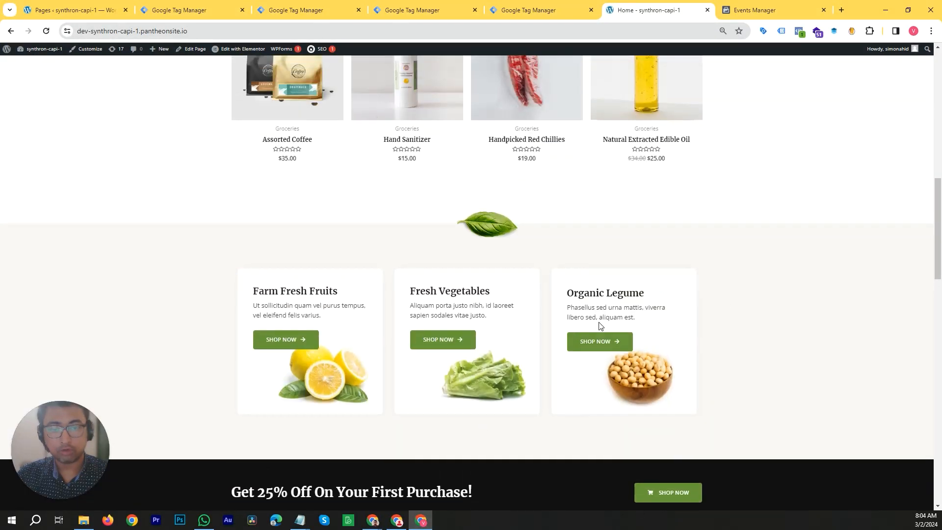
scroll(622, 316, down, 5)
scroll(510, 314, down, 13)
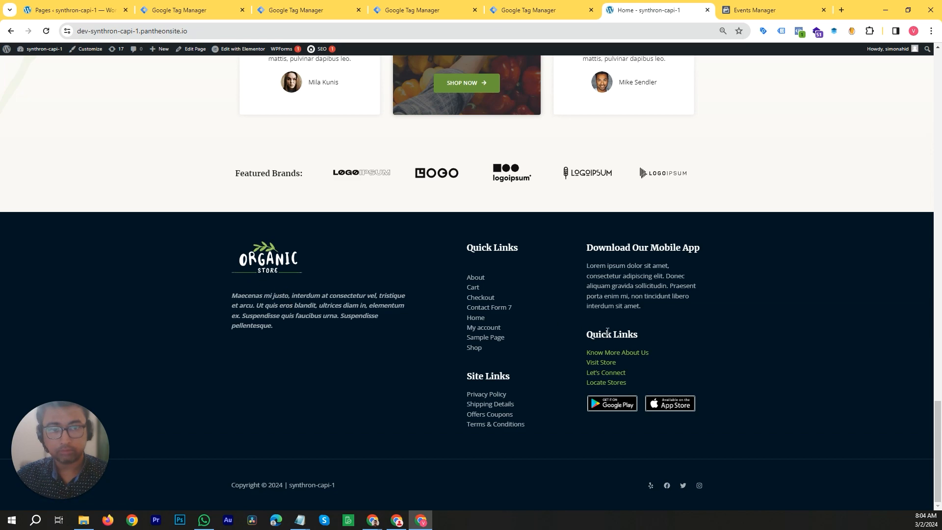
scroll(651, 344, up, 7)
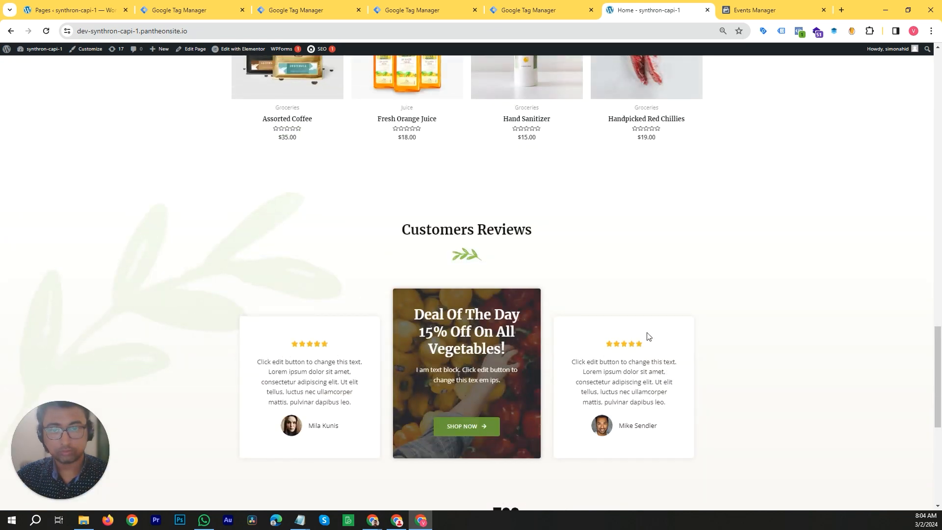
scroll(699, 309, down, 7)
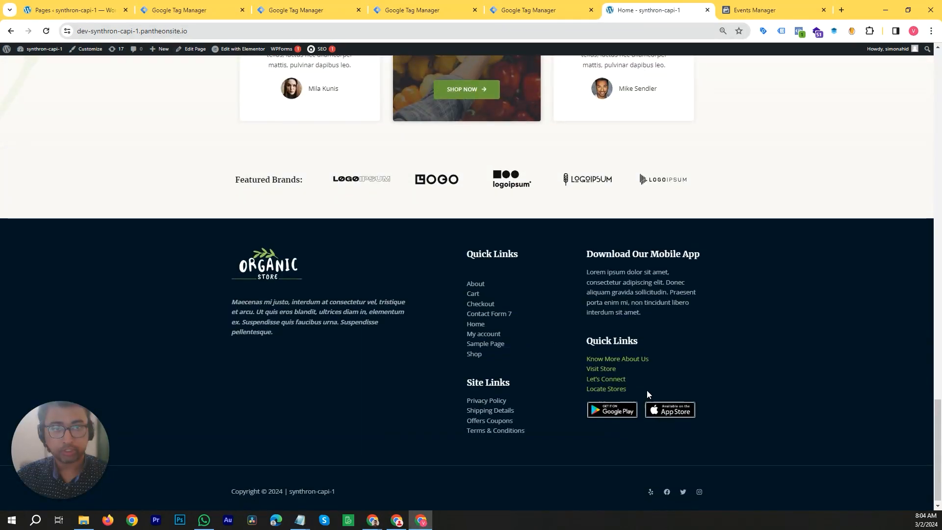
scroll(646, 390, up, 4)
scroll(676, 391, up, 2)
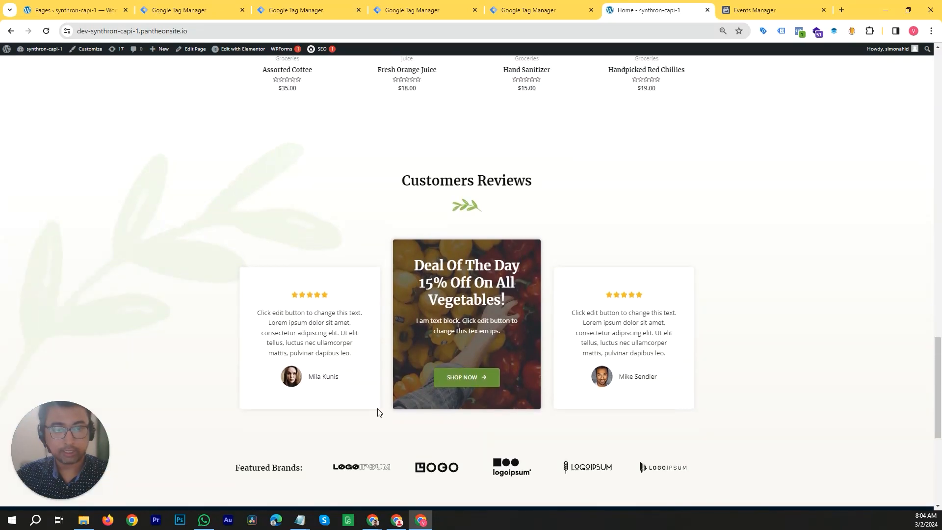
scroll(441, 400, up, 1)
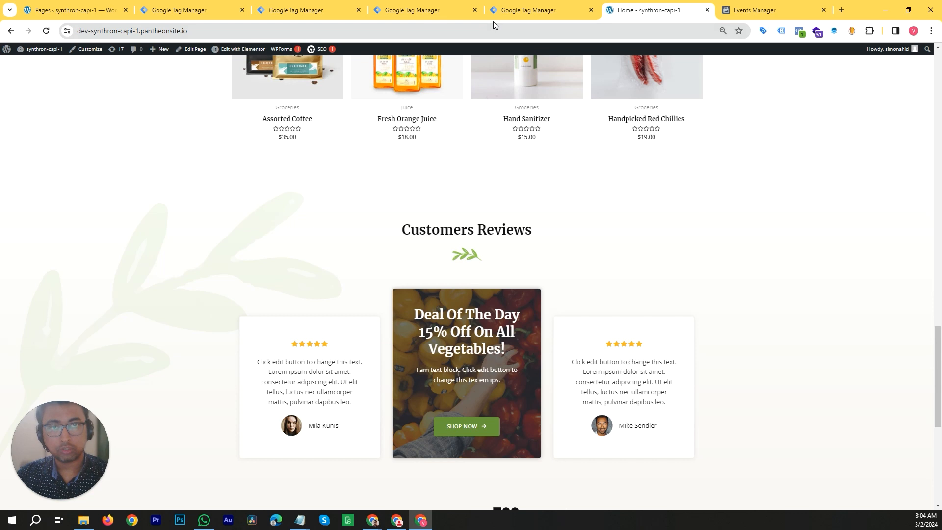
click(438, 8)
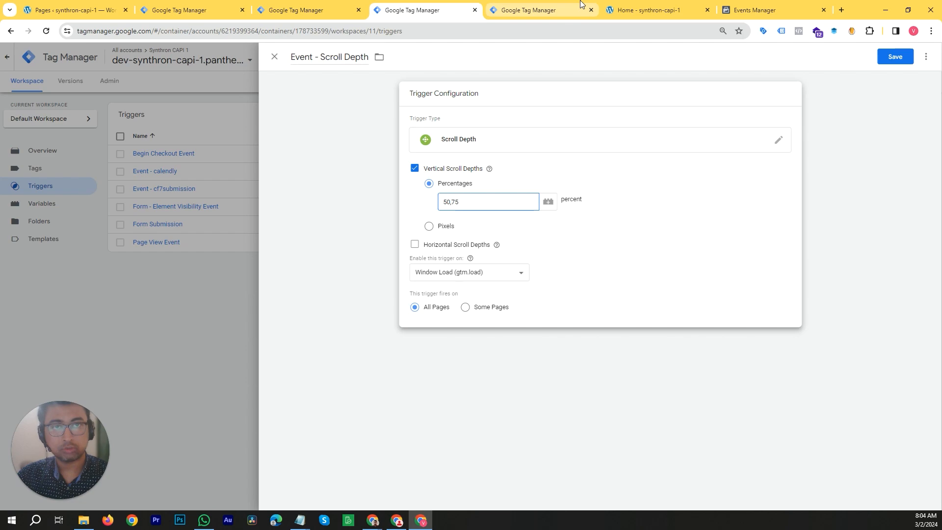
- Open the Assorted Coffee product page in a new tab and scroll through it to compare its length
click(647, 10)
scroll(466, 244, up, 8)
scroll(466, 244, up, 10)
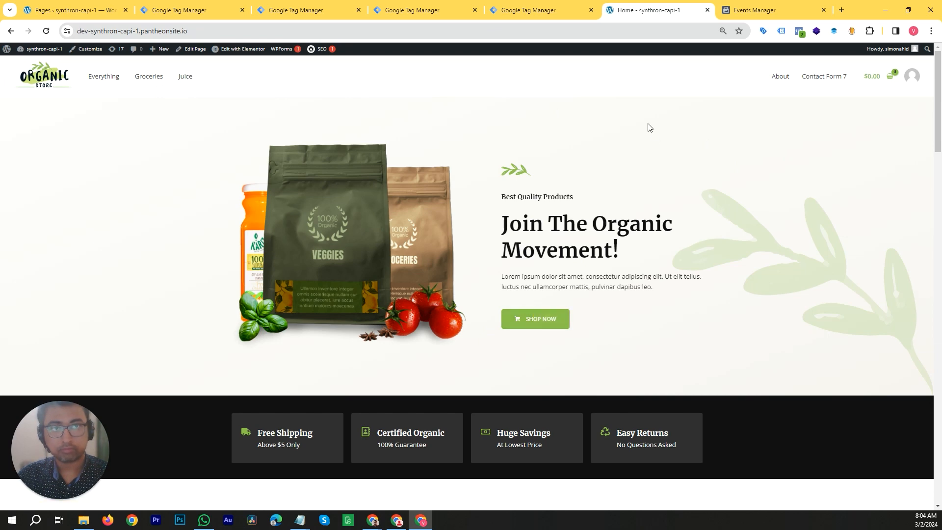
scroll(463, 263, down, 8)
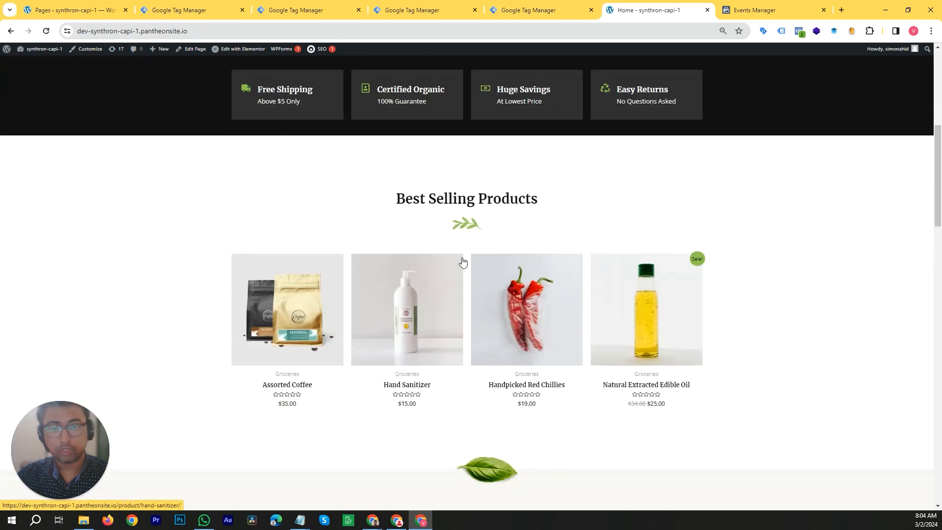
right_click(323, 270)
click(343, 276)
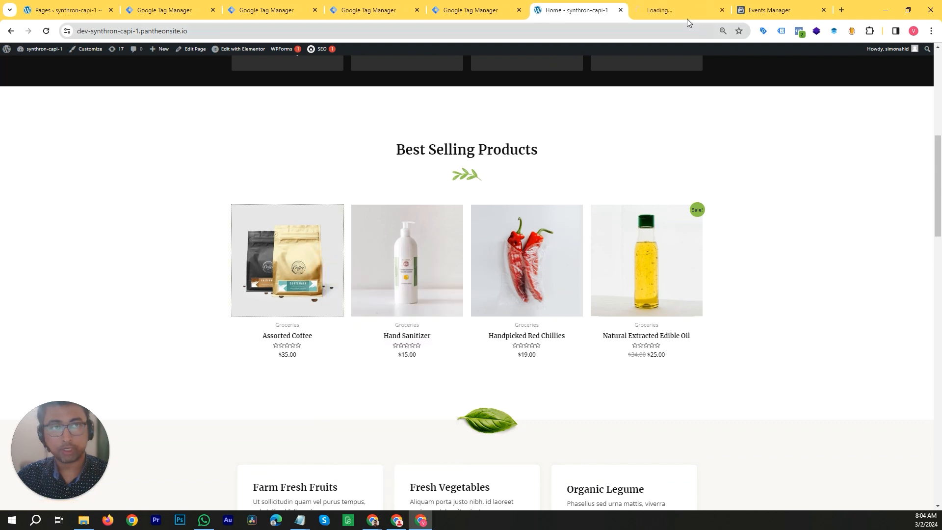
click(678, 9)
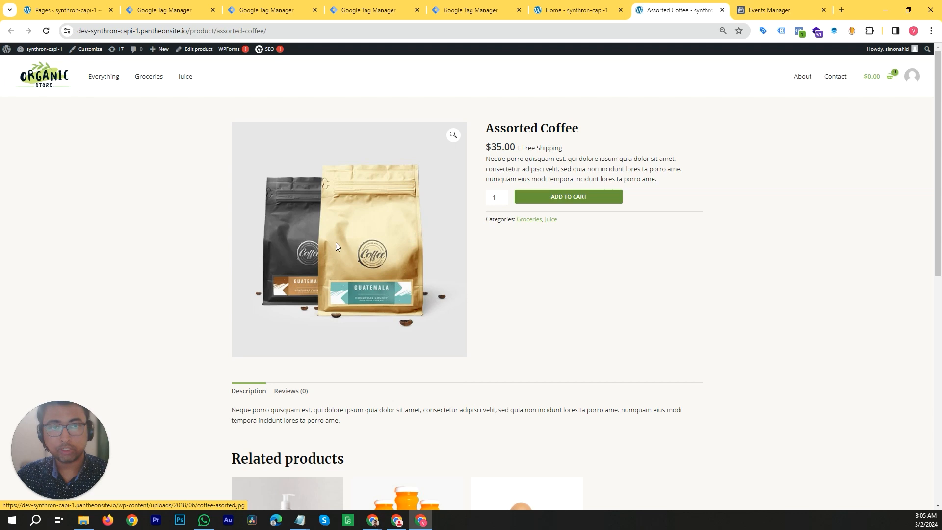
scroll(635, 242, down, 8)
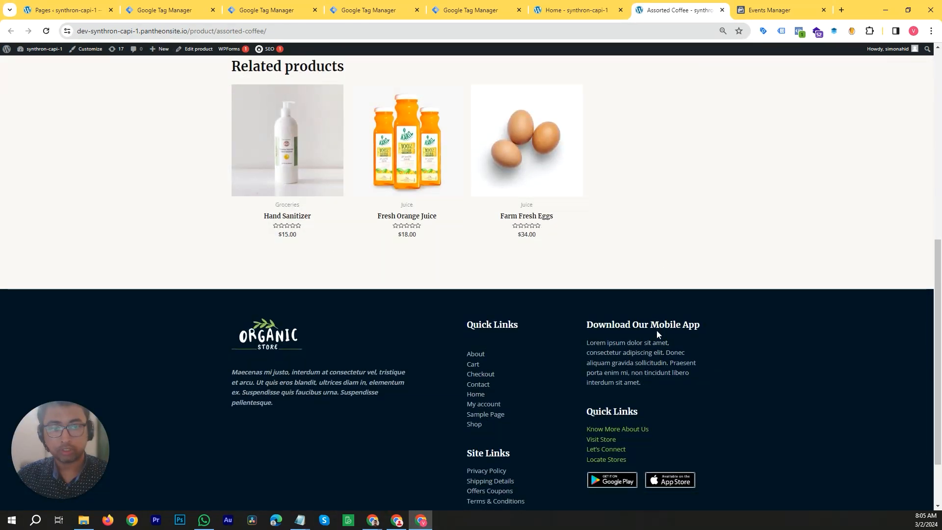
scroll(658, 321, up, 8)
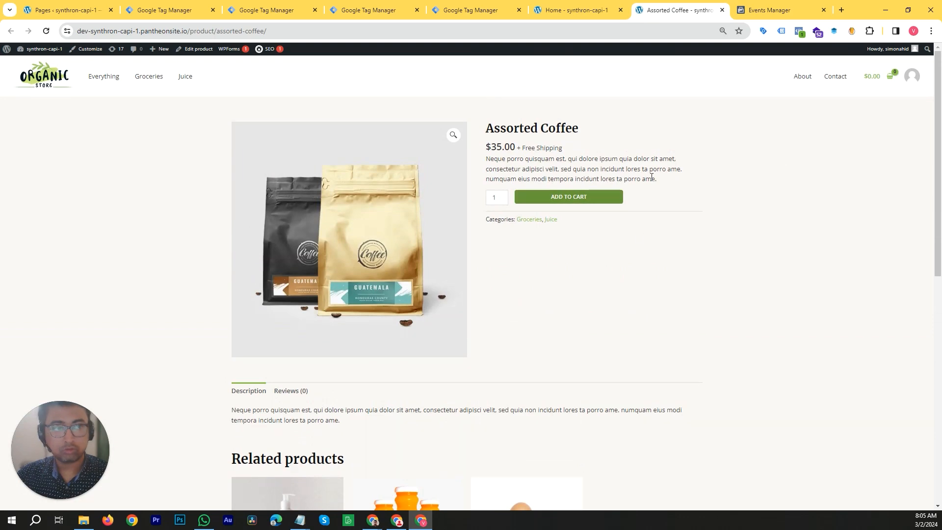
scroll(589, 221, down, 8)
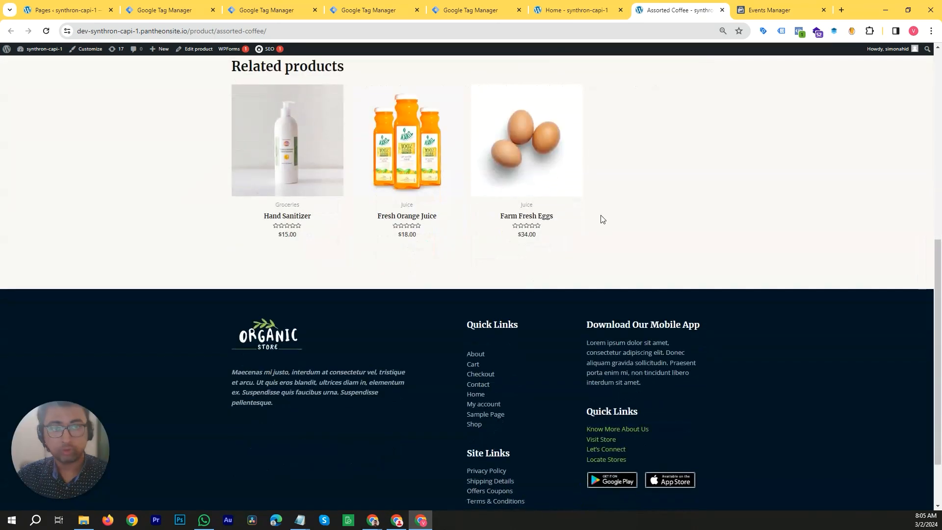
scroll(599, 217, up, 2)
scroll(619, 248, up, 5)
scroll(613, 230, down, 5)
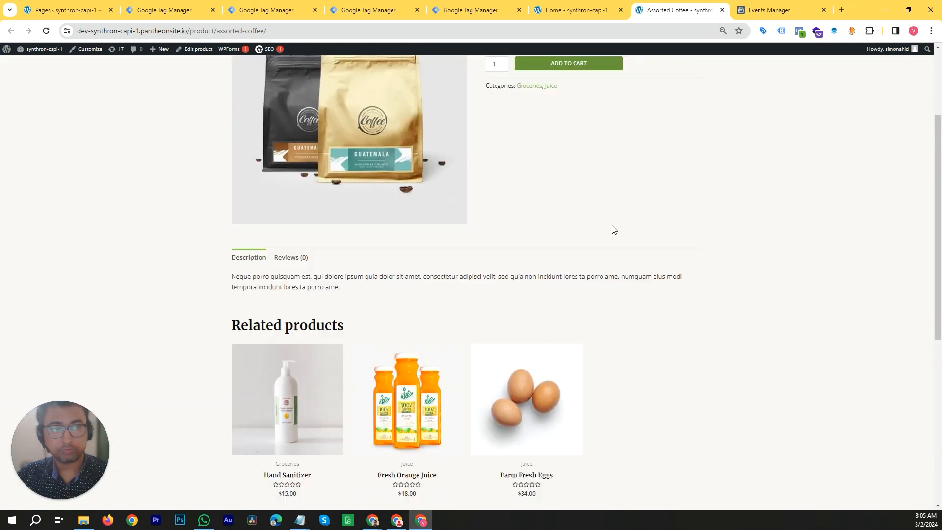
scroll(612, 230, down, 4)
scroll(612, 229, up, 3)
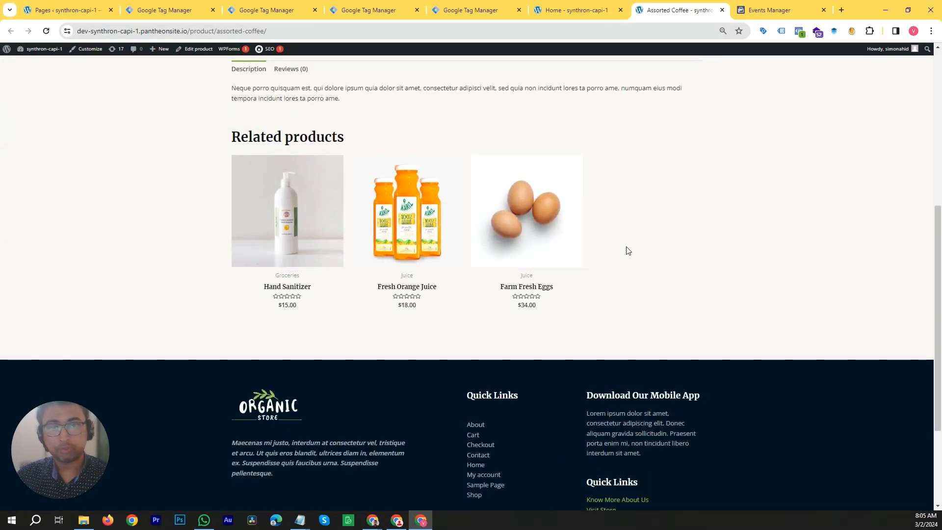
scroll(629, 238, down, 3)
scroll(629, 236, up, 4)
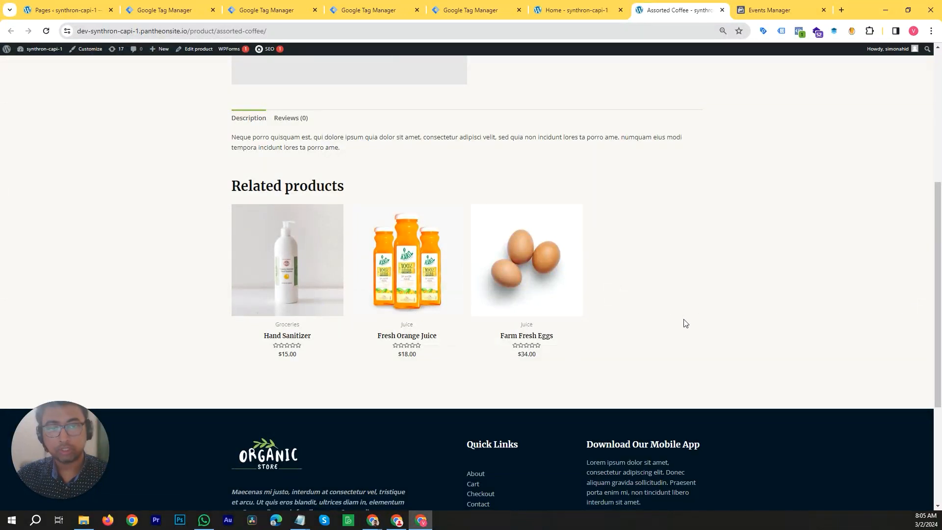
scroll(685, 319, up, 5)
click(481, 5)
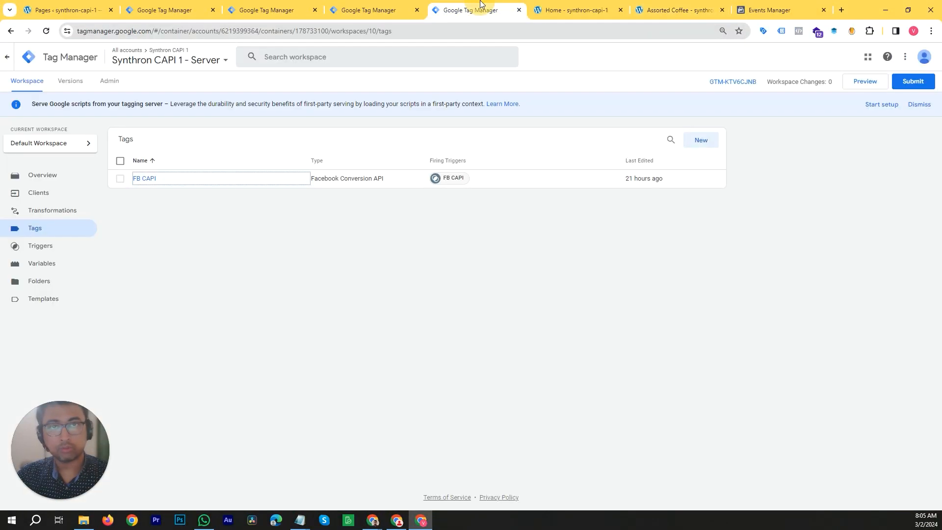
click(400, 7)
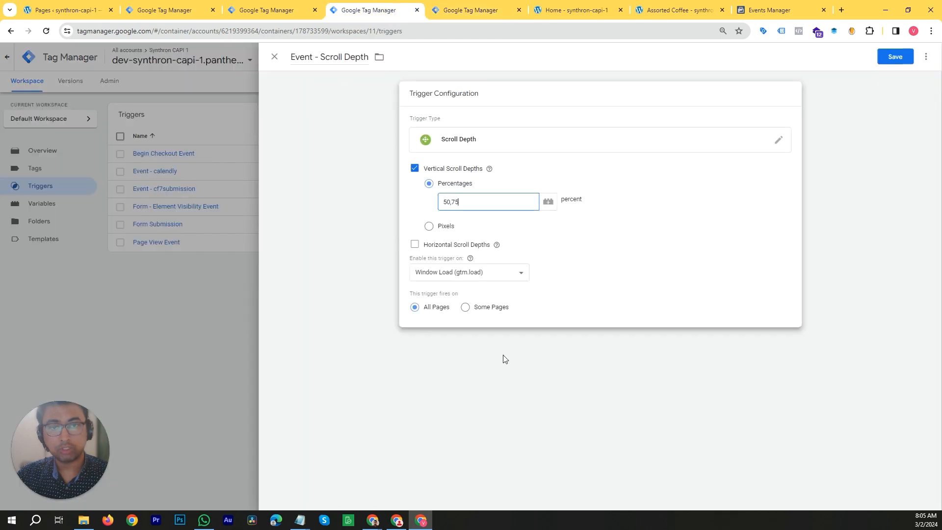
- Limit the trigger to Some Pages, using a Page URL contains condition
click(489, 311)
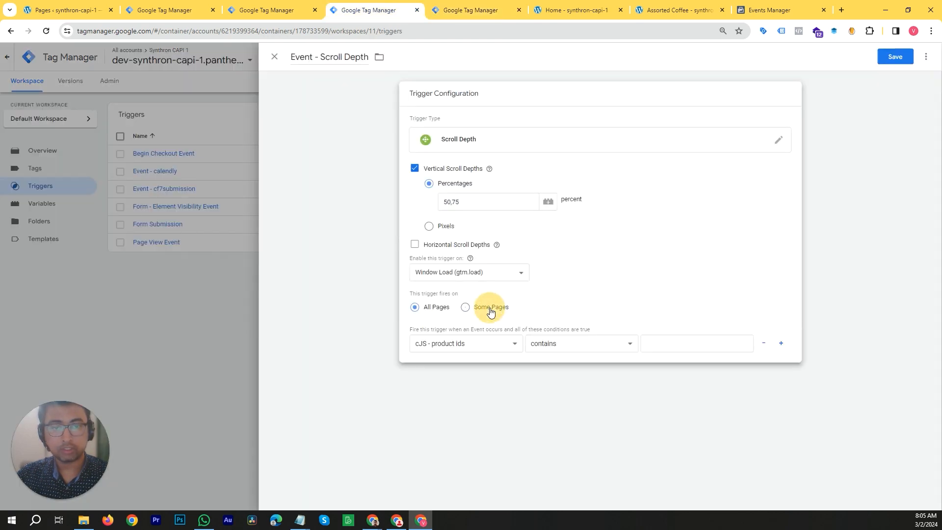
click(515, 345)
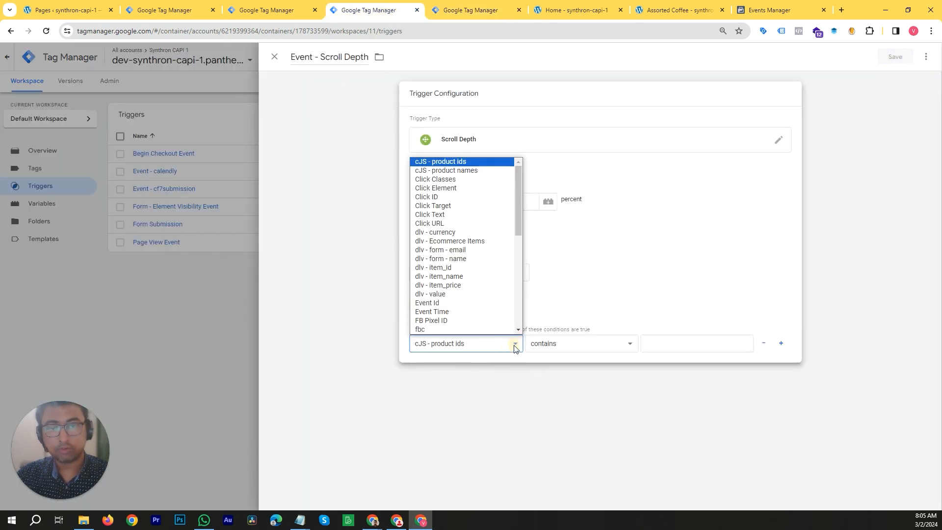
scroll(488, 314, down, 5)
scroll(486, 302, up, 4)
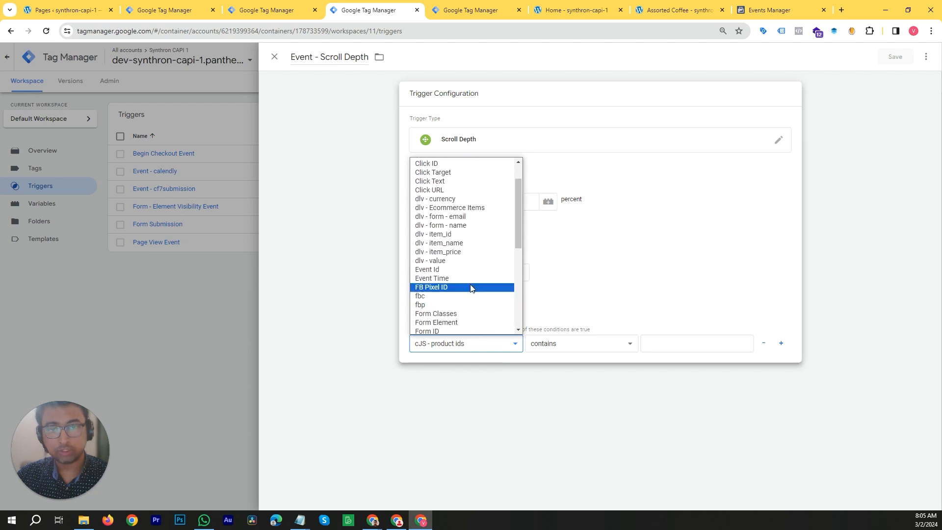
scroll(475, 291, down, 5)
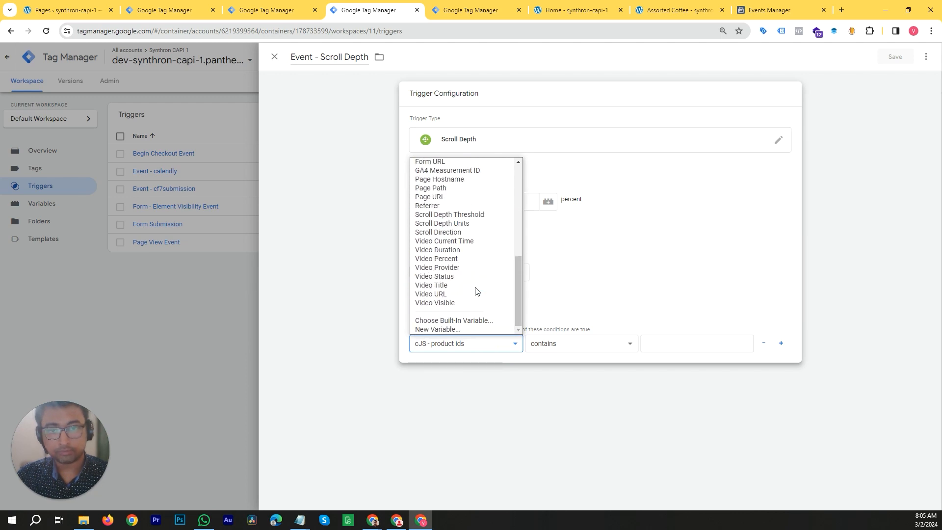
scroll(476, 292, up, 3)
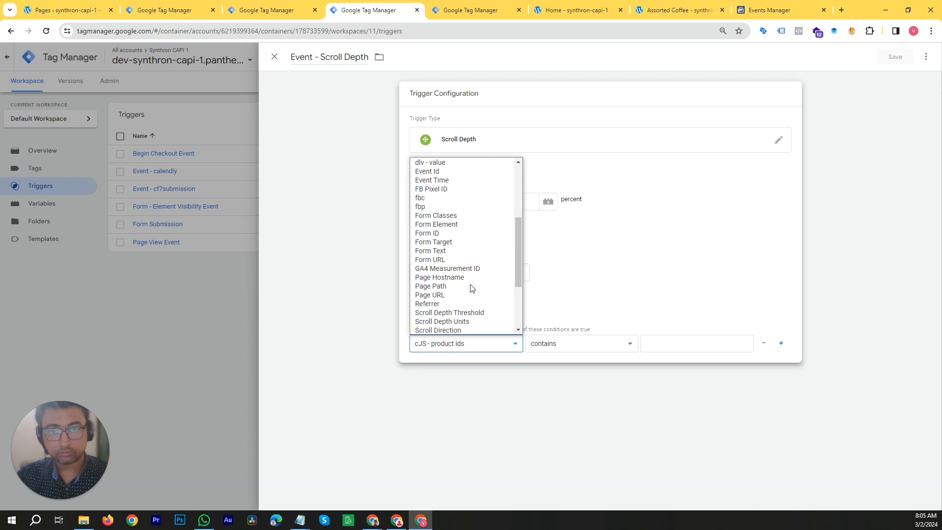
click(457, 296)
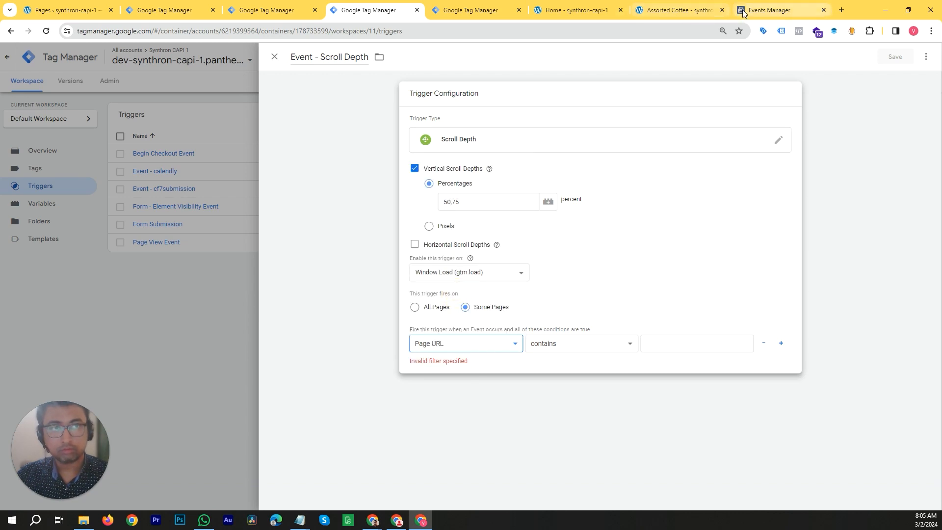
- Check the product page's URL path and set the trigger's Page URL contains condition to product
click(700, 5)
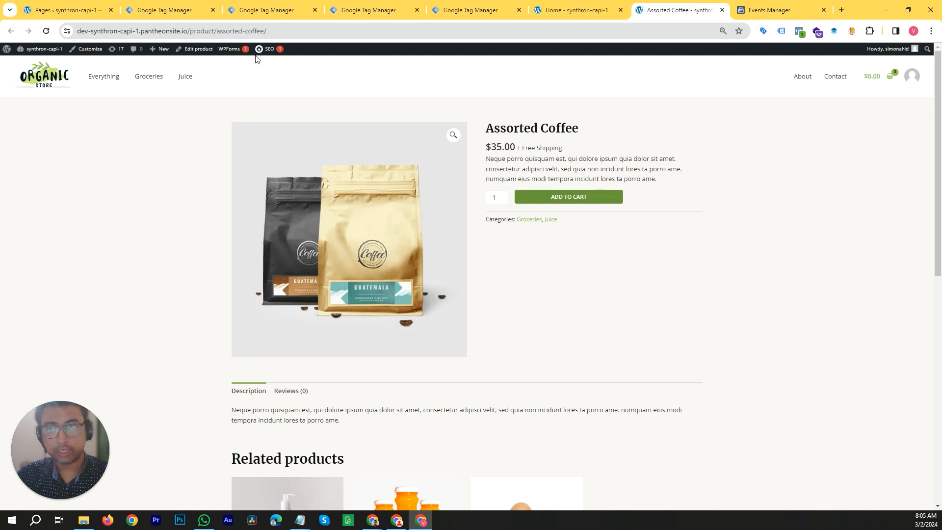
click(211, 33)
click(233, 32)
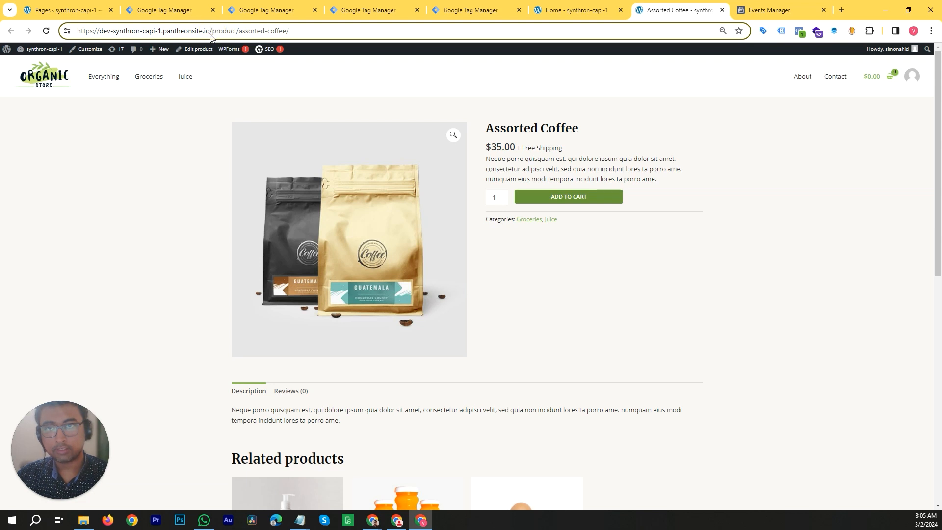
double_click(234, 30)
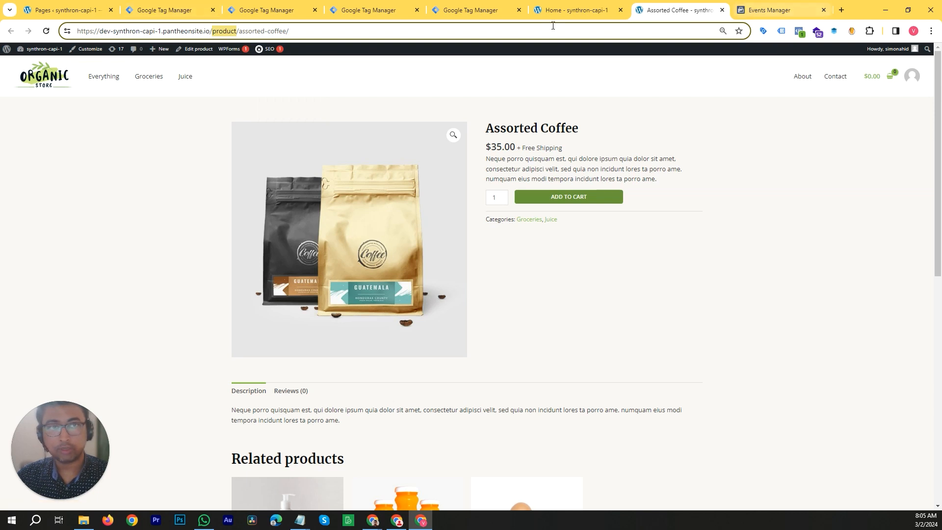
click(575, 5)
click(495, 8)
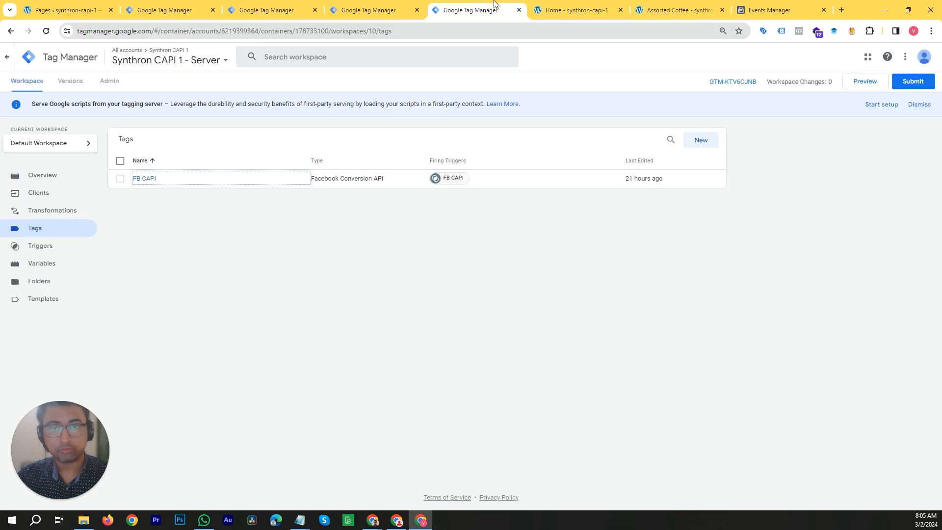
click(410, 6)
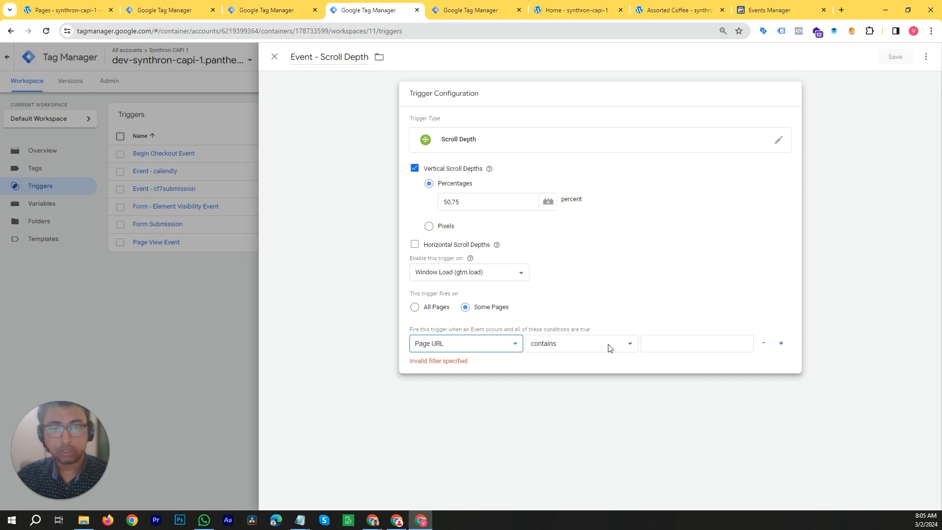
click(659, 347)
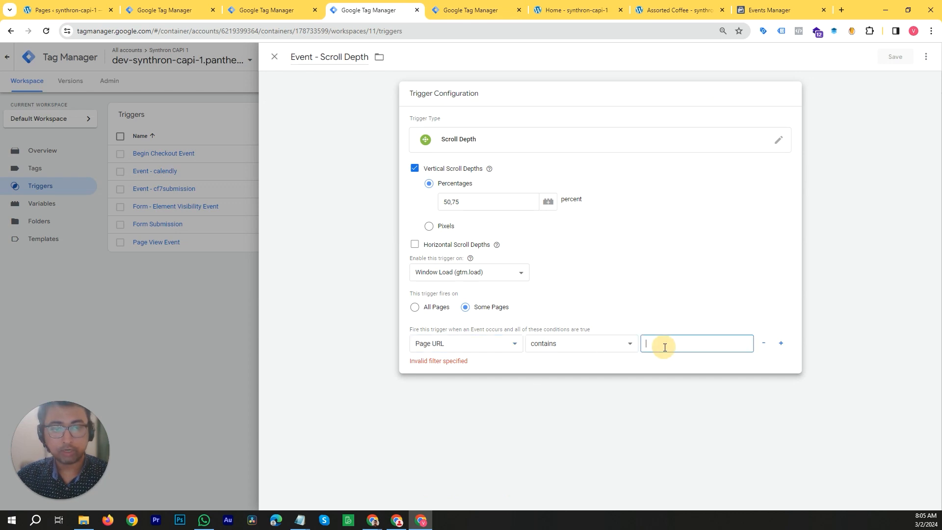
text(product)
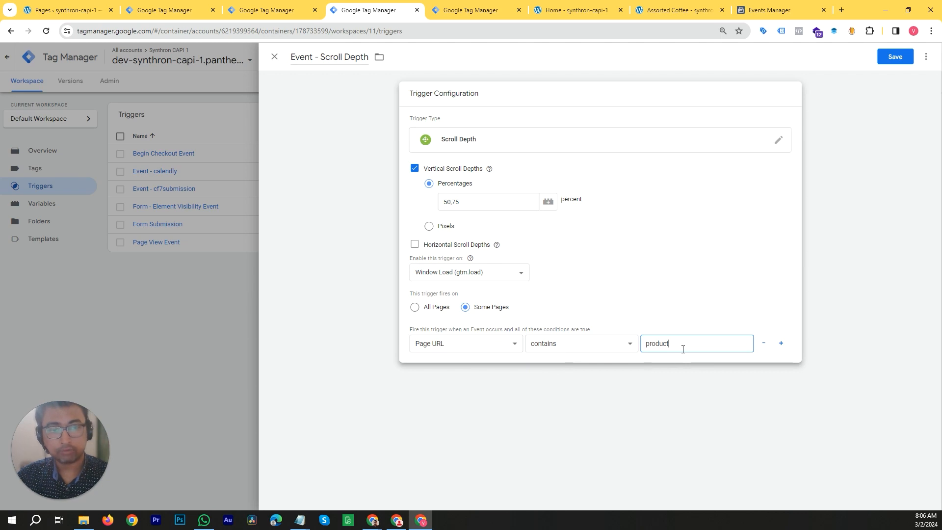
- Scroll through the Assorted Coffee, Hand Sanitizer and Organic Face Scrub product pages to compare their lengths
click(678, 5)
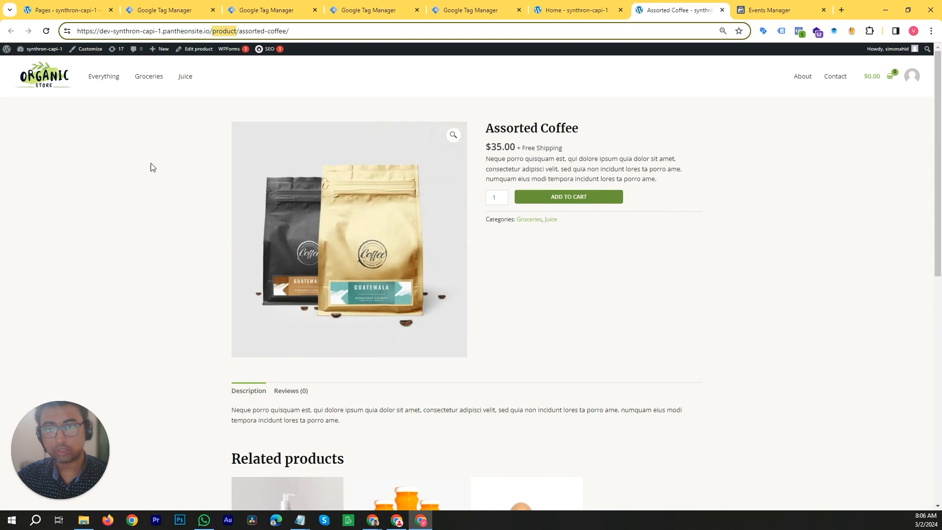
scroll(272, 287, down, 8)
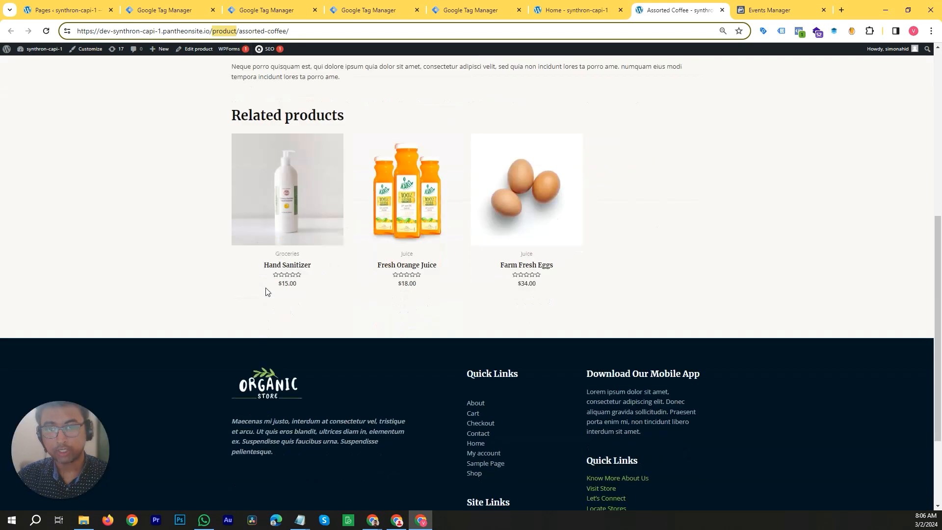
scroll(266, 286, up, 4)
click(277, 336)
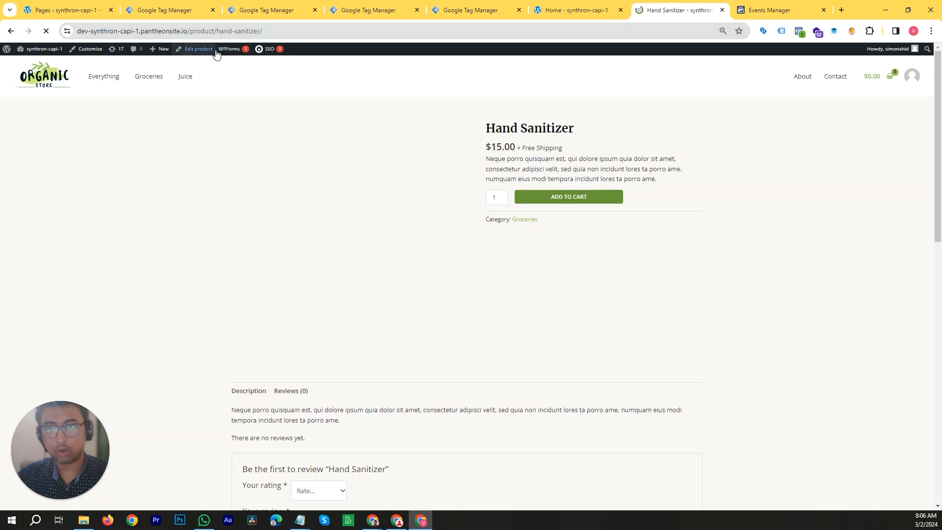
scroll(442, 333, down, 5)
click(403, 280)
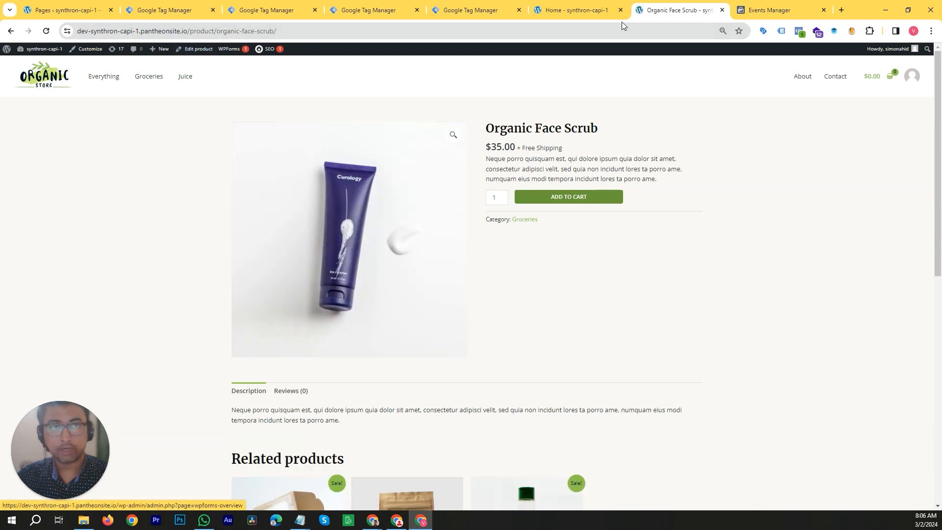
- Switch the Event - Scroll Depth trigger to fire on All Pages and save it
click(483, 5)
click(373, 10)
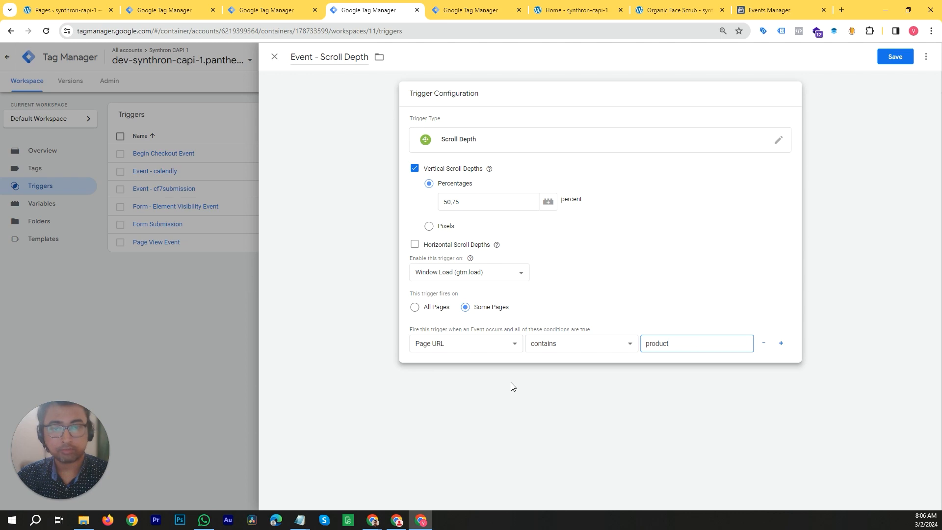
click(415, 308)
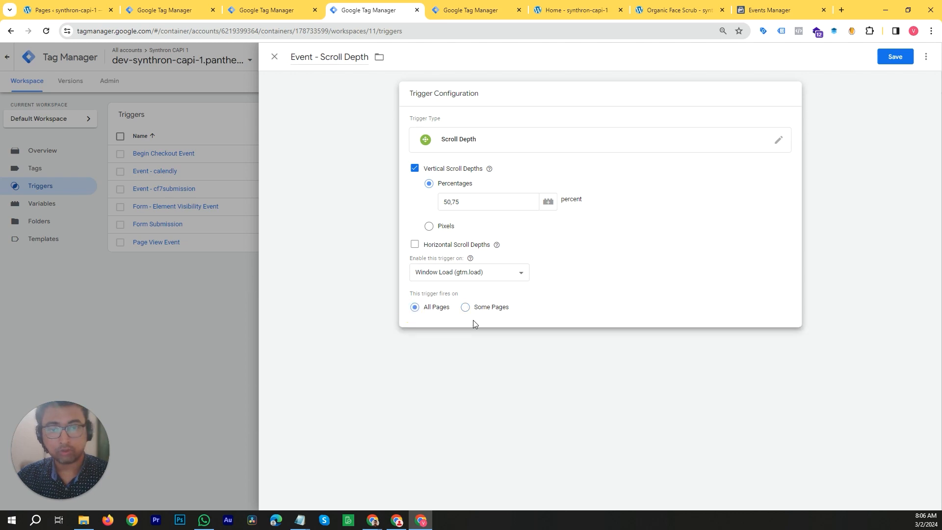
click(889, 62)
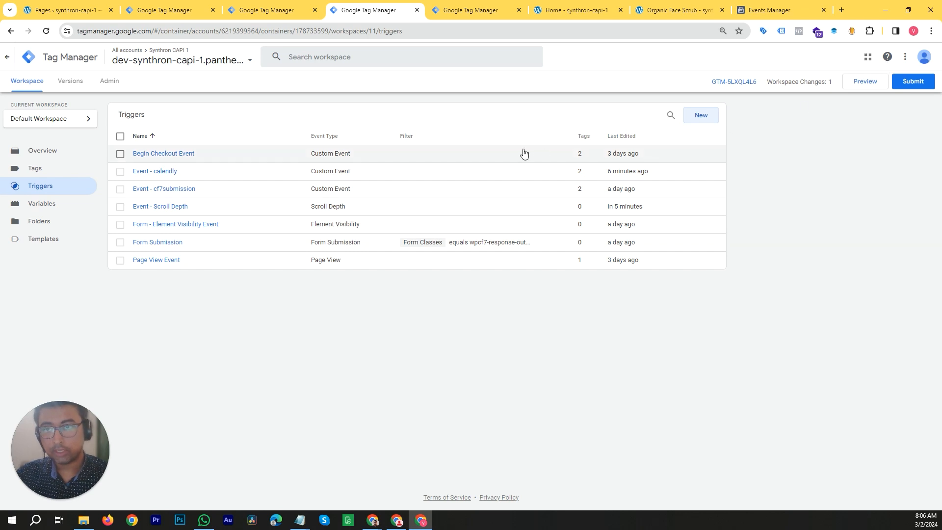
- Duplicate the FB calendly tag and rename the copy FB Scroll Depth
click(45, 172)
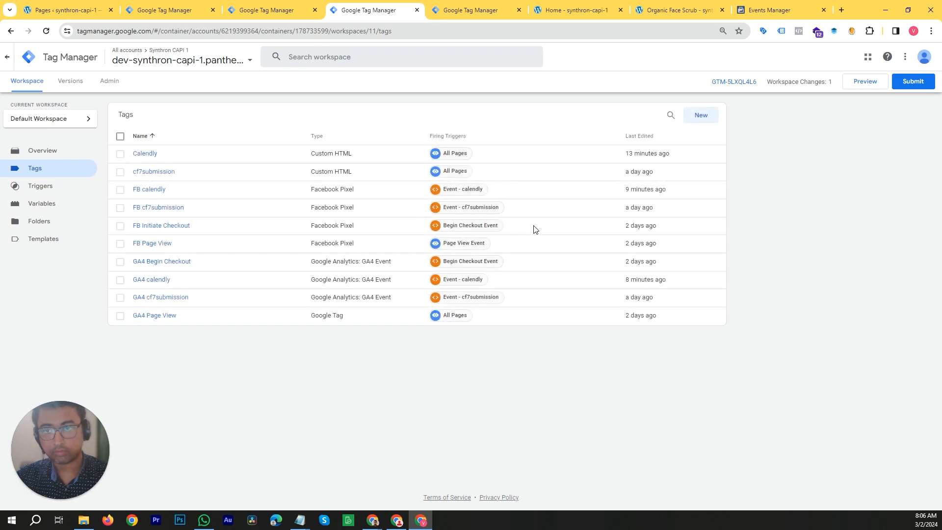
click(175, 196)
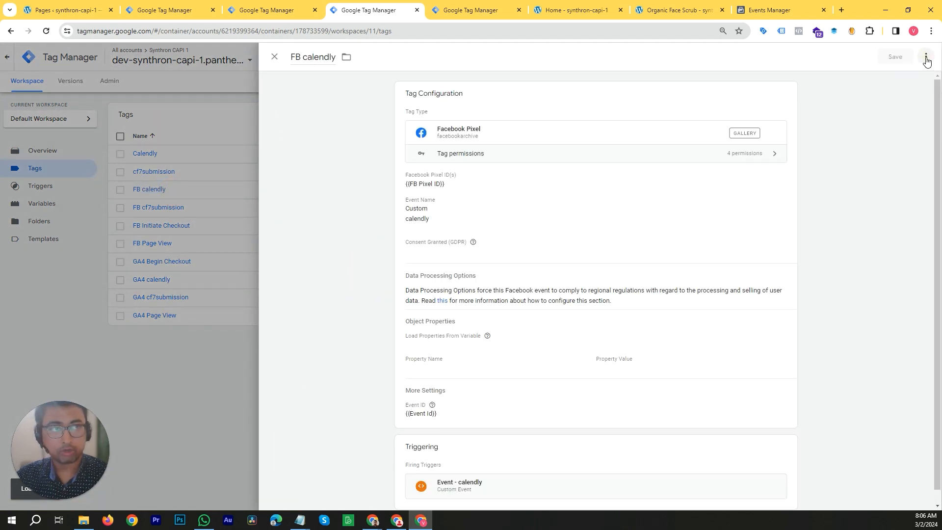
click(926, 57)
click(906, 78)
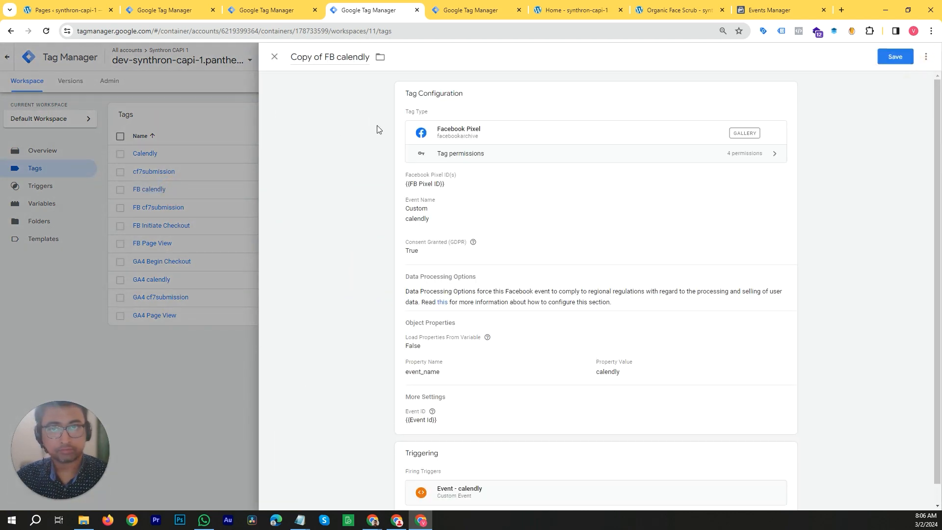
double_click(854, 6)
click(334, 150)
key(BackSpace)
key(BackSpace)
key(BackSpace)
key(BackSpace)
key(BackSpace)
key(BackSpace)
key(BackSpace)
key(BackSpace)
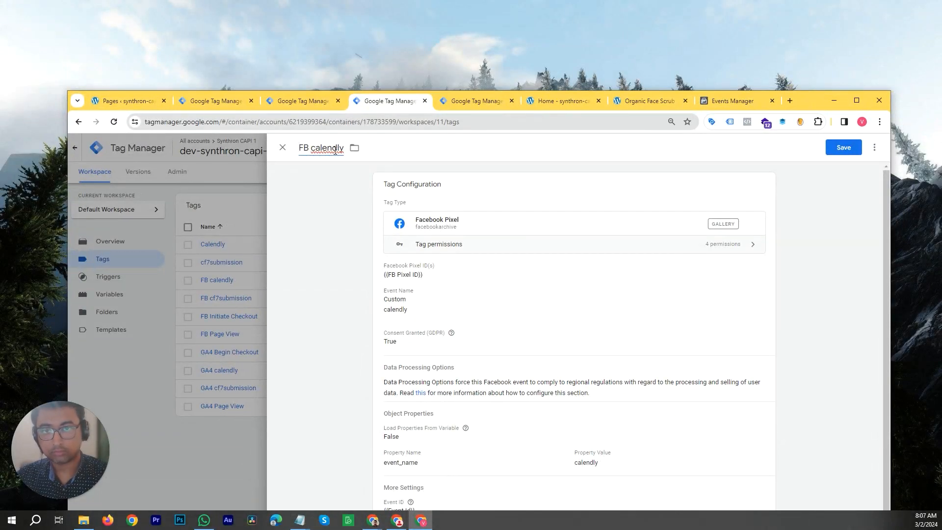
double_click(336, 150)
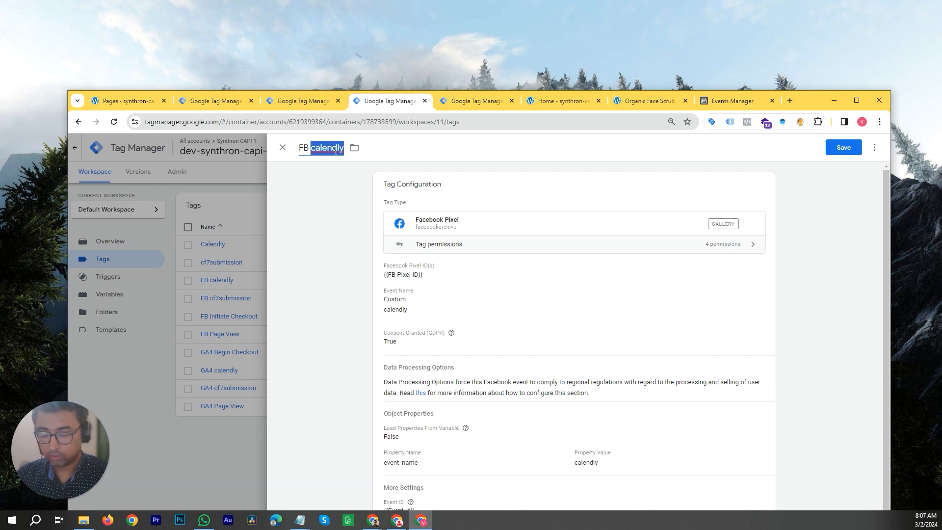
text(Scro)
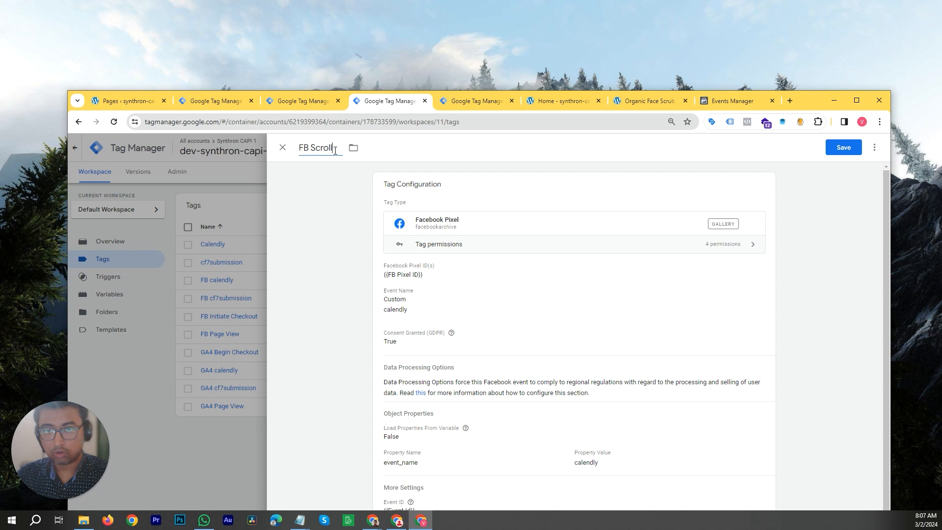
text(ll Depth)
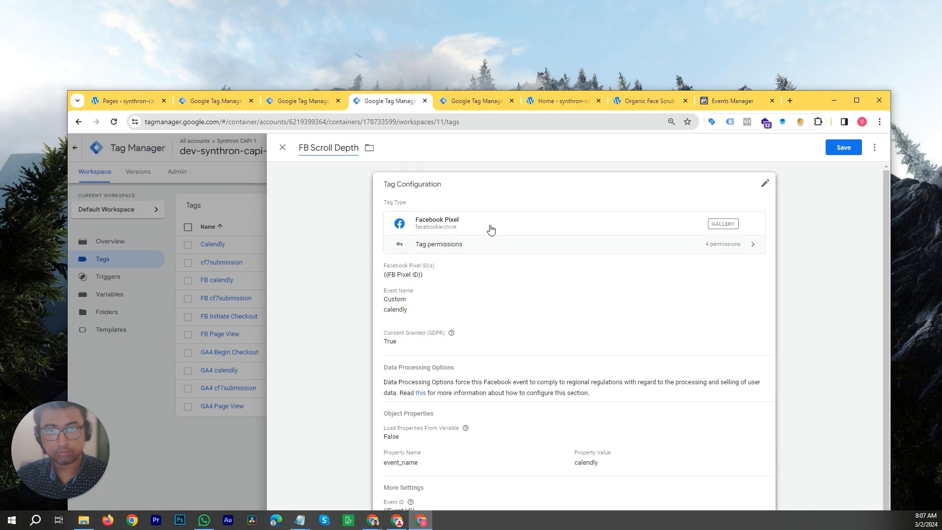
- Set the tag's custom event name to Scroll Depth_{{Scroll Depth Threshold}}
scroll(493, 228, down, 1)
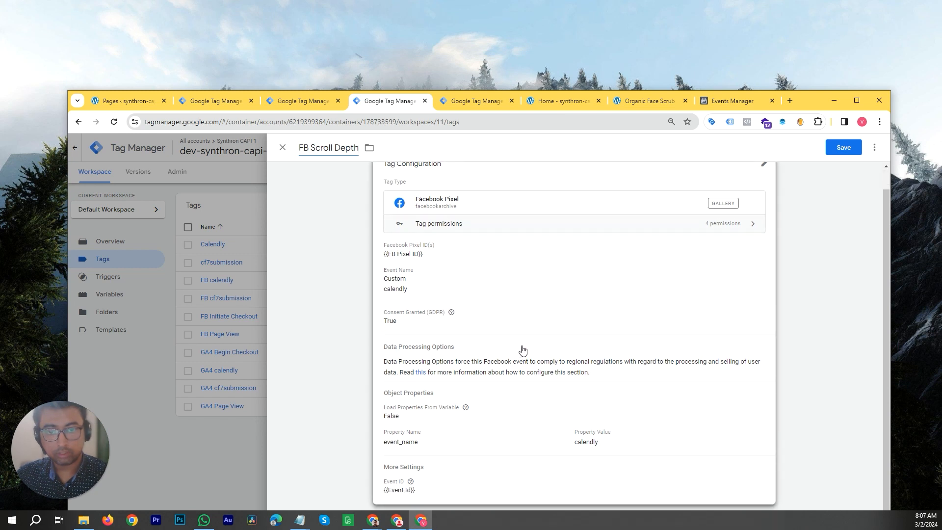
drag(810, 101, 821, 57)
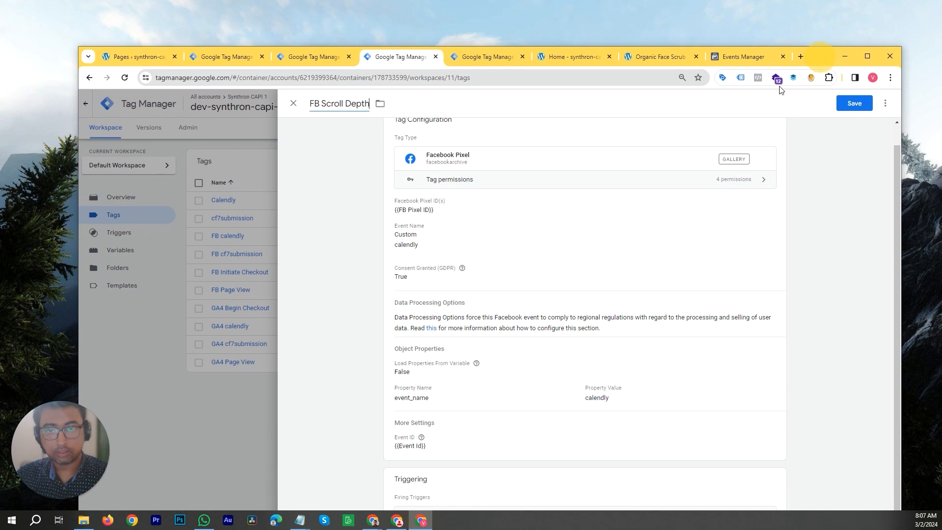
click(434, 246)
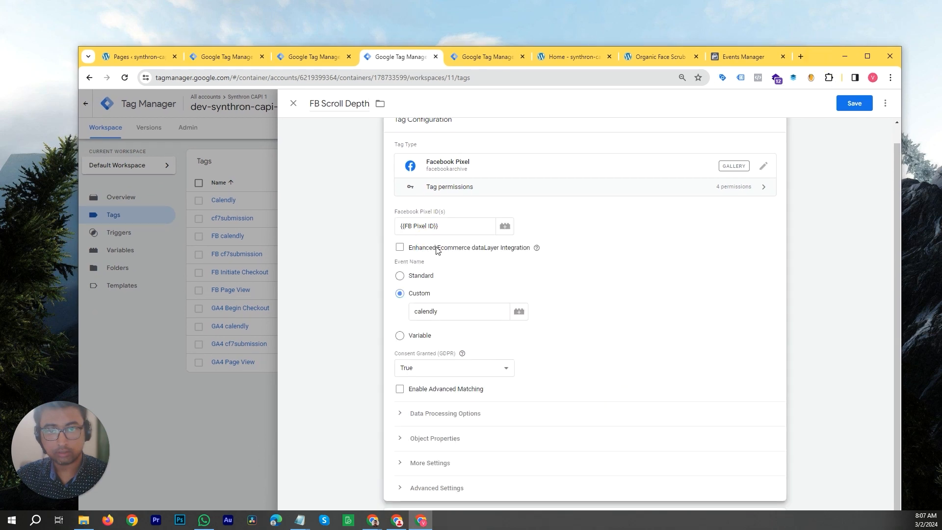
click(461, 313)
double_click(461, 313)
text(Scroll Depth_)
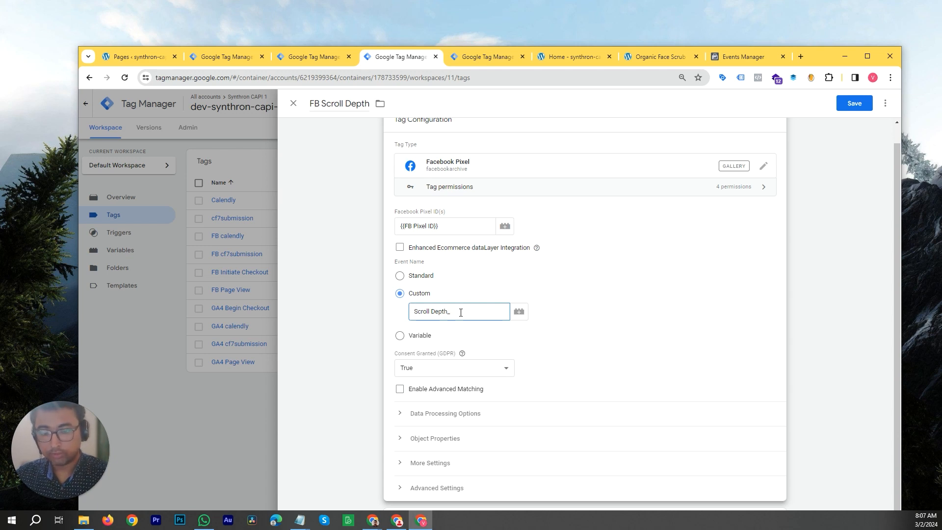
text({{)
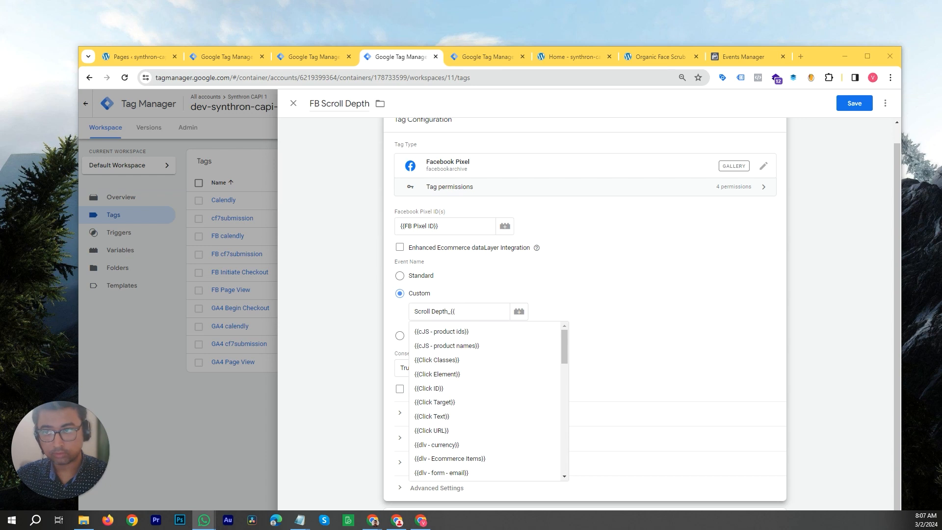
click(483, 315)
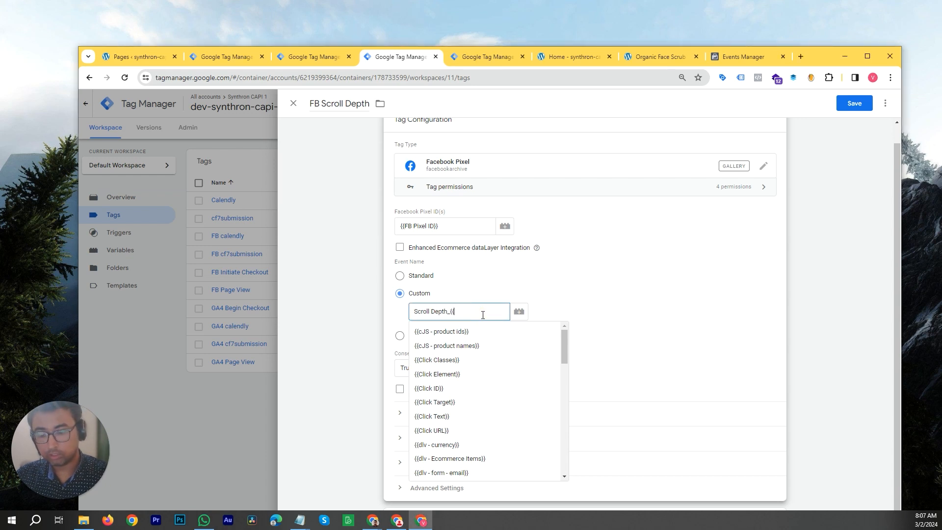
text(thre)
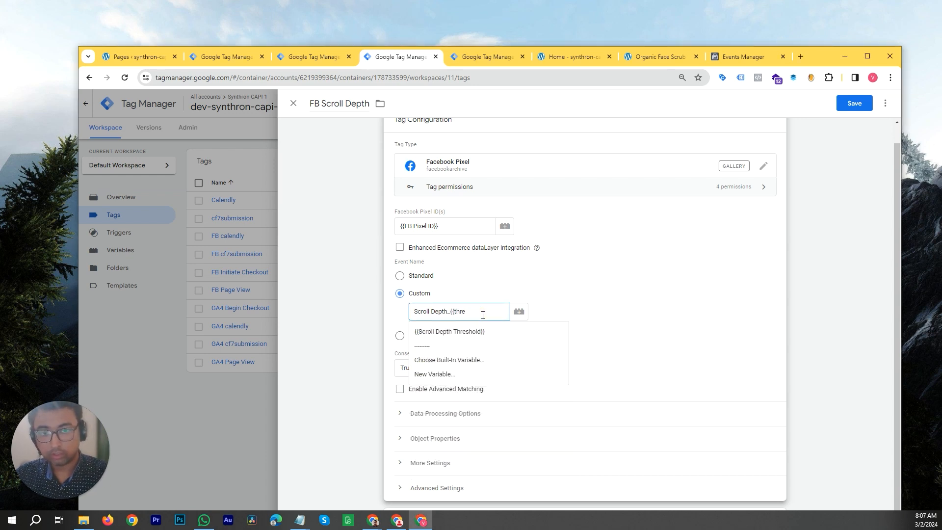
click(483, 336)
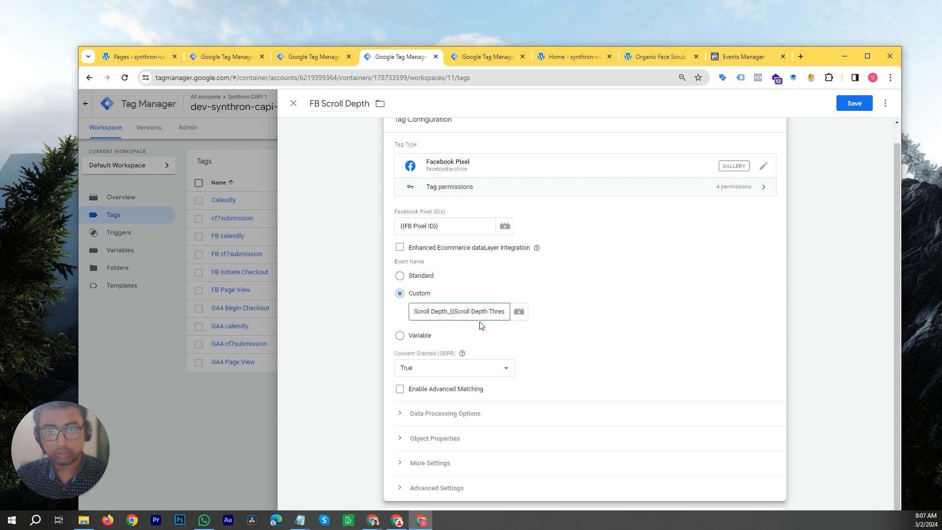
click(472, 314)
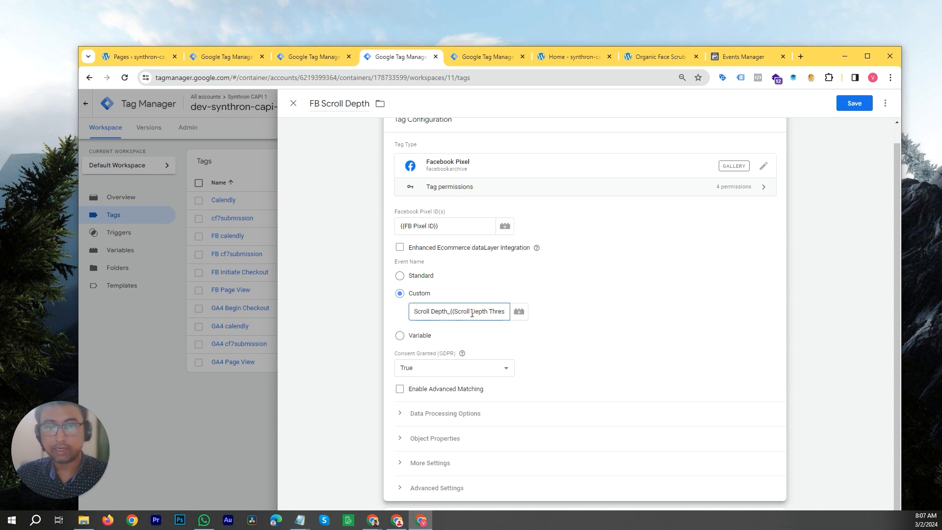
key(End)
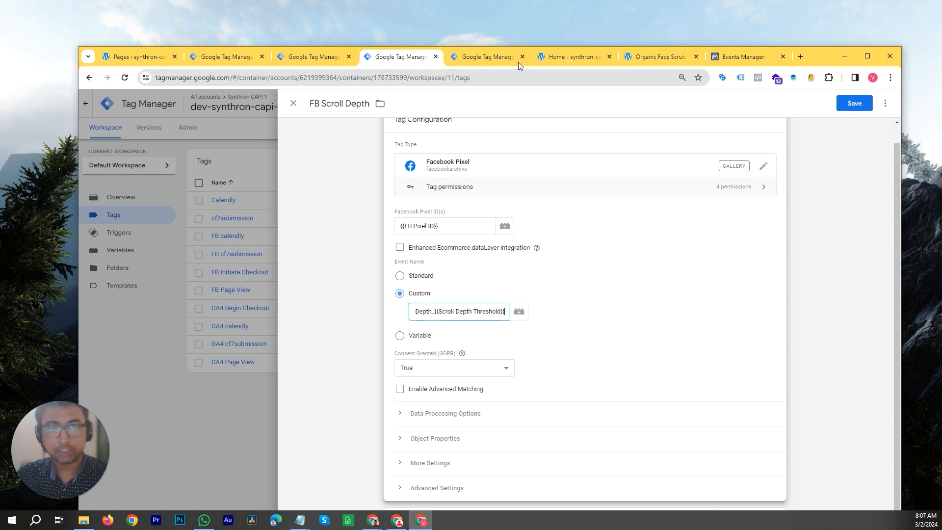
click(664, 59)
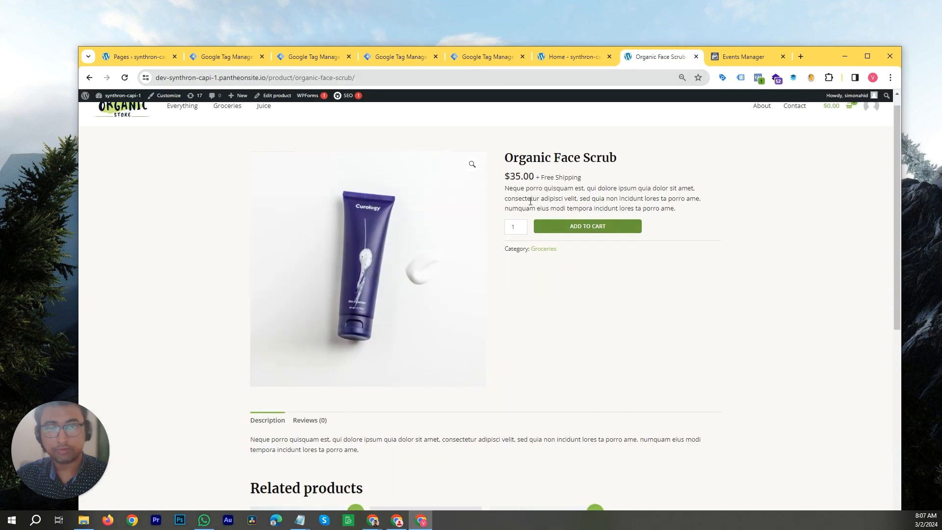
scroll(529, 211, down, 9)
scroll(491, 208, up, 10)
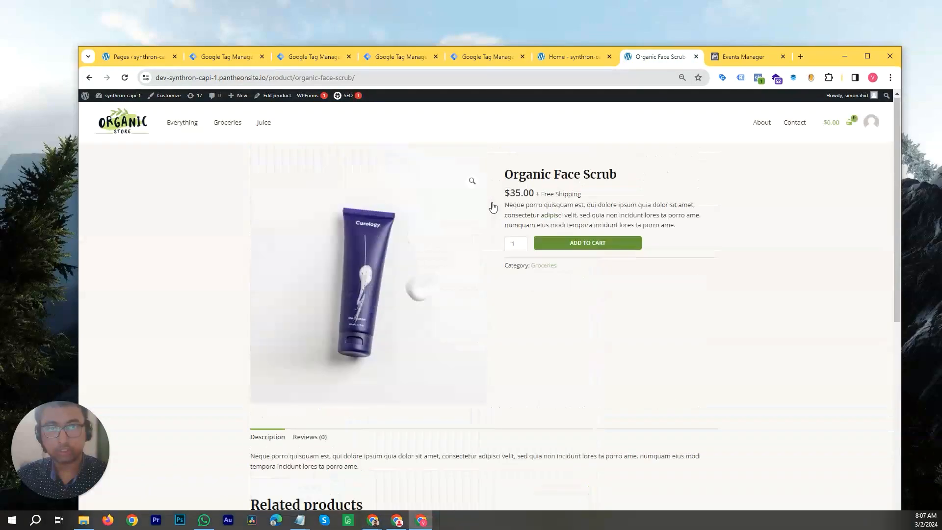
click(430, 60)
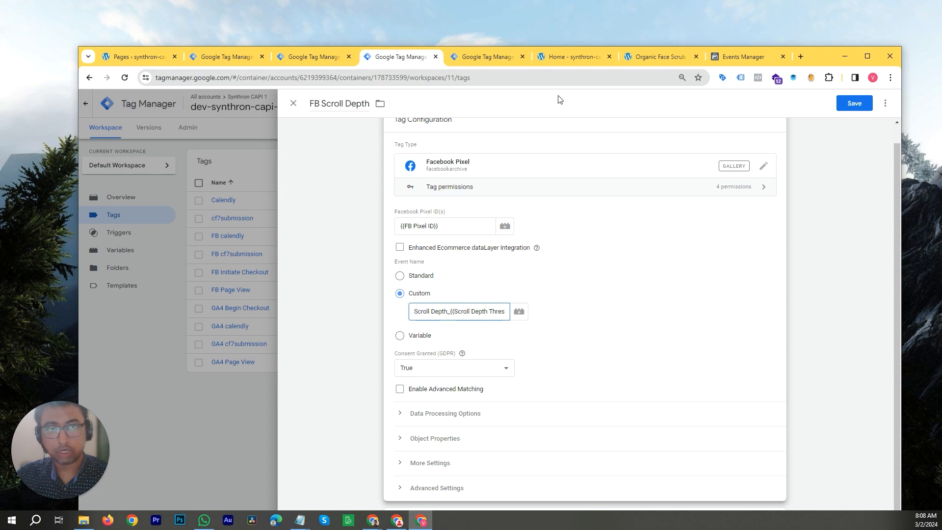
scroll(490, 319, down, 1)
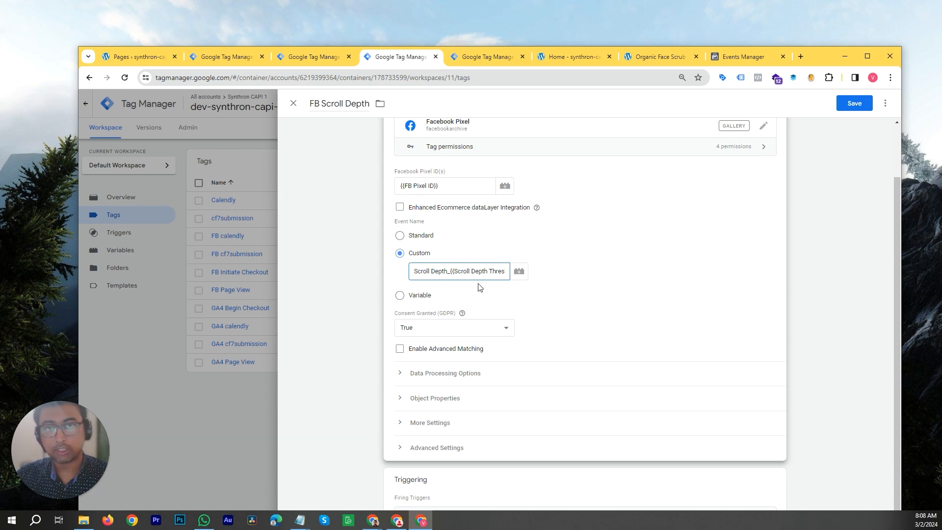
- Set the event_name object property value to Scroll Depth_{{Scroll Depth Threshold}}, reusing the custom event name
click(504, 319)
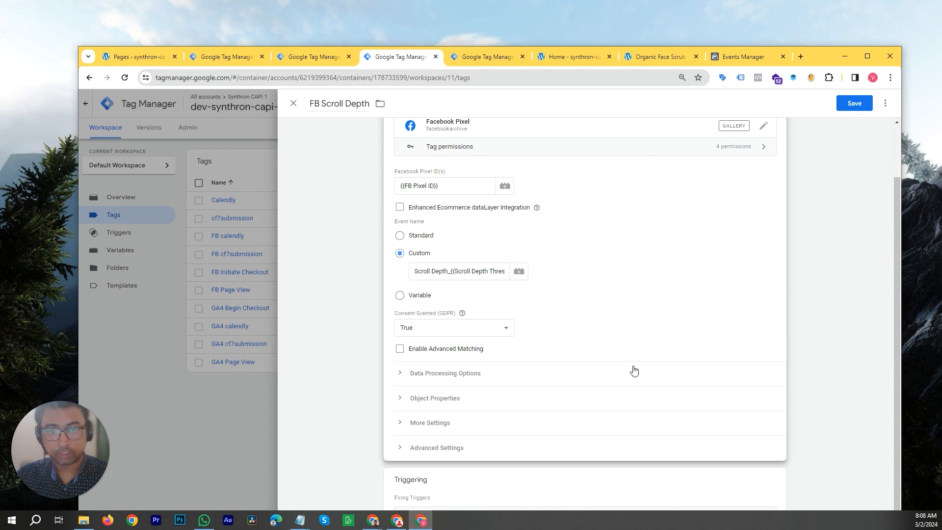
scroll(552, 332, up, 1)
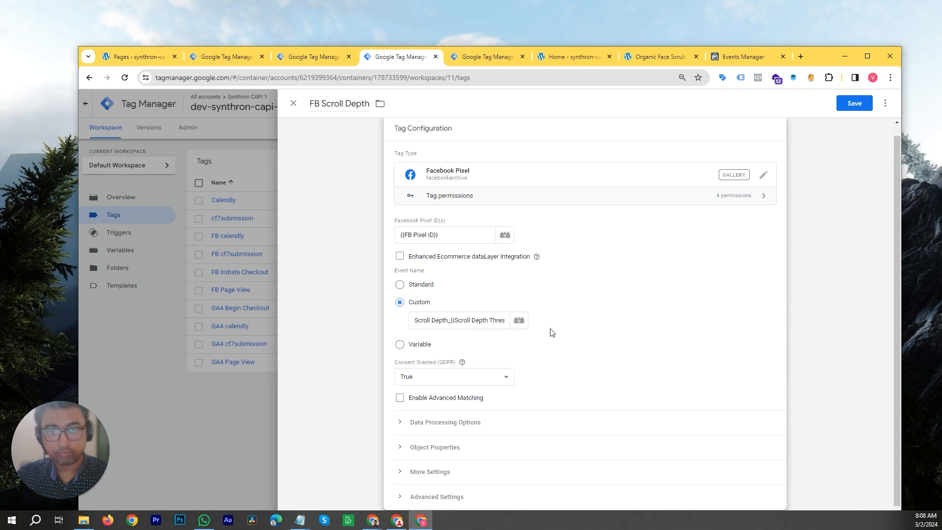
click(481, 319)
key(ctrl+a)
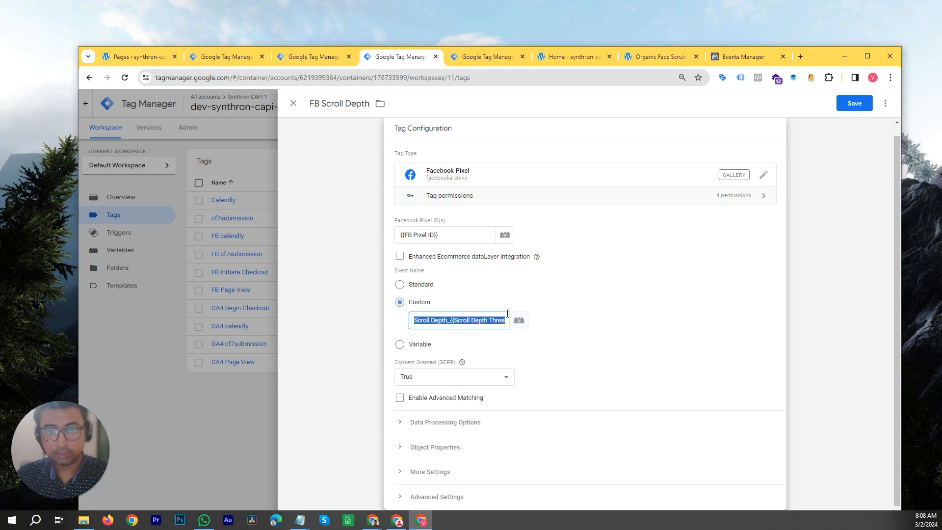
scroll(495, 323, down, 1)
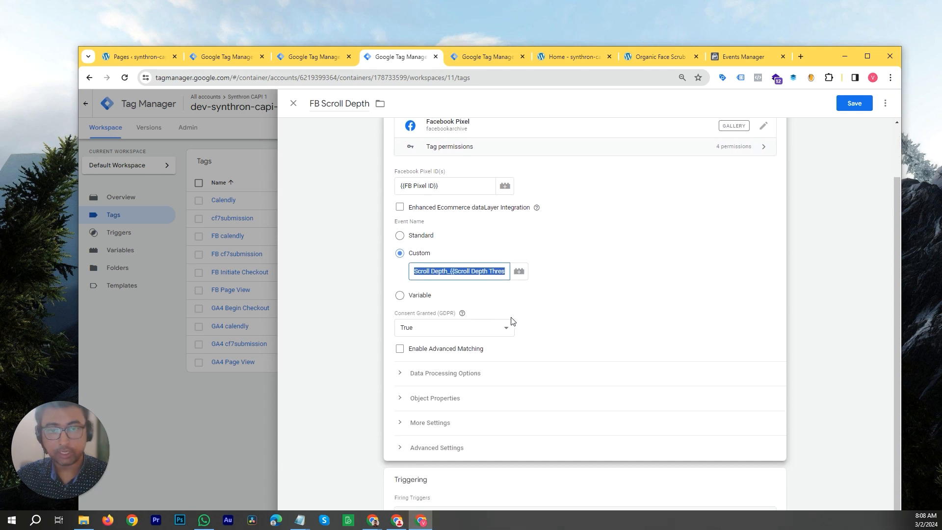
click(511, 399)
scroll(550, 363, down, 2)
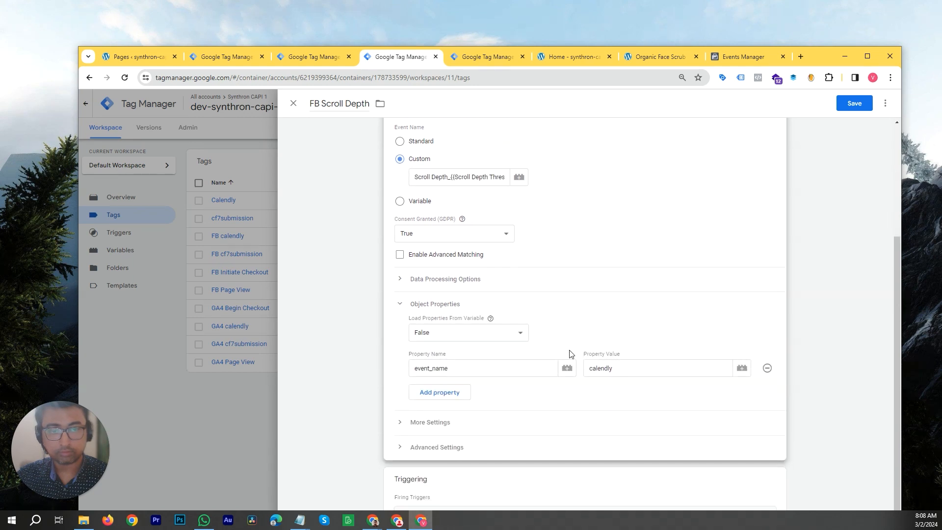
click(631, 370)
key(ctrl+a)
text(Scroll Depth_{{Scroll Depth Threshold}})
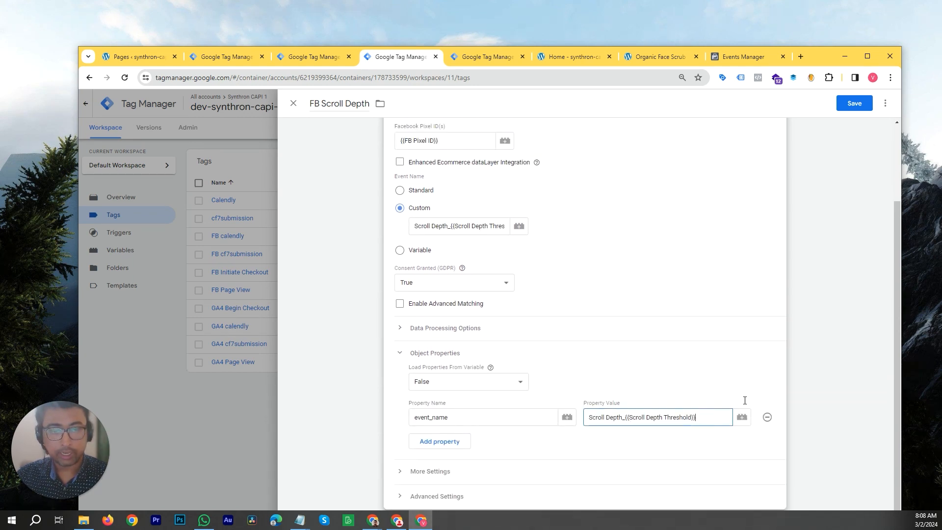
click(834, 387)
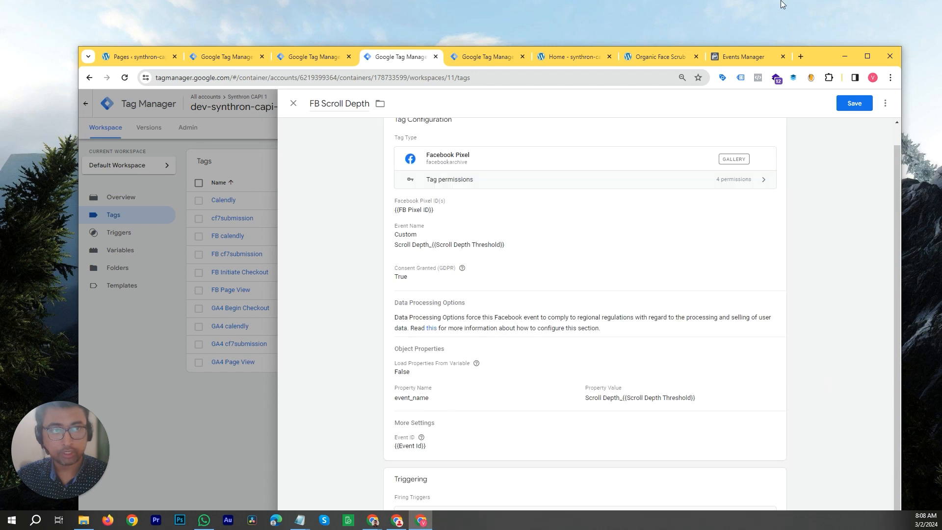
- Replace the FB Scroll Depth tag's Event - calendly trigger with Event - Scroll Depth and save the tag
drag(819, 57, 812, 23)
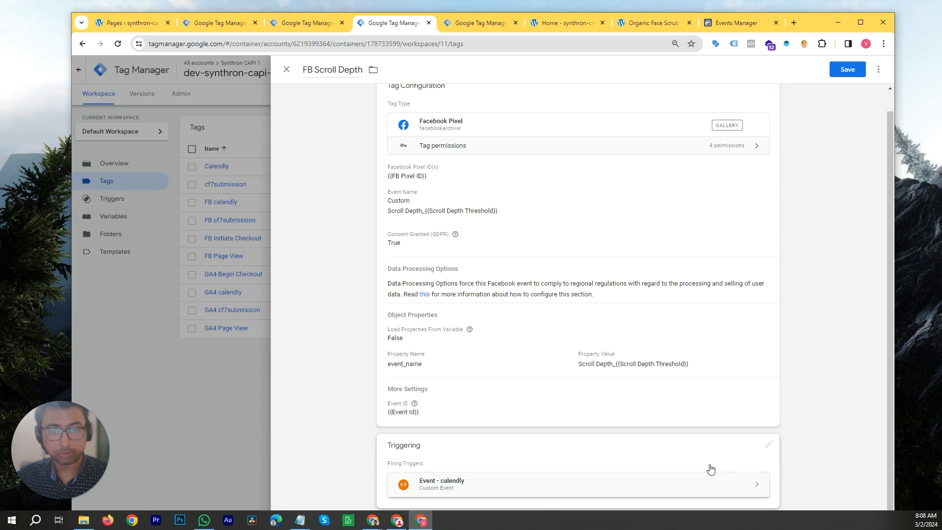
click(767, 449)
click(755, 488)
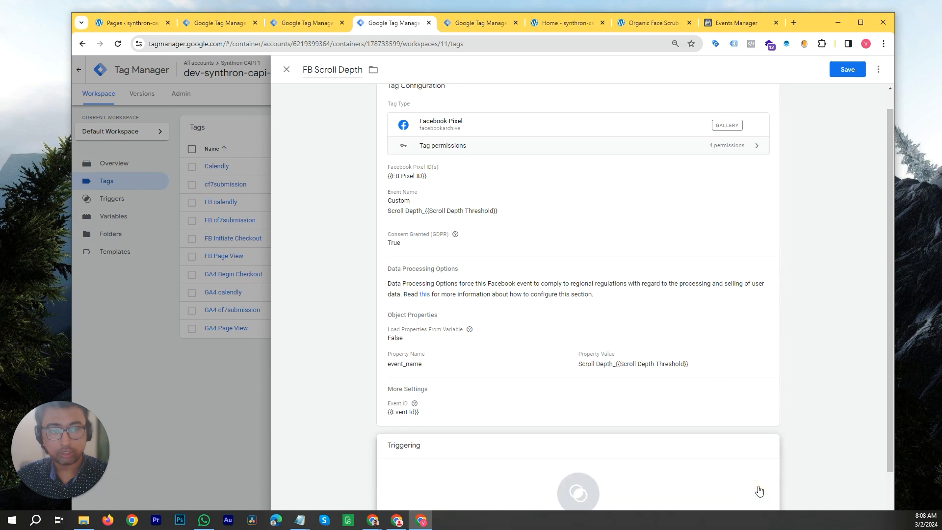
click(592, 493)
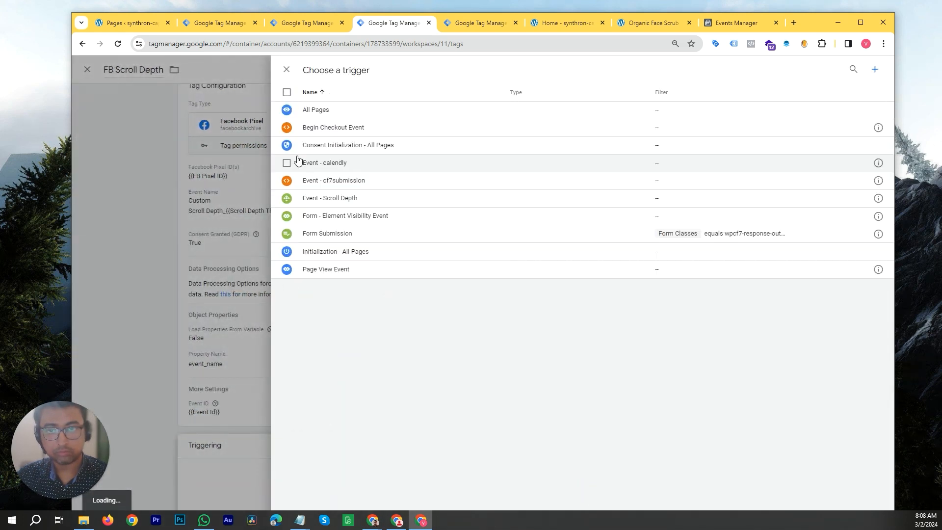
click(334, 202)
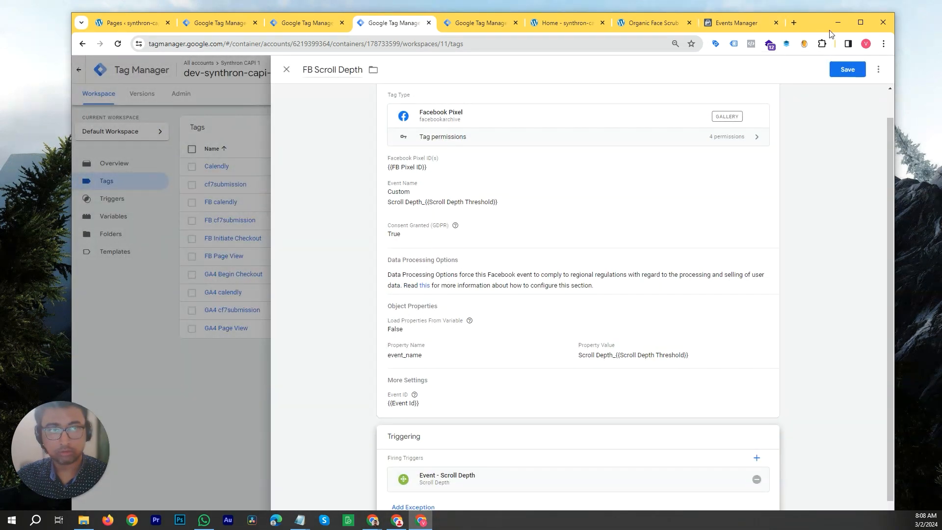
click(847, 74)
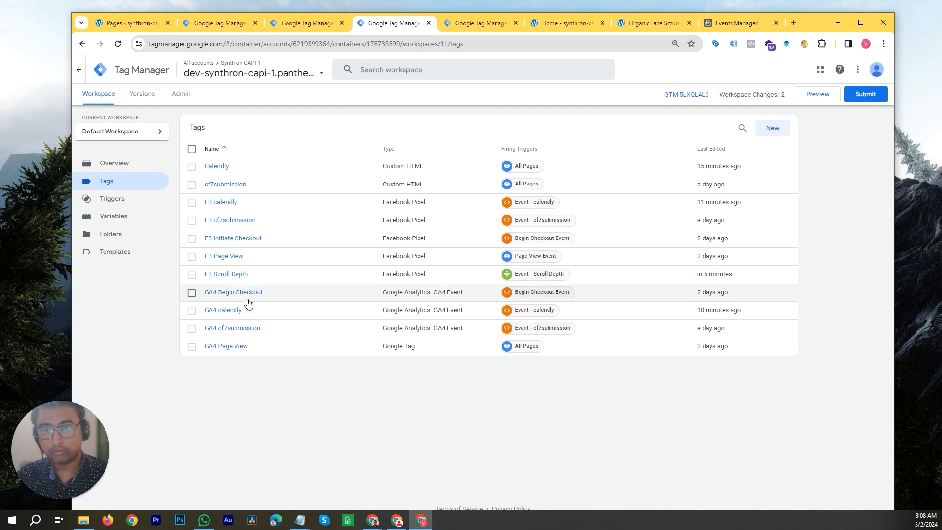
- Duplicate the GA4 calendly tag and rename the copy GA4 Scroll Depth
click(223, 310)
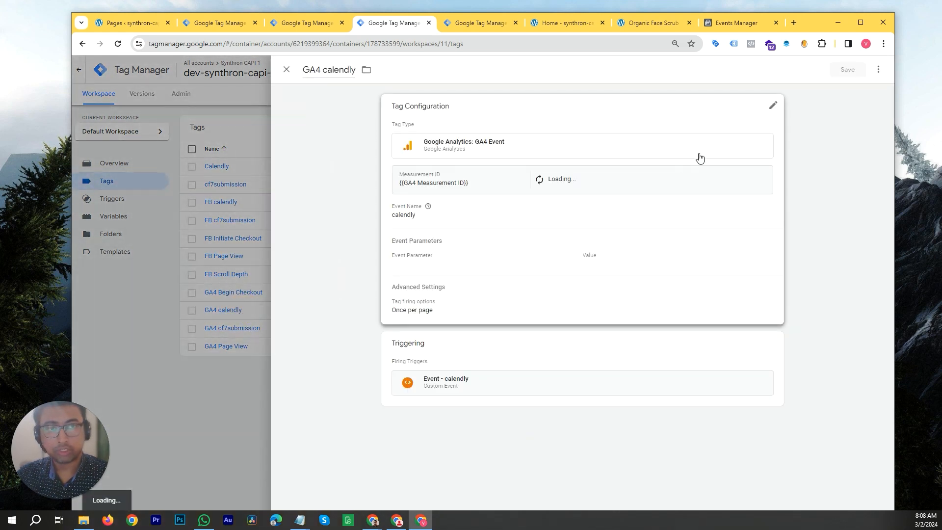
click(878, 69)
click(862, 91)
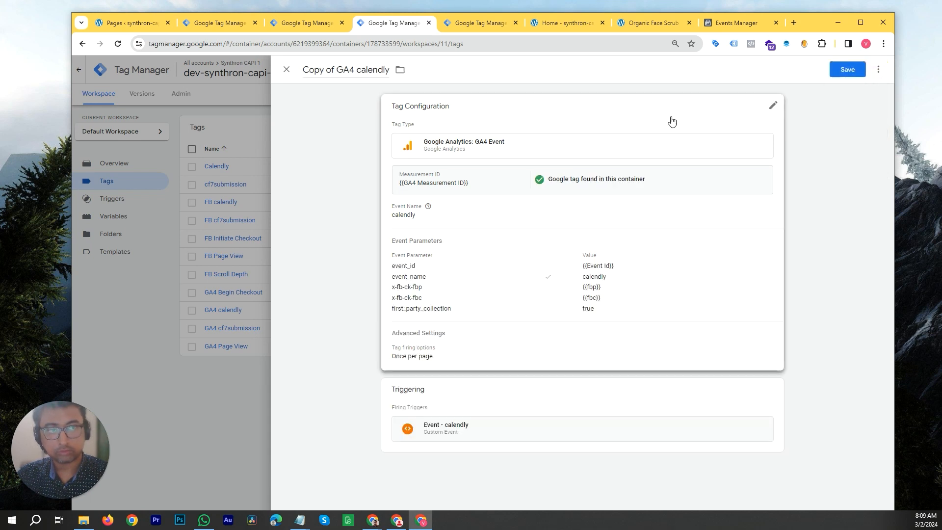
drag(817, 25, 811, 80)
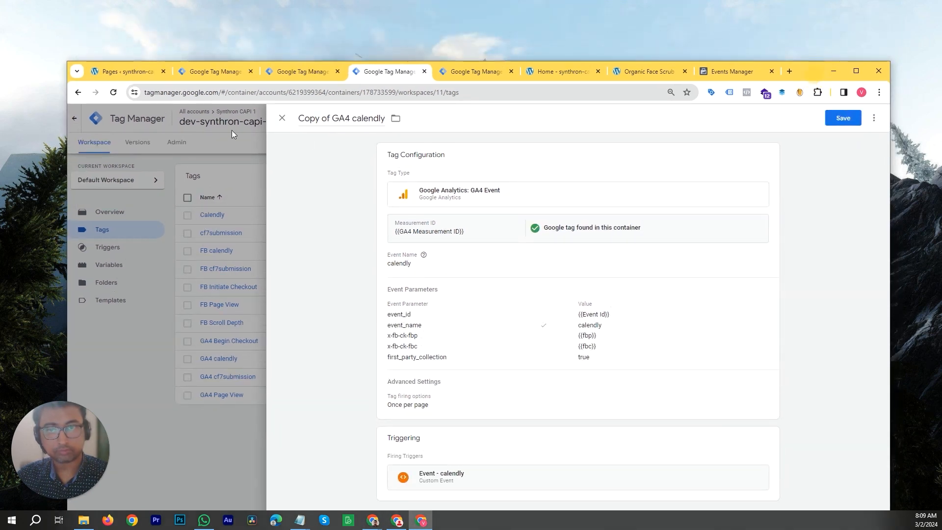
click(332, 118)
key(shift+Home)
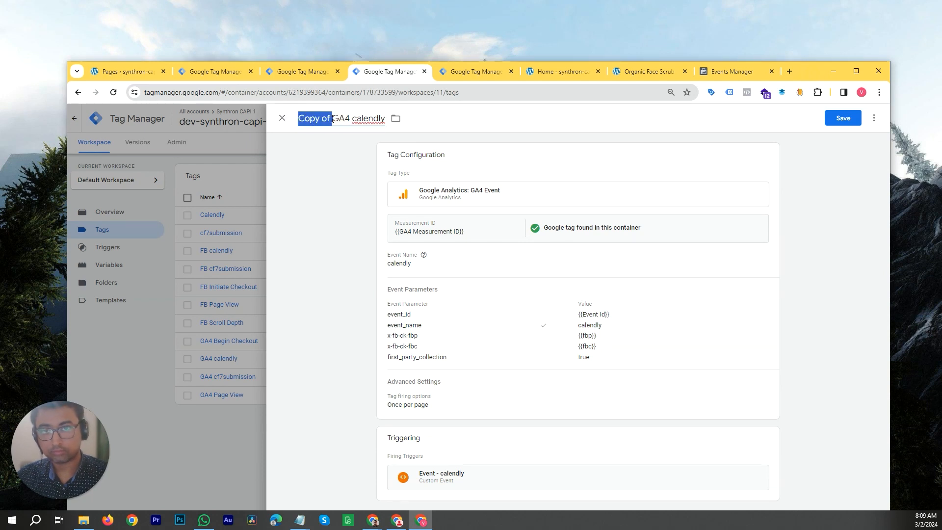
key(BackSpace)
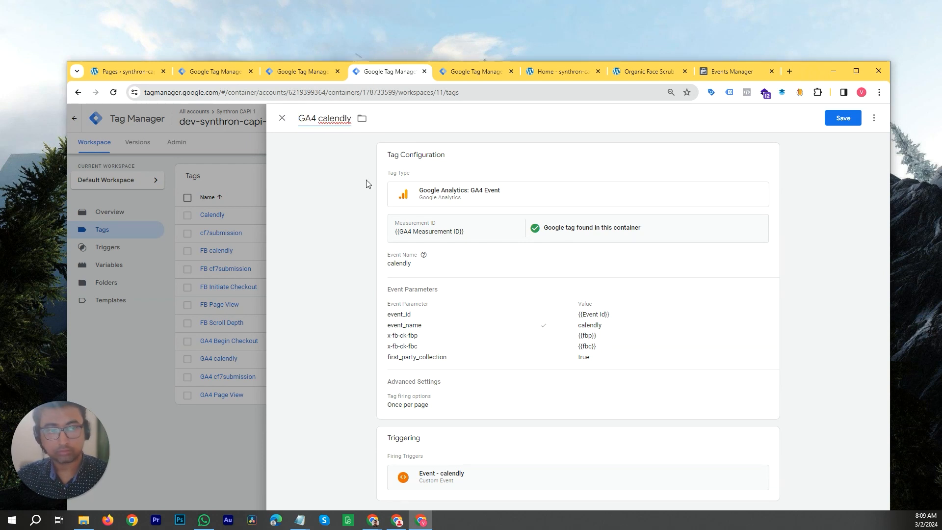
click(901, 371)
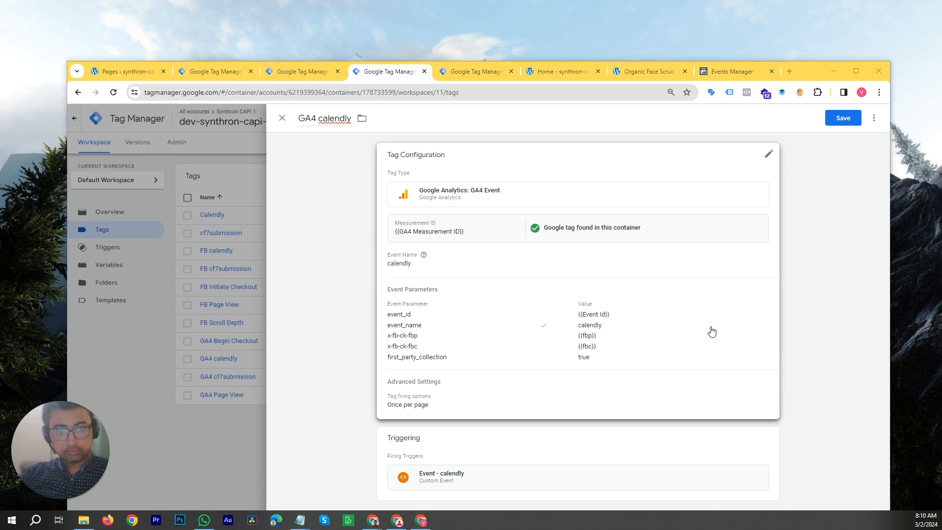
double_click(319, 118)
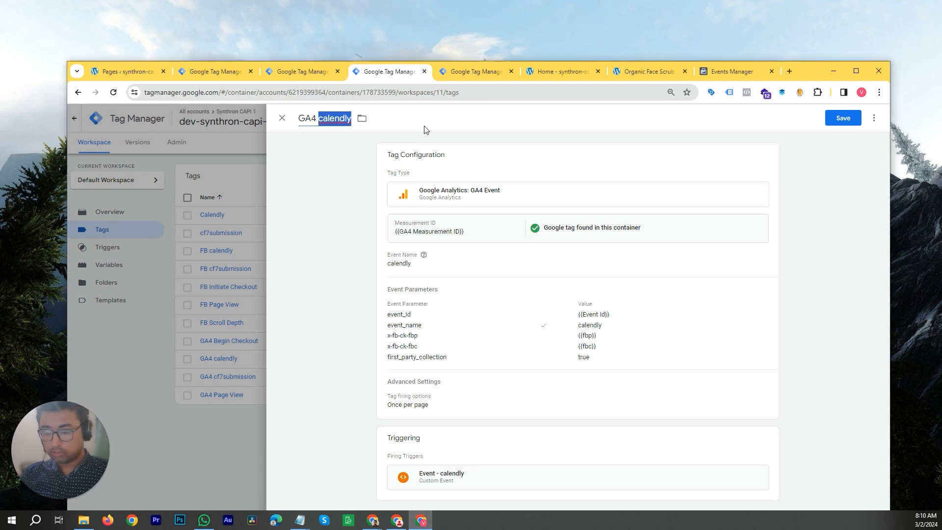
text(Scroll Depth)
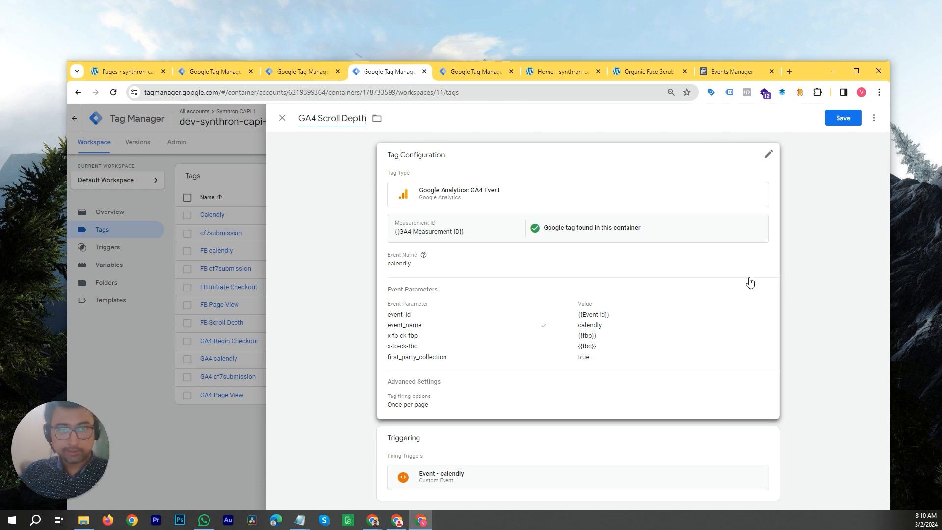
- Set the GA4 event name and the event_name parameter value to Scroll Depth_{{Scroll Depth Threshold}}
click(711, 304)
scroll(634, 342, down, 3)
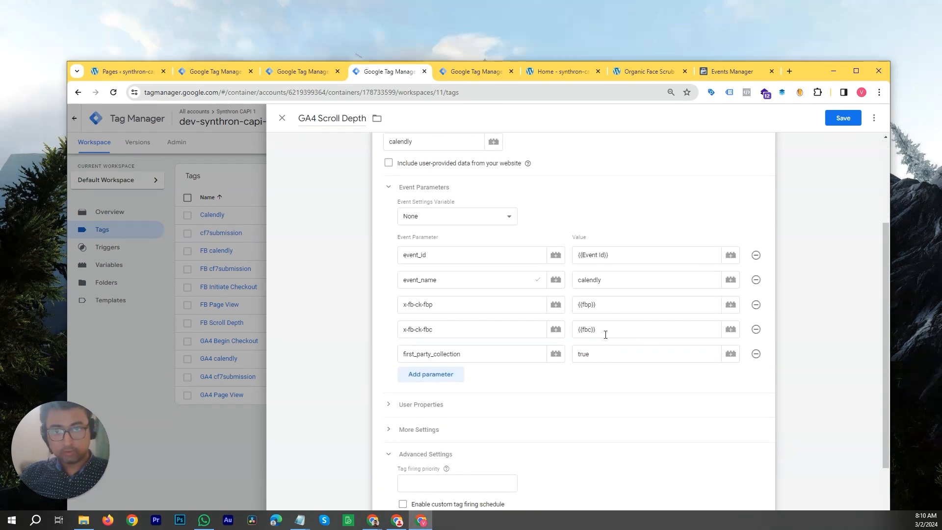
scroll(606, 333, up, 2)
click(450, 243)
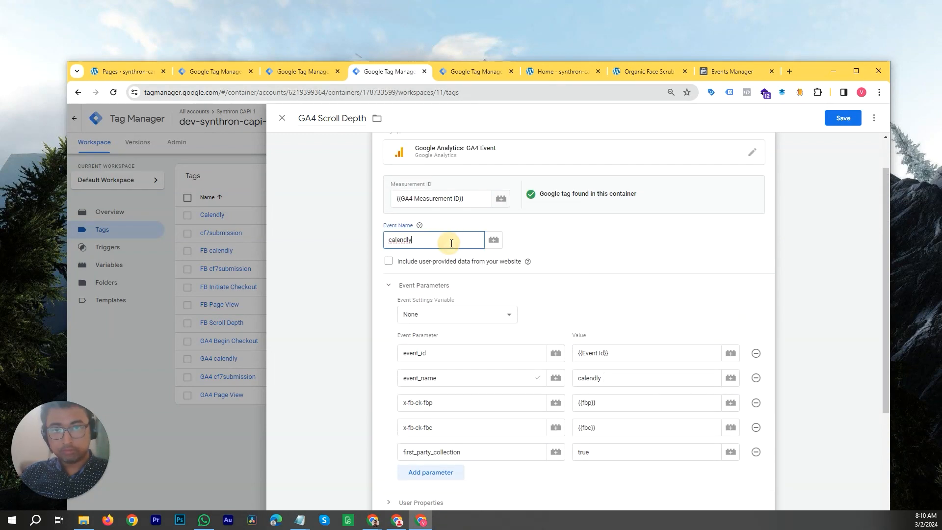
key(ctrl+a)
text(Depth_{{Scroll Depth Threshold}})
click(604, 276)
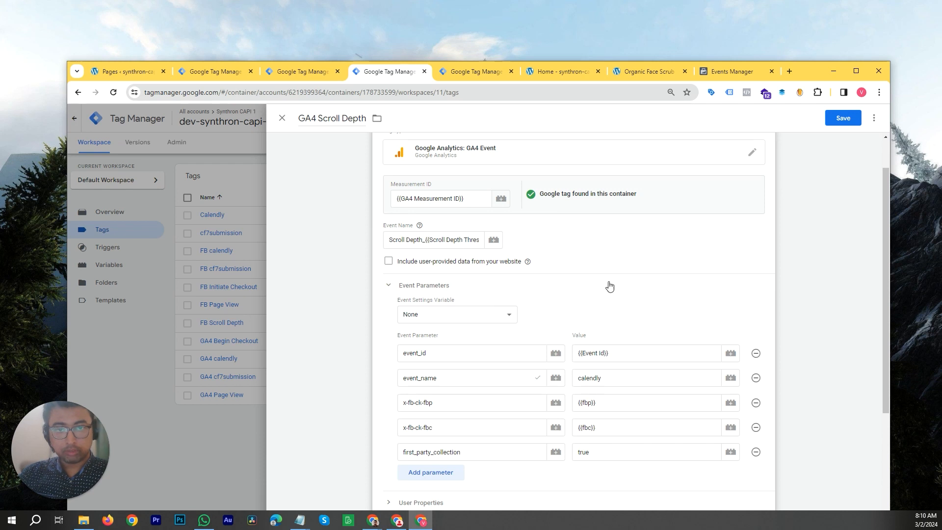
scroll(658, 328, down, 2)
click(607, 284)
key(ctrl+a)
text(Scroll Depth_{{Scroll Depth Threshold}})
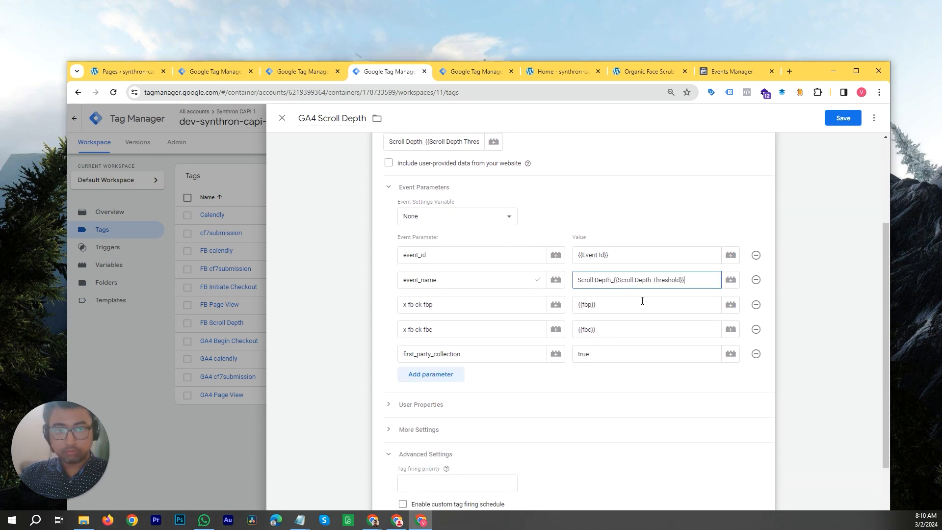
- Swap the GA4 Scroll Depth tag's firing trigger to Event - Scroll Depth and save it
scroll(643, 331, down, 3)
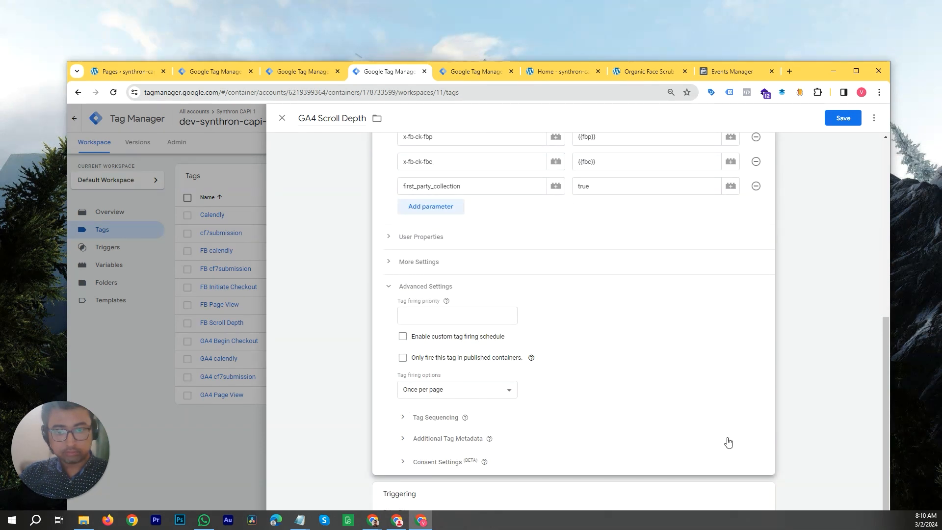
drag(811, 74, 806, 19)
click(761, 441)
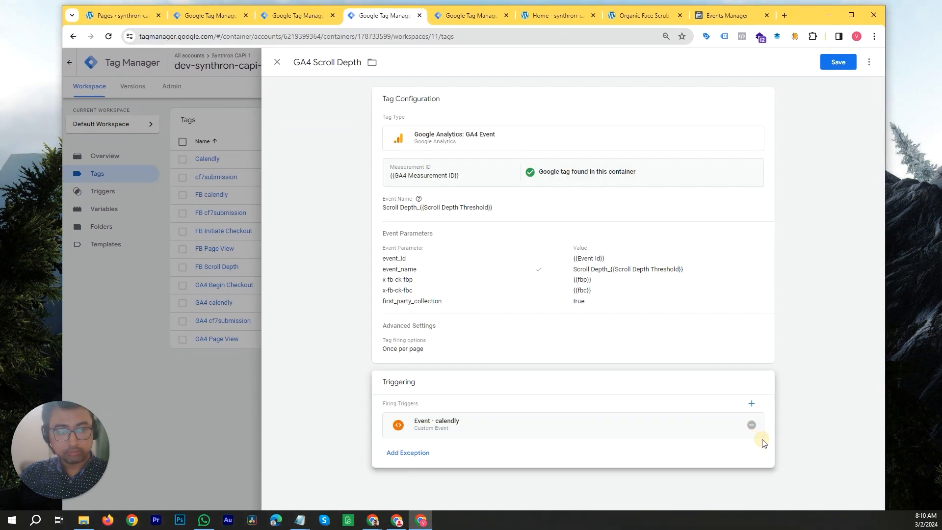
click(754, 428)
click(608, 454)
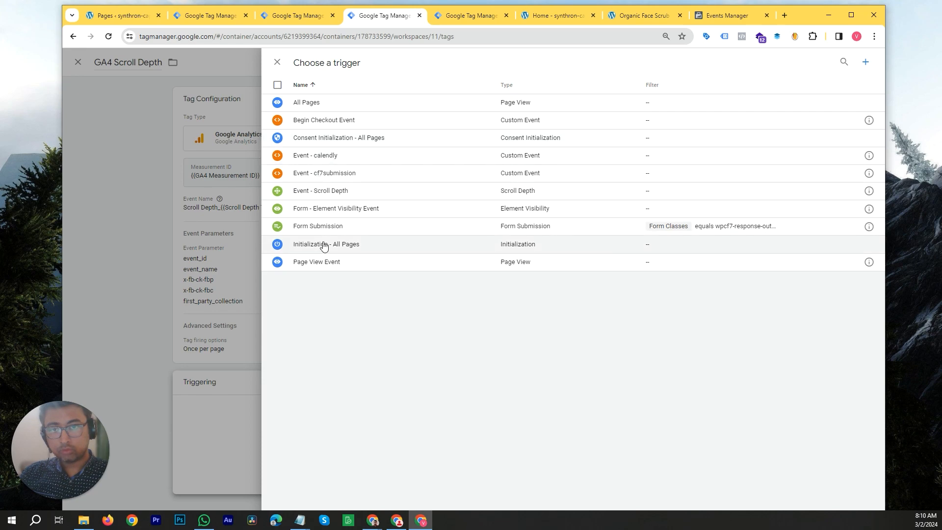
click(337, 194)
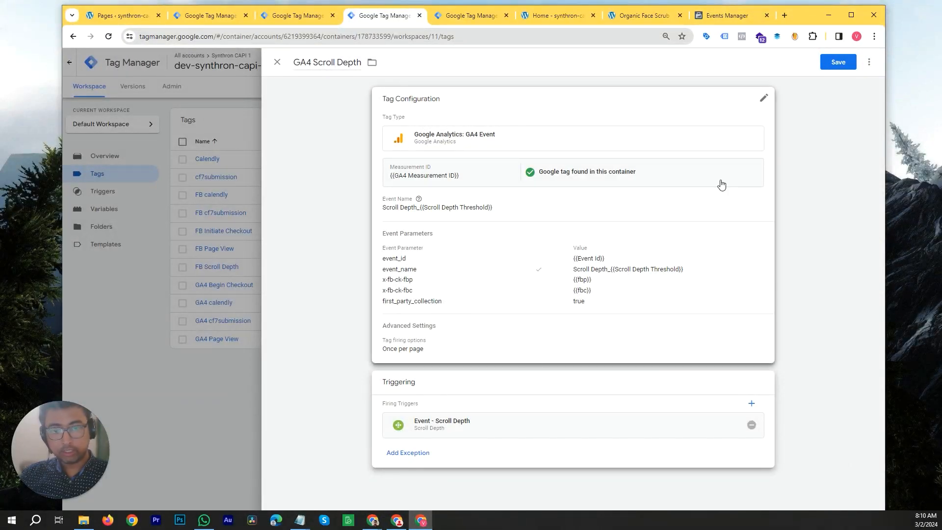
click(842, 64)
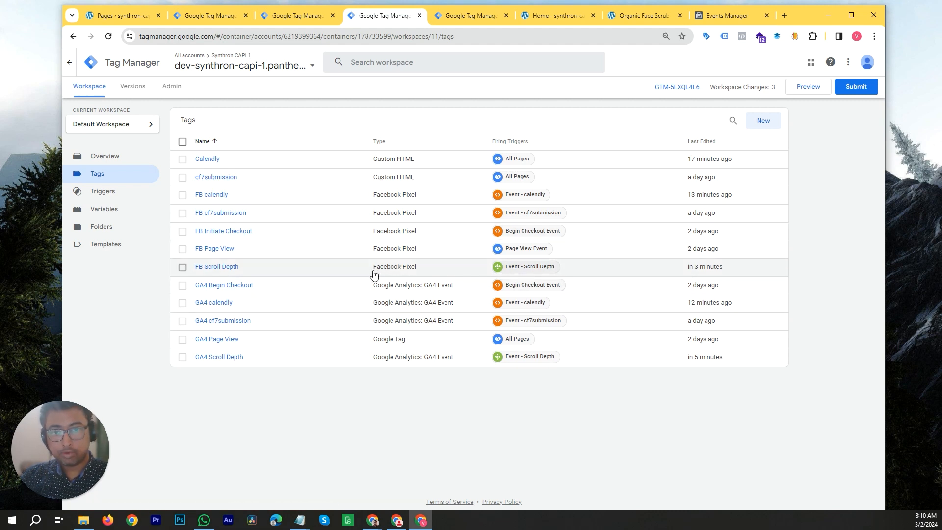
- Launch Preview mode, connect Tag Assistant to the site, and scroll the home page to fire scroll events
click(809, 87)
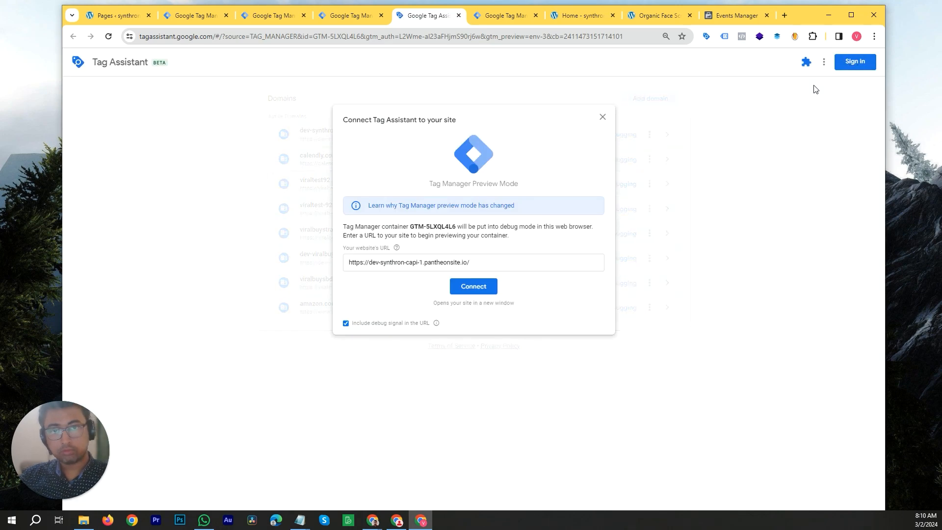
click(479, 290)
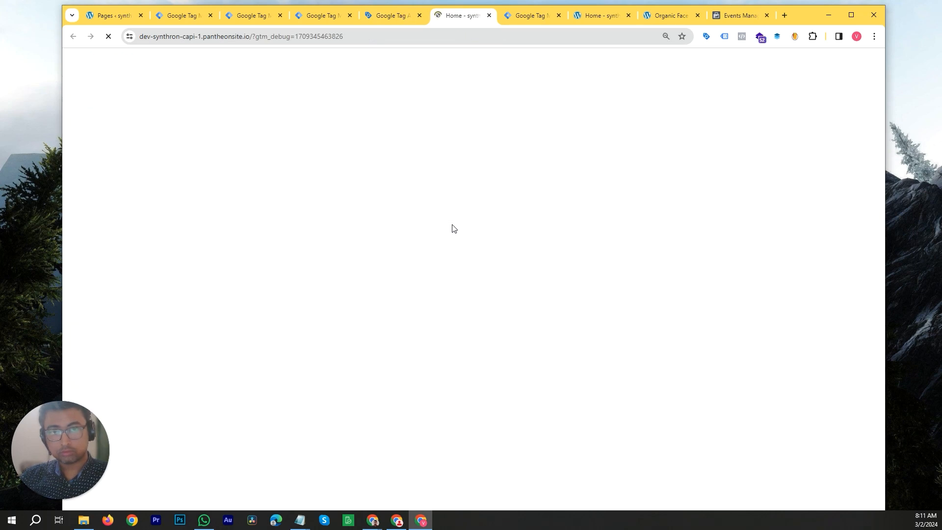
scroll(468, 250, down, 20)
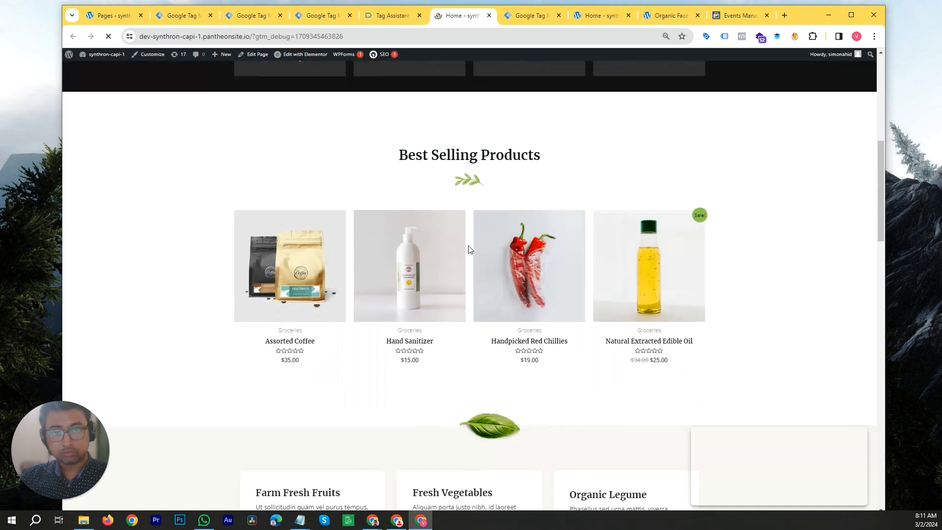
scroll(508, 267, down, 5)
scroll(520, 272, up, 20)
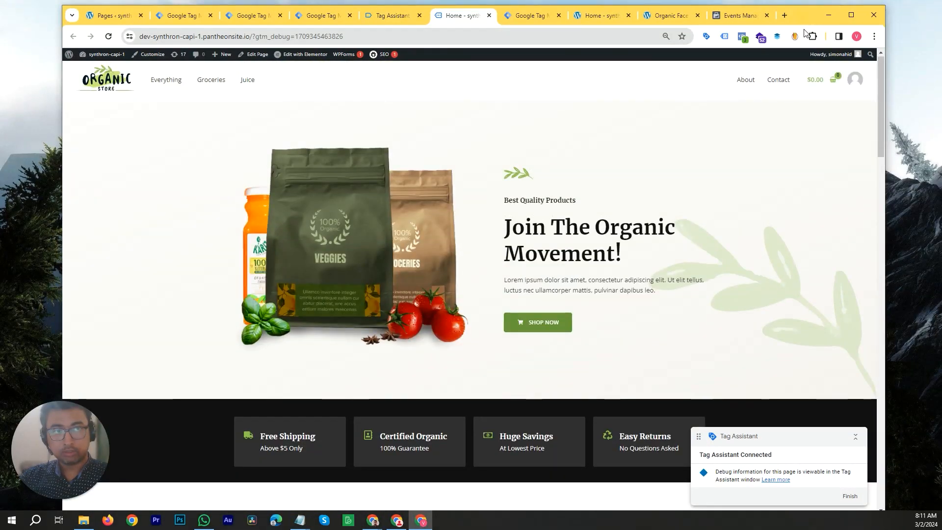
- Switch to the Tag Assistant window to review which tags fired
drag(801, 16, 808, 100)
click(400, 98)
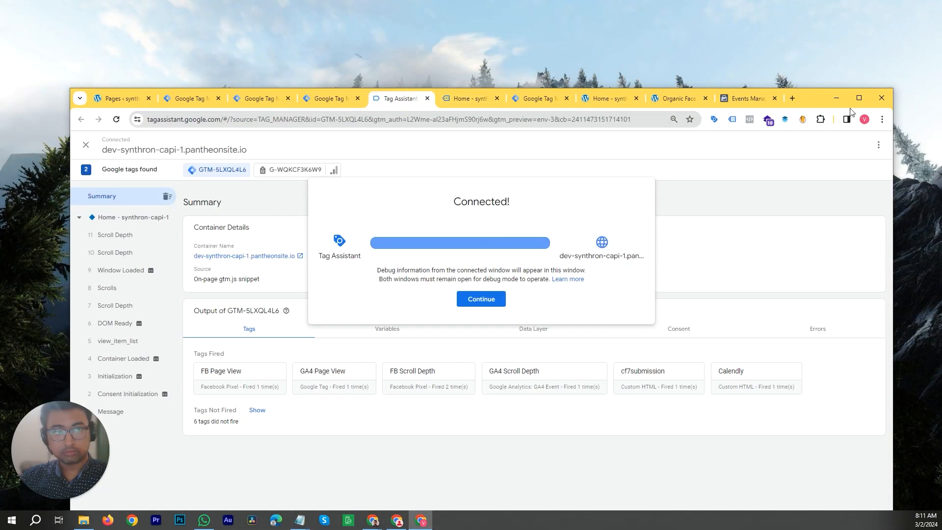
drag(811, 98, 802, 21)
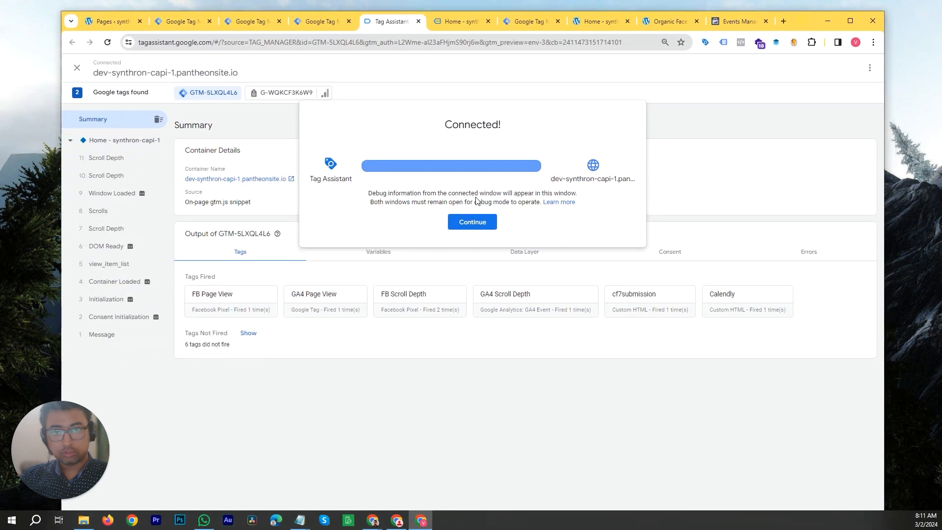
- Open the latest Scroll Depth event in Tag Assistant and inspect its variables
click(473, 223)
click(116, 162)
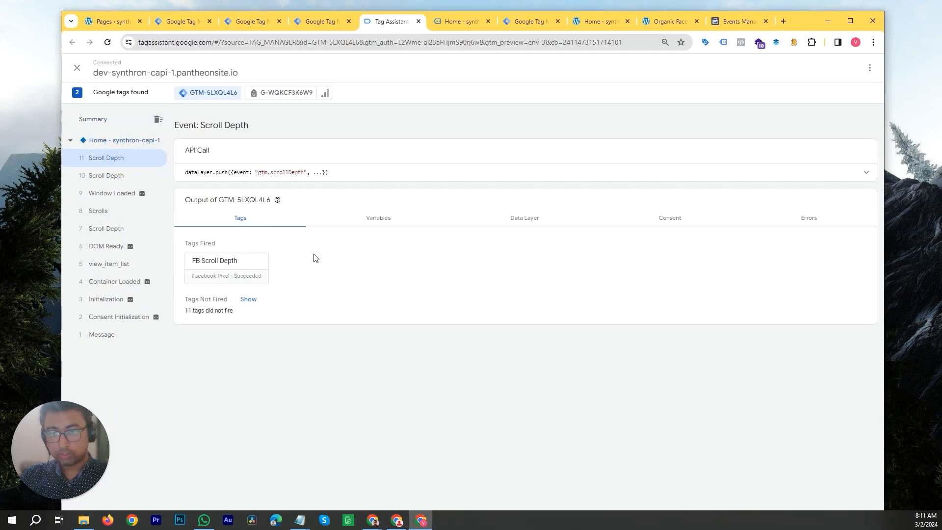
click(386, 216)
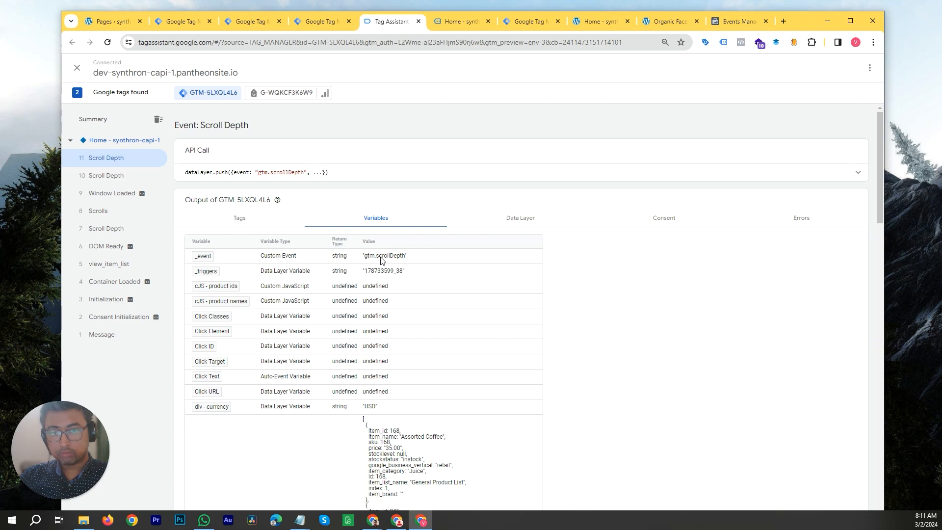
scroll(385, 284, down, 3)
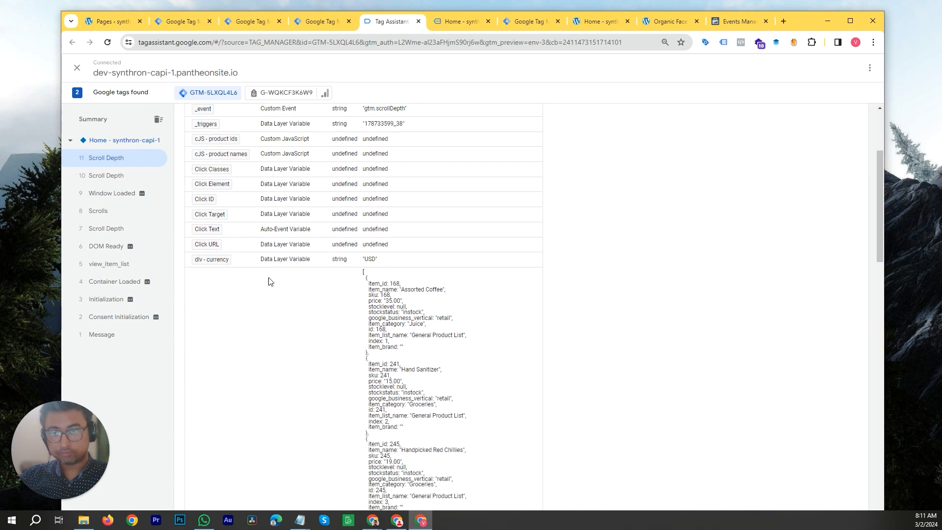
scroll(269, 282, down, 10)
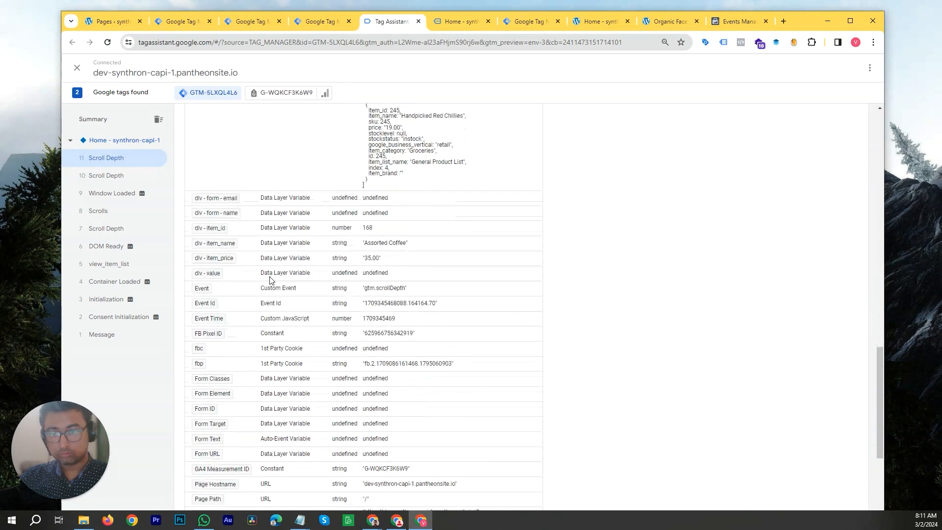
scroll(259, 270, down, 2)
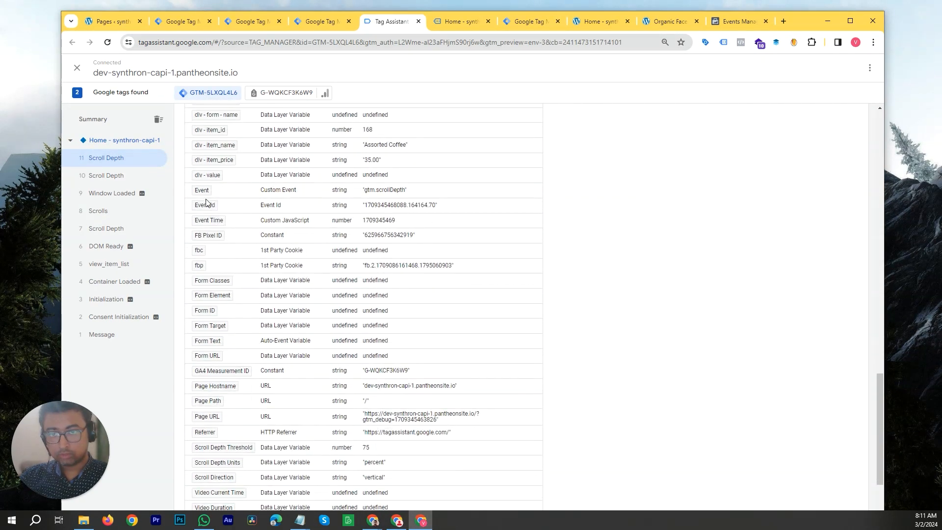
click(385, 193)
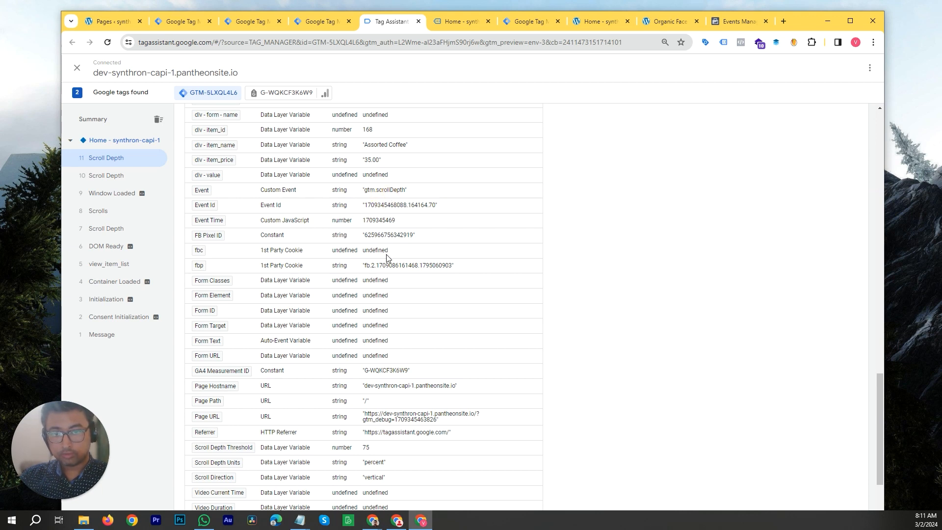
scroll(387, 258, down, 2)
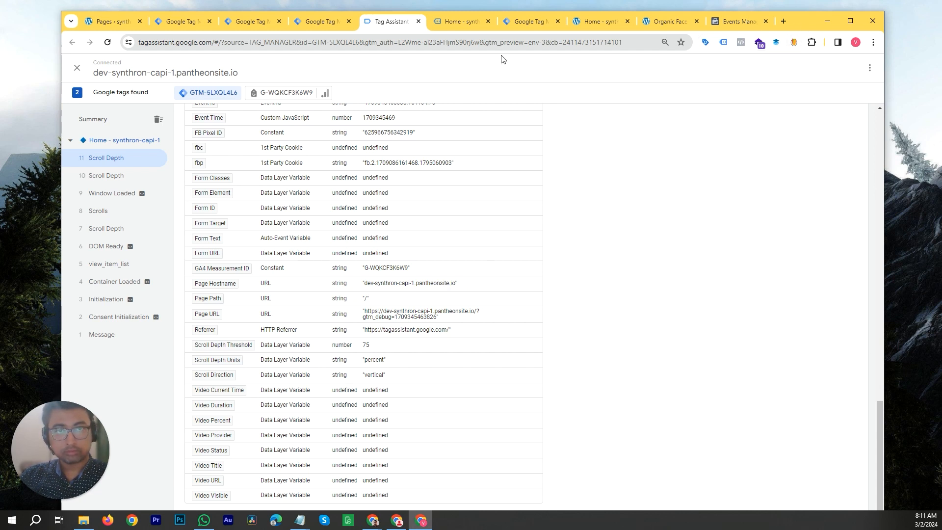
- Submit and publish the web container workspace without a version description, then return to the workspace overview
drag(796, 22, 841, 117)
click(364, 118)
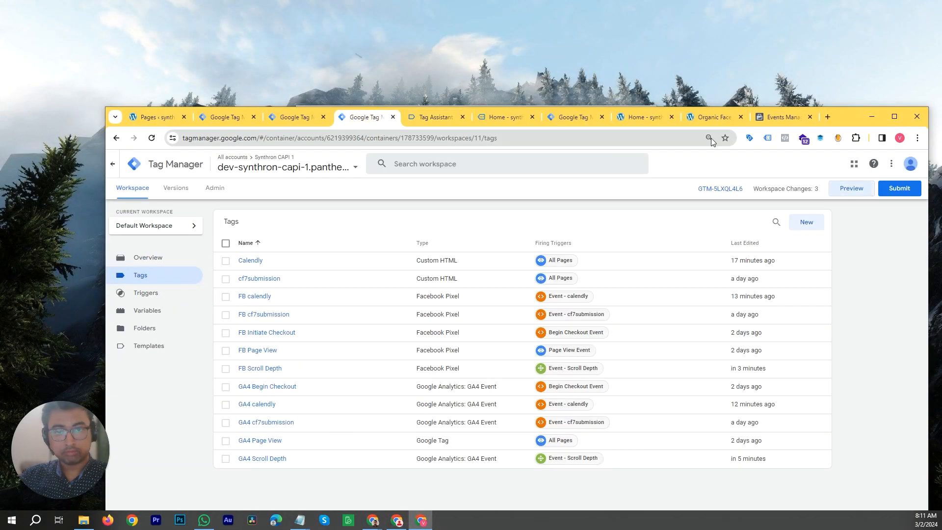
drag(838, 123, 795, 54)
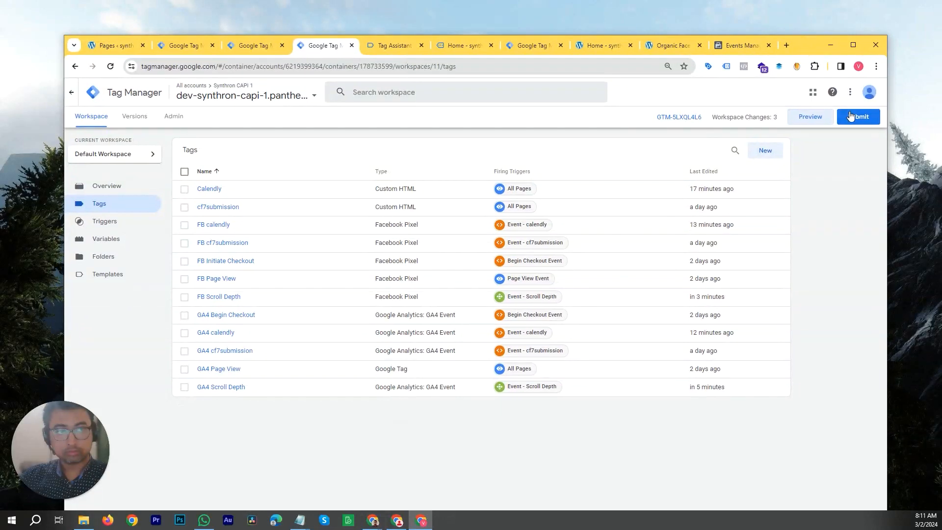
click(855, 117)
click(856, 91)
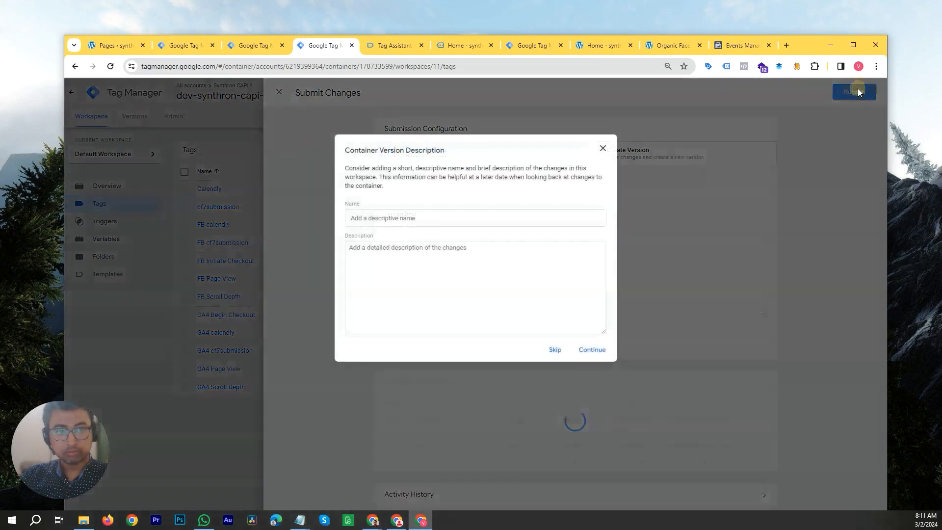
click(583, 351)
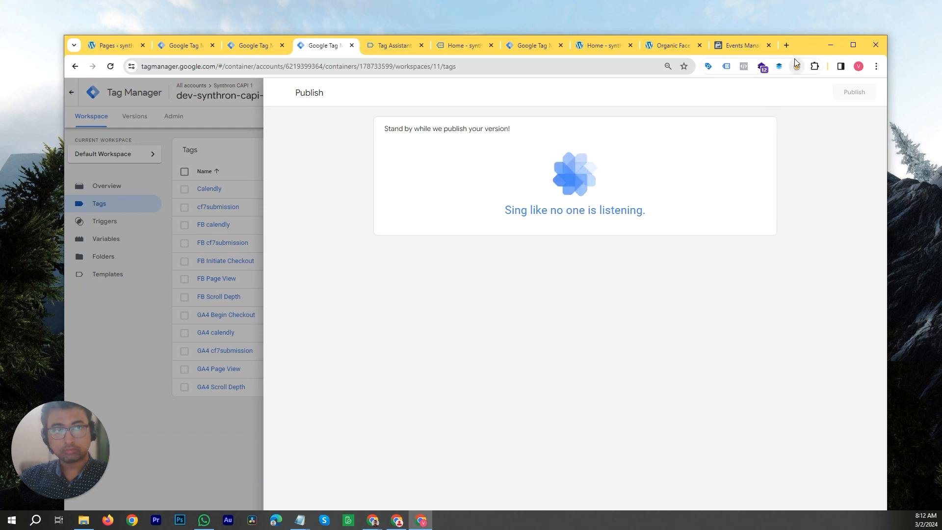
drag(799, 47, 791, 27)
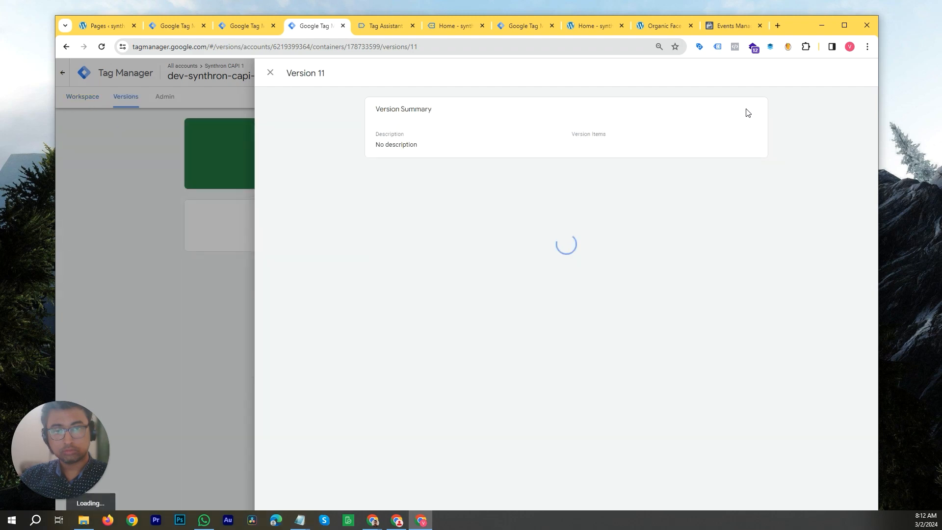
click(148, 229)
click(95, 99)
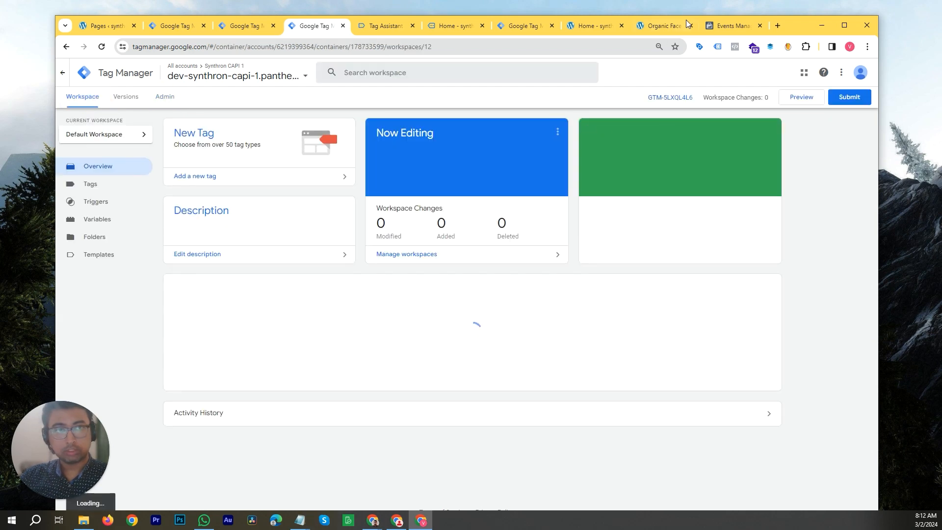
- Check the Scroll Depth_75 and Scroll Depth_50 events in Events Manager Test events by expanding their details
click(726, 25)
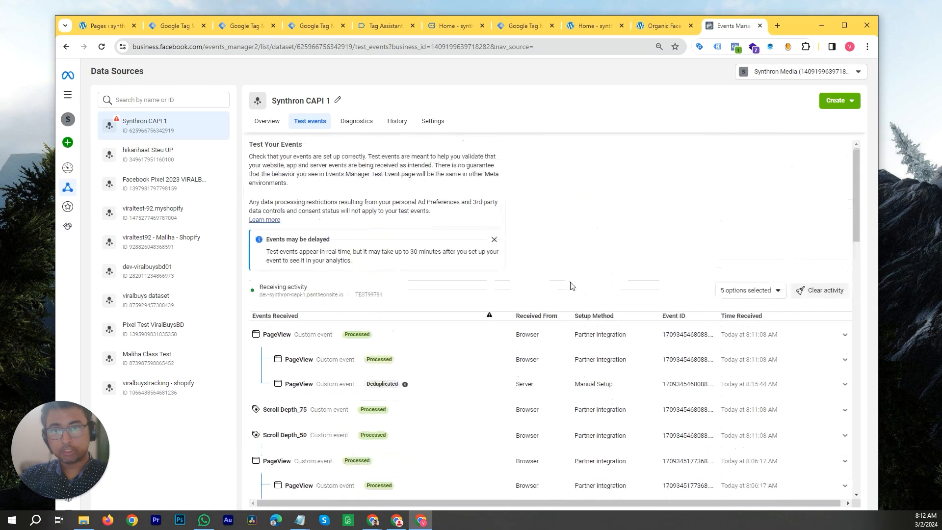
scroll(425, 336, down, 4)
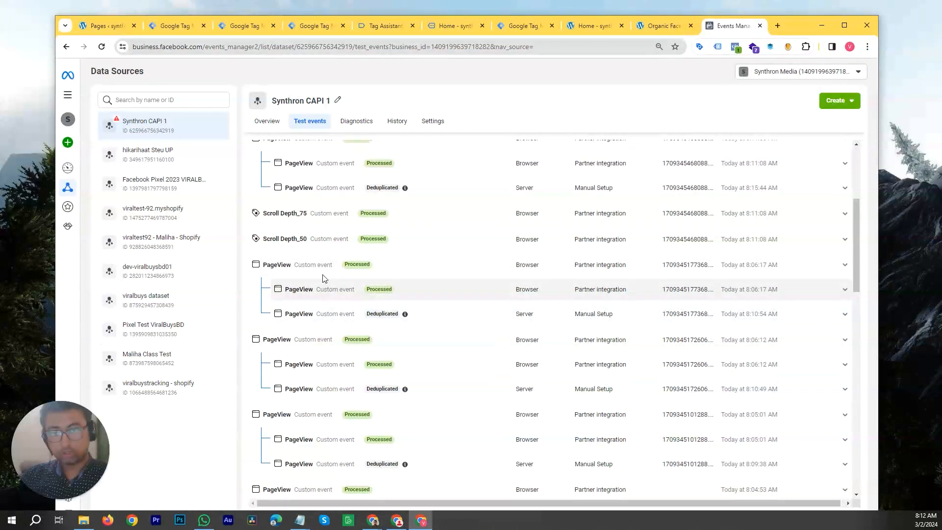
click(317, 240)
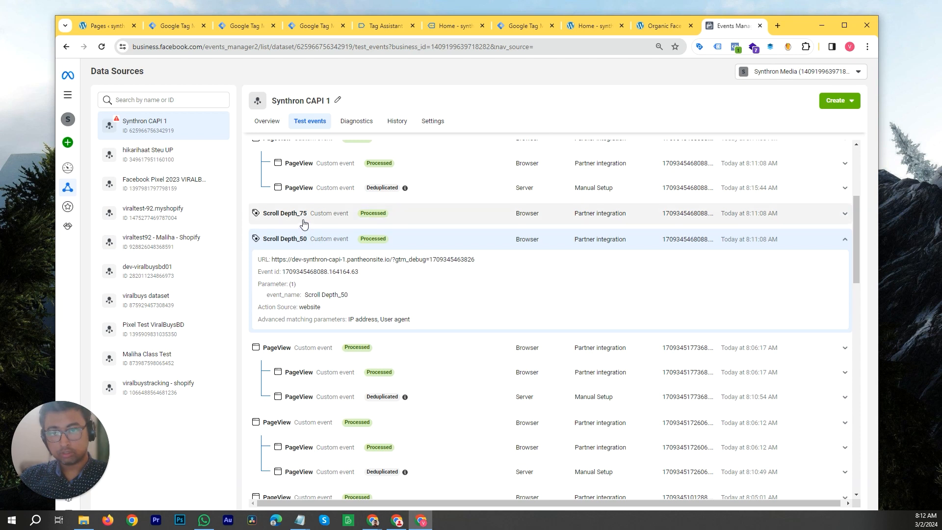
click(303, 223)
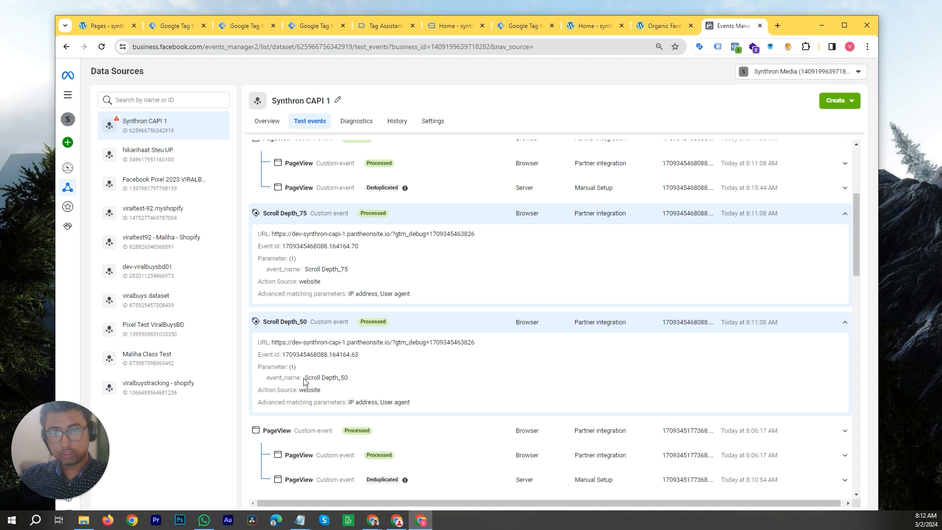
drag(305, 378, 348, 378)
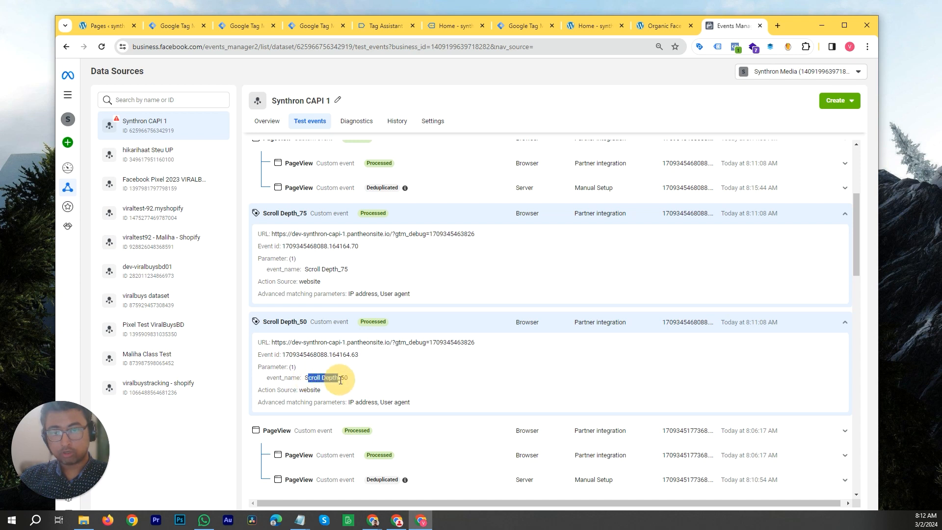
click(303, 383)
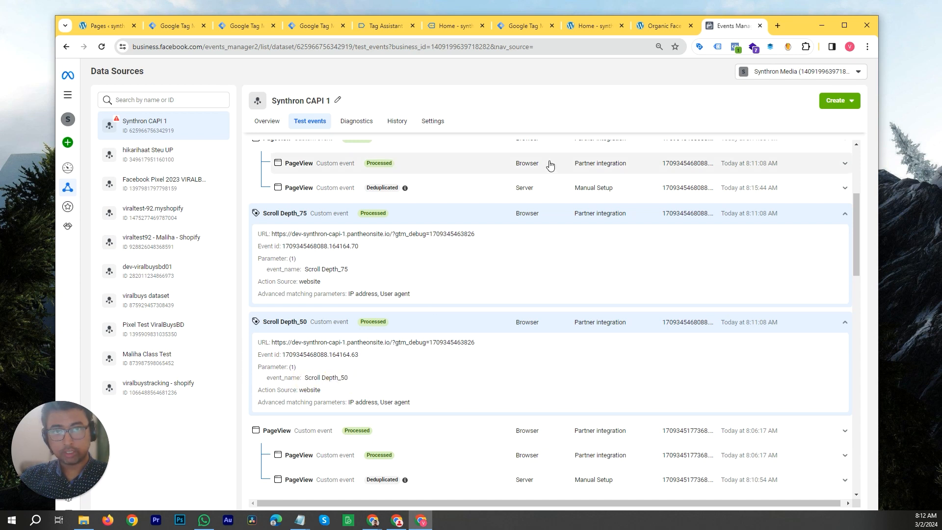
drag(809, 38, 838, 133)
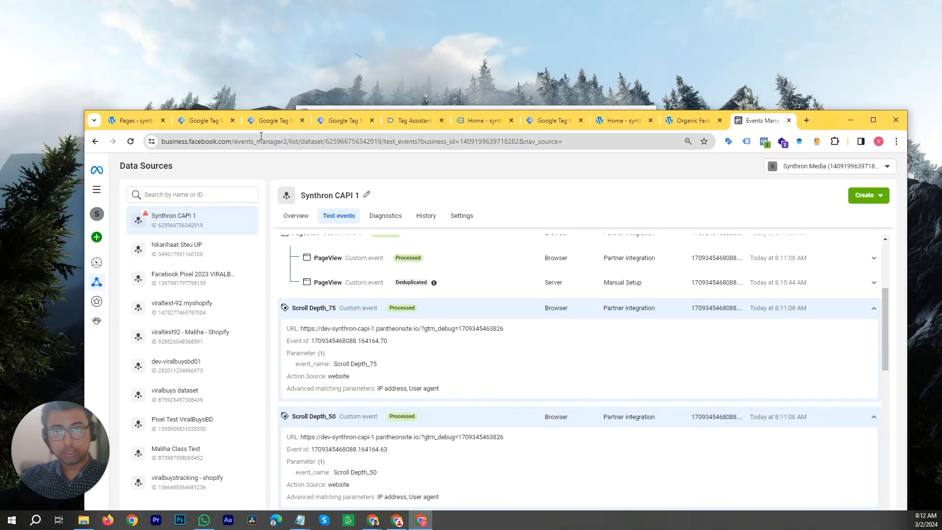
- Open the FB Scroll Depth tag to compare its event name with the events received in Events Manager
click(339, 128)
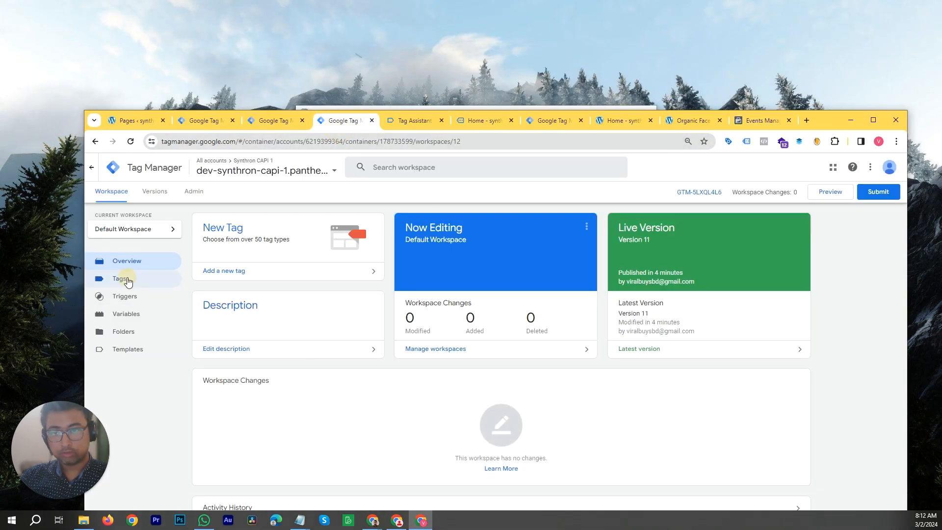
click(122, 278)
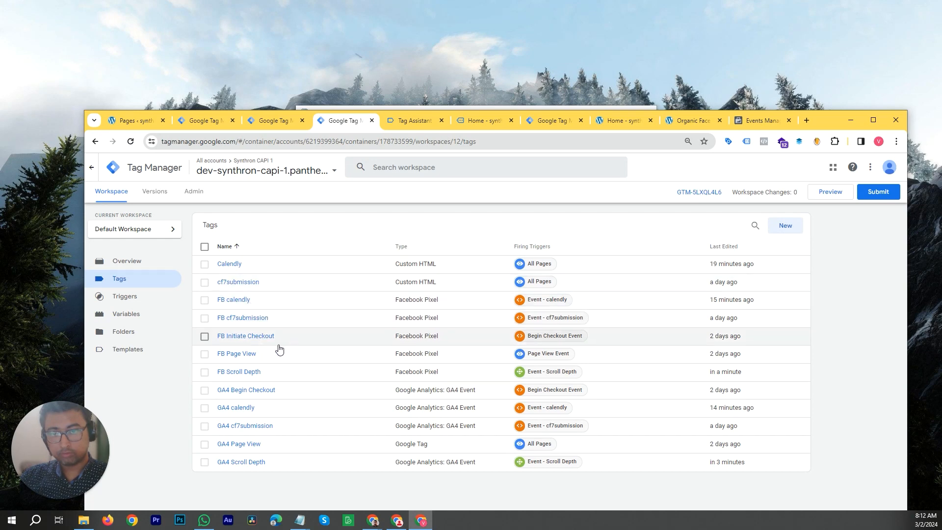
click(264, 376)
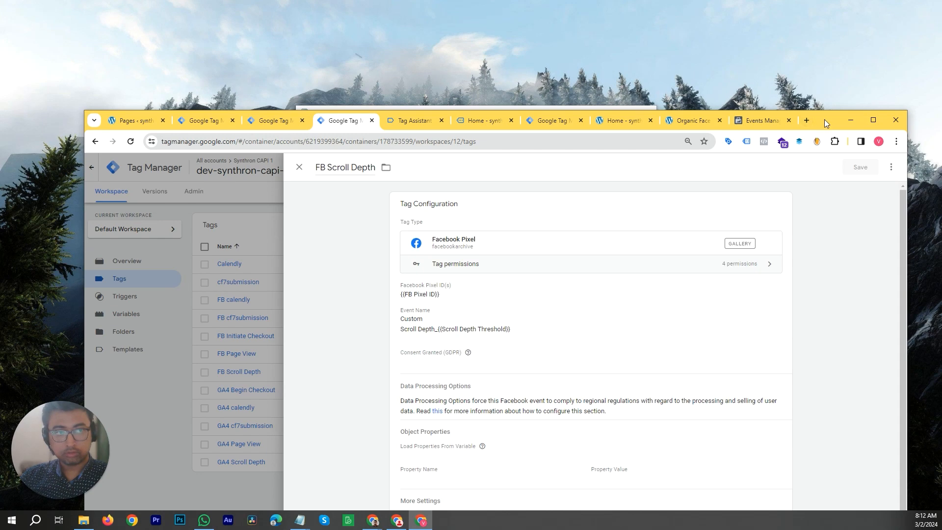
drag(825, 119, 811, 37)
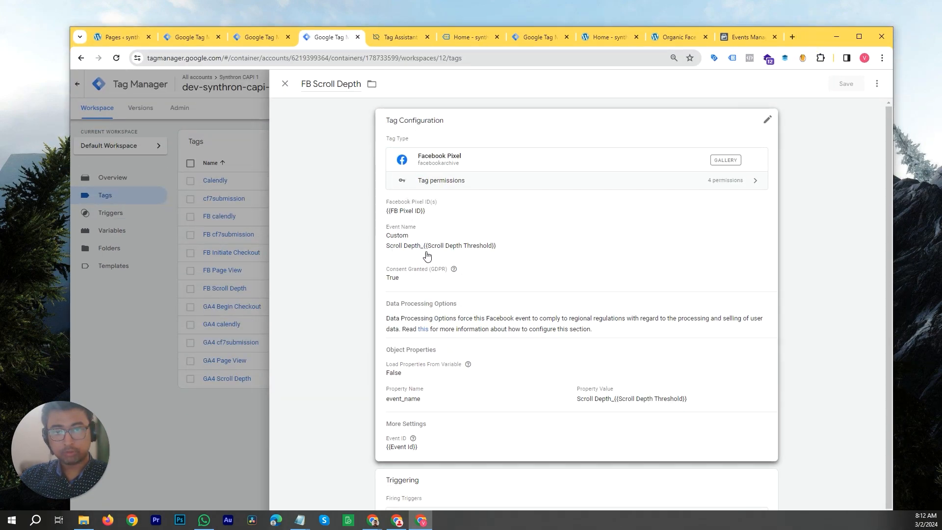
click(742, 39)
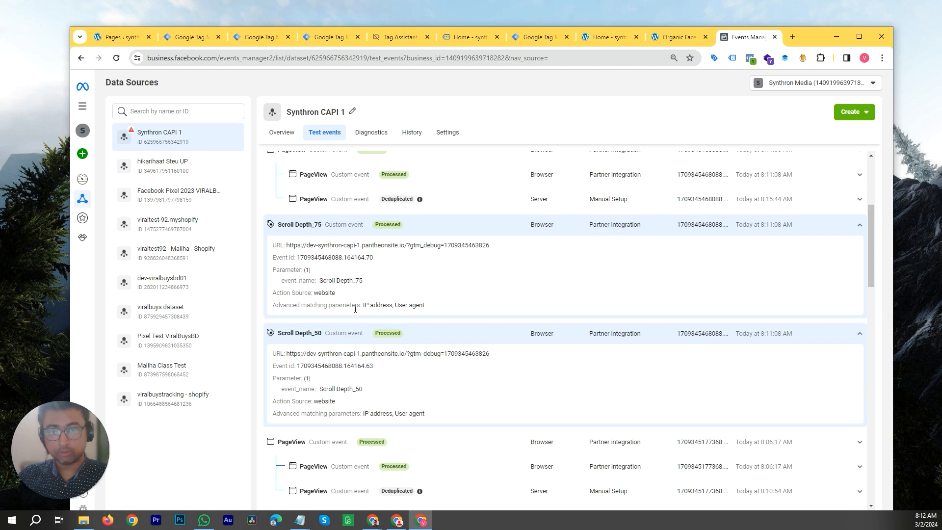
scroll(368, 299, up, 3)
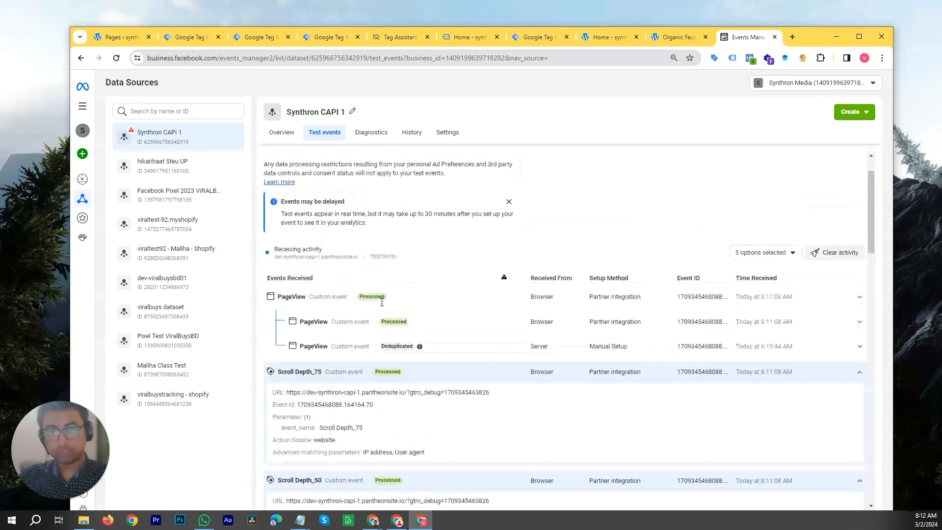
- Close the extra website tabs of the store's home page and product page
double_click(813, 41)
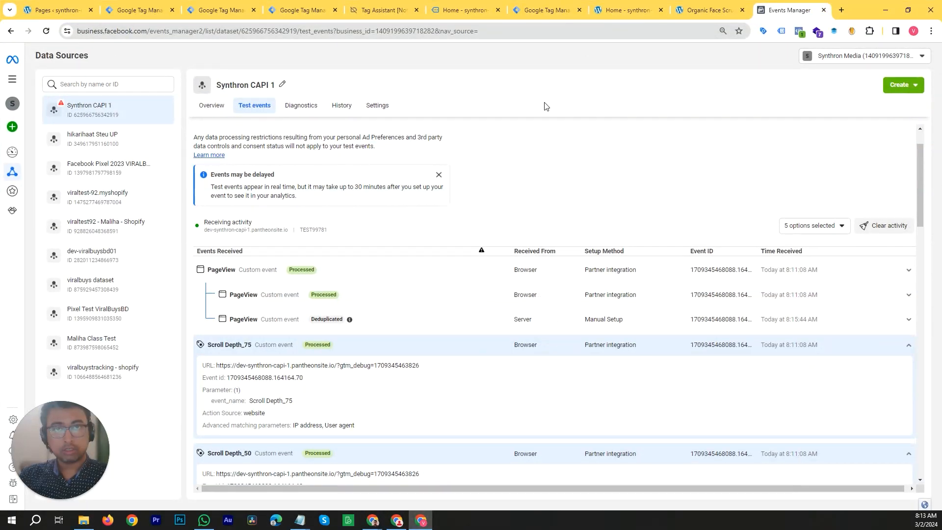
click(564, 10)
click(623, 9)
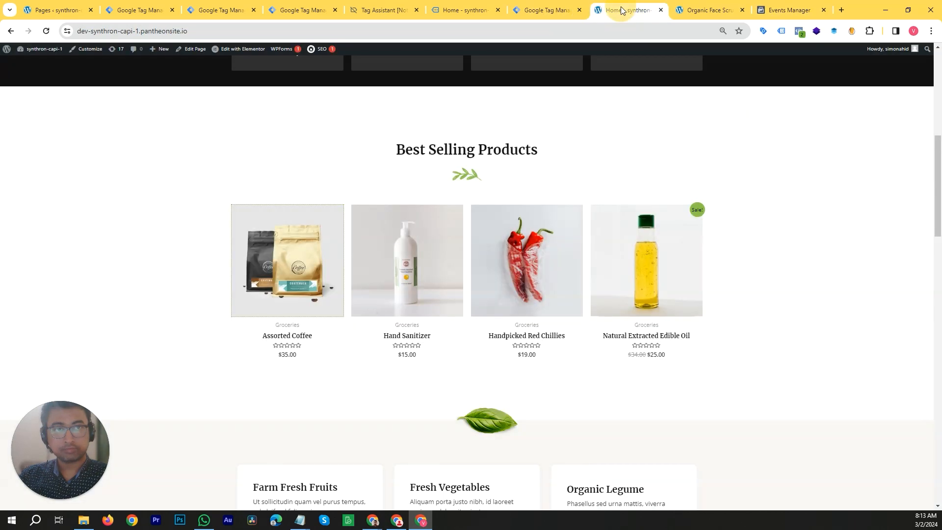
scroll(617, 212, up, 8)
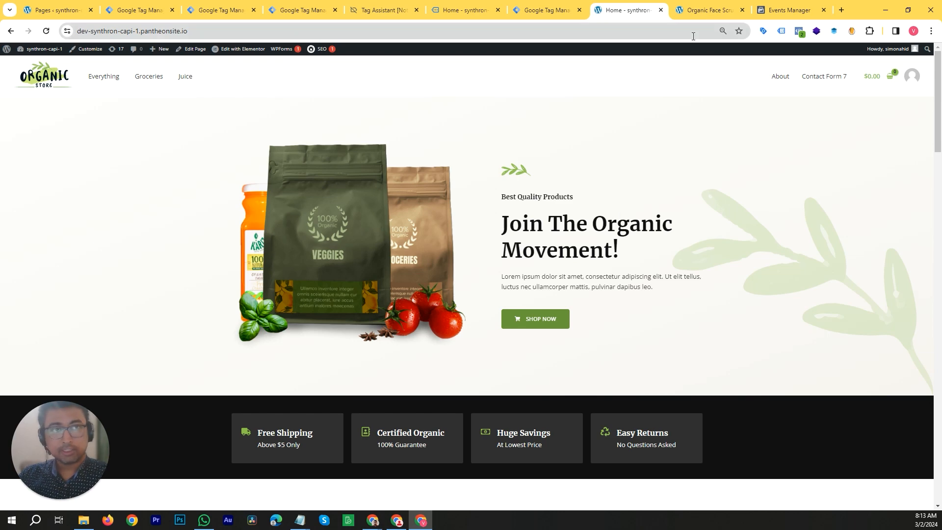
click(719, 10)
click(655, 14)
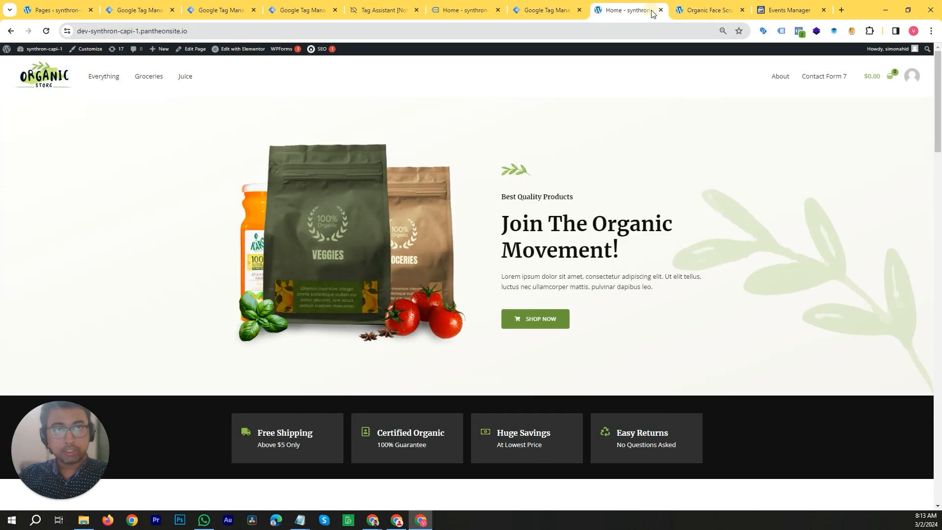
click(662, 12)
click(663, 13)
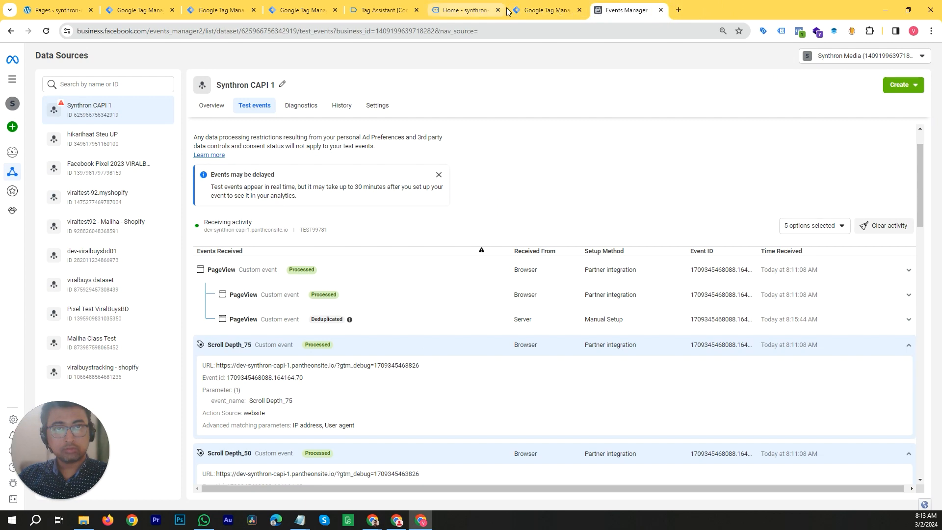
- Close the FB Scroll Depth tag to return to the Tag Manager tags list
mouse_move(786, 12)
mouse_down()
mouse_move(787, 50)
mouse_move(787, 11)
mouse_up()
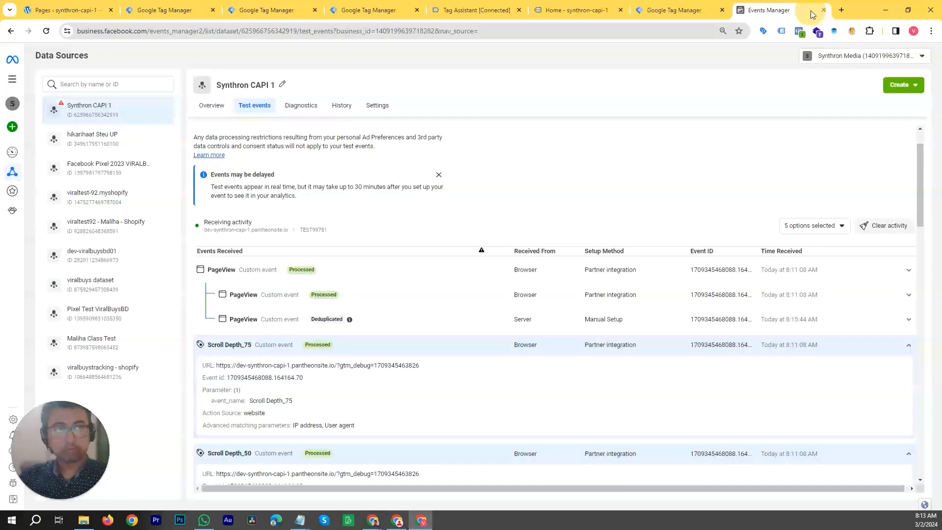
drag(857, 8, 810, 122)
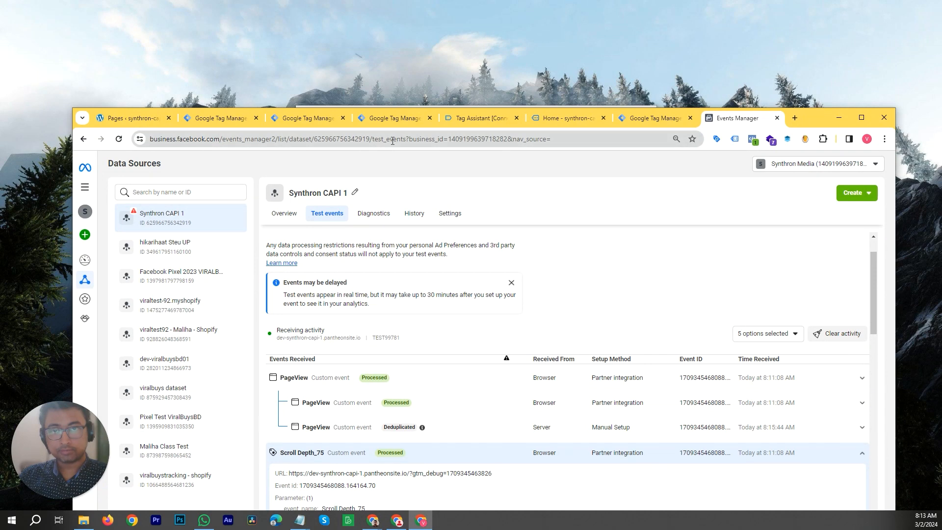
click(329, 122)
click(373, 124)
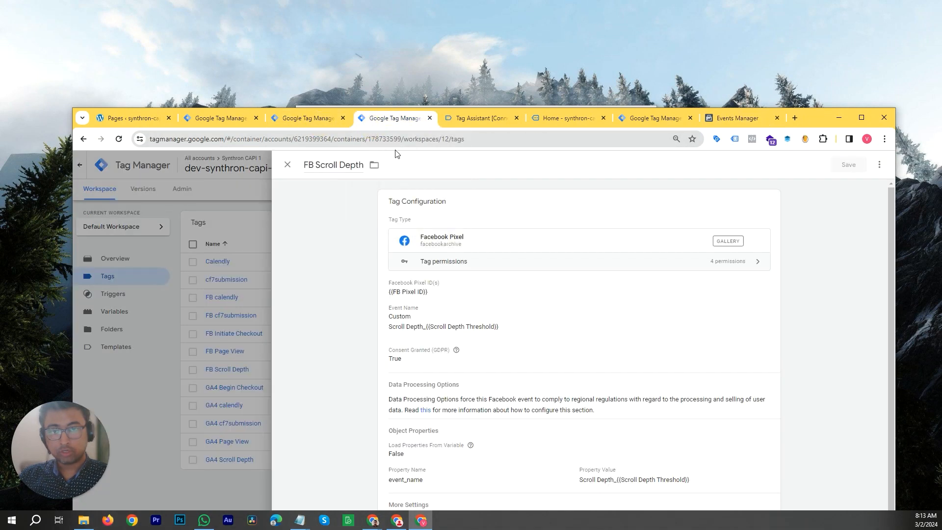
click(157, 349)
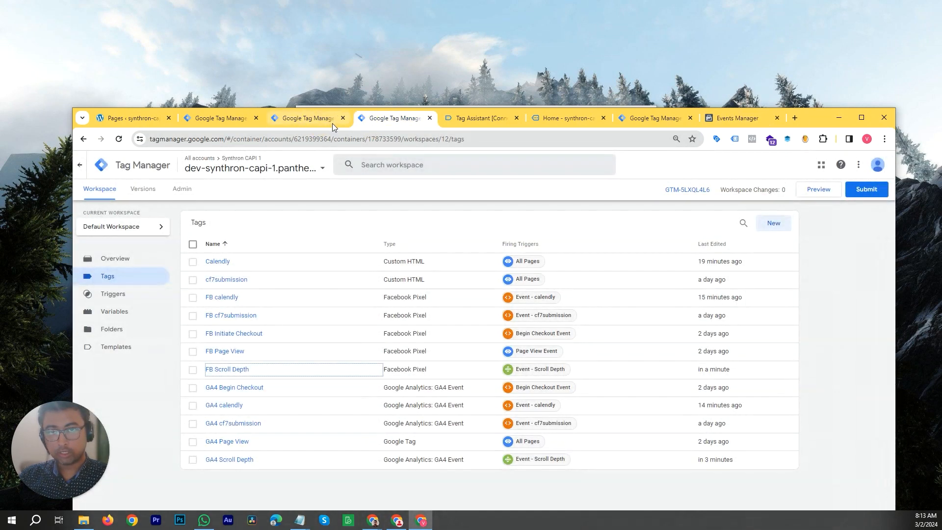
- Close the duplicate Tag Manager tab showing the workspace overview
click(332, 123)
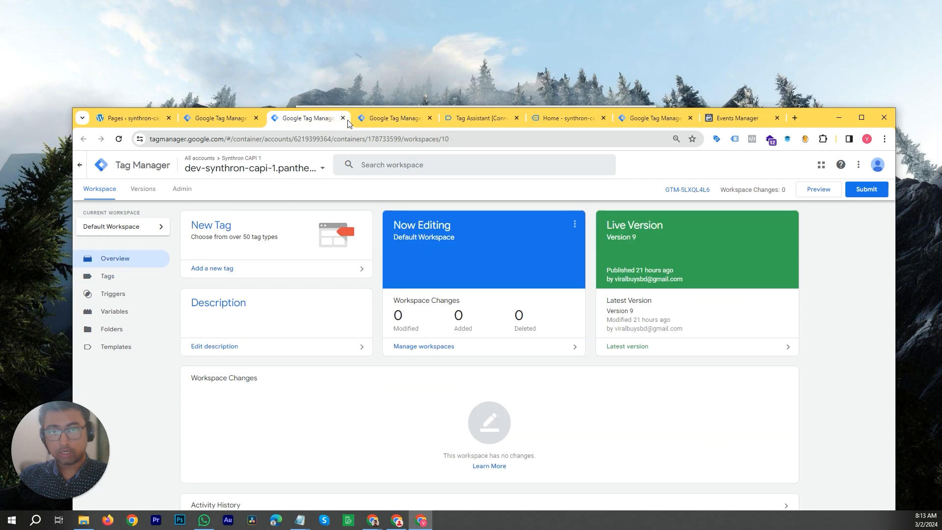
click(343, 118)
click(816, 191)
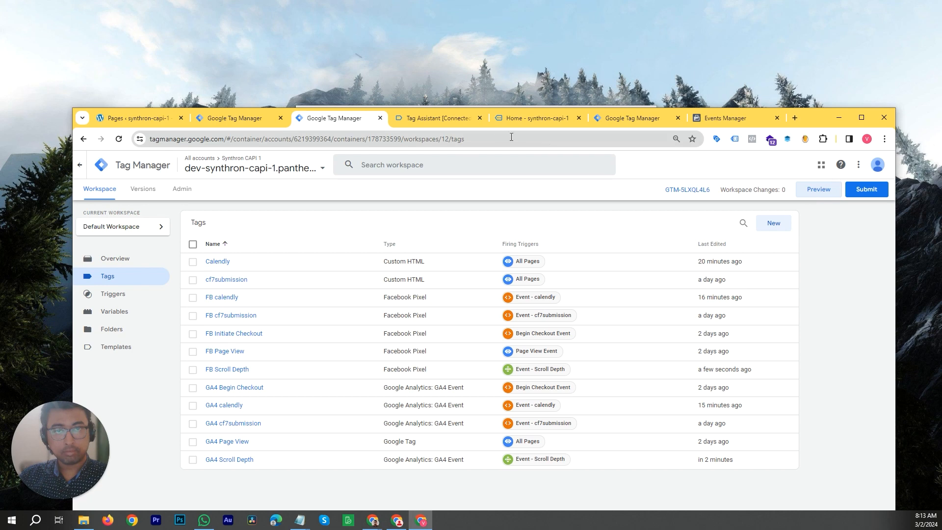
click(479, 118)
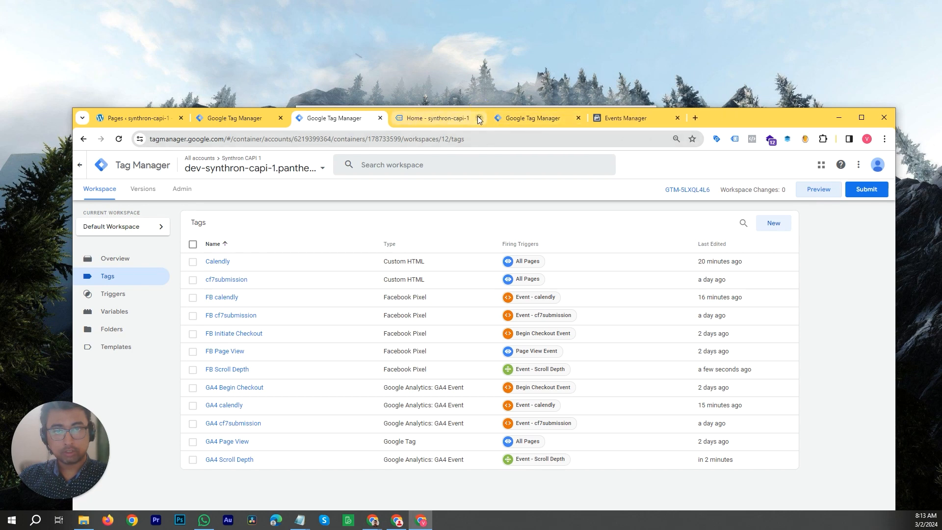
click(478, 117)
drag(825, 119, 831, 74)
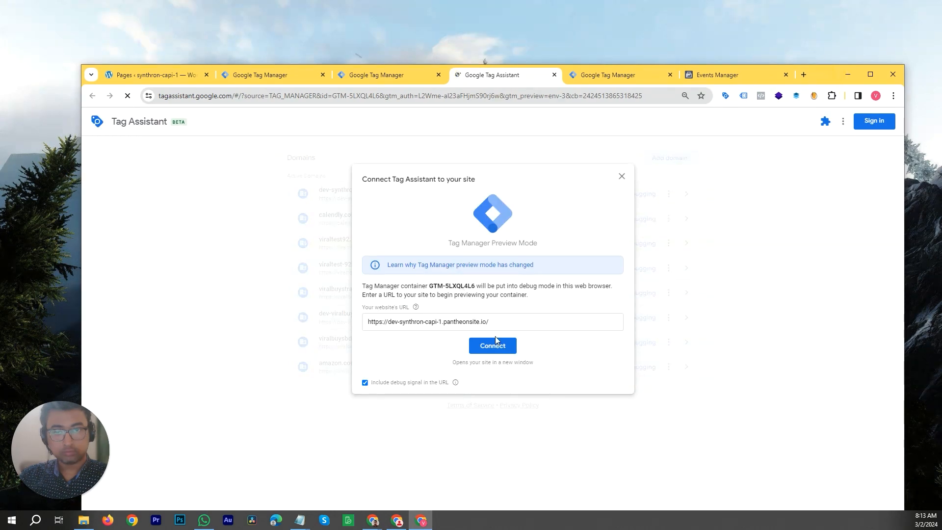
click(498, 341)
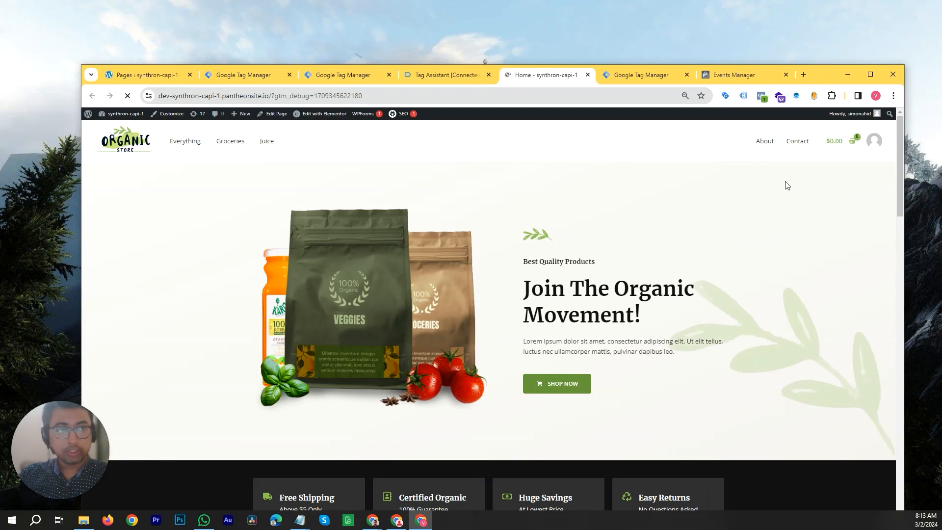
- Open the store's Contact page, scroll through it, and play the embedded YouTube video to trigger events
click(797, 141)
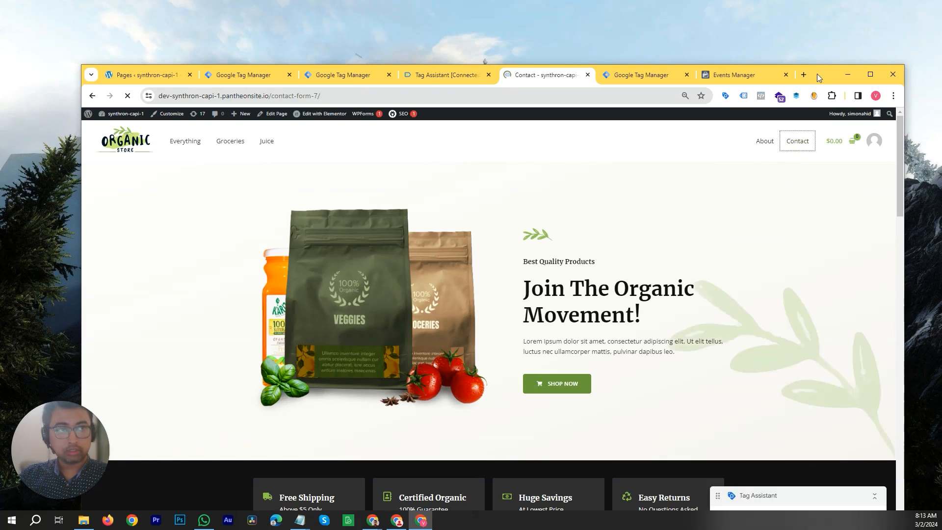
double_click(817, 74)
scroll(616, 272, down, 10)
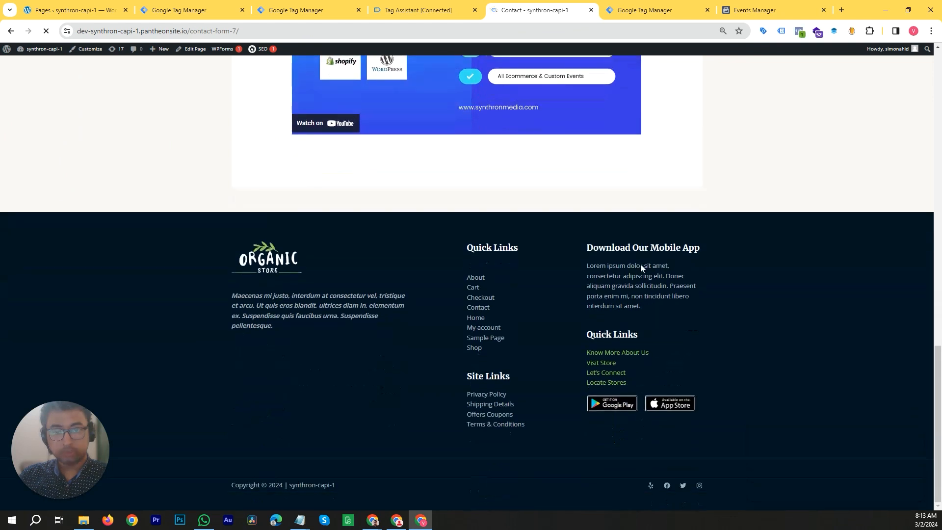
scroll(640, 264, up, 5)
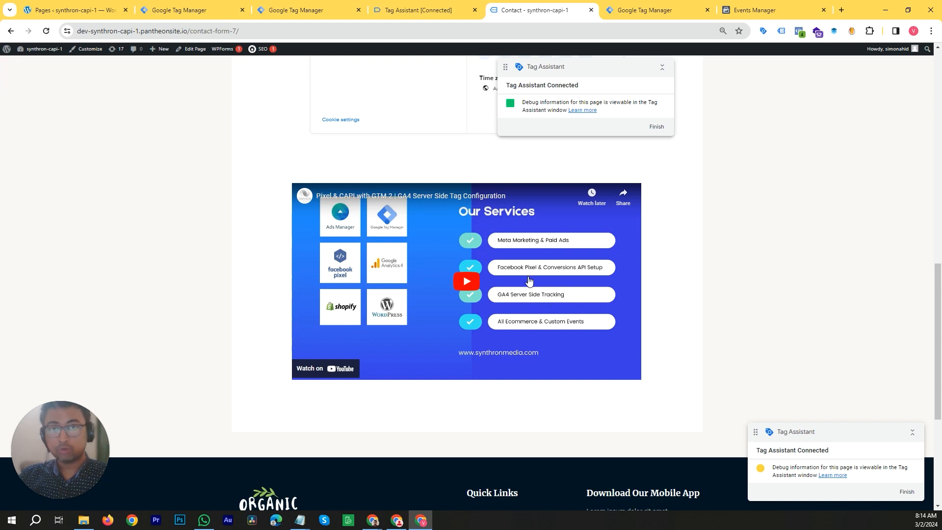
click(528, 294)
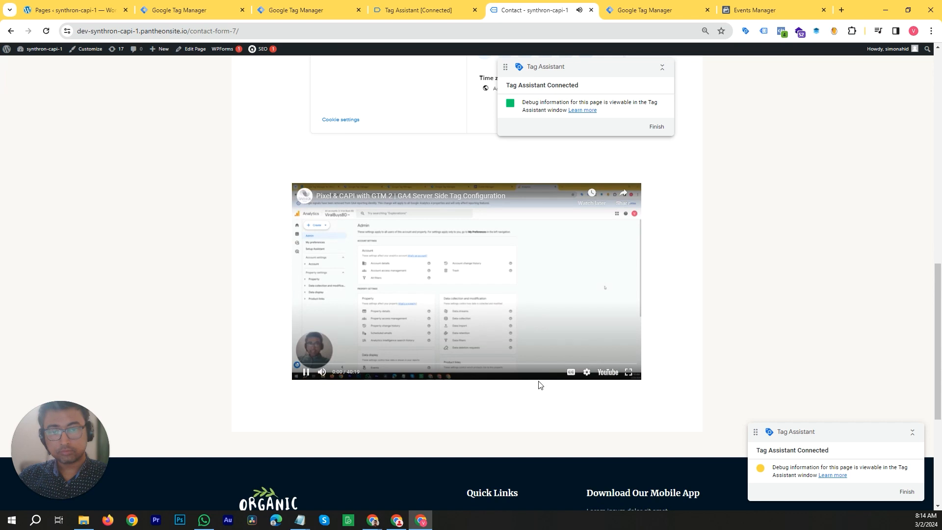
click(322, 371)
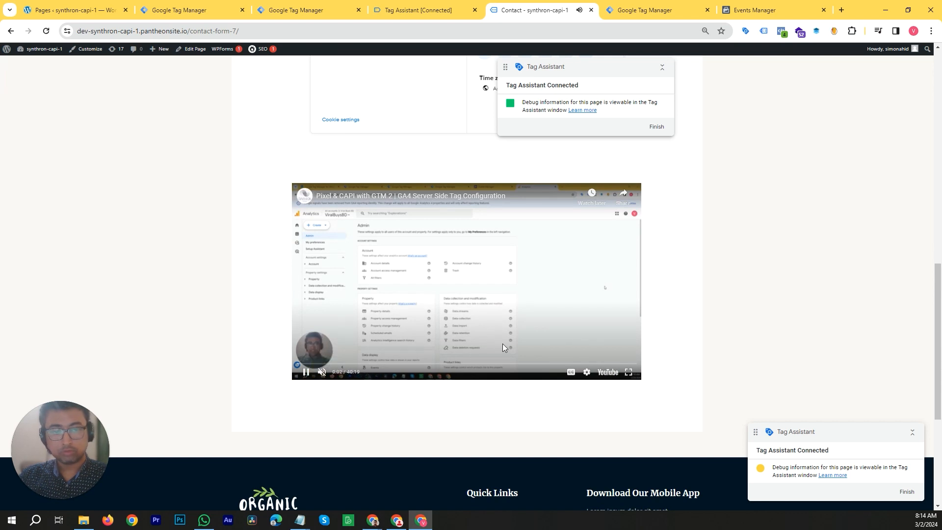
click(508, 293)
- Inspect the Tag Assistant debug summary, the Scroll Depth event's fired tags, and the Calendly page entry
drag(854, 13, 811, 107)
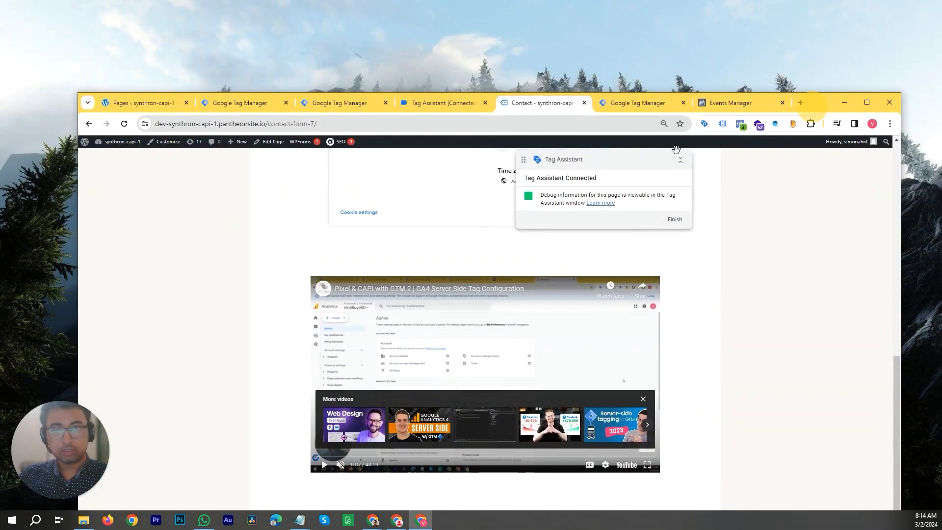
click(451, 103)
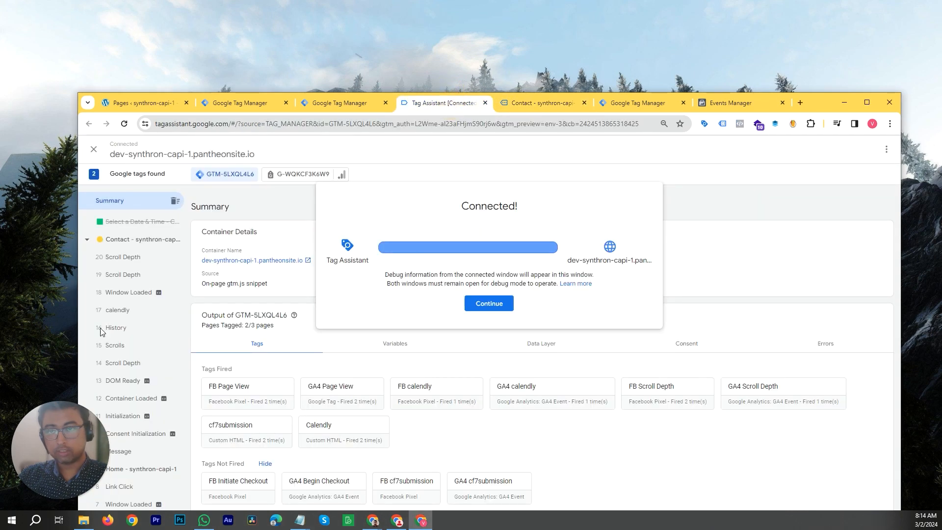
click(483, 302)
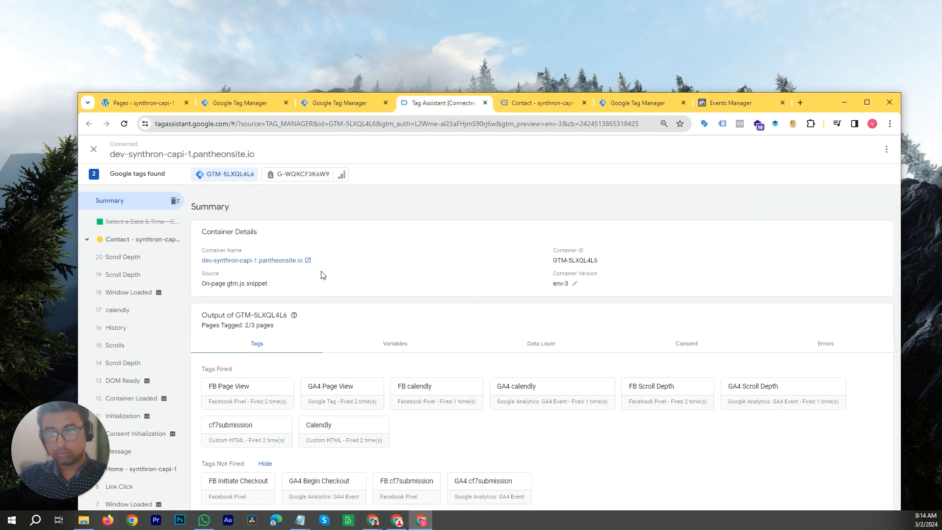
drag(816, 110, 802, 35)
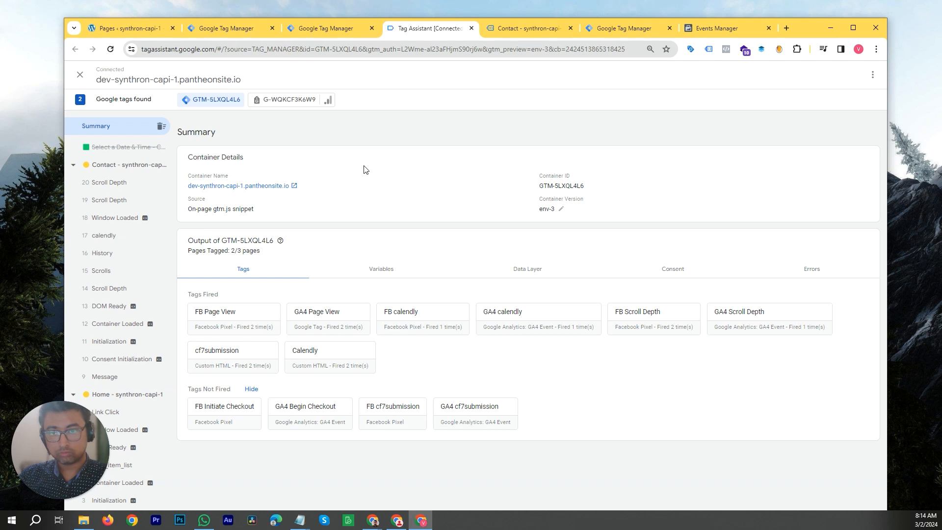
click(122, 186)
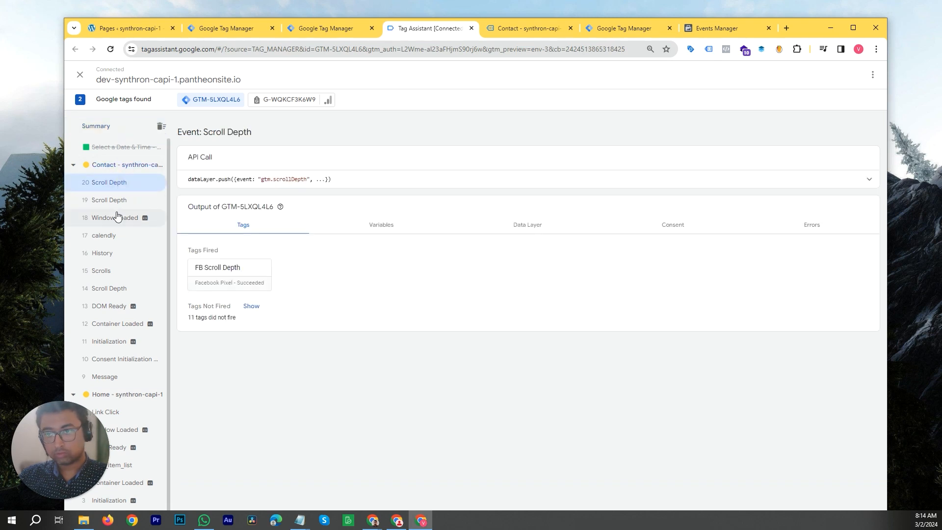
scroll(128, 245, down, 1)
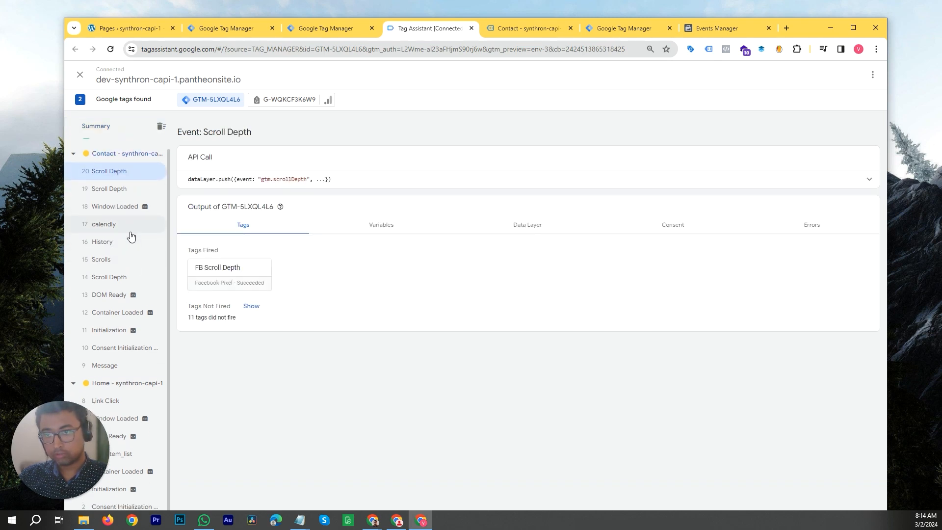
scroll(129, 273, up, 1)
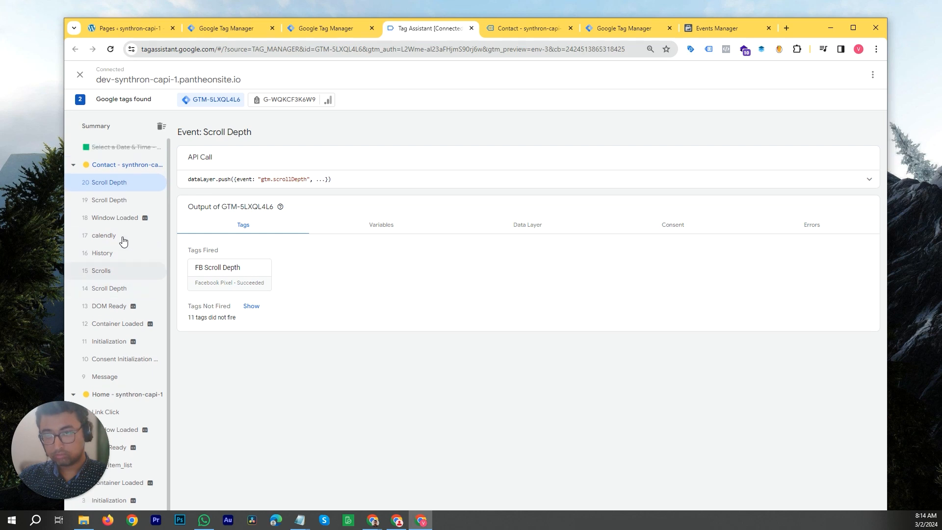
click(127, 148)
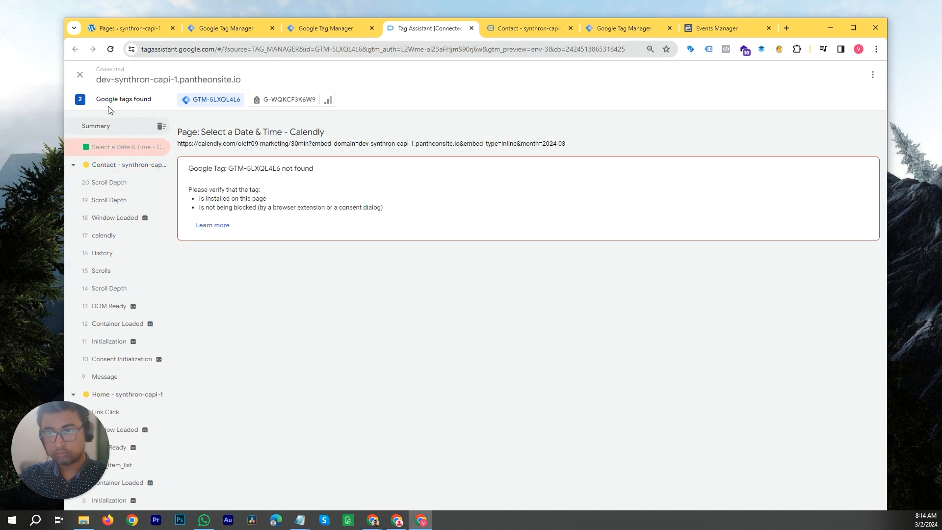
click(111, 49)
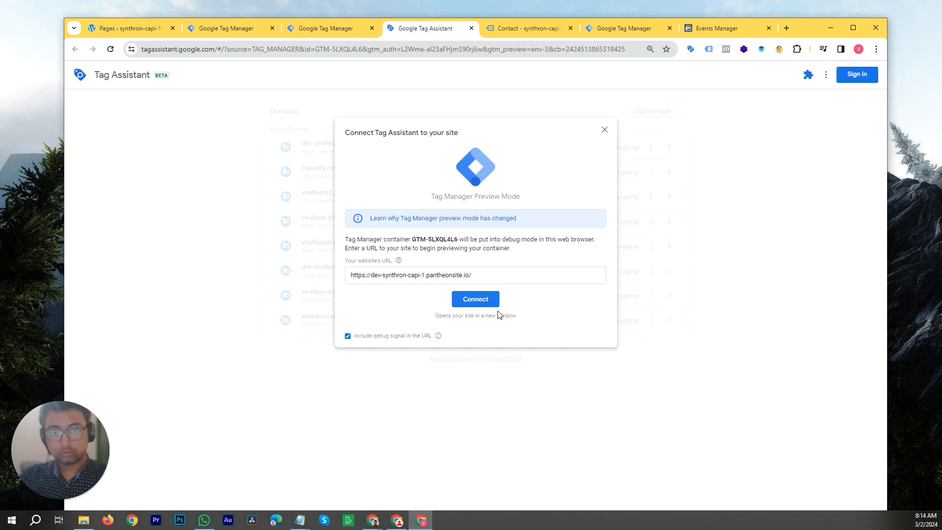
click(475, 300)
click(565, 29)
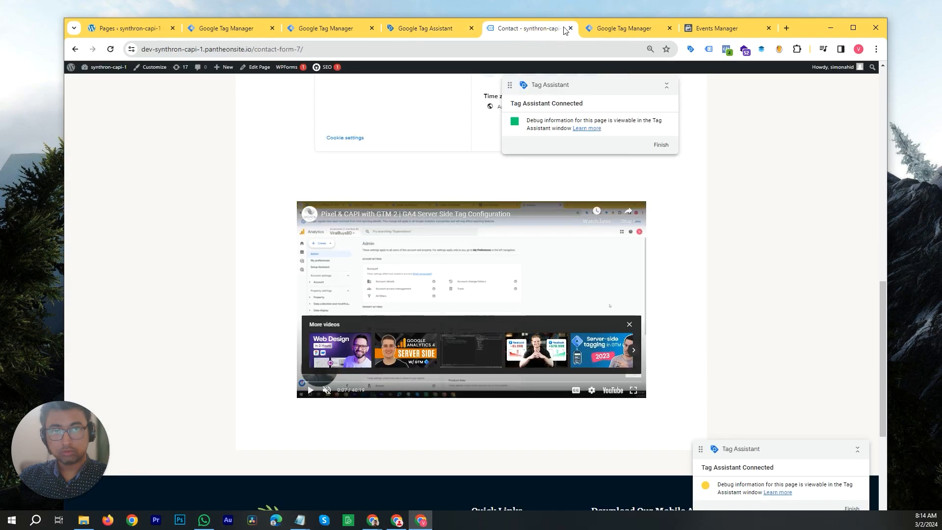
click(570, 28)
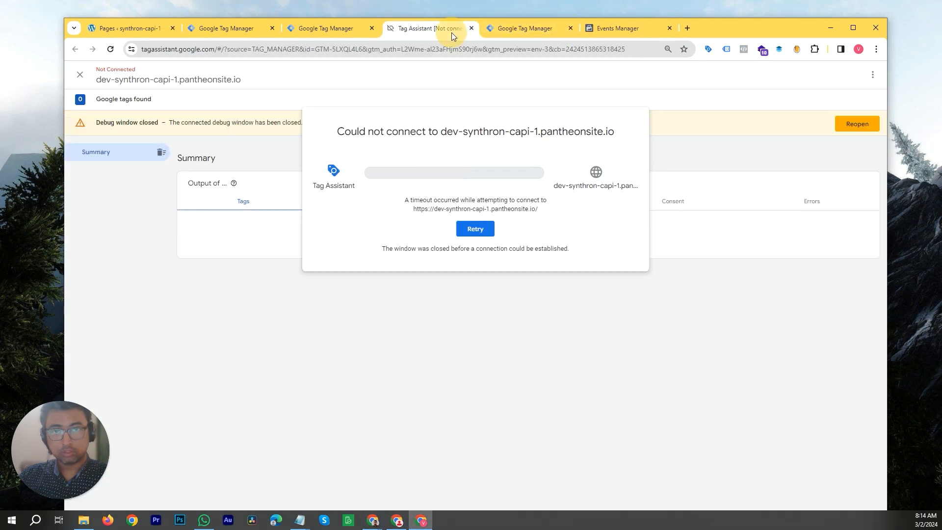
click(476, 230)
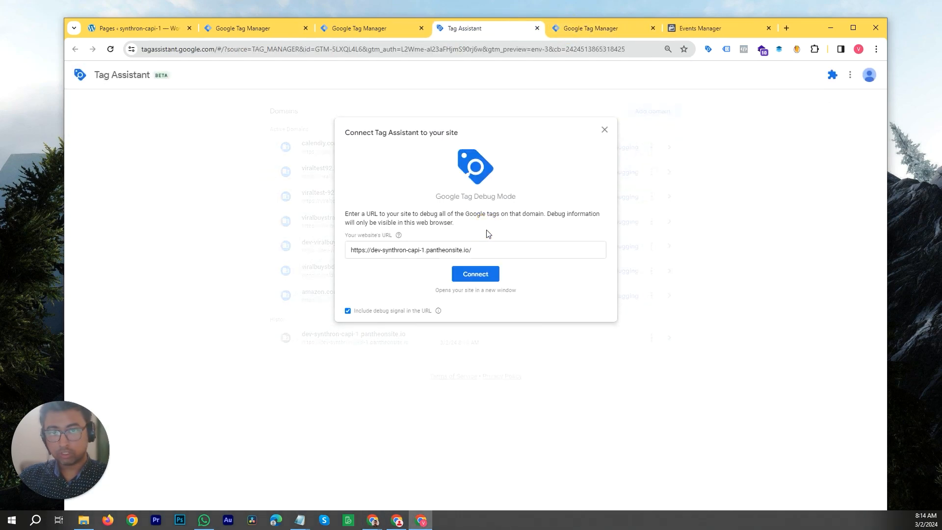
click(470, 276)
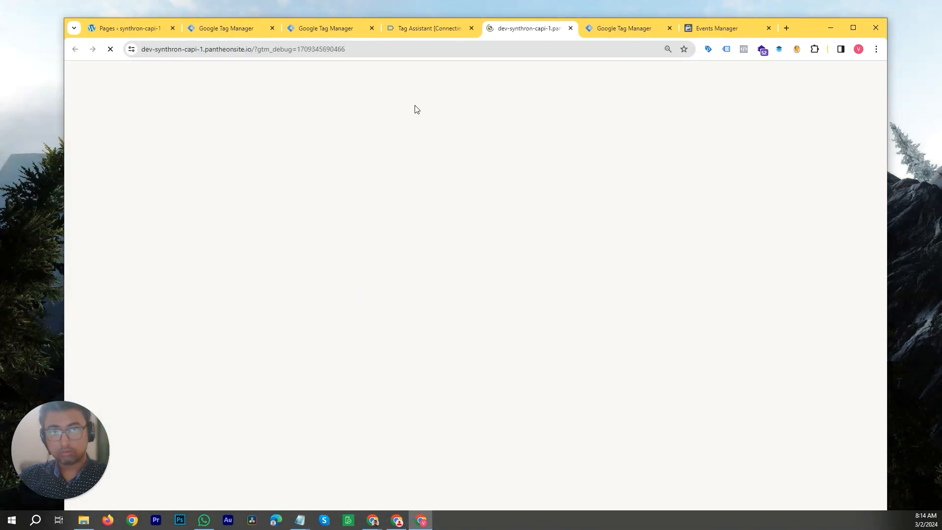
click(461, 27)
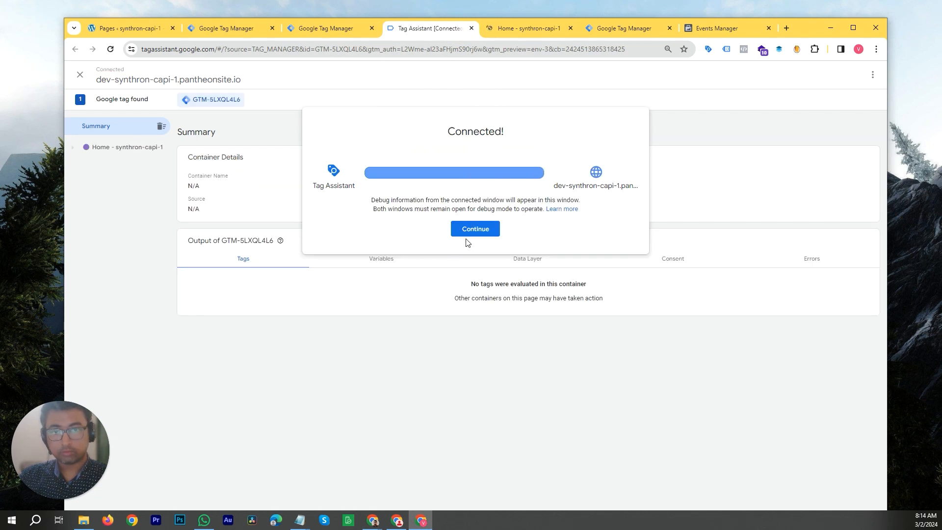
click(470, 235)
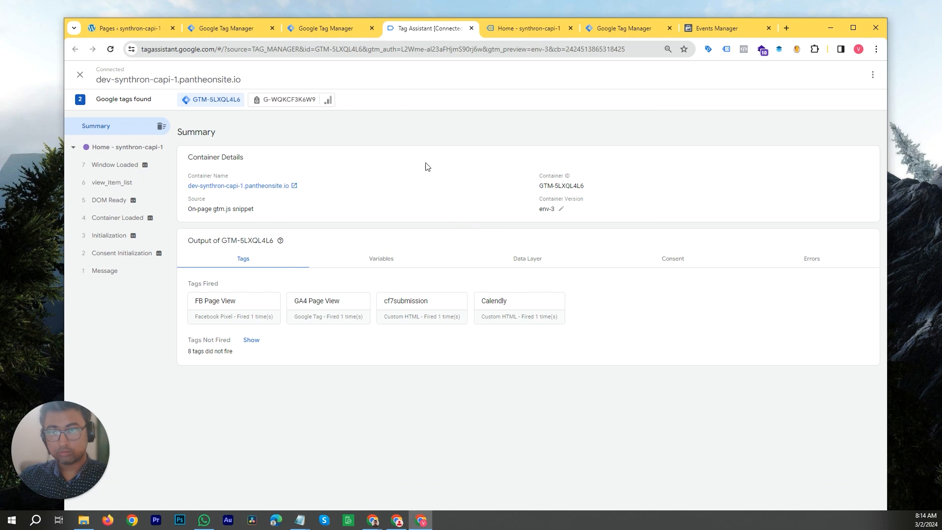
- Open the Contact page in the debug window, scroll through it, and play the embedded video
click(534, 30)
click(787, 97)
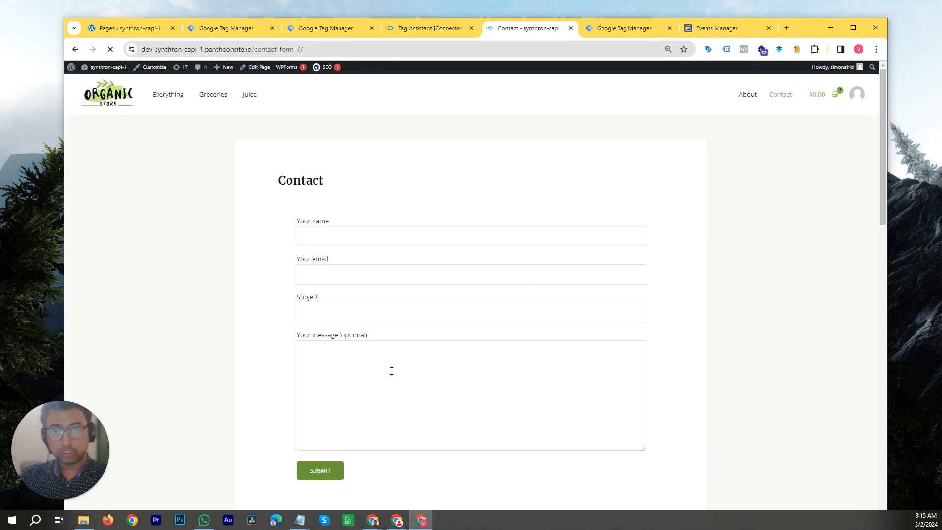
scroll(402, 365, down, 15)
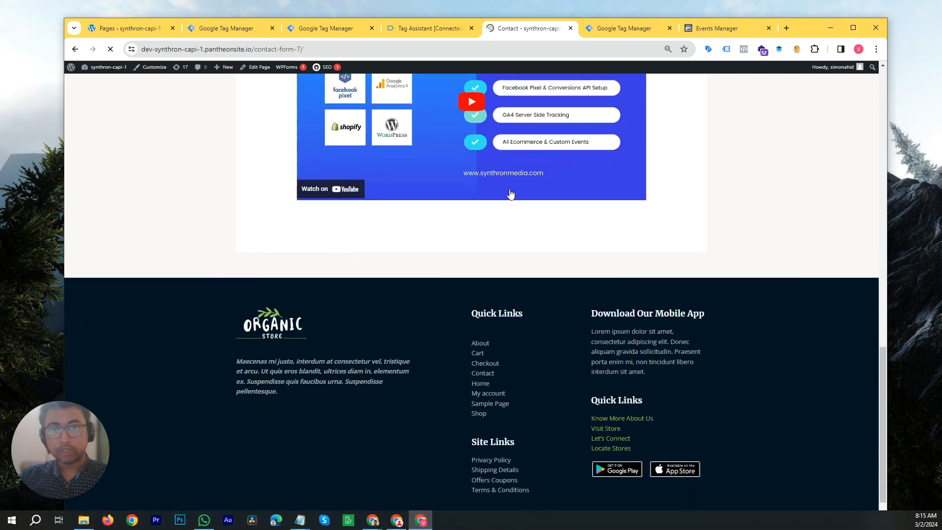
scroll(503, 271, up, 3)
click(470, 250)
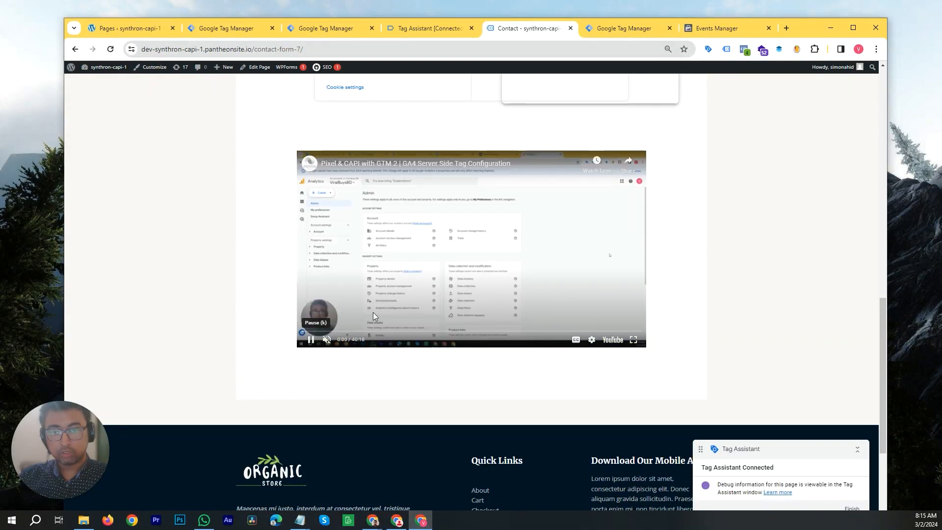
click(567, 219)
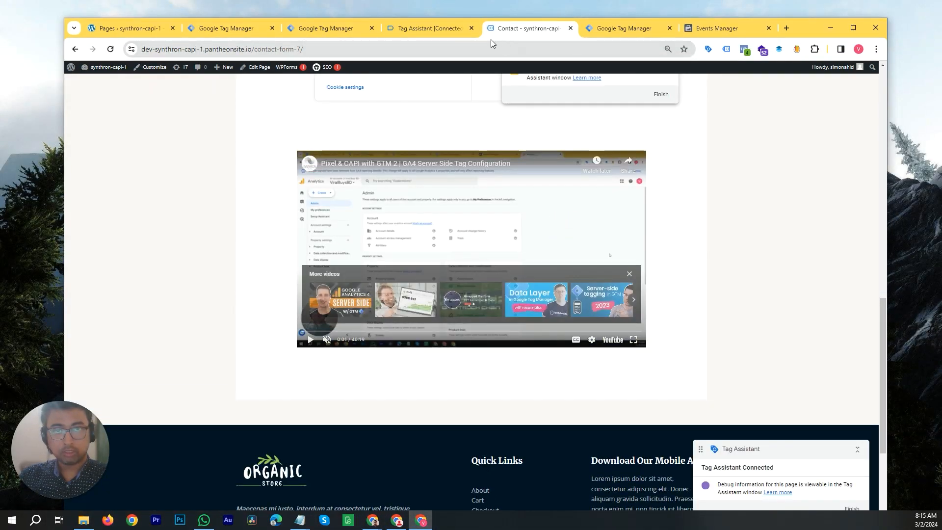
- Review the fired tags in Tag Assistant, then return to Tag Manager and open the Triggers and Variables lists
click(444, 26)
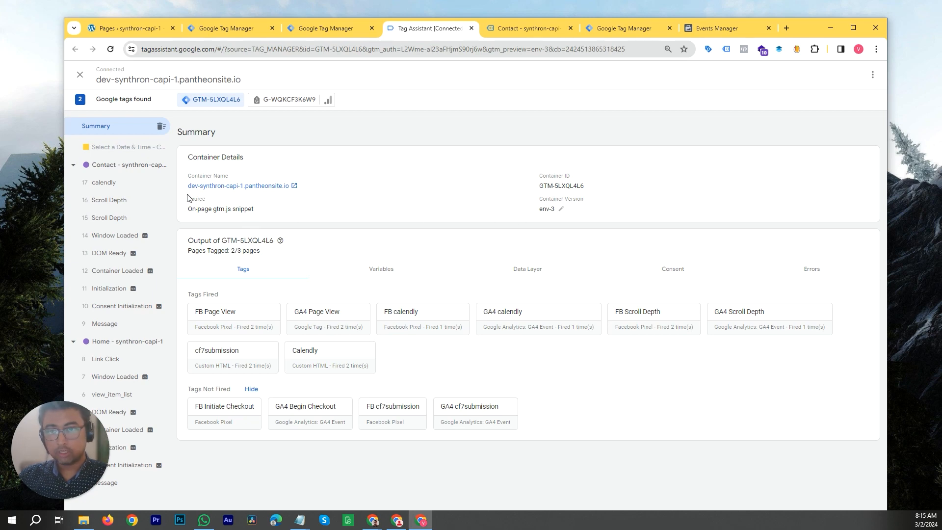
drag(812, 33, 813, 118)
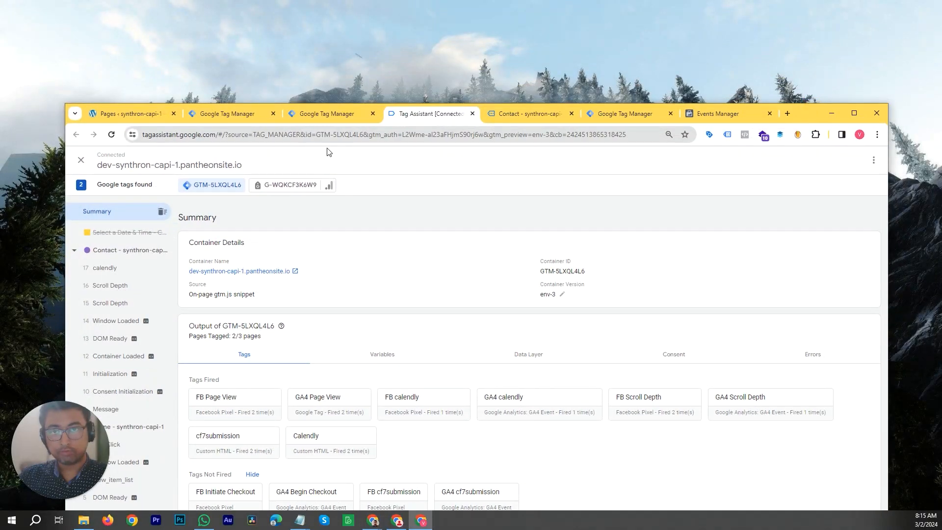
click(345, 118)
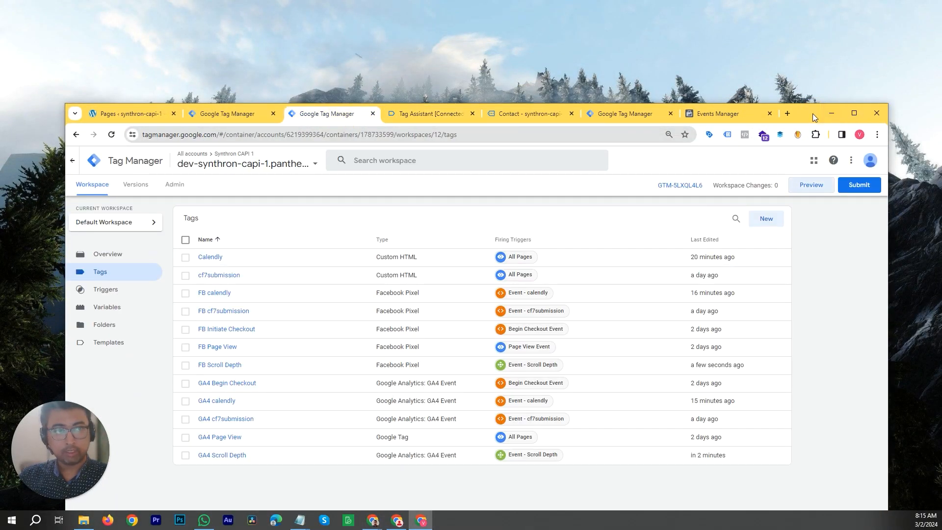
double_click(813, 114)
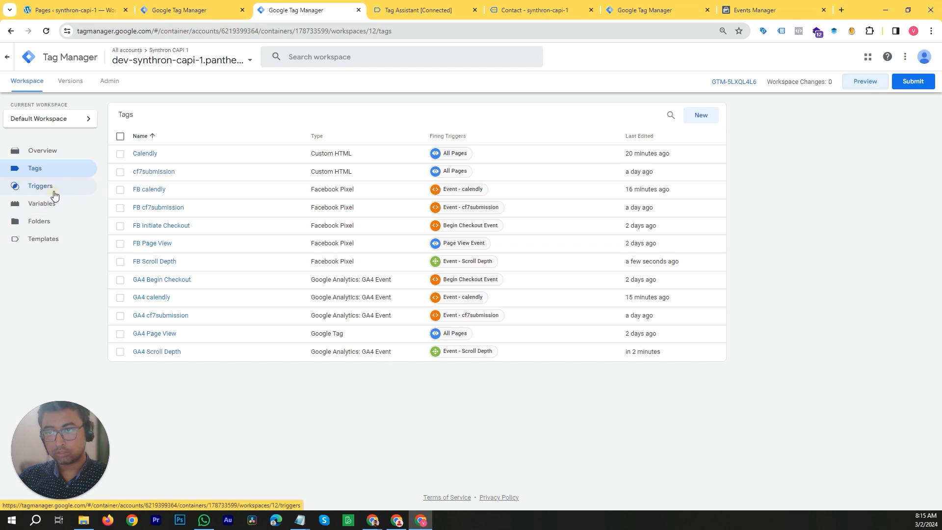
click(58, 193)
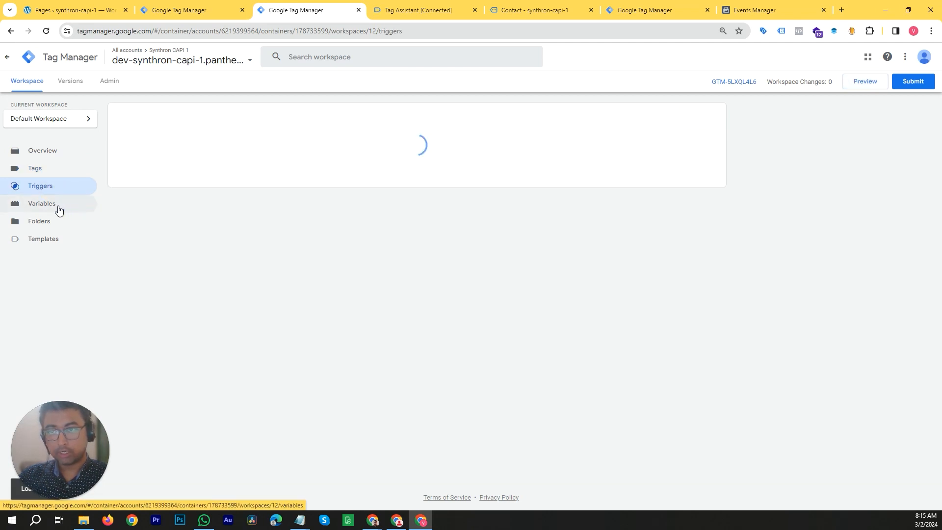
click(58, 210)
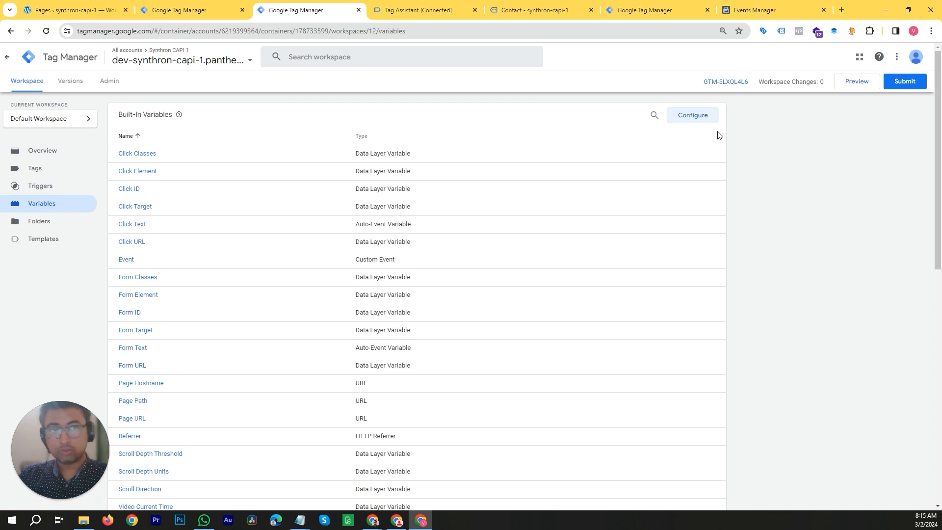
- Review the enabled built-in video and scrolling variables, then open the Triggers list
click(695, 120)
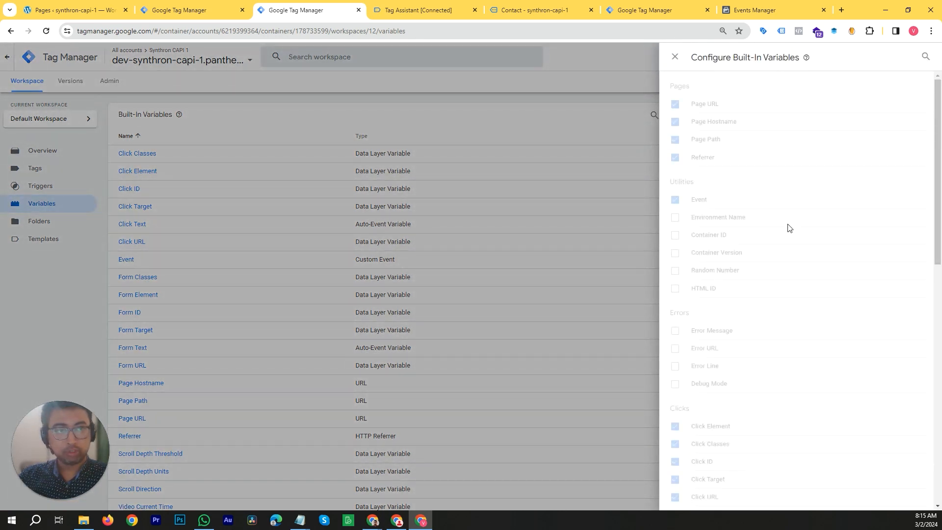
scroll(756, 235, down, 5)
scroll(731, 246, down, 5)
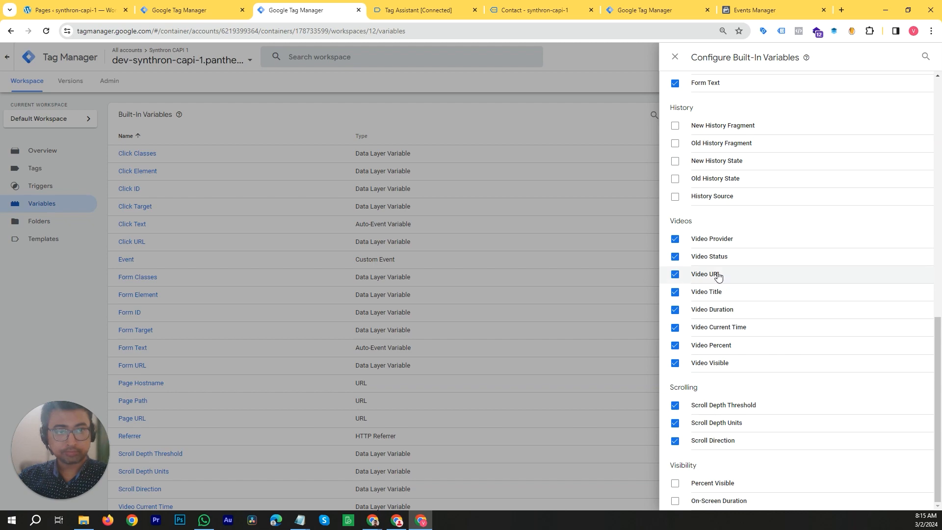
click(63, 295)
click(54, 186)
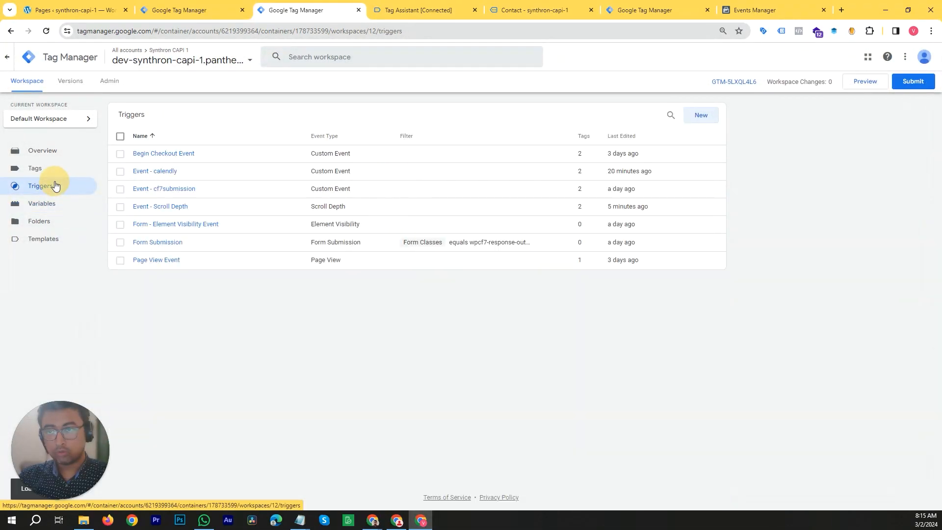
- Create a new YouTube Video trigger named Event - Video Play
click(703, 117)
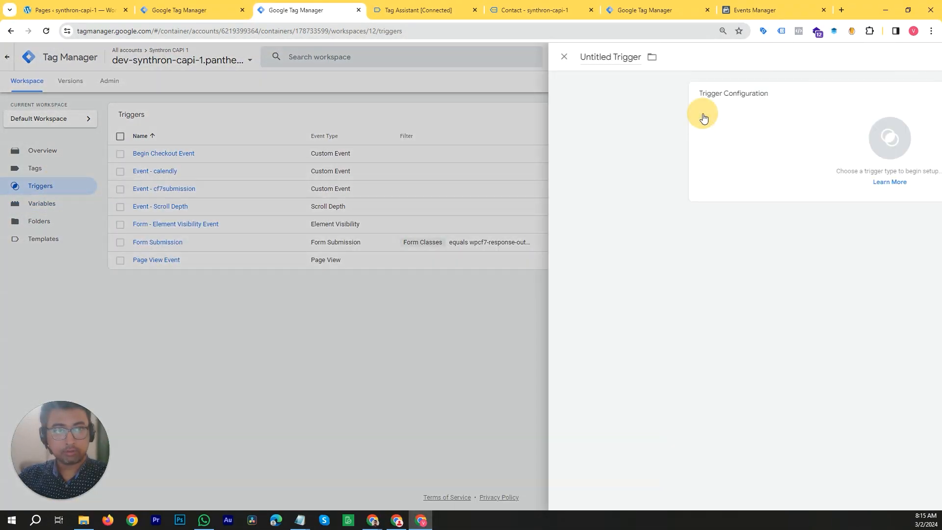
click(688, 146)
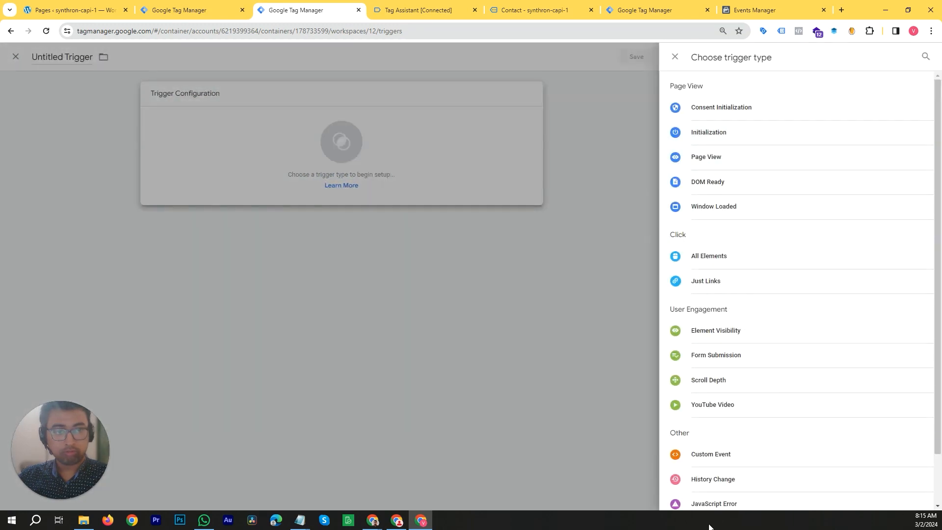
click(724, 405)
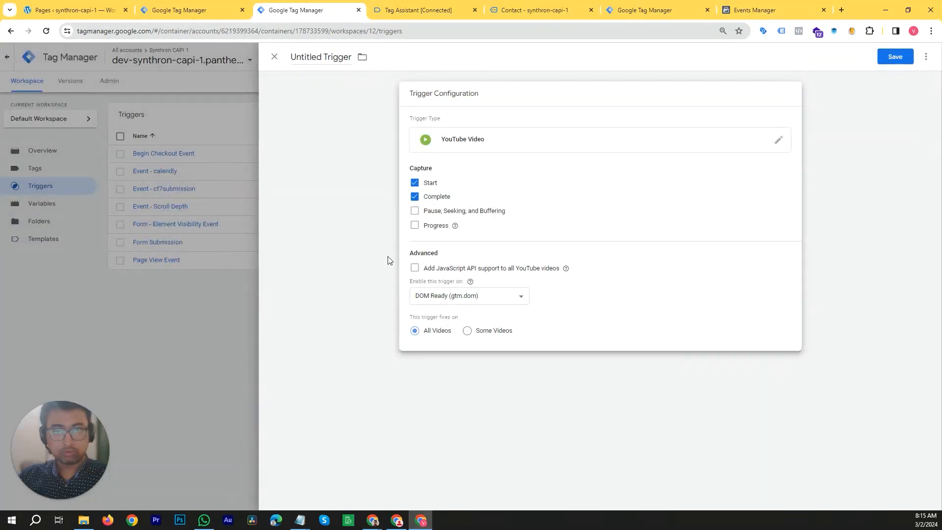
click(319, 65)
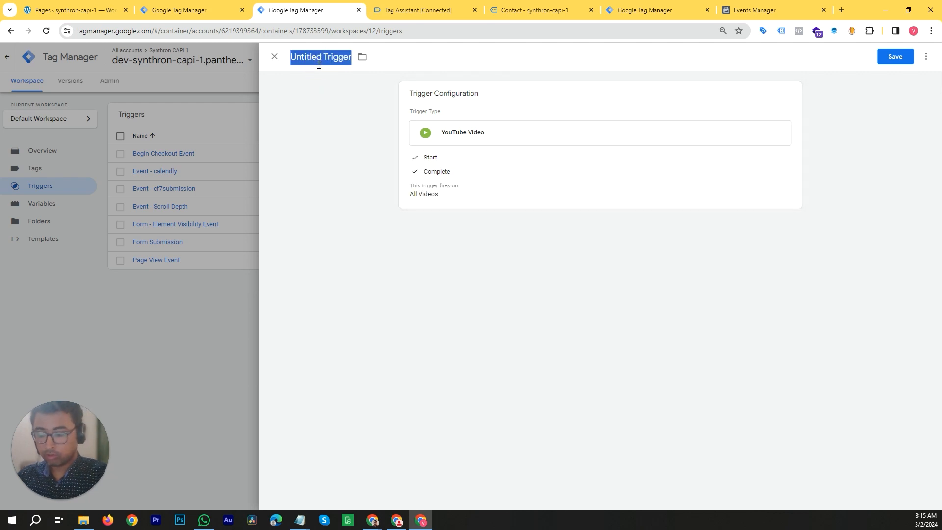
text(Eve)
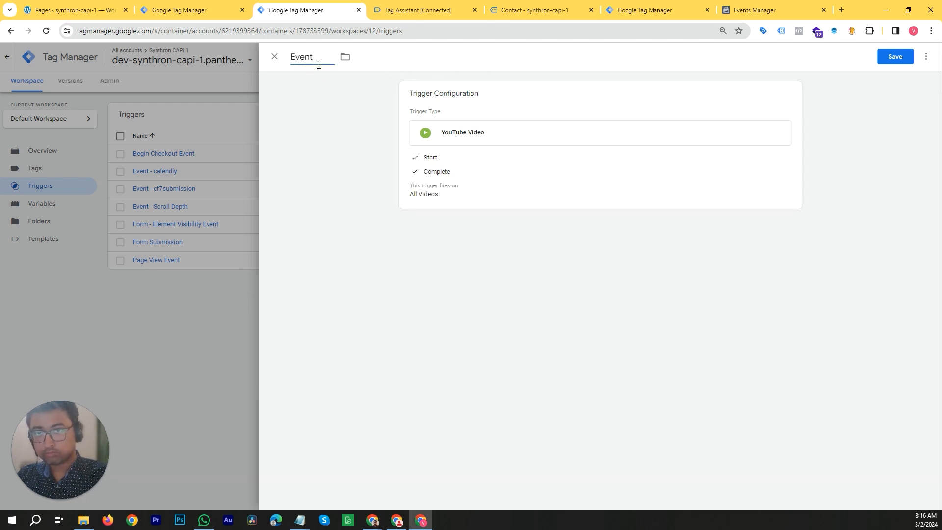
text(nt)
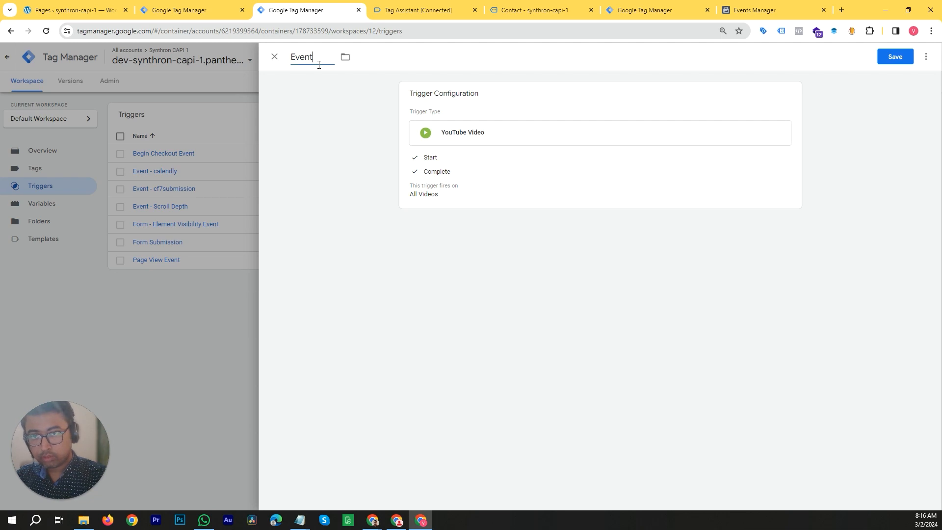
text( -)
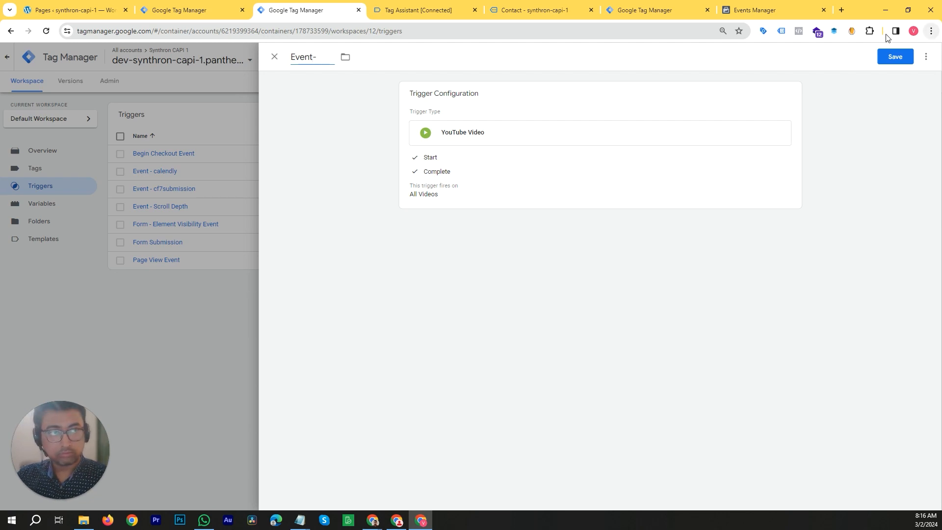
double_click(865, 10)
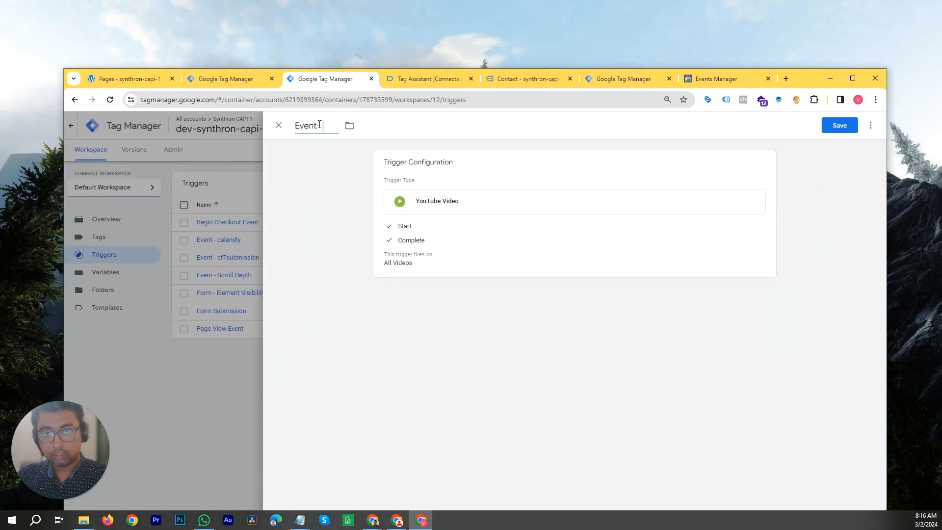
text(Video Play)
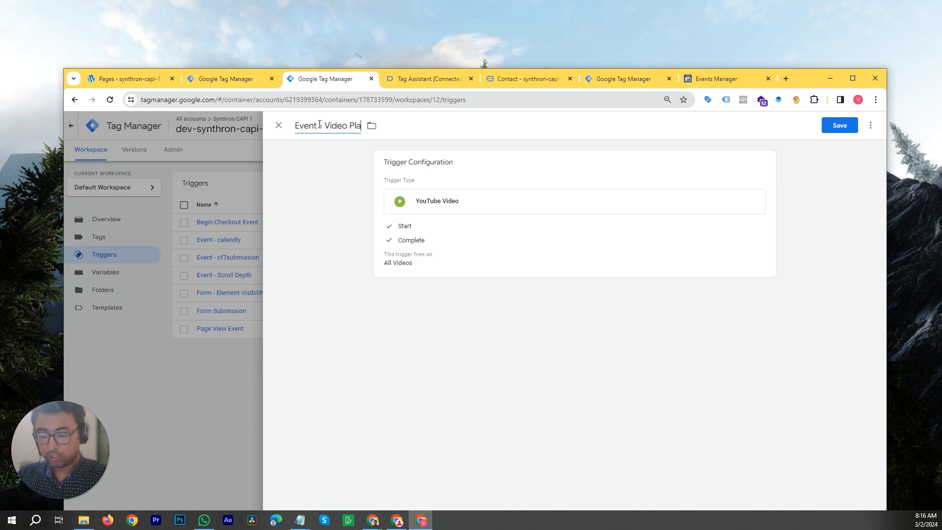
drag(805, 79, 812, 10)
click(521, 166)
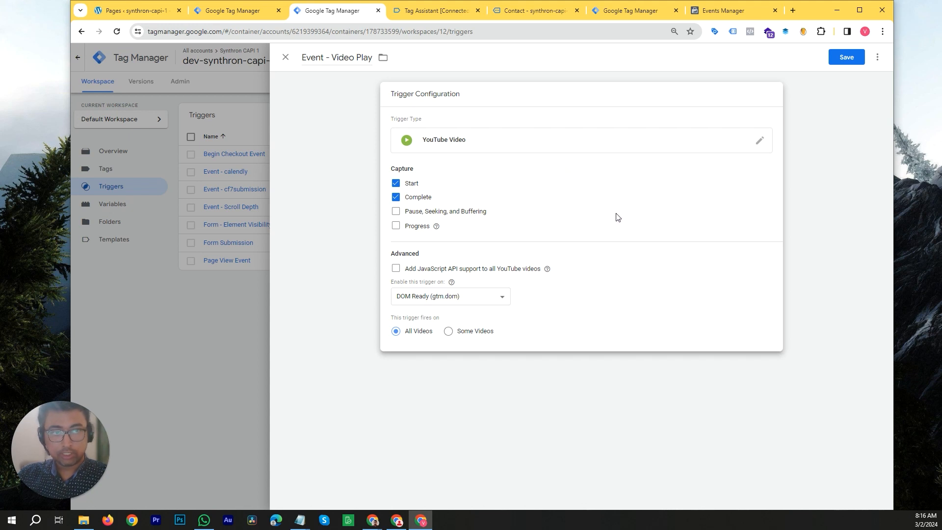
double_click(809, 13)
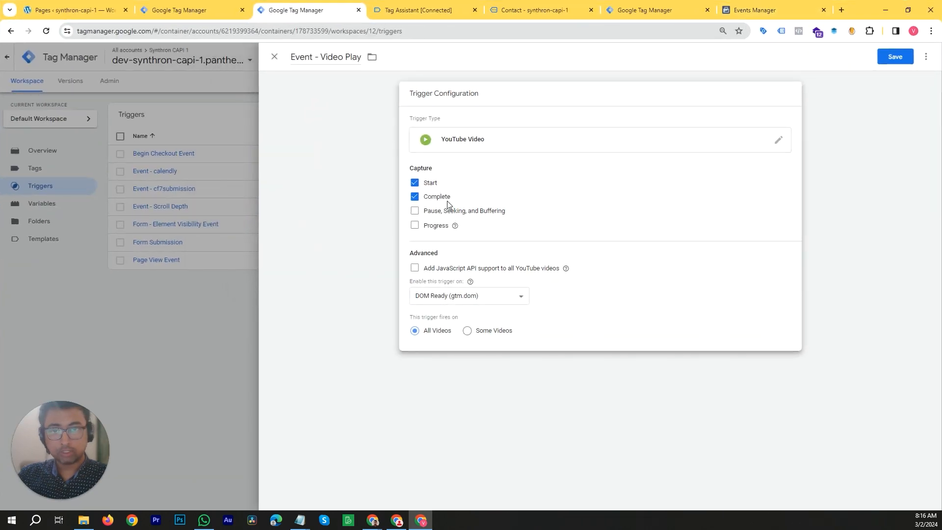
- Capture Pause, Seeking, and Buffering plus Progress at percentages 10,25,50,75,90
click(416, 213)
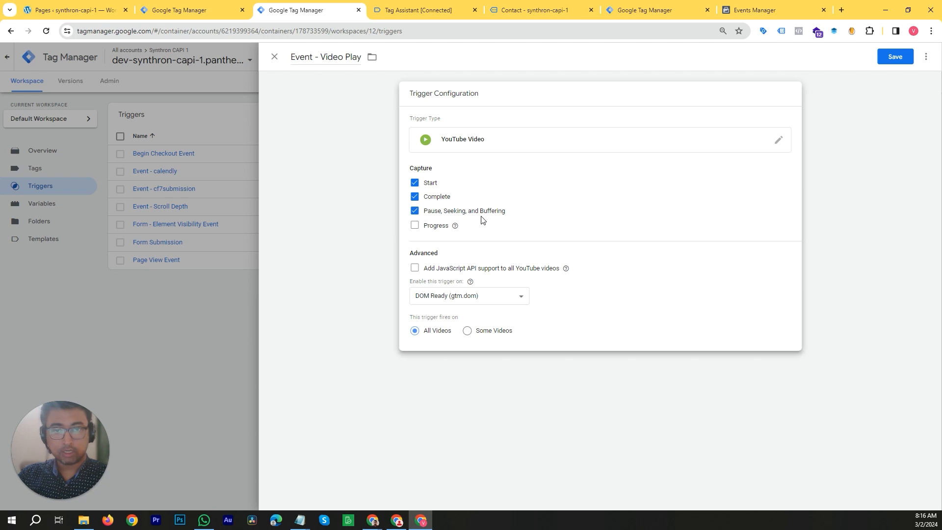
click(414, 228)
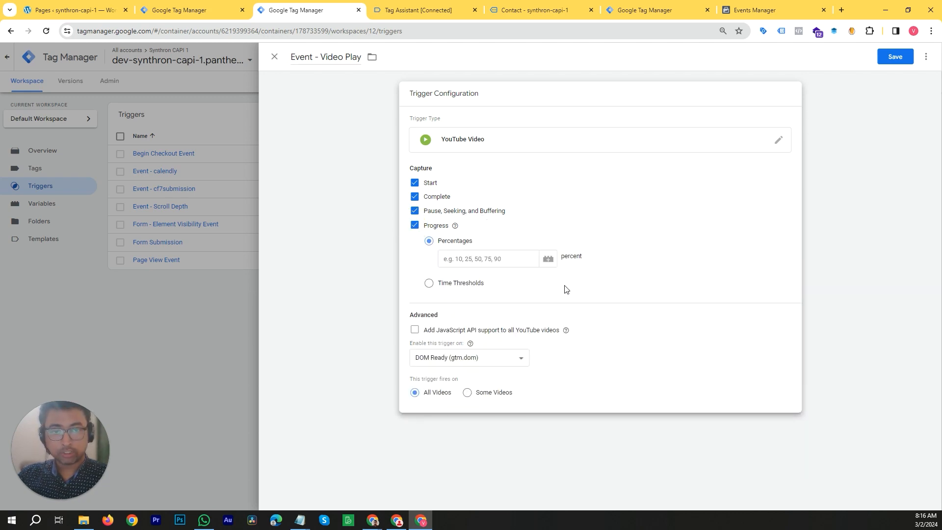
click(476, 260)
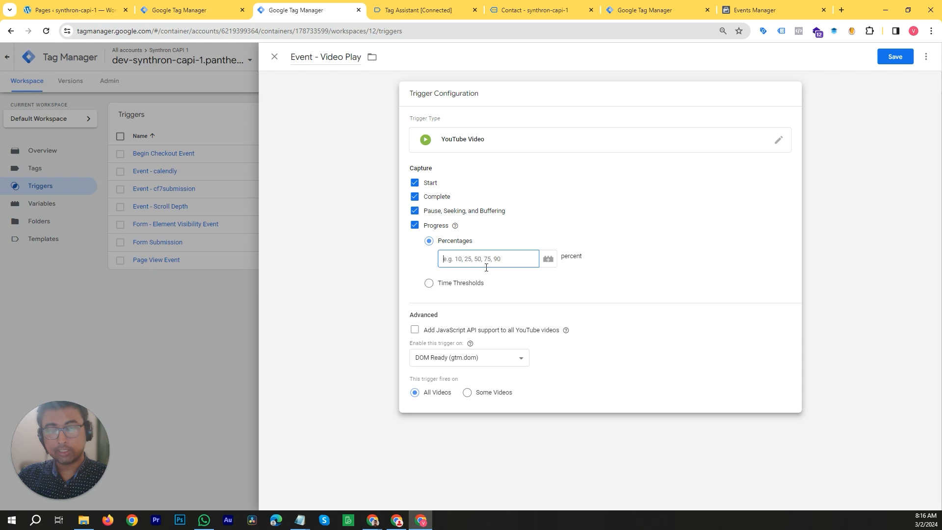
click(429, 284)
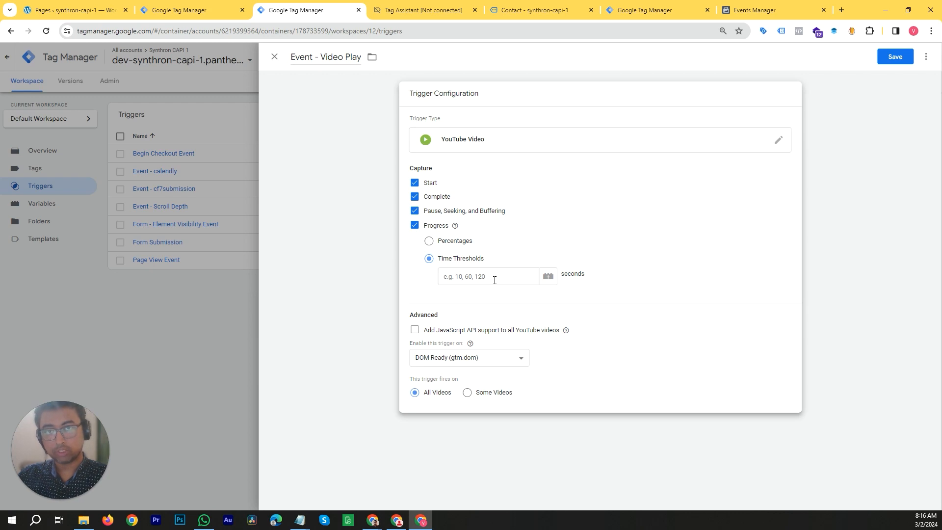
click(429, 241)
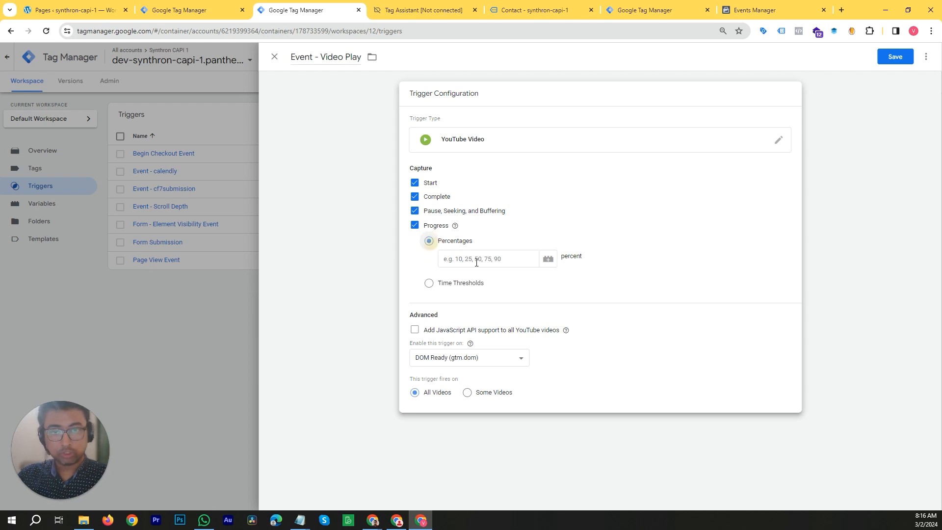
click(481, 261)
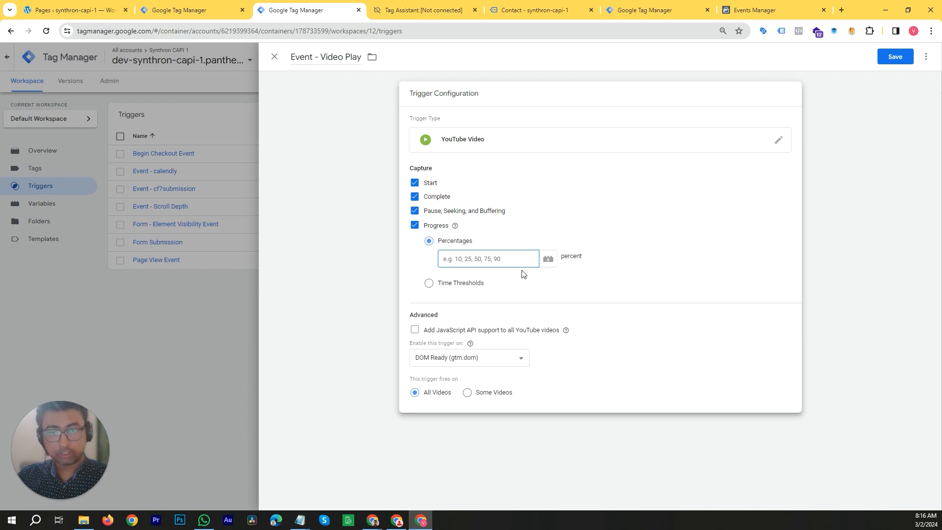
text(10,25,50,75,90)
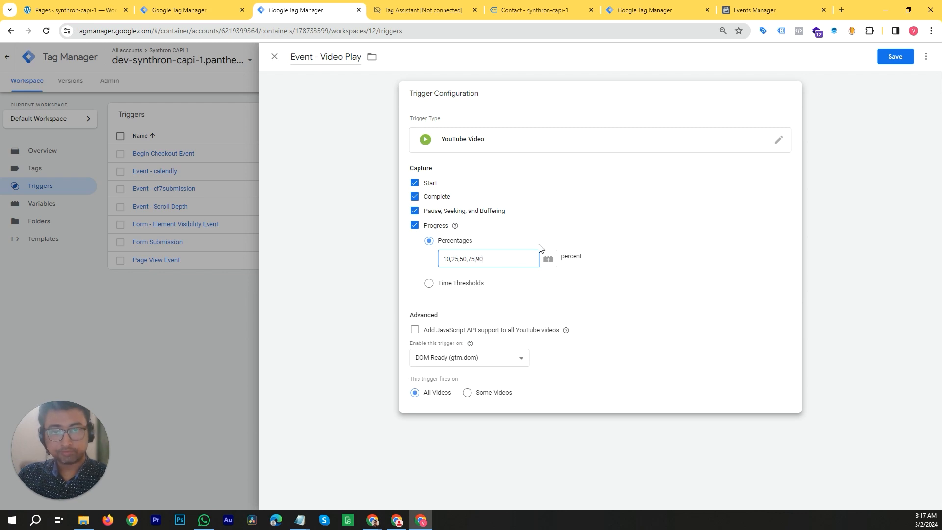
click(429, 287)
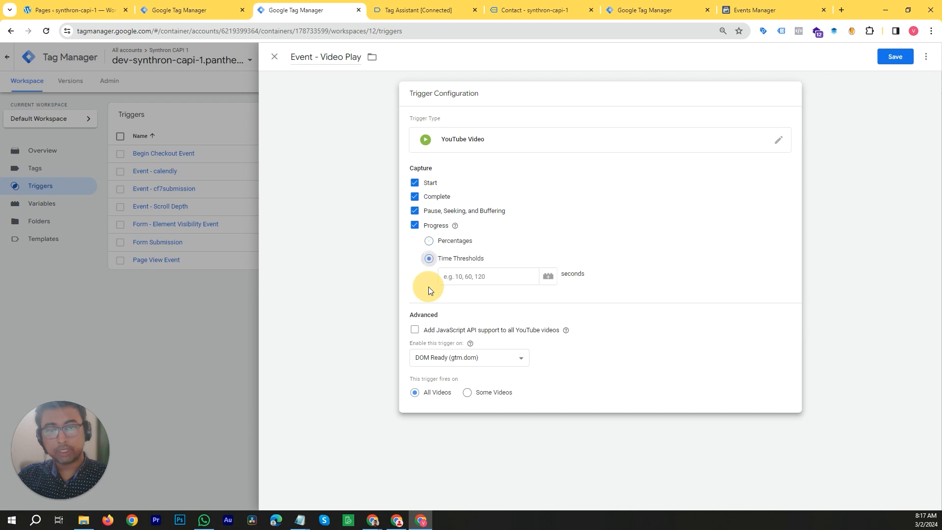
click(494, 275)
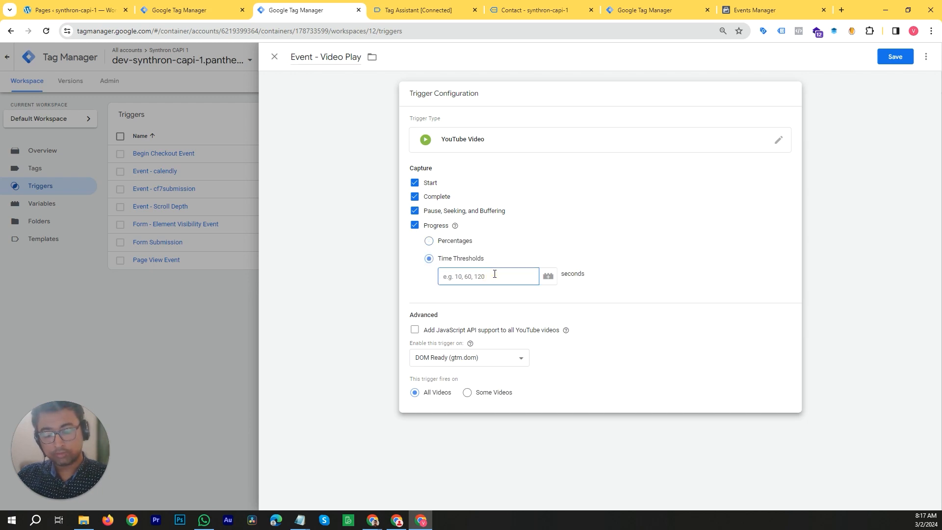
text(15,120)
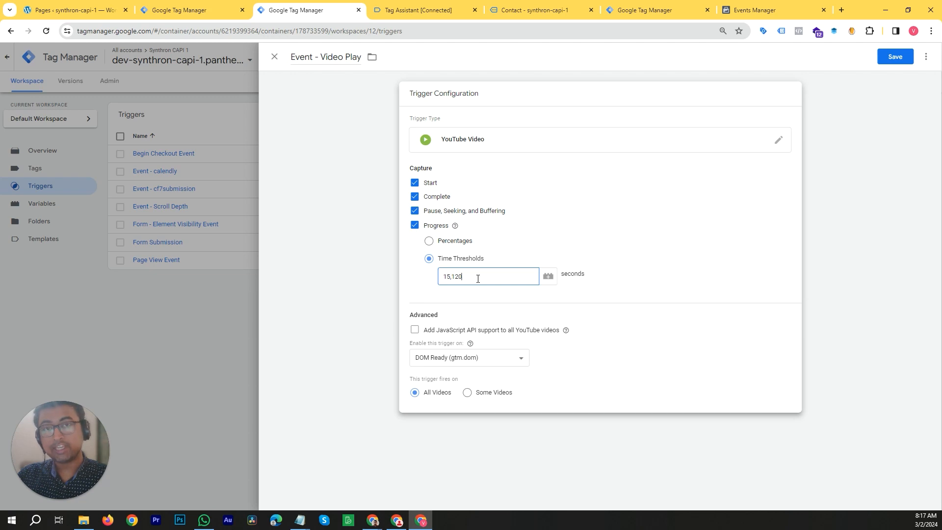
click(428, 241)
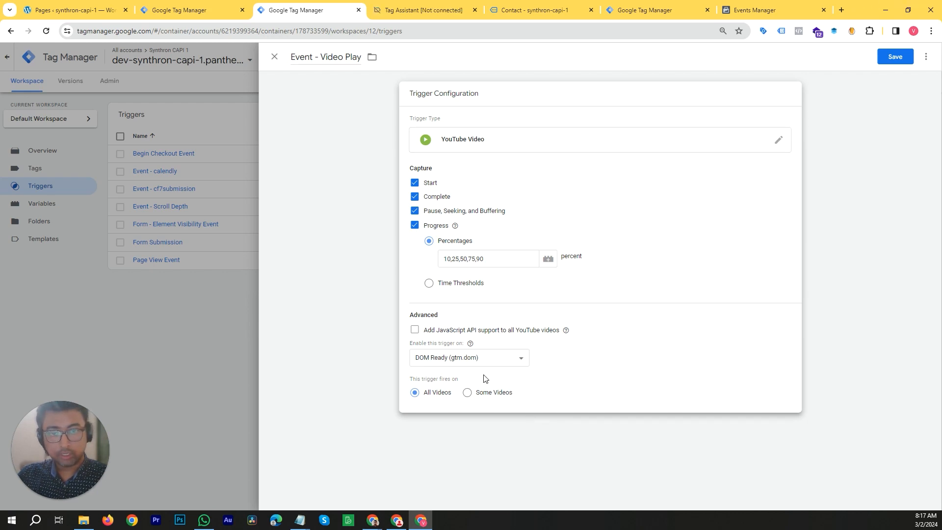
- Enable JavaScript API support for all YouTube videos in the trigger
click(415, 329)
mouse_move(470, 343)
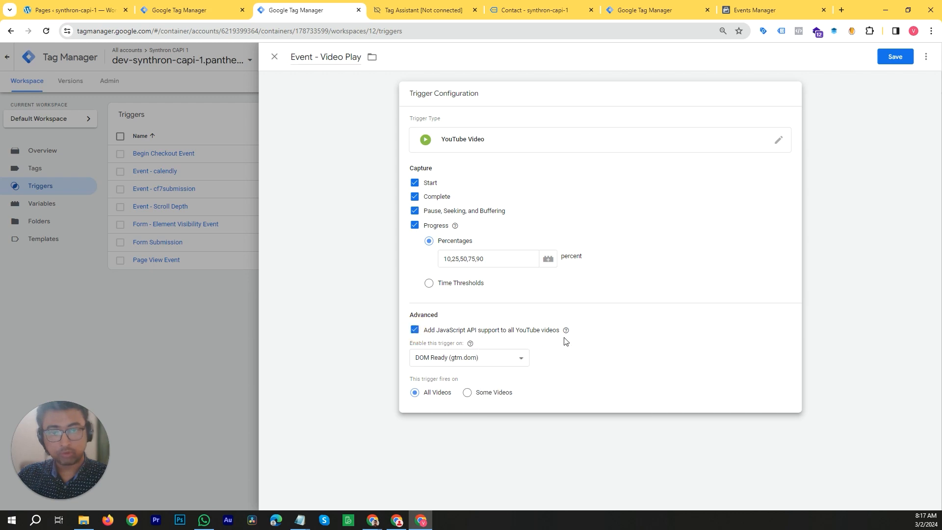
mouse_move(569, 333)
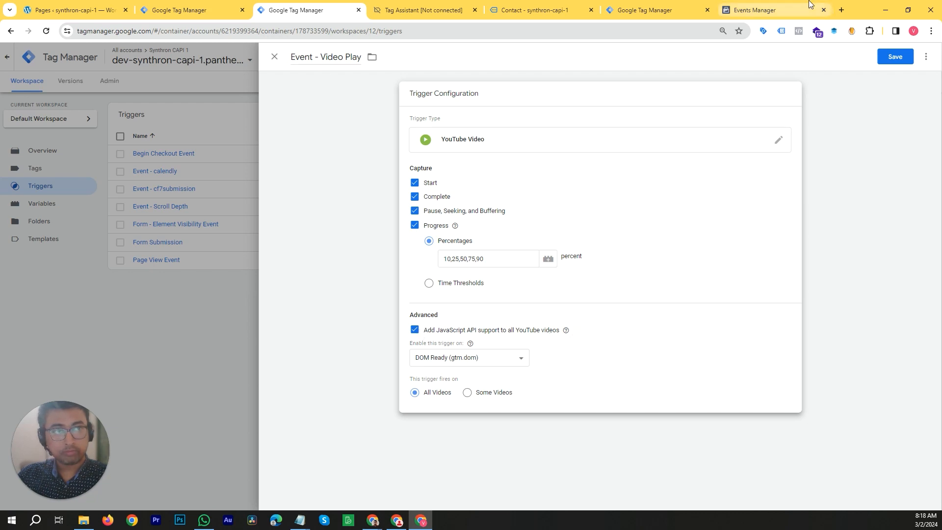
double_click(861, 11)
drag(804, 56, 789, 67)
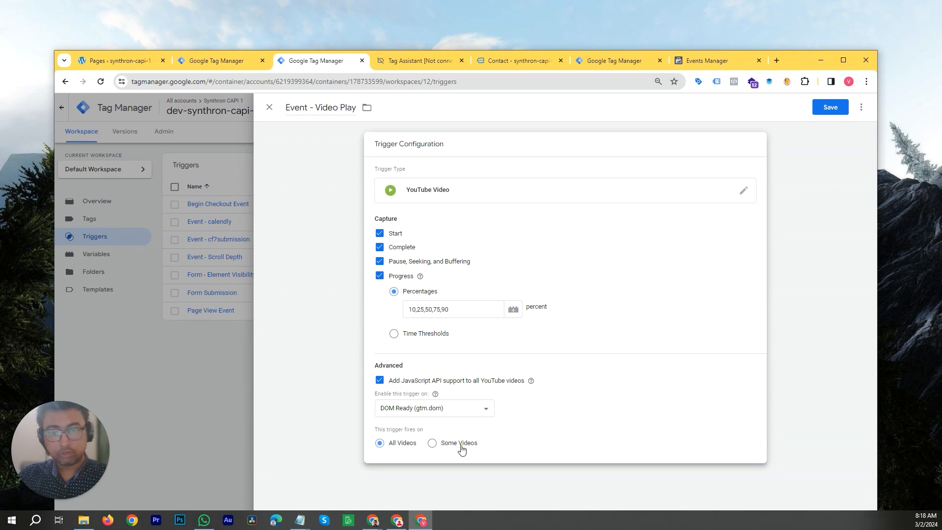
drag(788, 64, 804, 0)
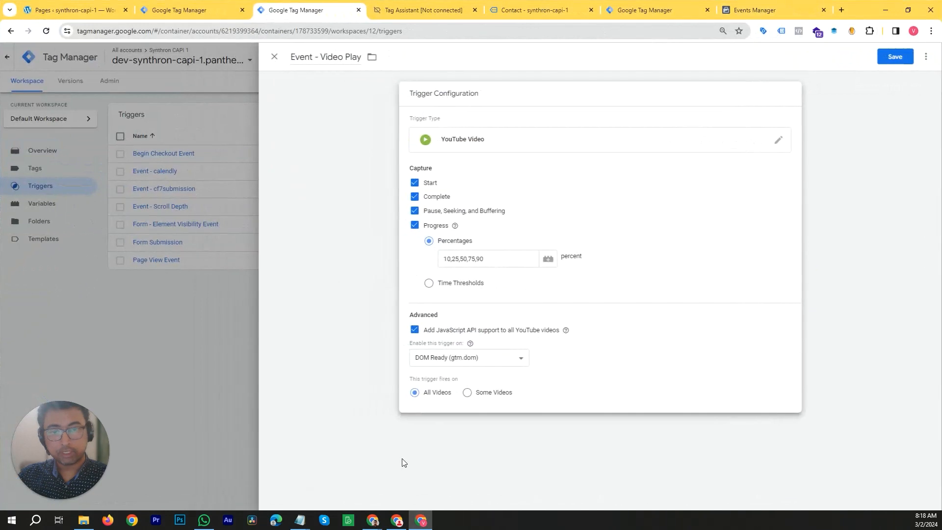
- Limit the trigger to some videos with a condition on Page URL equals
click(469, 392)
click(511, 429)
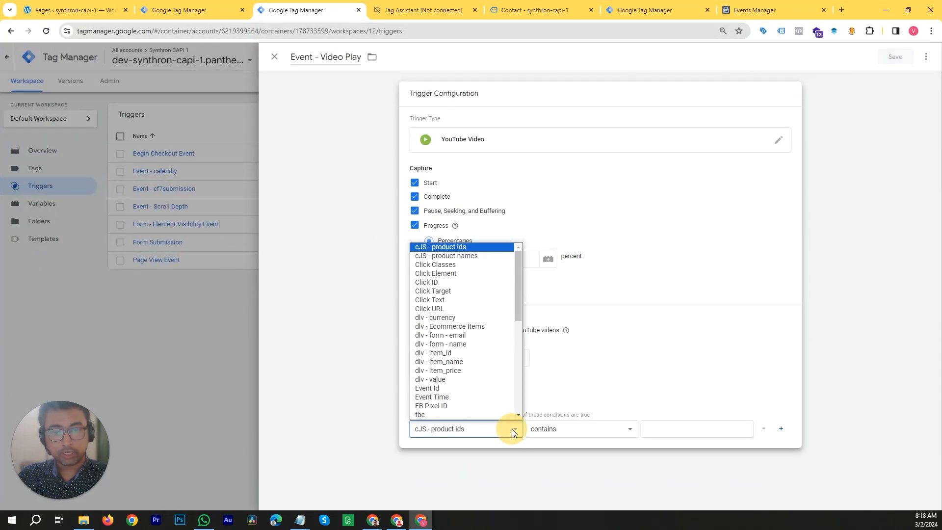
scroll(475, 371, down, 5)
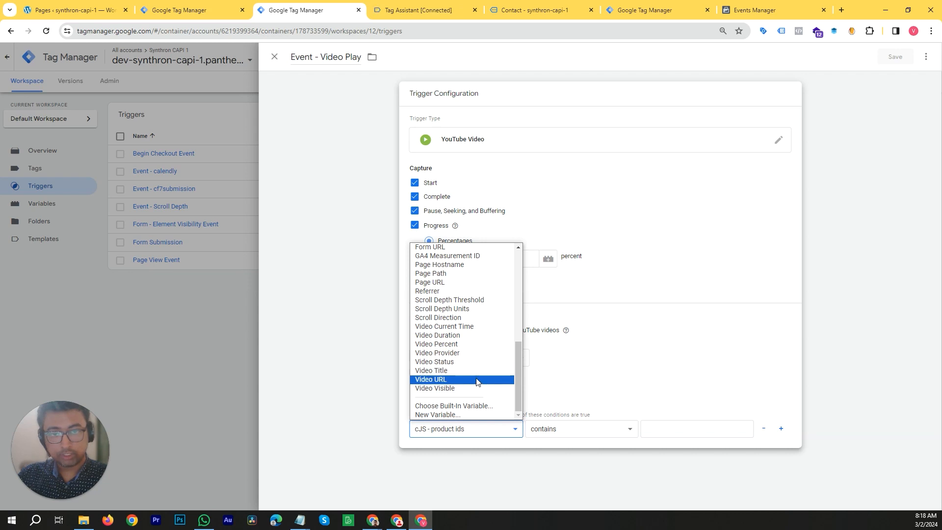
click(454, 283)
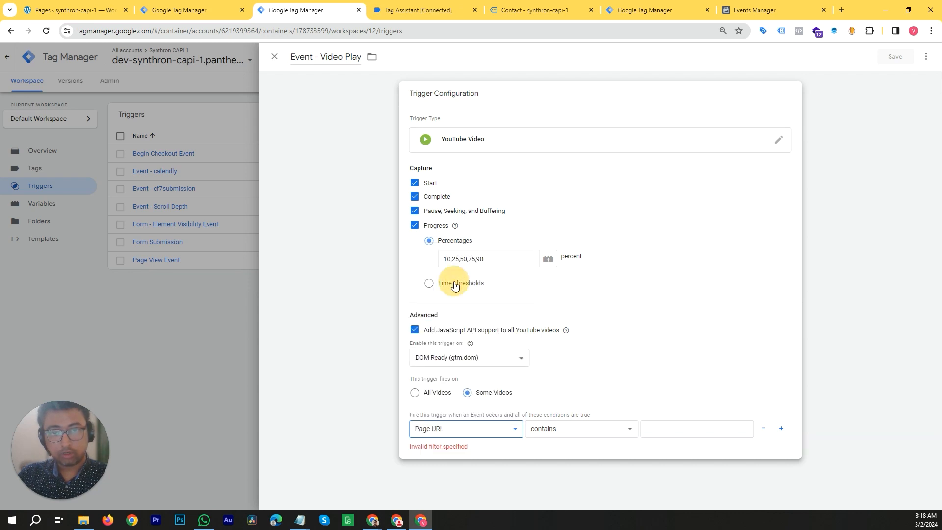
click(627, 434)
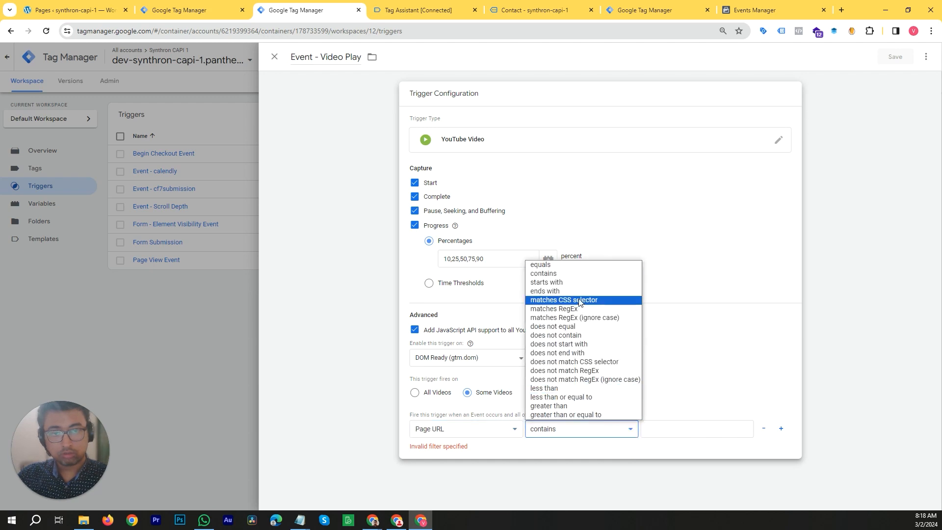
click(588, 265)
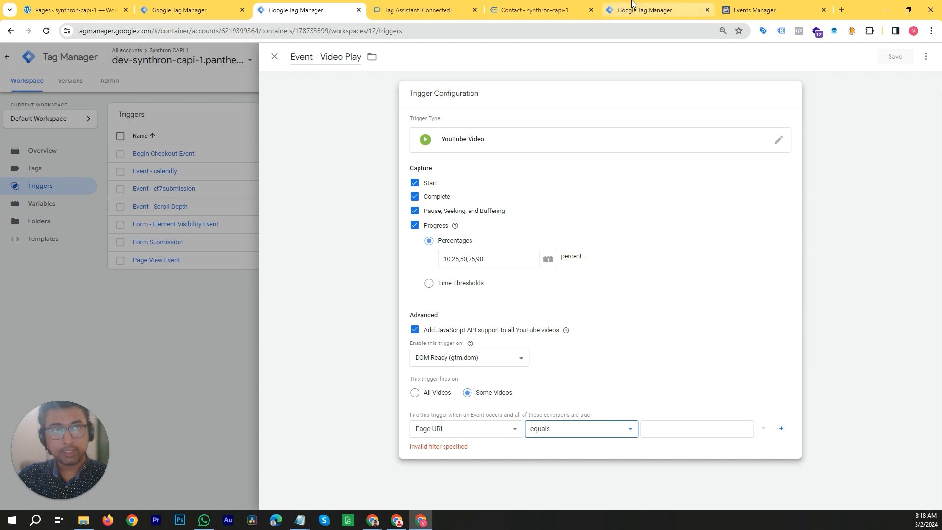
- Copy the contact page's address from the website tab and paste it as the Page URL condition value
click(549, 13)
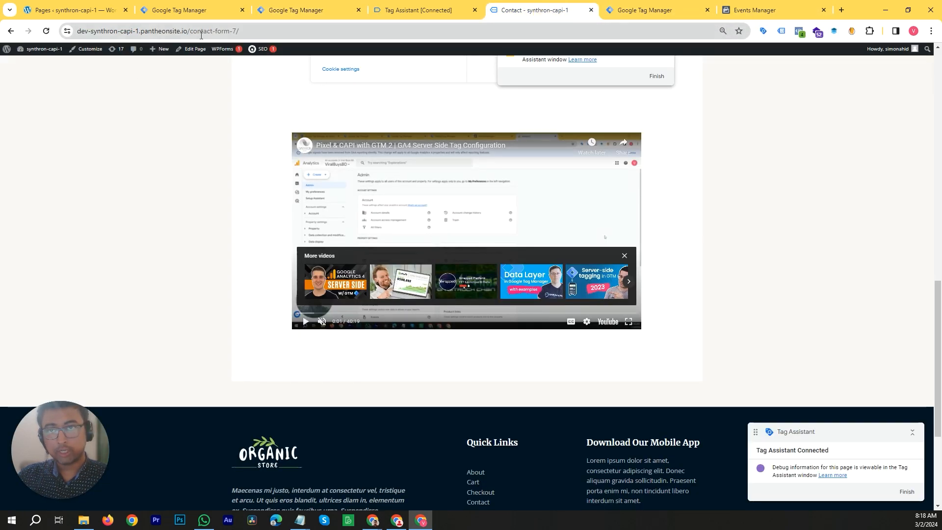
click(198, 31)
click(209, 33)
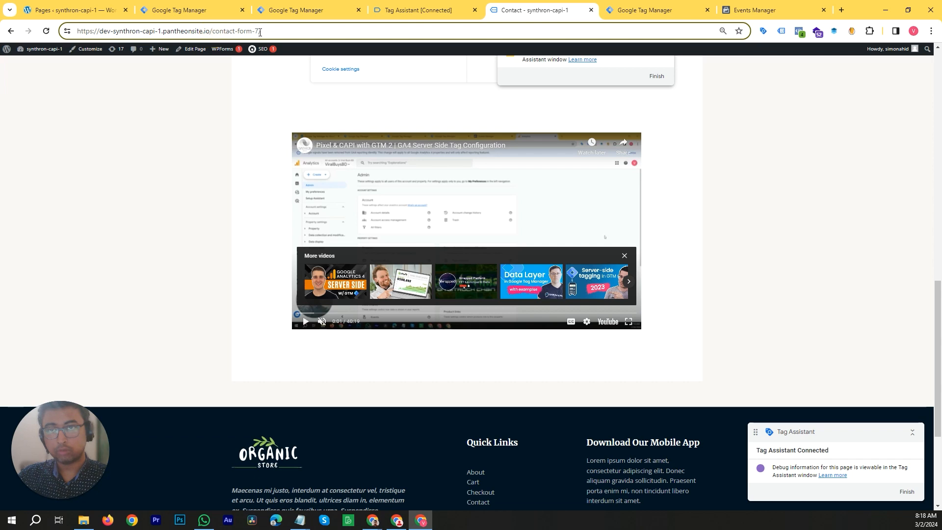
shift+click(259, 32)
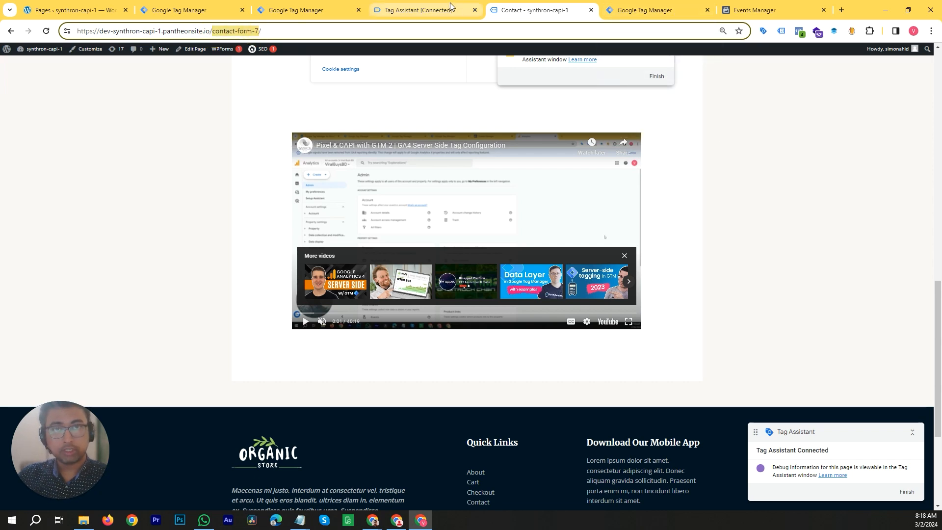
click(419, 11)
click(308, 5)
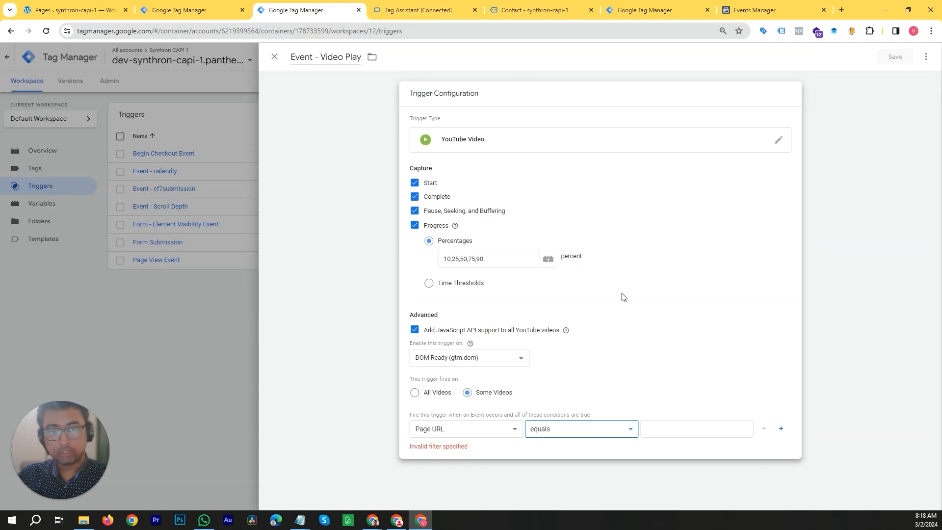
click(514, 432)
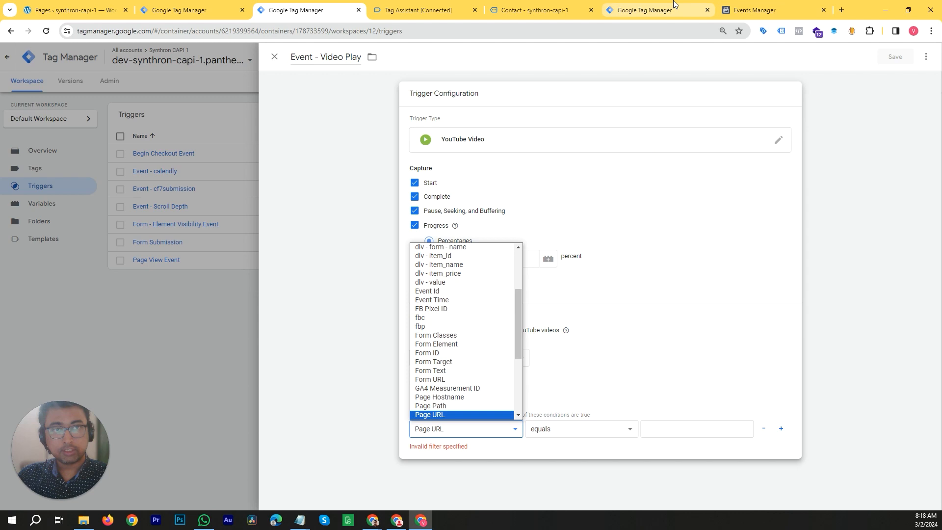
click(653, 10)
click(538, 11)
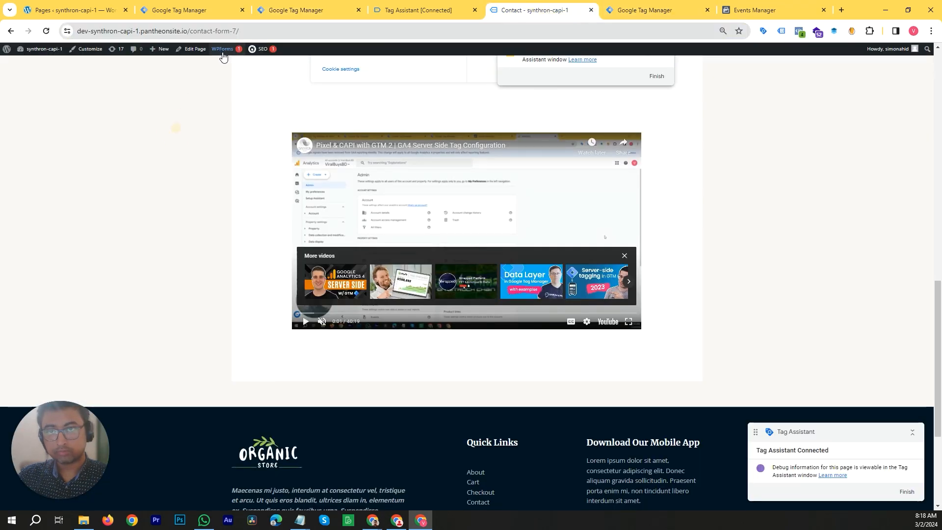
click(236, 29)
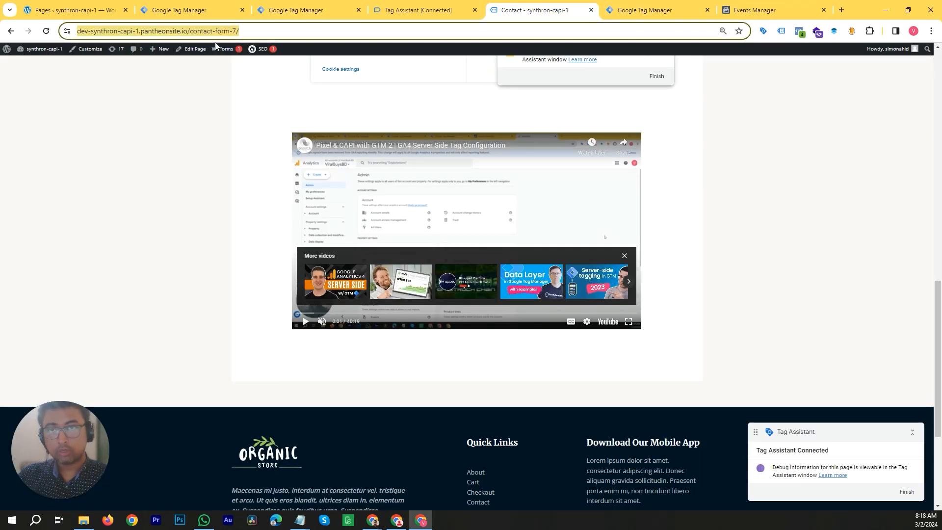
click(288, 13)
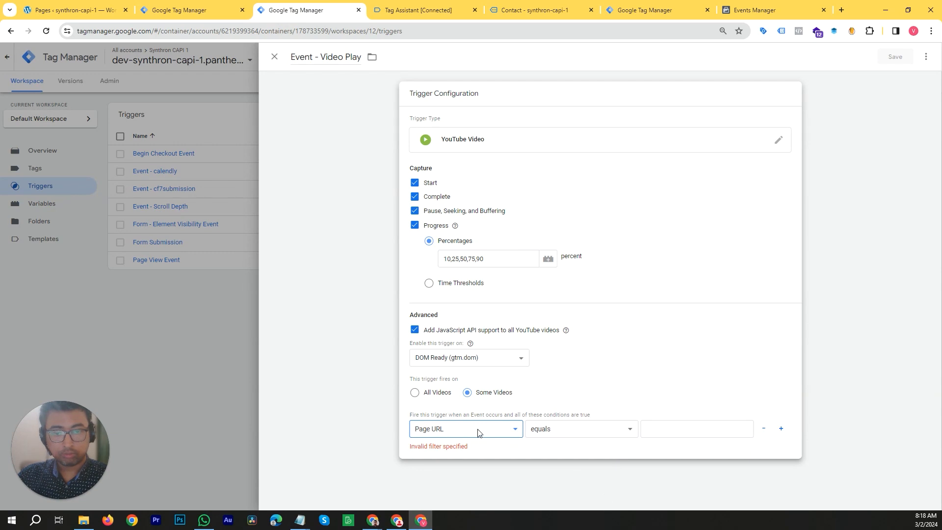
click(665, 428)
key(ctrl+v)
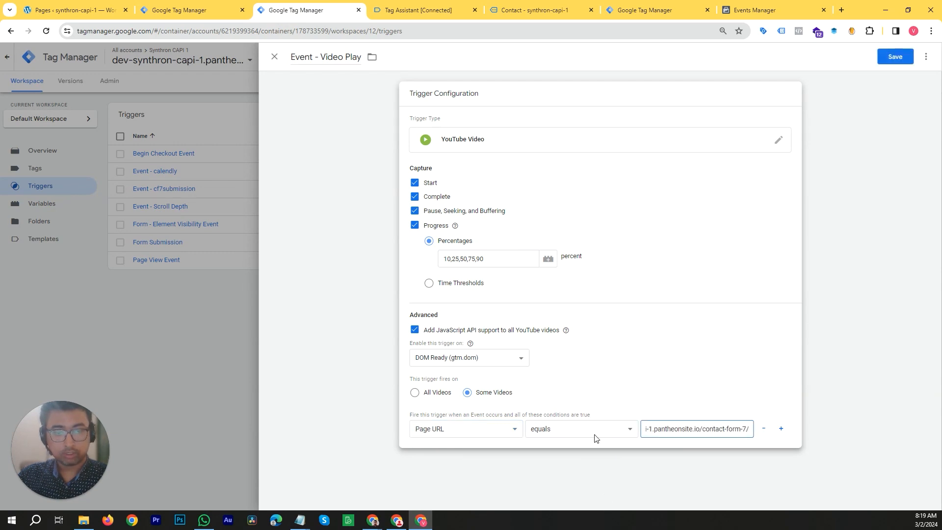
- Change the condition to Page Path contains
click(511, 431)
click(455, 407)
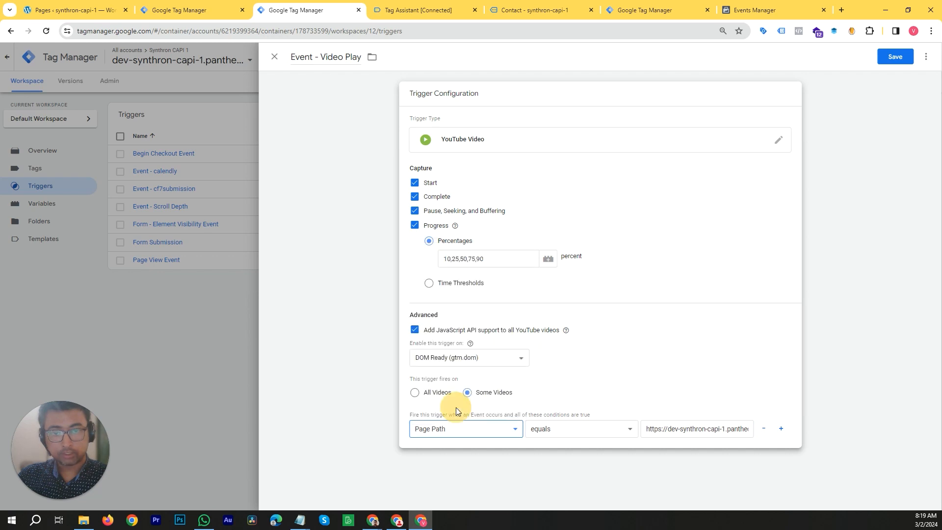
click(583, 436)
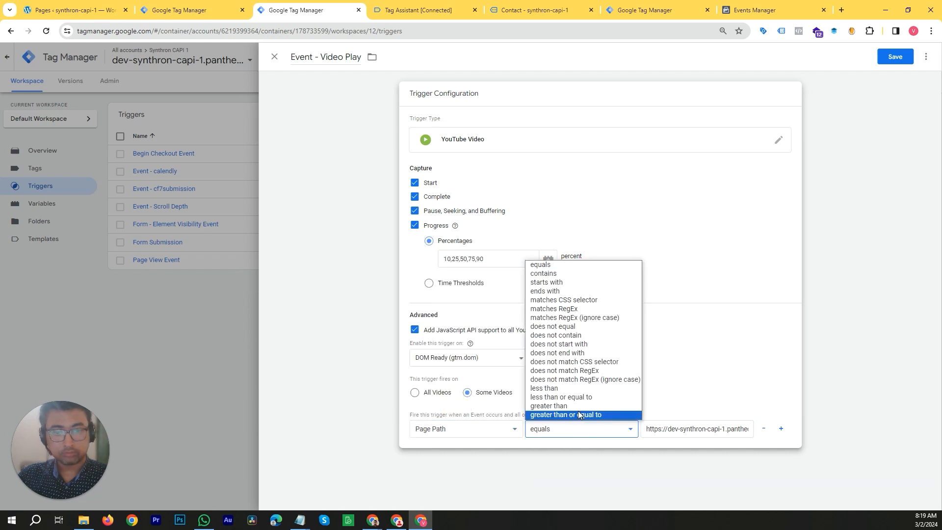
click(569, 275)
click(686, 428)
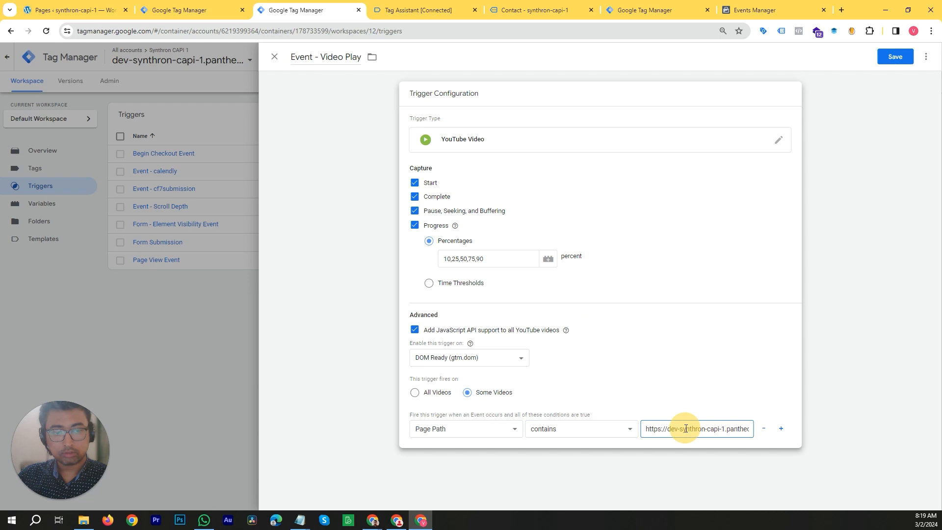
- Copy contact-form-7 from the contact page address and replace the condition value with it
click(463, 9)
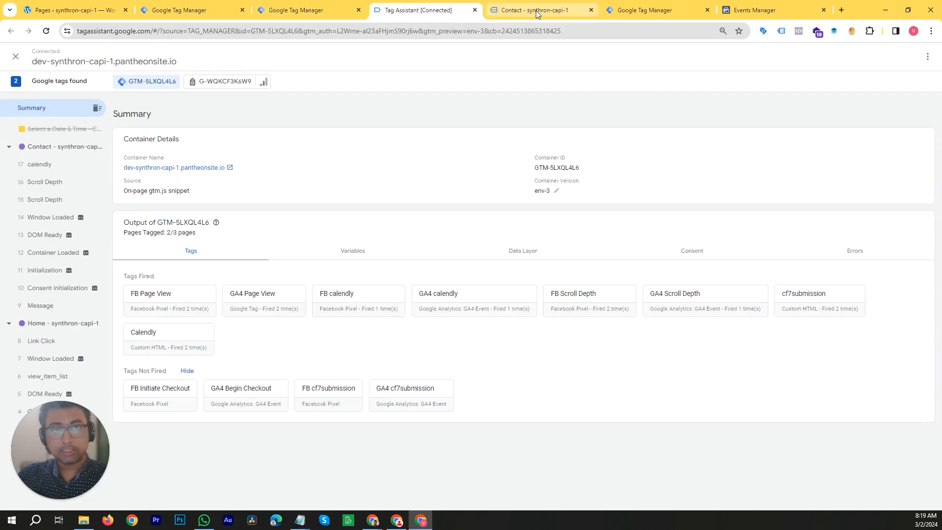
click(540, 10)
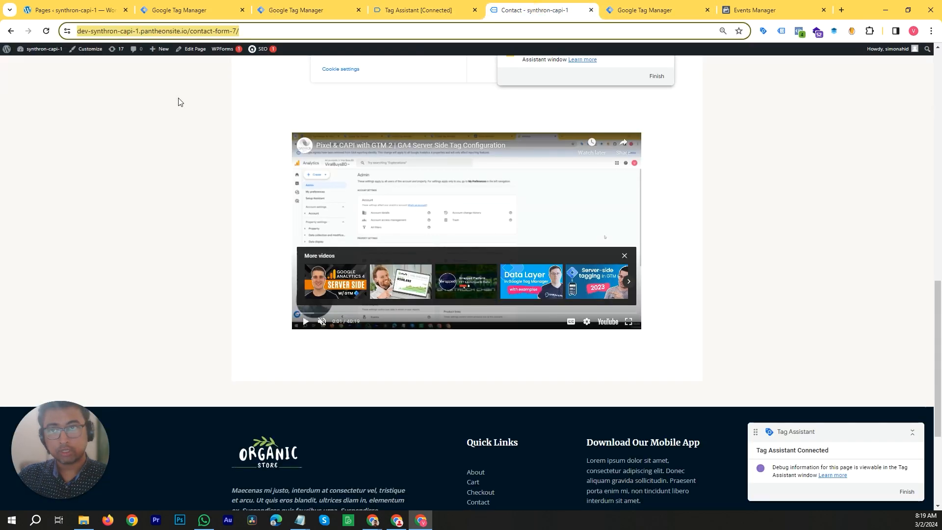
click(200, 31)
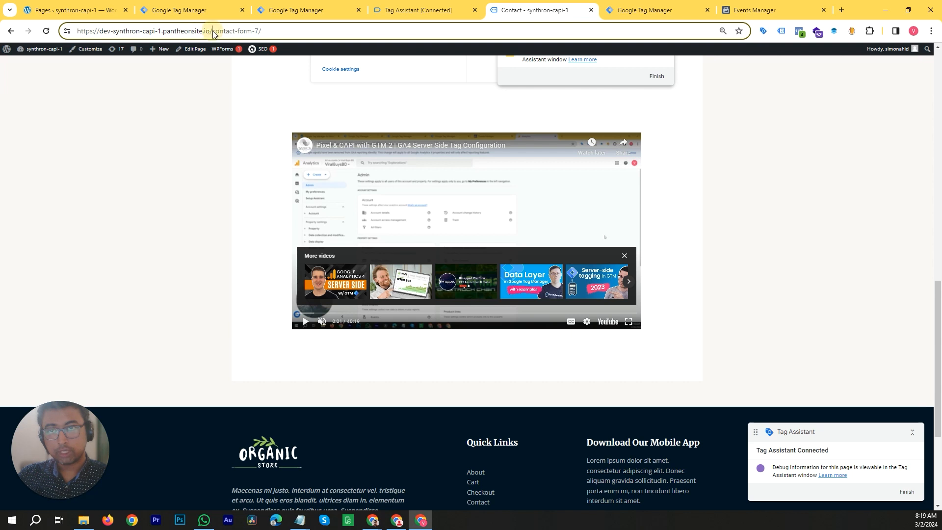
shift+click(258, 30)
key(ctrl+c)
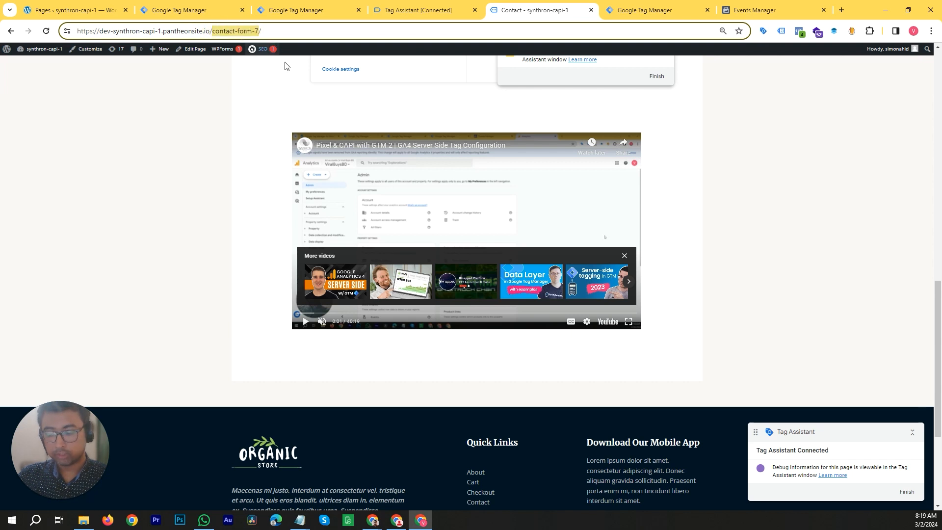
click(291, 9)
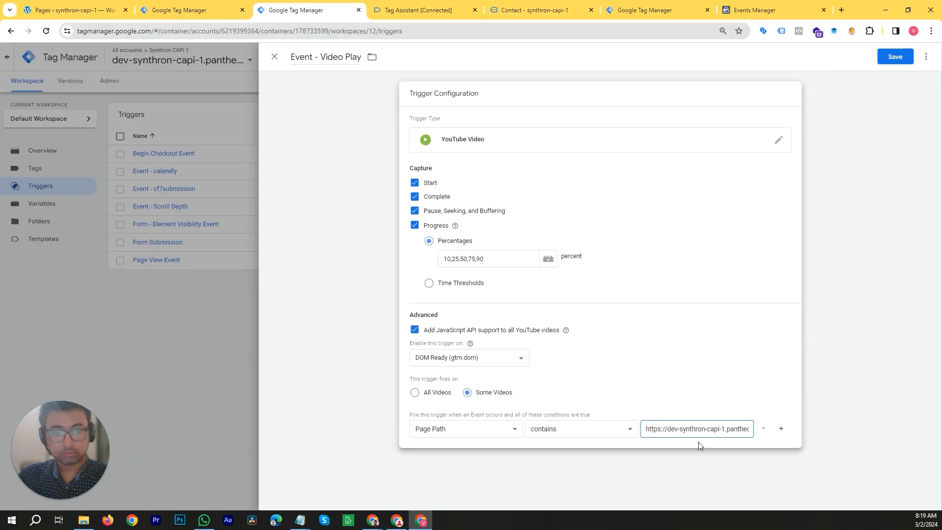
key(ctrl+a)
key(ctrl+v)
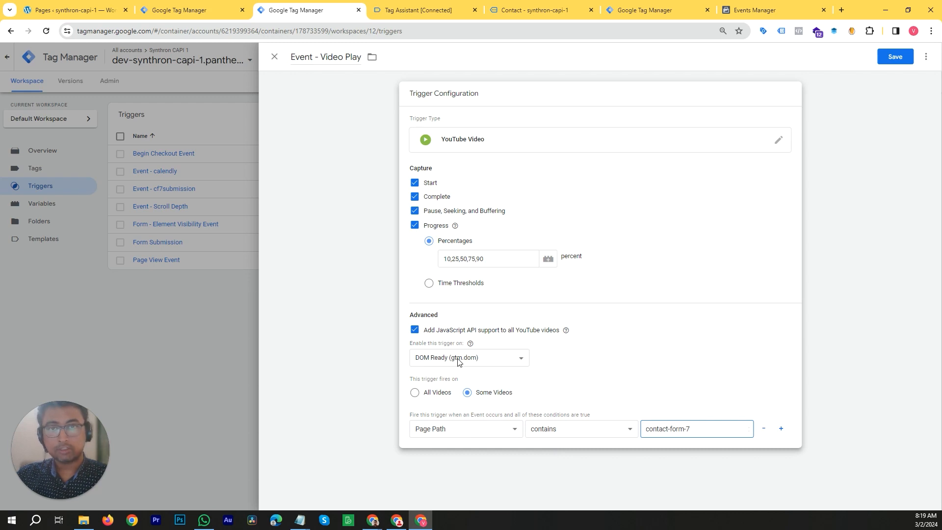
- Remove the condition so the trigger fires on all videos, and save the Event - Video Play trigger
click(761, 430)
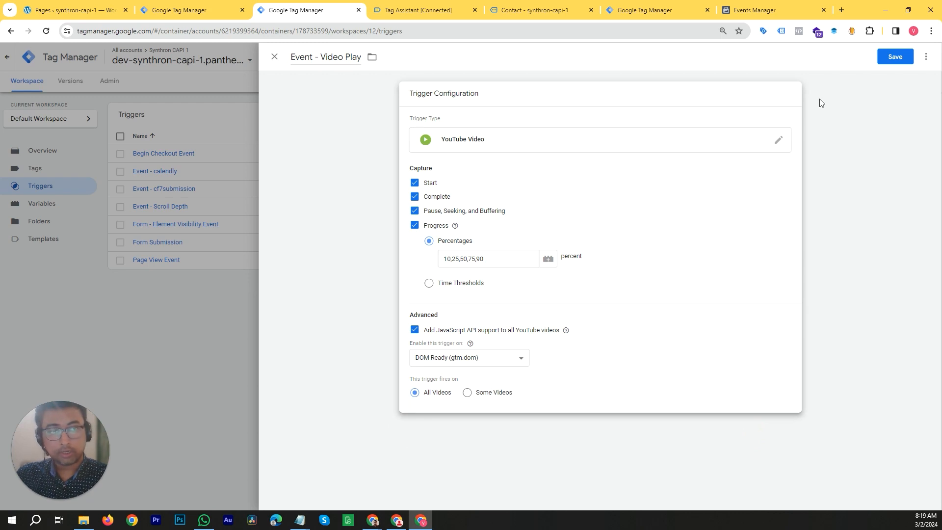
double_click(858, 12)
double_click(813, 76)
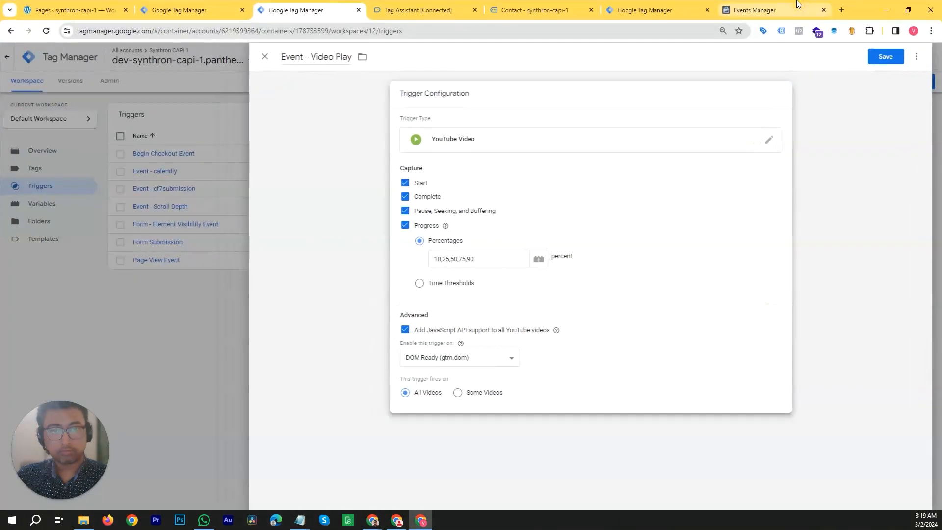
click(900, 56)
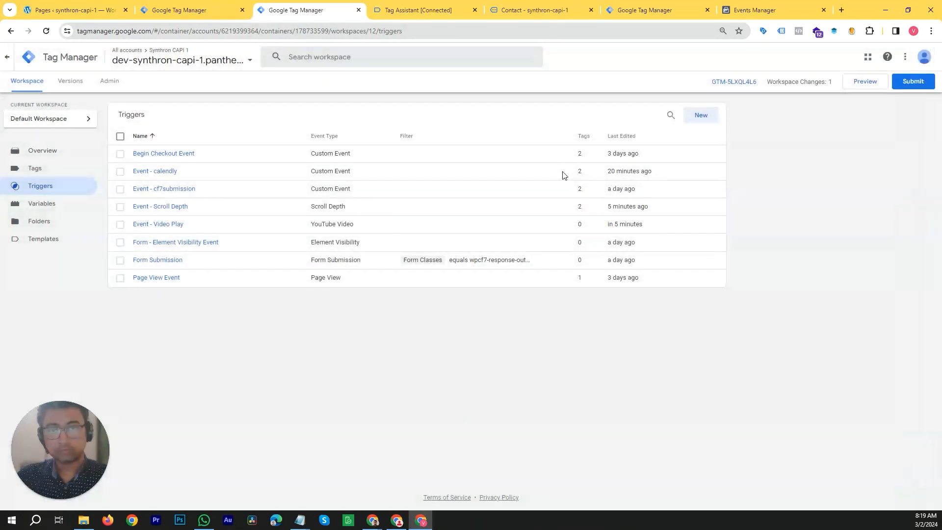
click(453, 6)
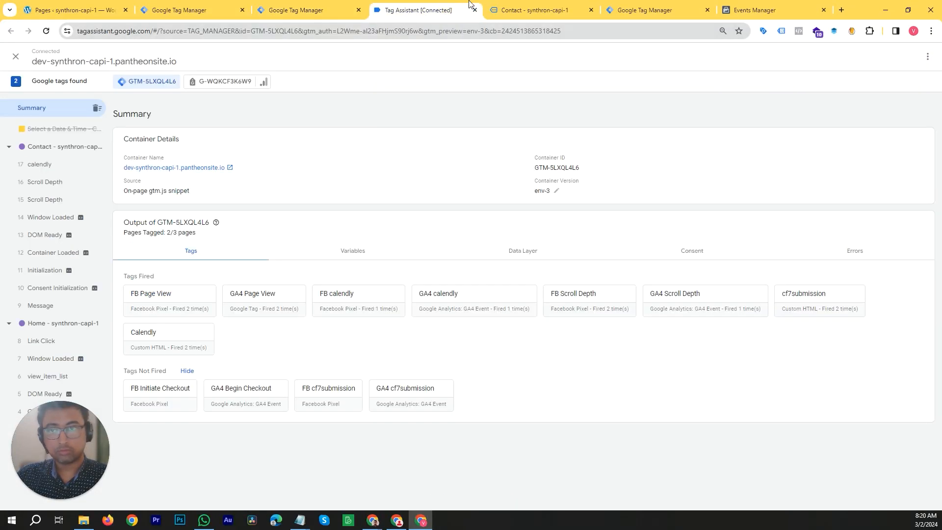
click(289, 9)
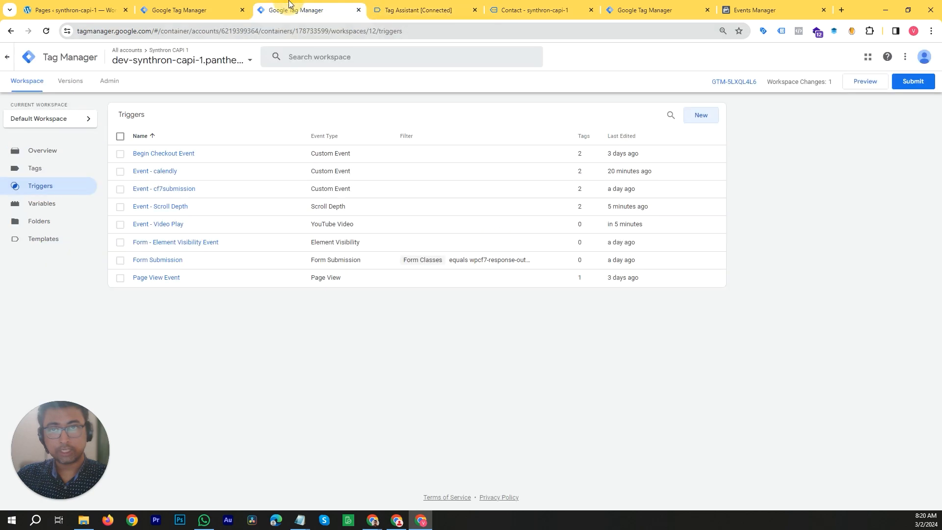
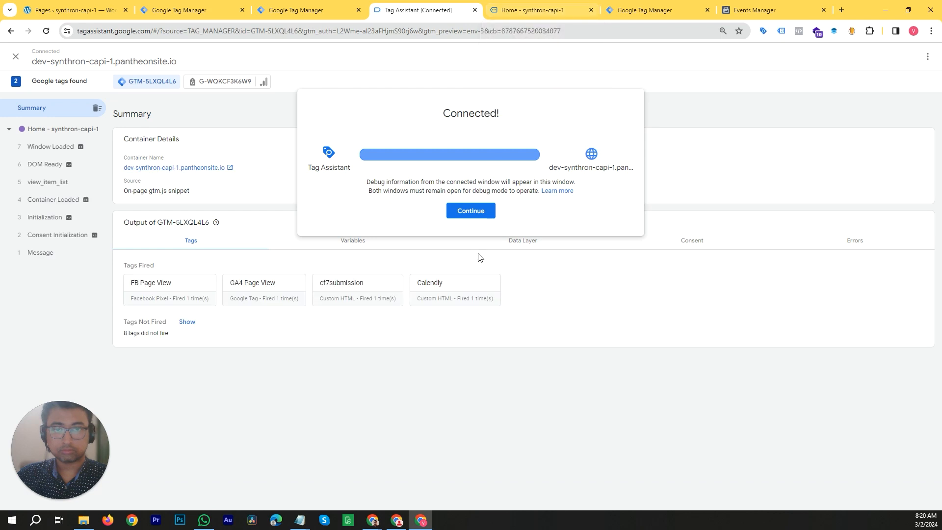
- Continue in Tag Assistant, open the site's Contact page, and play and scrub the embedded YouTube video
click(481, 220)
click(540, 16)
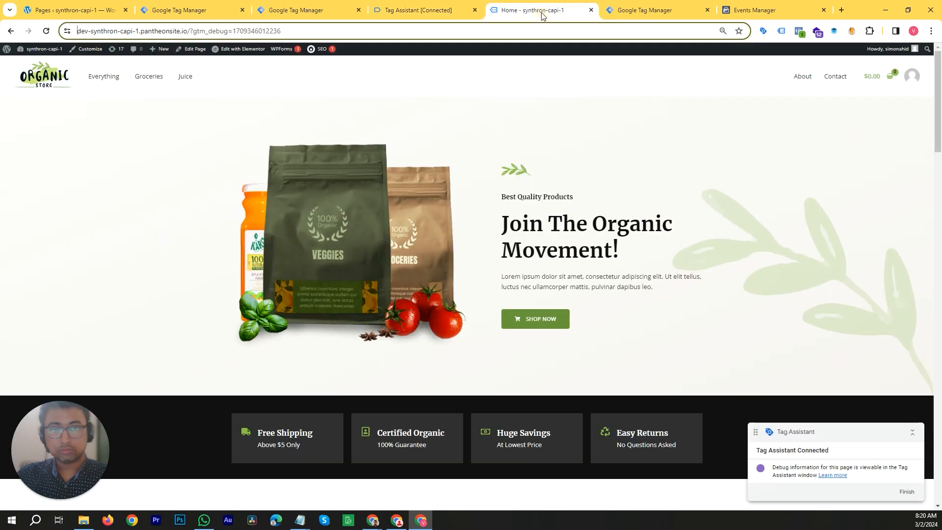
click(836, 75)
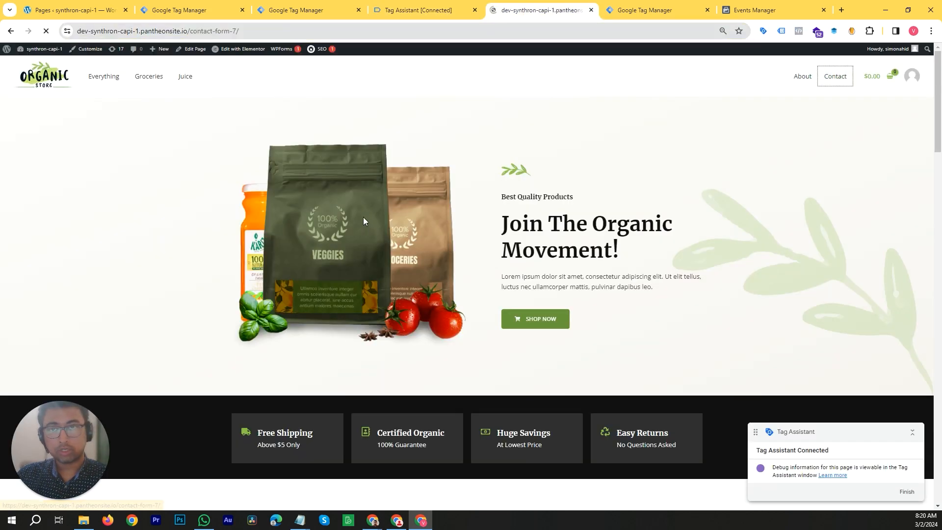
scroll(442, 244, down, 10)
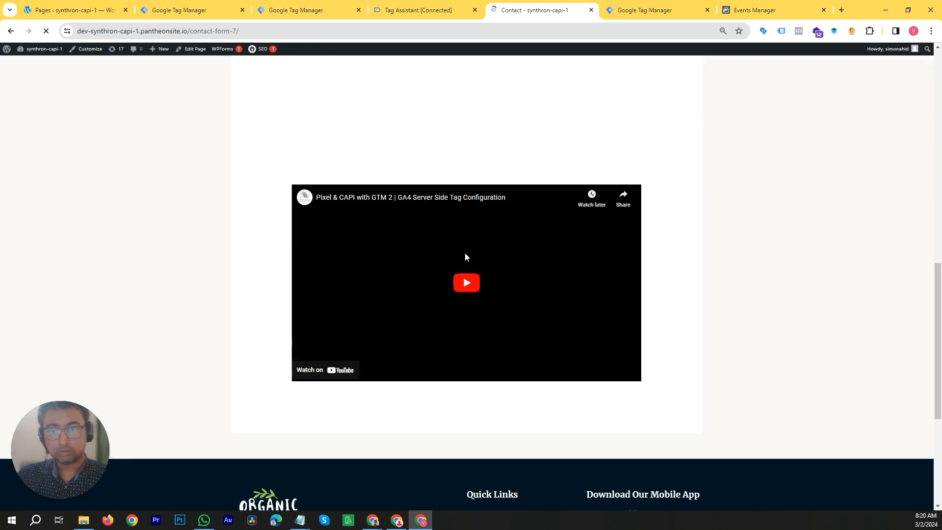
scroll(467, 234, up, 4)
click(468, 233)
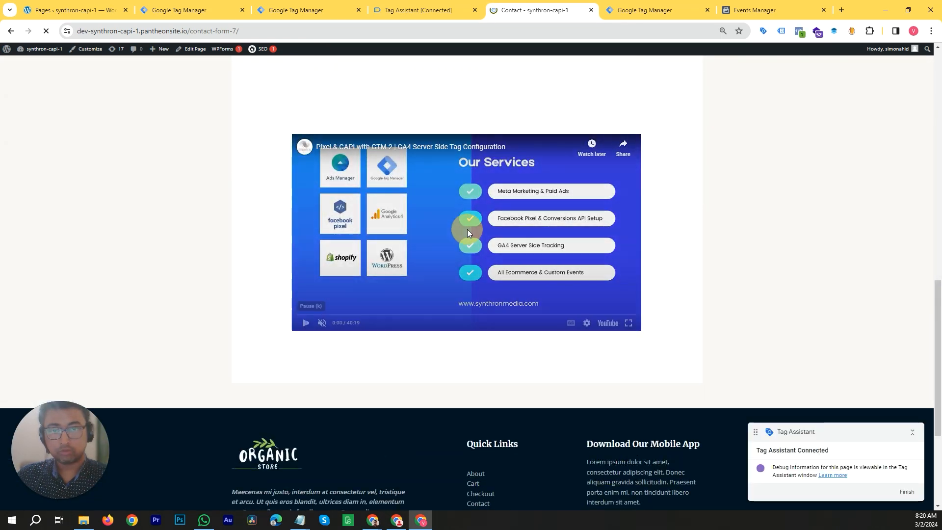
scroll(673, 316, up, 2)
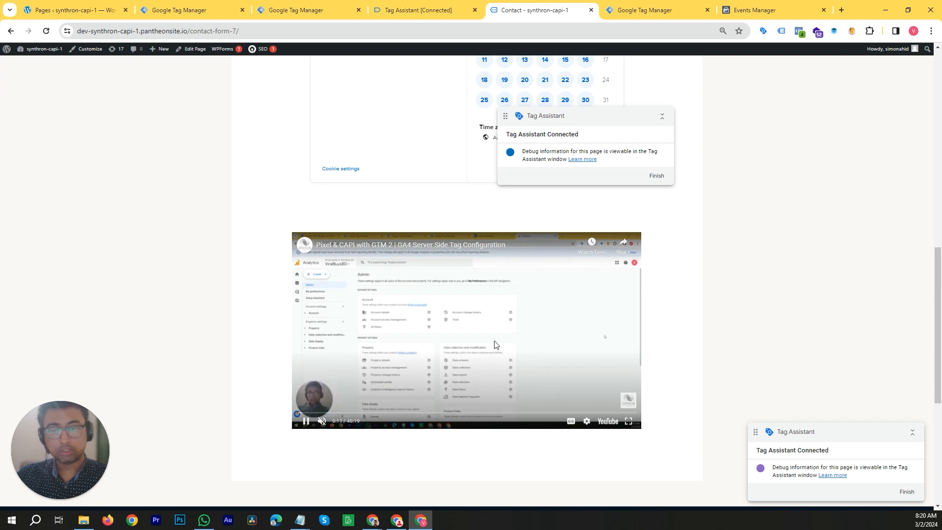
scroll(540, 333, down, 1)
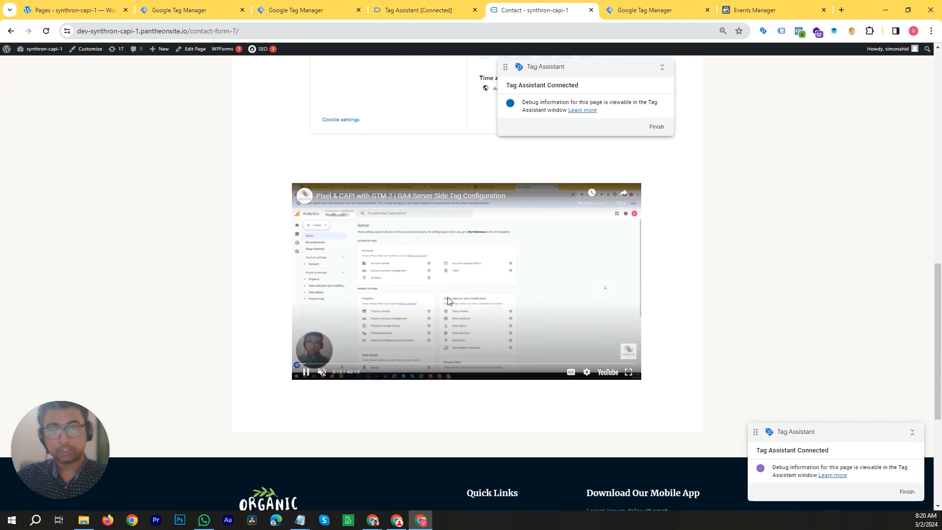
scroll(447, 312, up, 1)
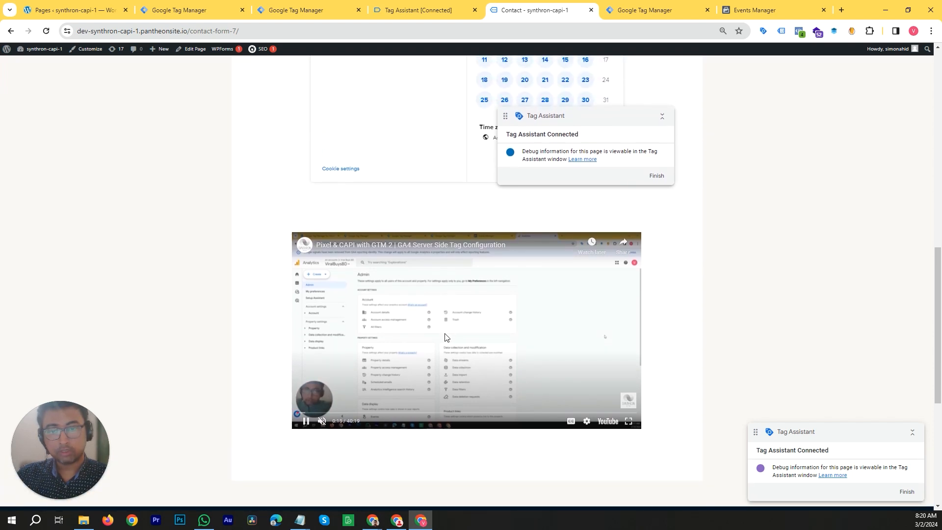
click(450, 326)
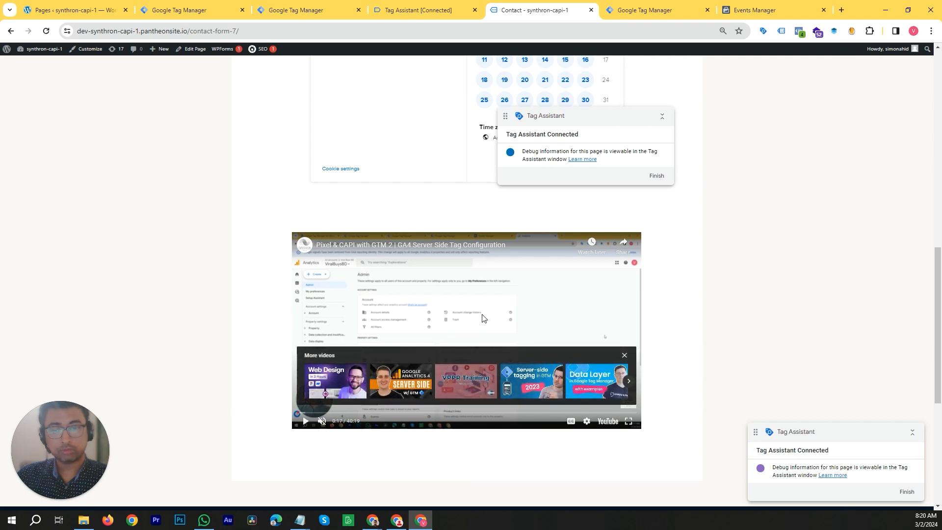
drag(297, 413, 363, 417)
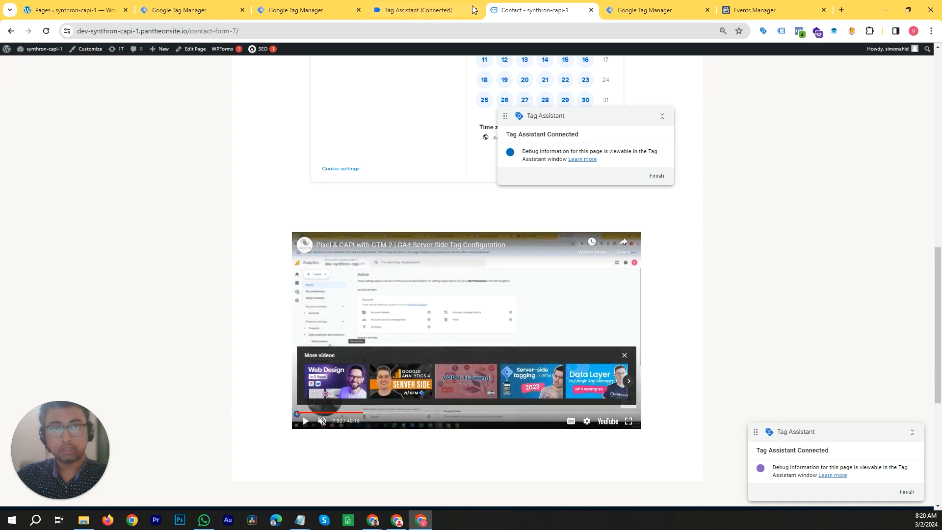
- Examine the YouTube Video event's variables in Tag Assistant, such as video title, status and percent
click(452, 10)
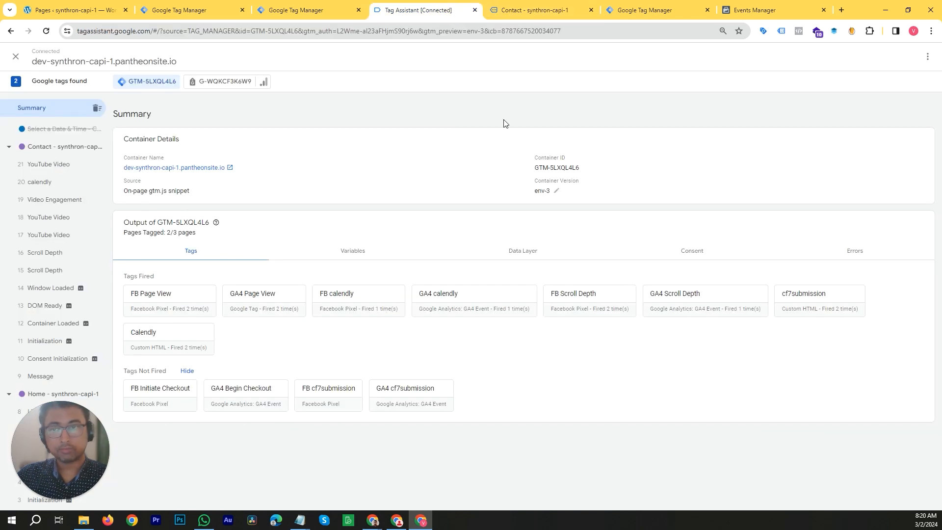
click(74, 166)
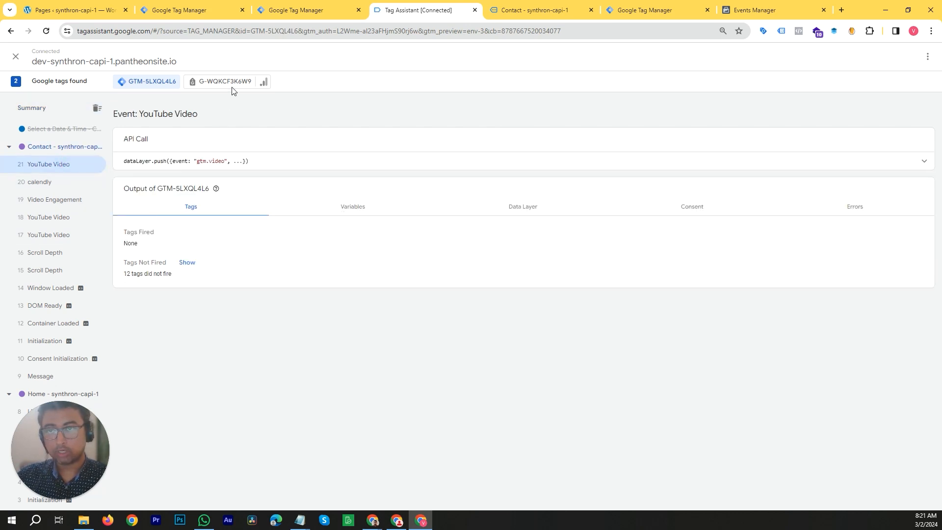
click(366, 207)
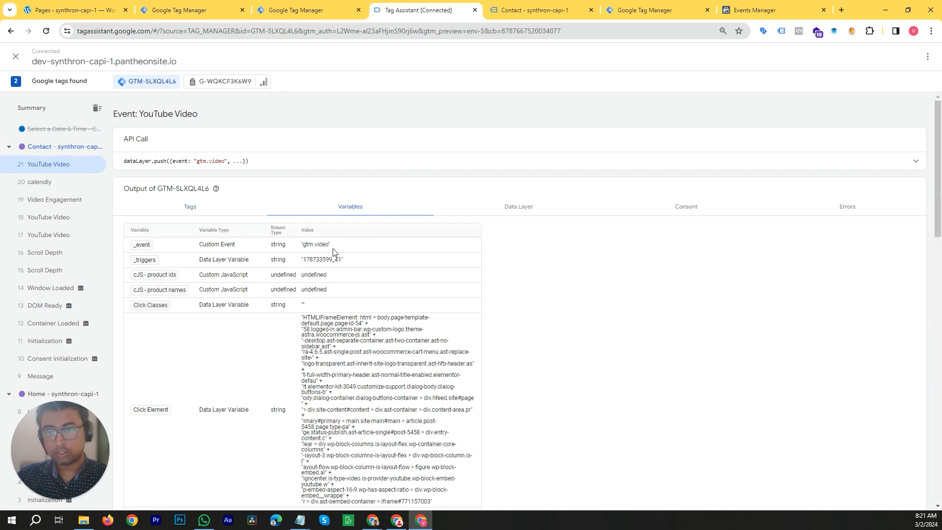
scroll(318, 261, down, 2)
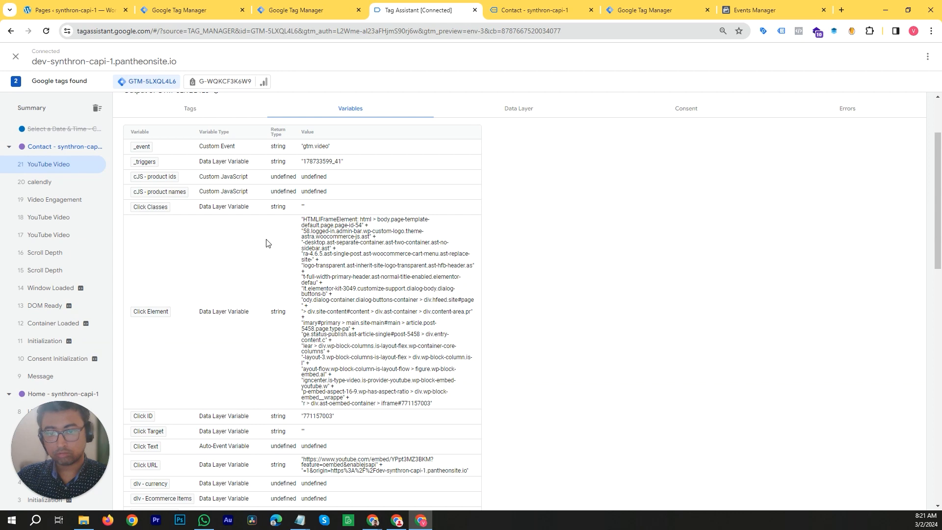
scroll(272, 255, down, 5)
scroll(290, 271, down, 2)
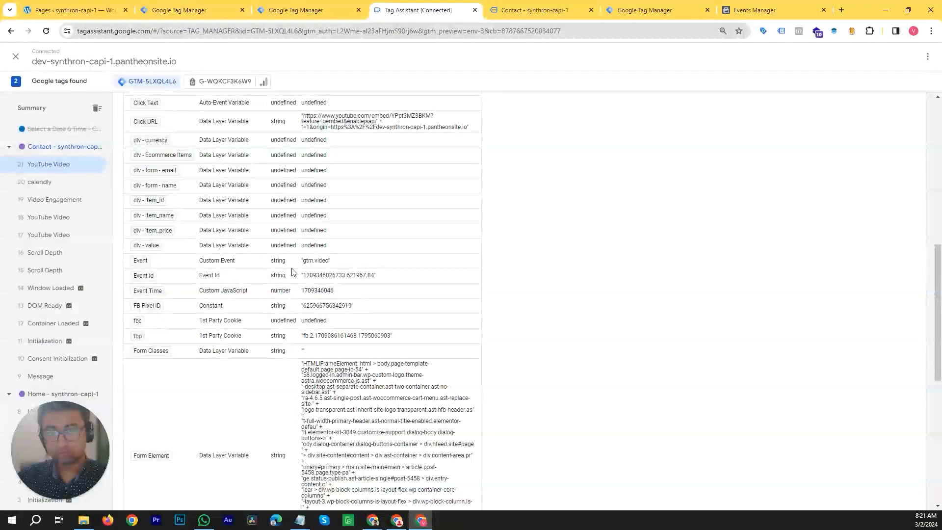
scroll(343, 324, down, 2)
scroll(343, 314, down, 5)
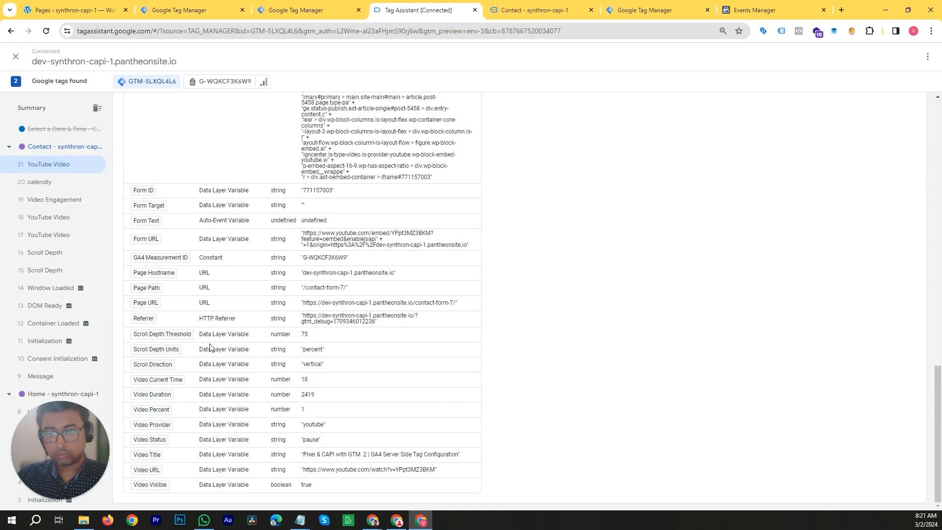
scroll(240, 358, up, 10)
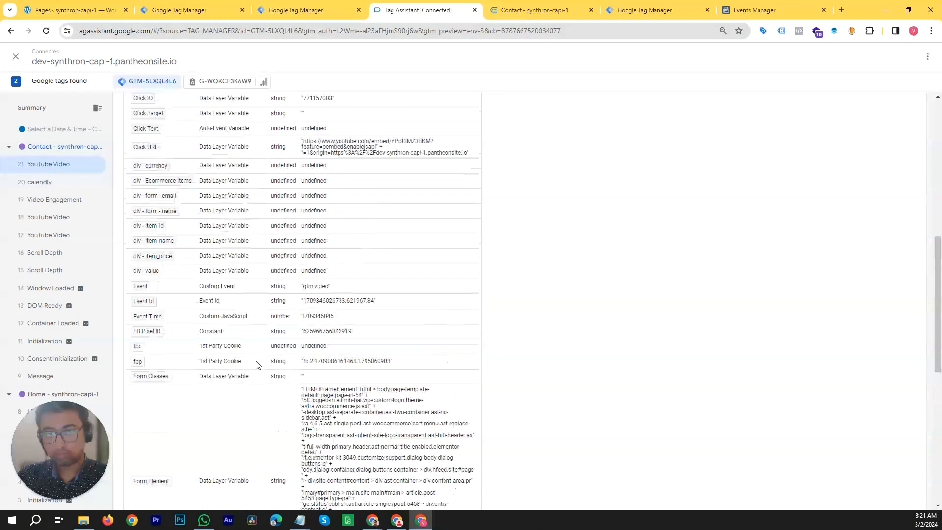
scroll(283, 326, up, 3)
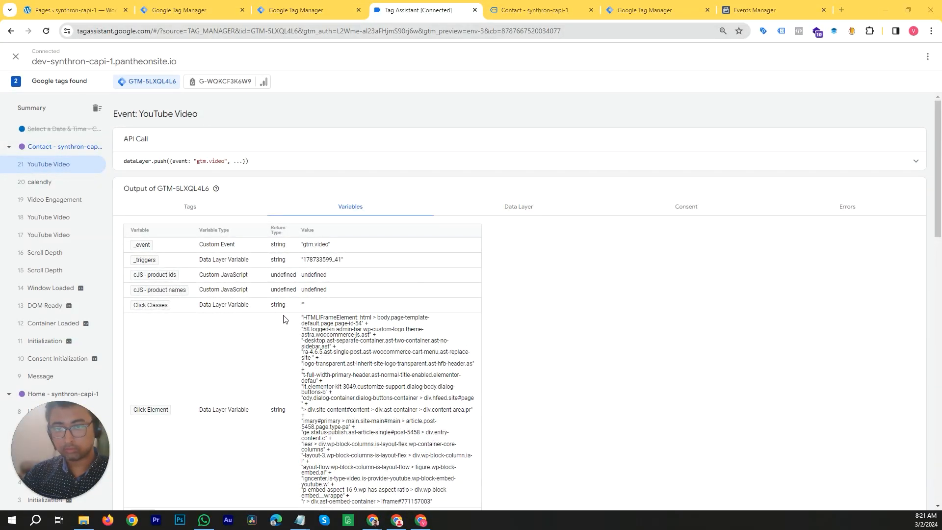
scroll(314, 248, down, 1)
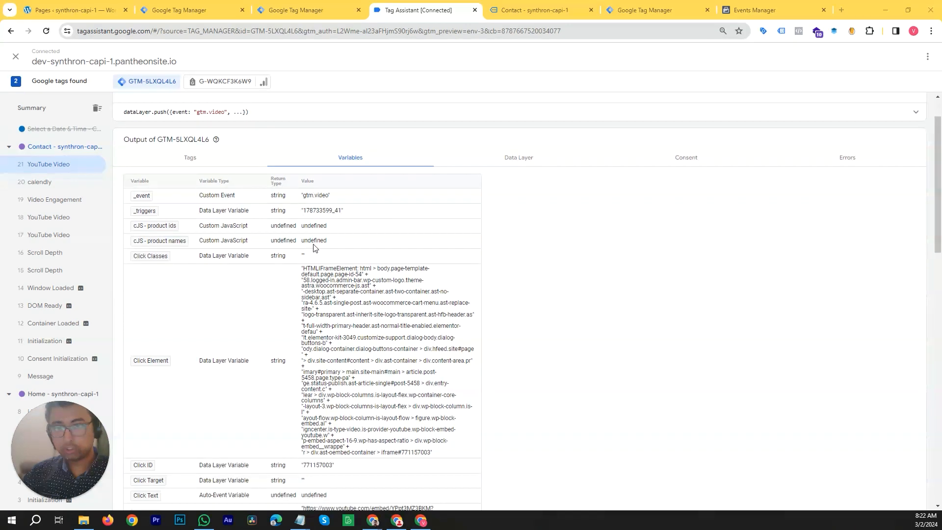
scroll(363, 291, down, 5)
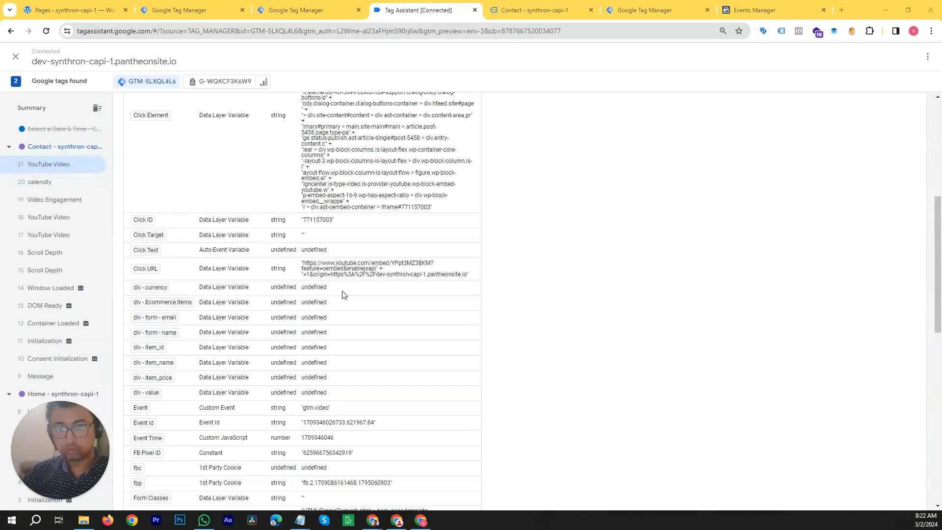
scroll(352, 283, down, 6)
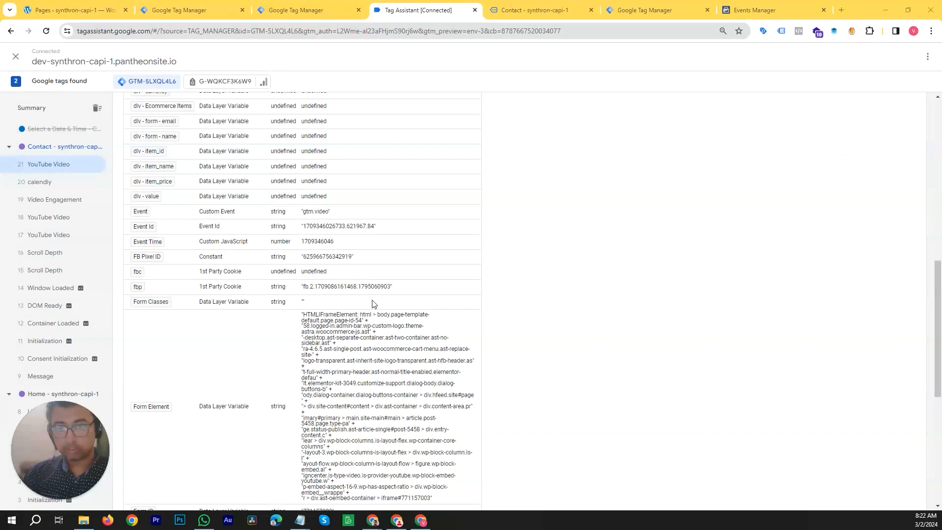
scroll(394, 314, down, 4)
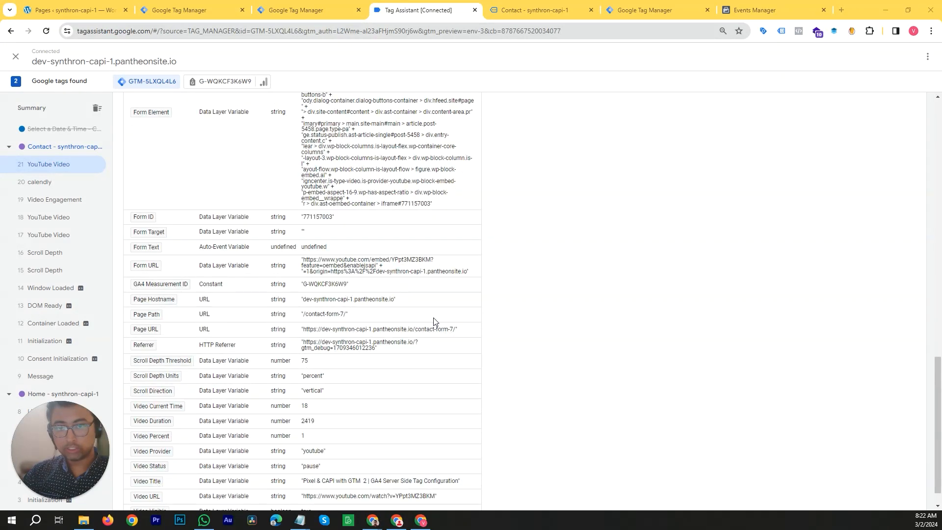
scroll(434, 322, down, 1)
scroll(453, 314, up, 4)
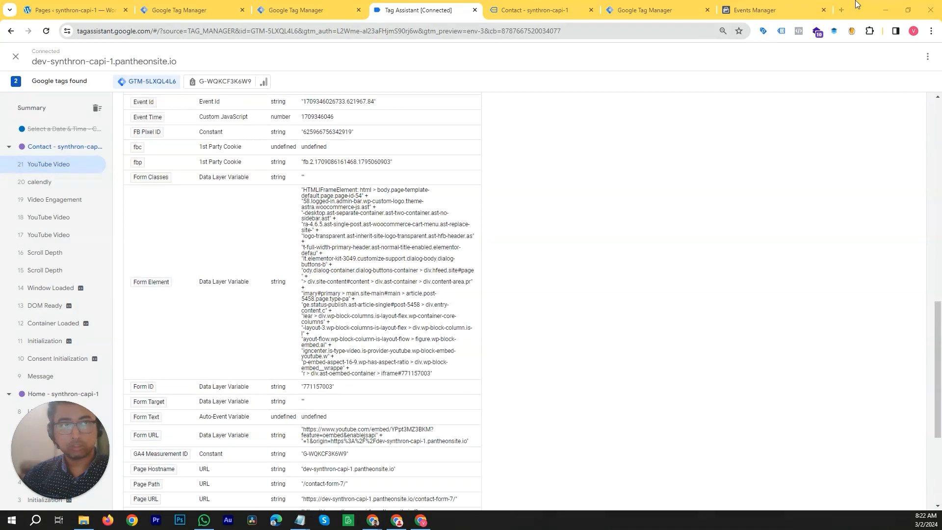
- Open the web container's tag list and inspect the cf7submission tag before closing it
drag(863, 5, 831, 105)
click(347, 104)
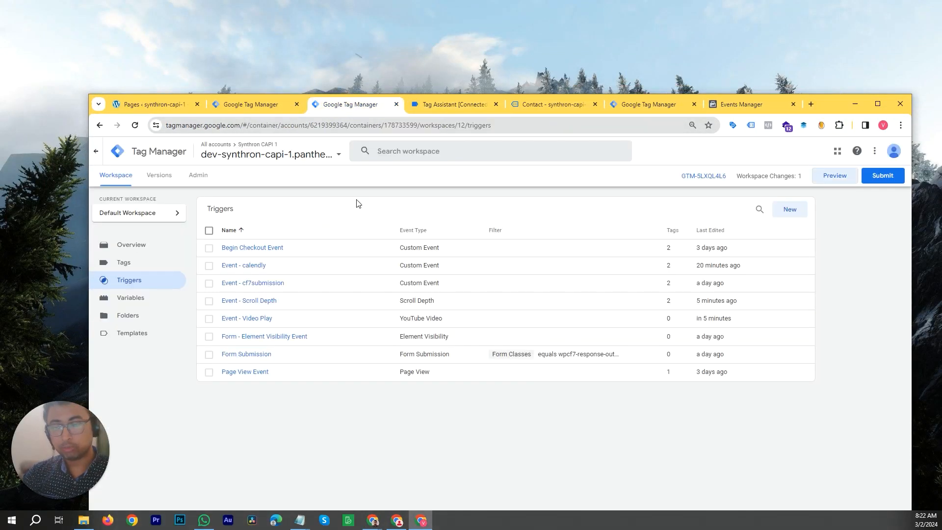
click(127, 264)
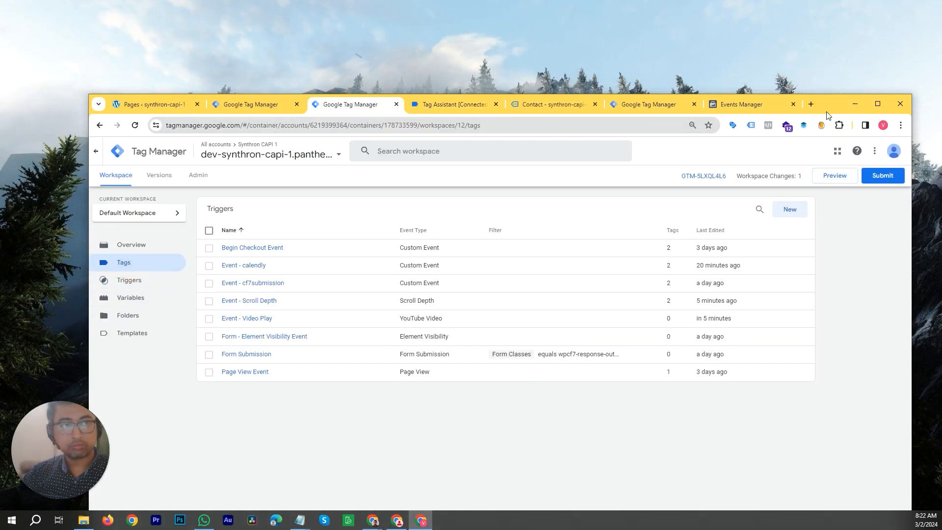
drag(821, 104, 827, 1)
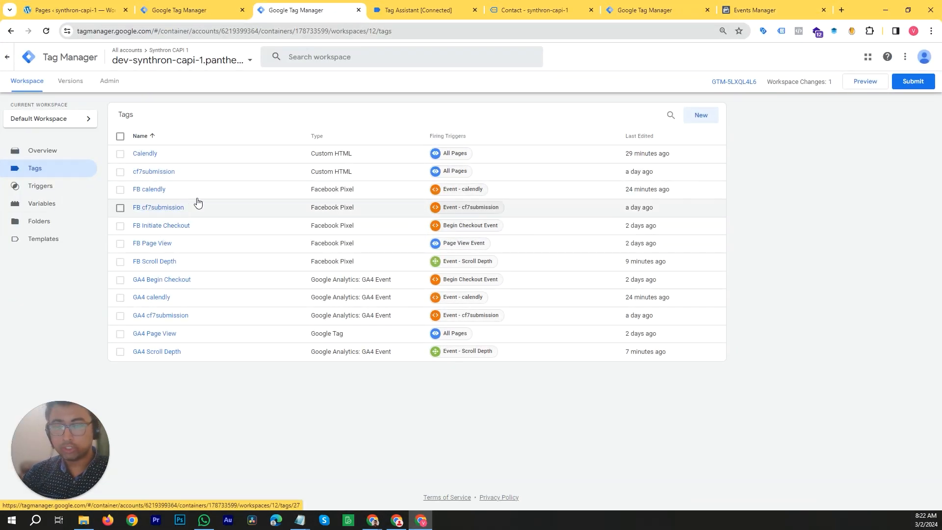
click(159, 193)
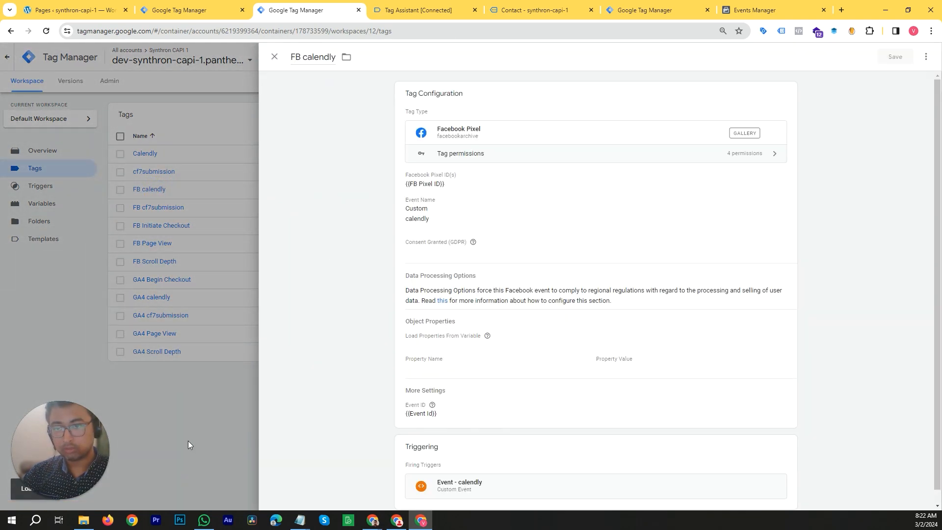
click(187, 441)
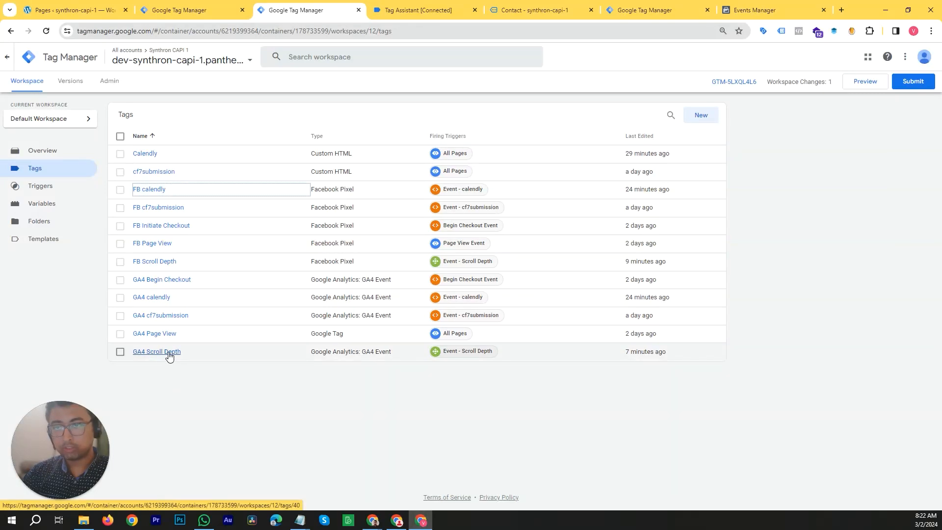
click(173, 176)
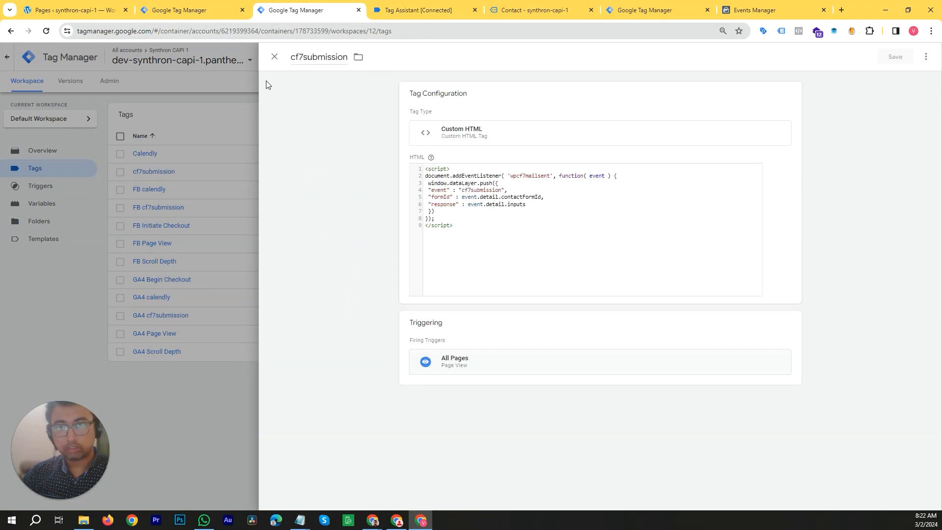
click(275, 57)
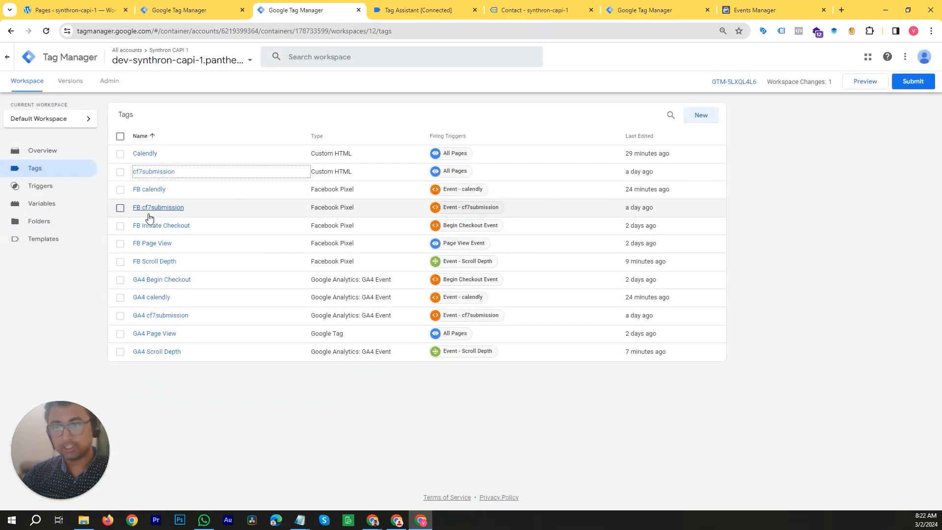
- Open the FB calendly tag and make a copy of it
click(155, 192)
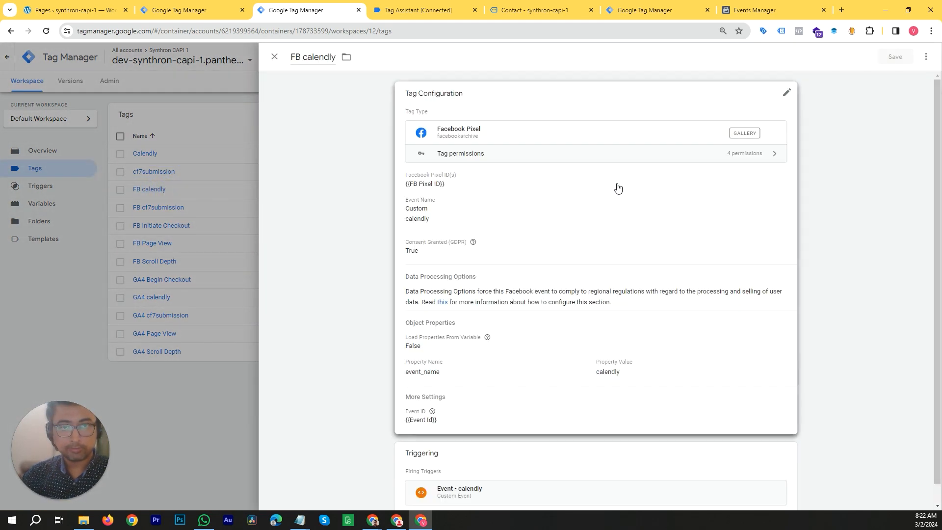
click(926, 57)
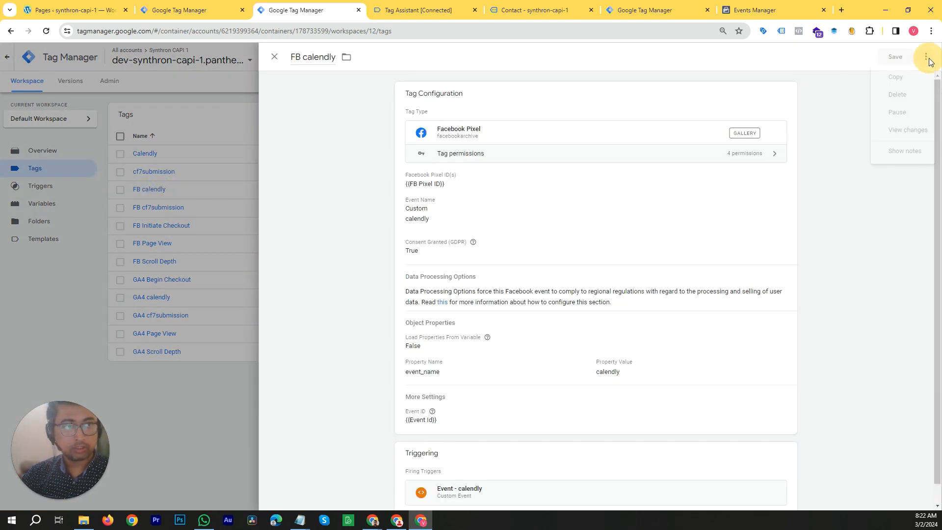
click(898, 81)
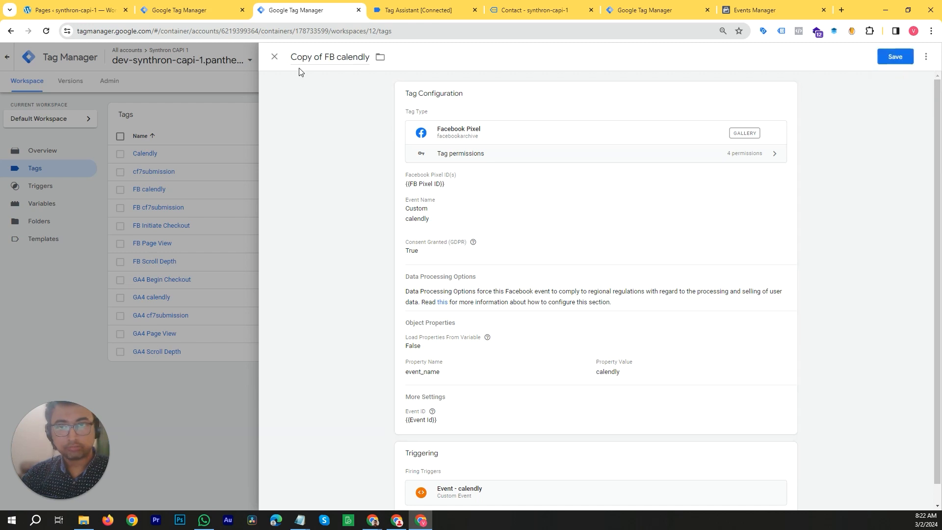
- Rename the copied tag to FB Video Play
drag(862, 11, 795, 71)
click(322, 117)
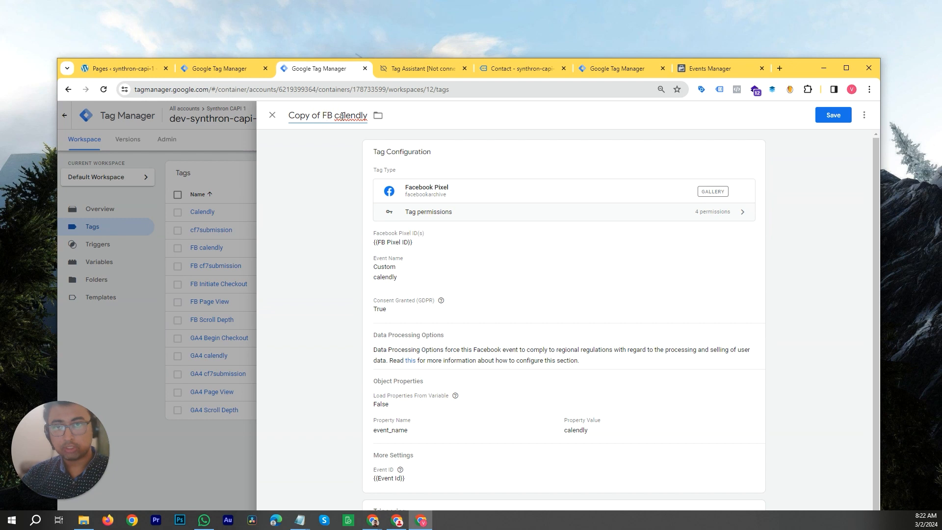
key(shift+Home)
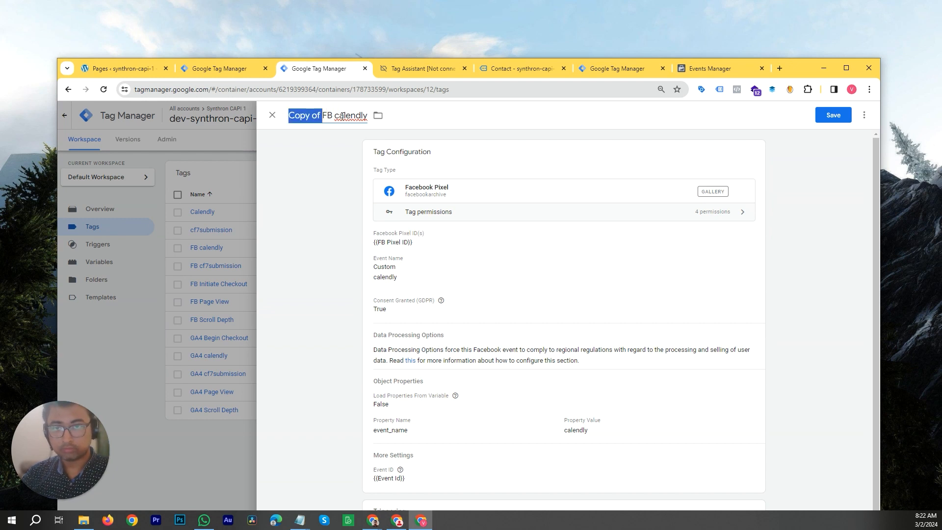
key(BackSpace)
key(shift+End)
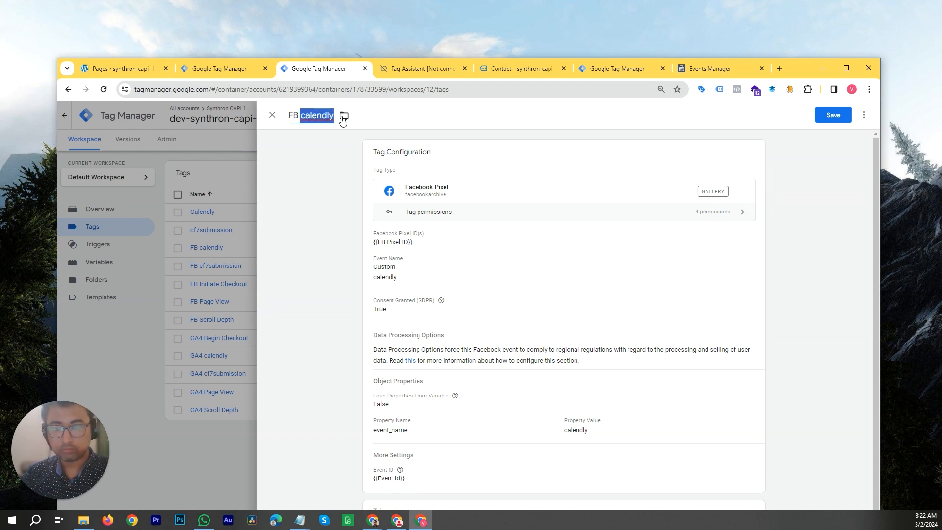
text(Video Play)
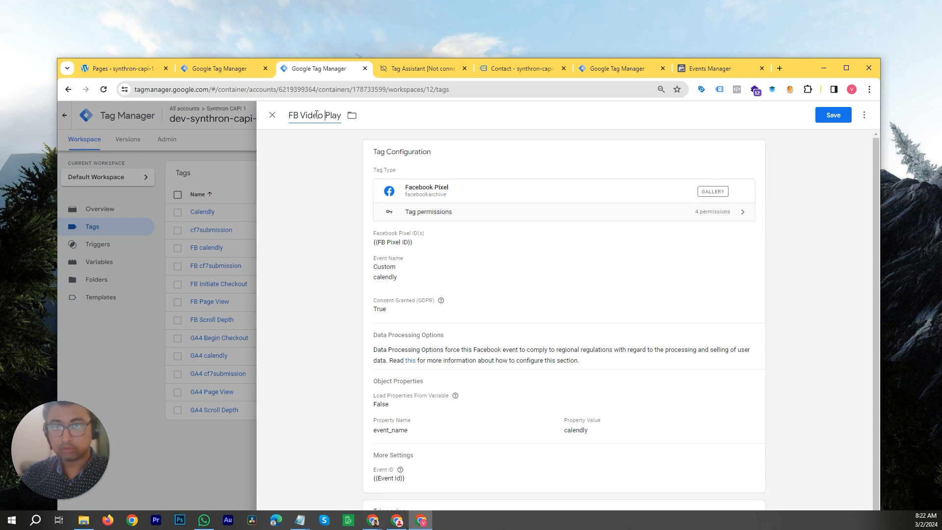
- Correct the copied tag's name back to FB Video Play after an accidental paste
key(ctrl+shift+Right)
key(ctrl+shift+Right)
key(ctrl+v)
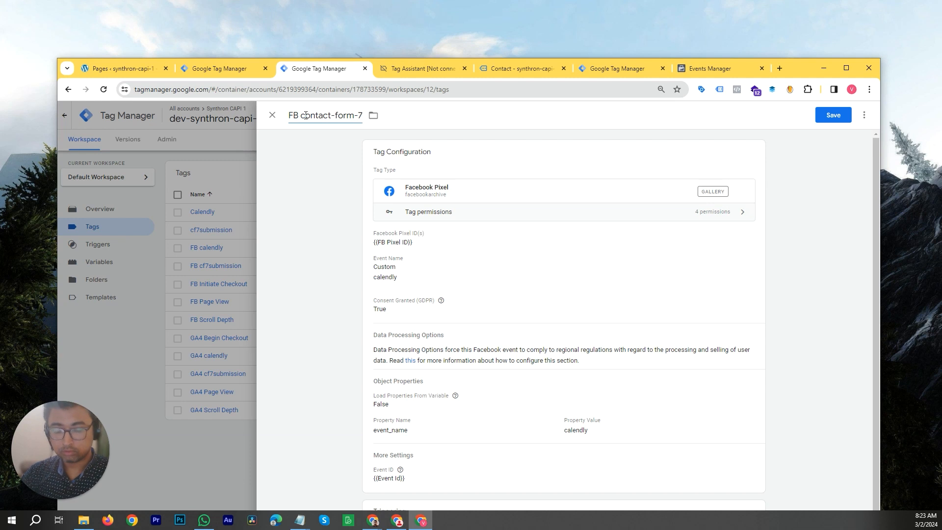
key(ctrl+shift+Right)
key(ctrl+shift+Right)
key(ctrl+shift+Right)
key(ctrl+shift+Right)
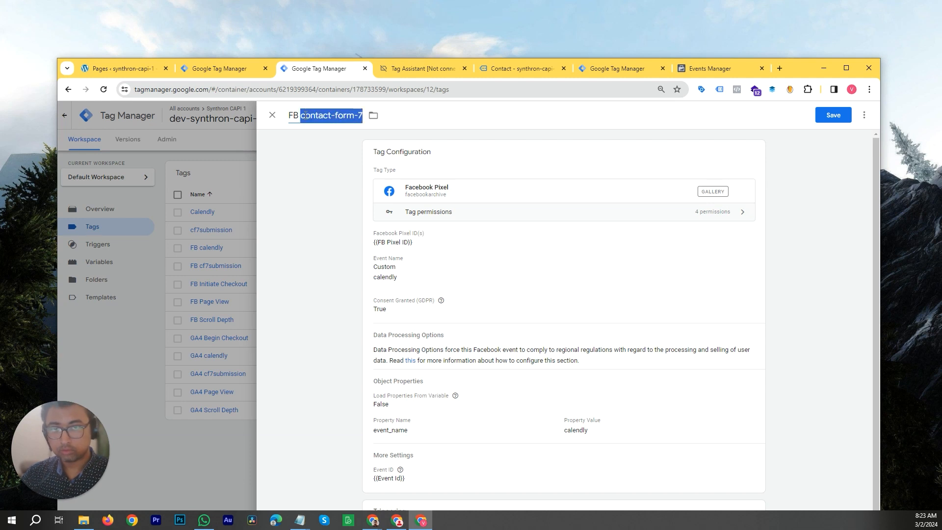
text(Video Play)
key(ctrl+shift+Left)
key(ctrl+shift+Left)
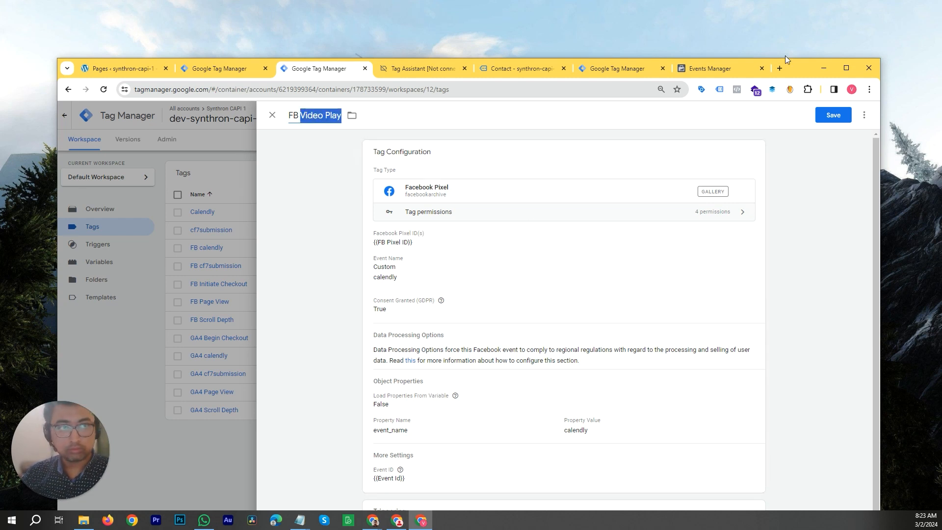
- Set the custom event name to Video Play_{{Video Duration}}_{{Video Status}}
drag(801, 61, 802, 30)
click(551, 227)
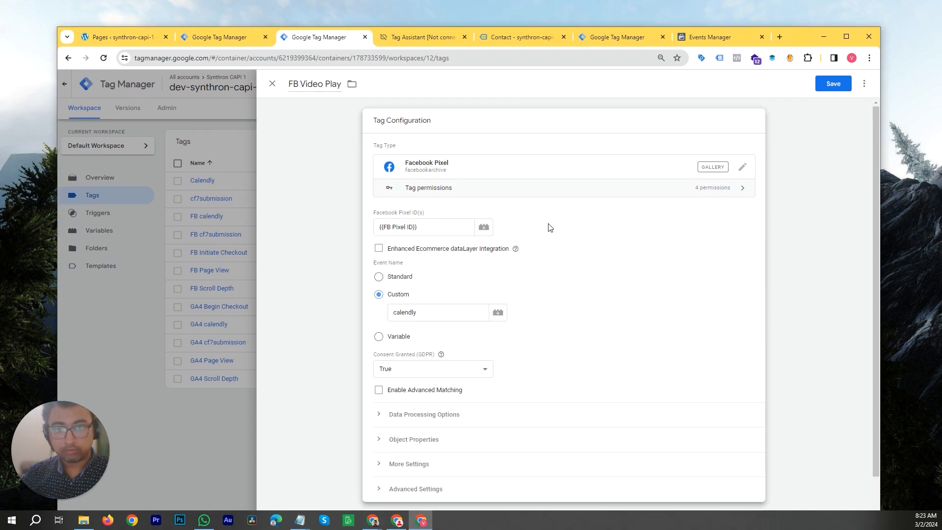
scroll(524, 259, down, 1)
double_click(439, 265)
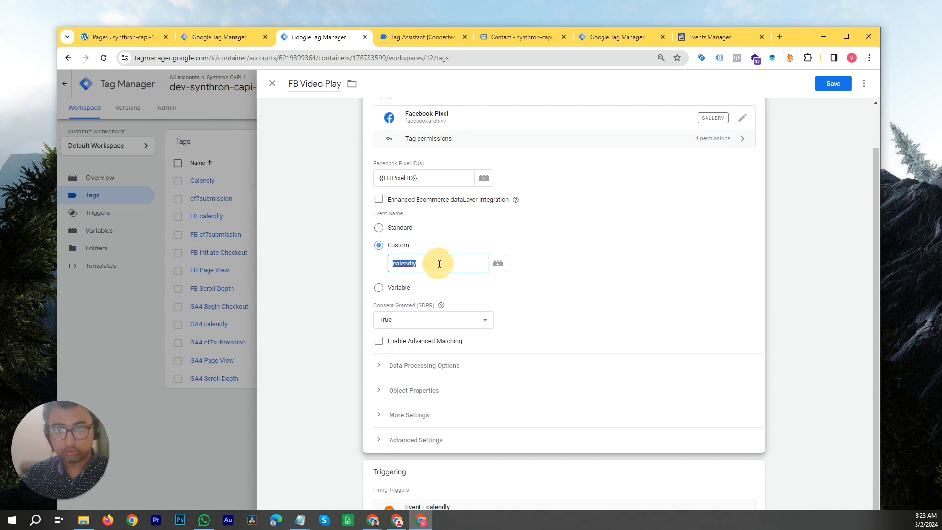
text(Video Play)
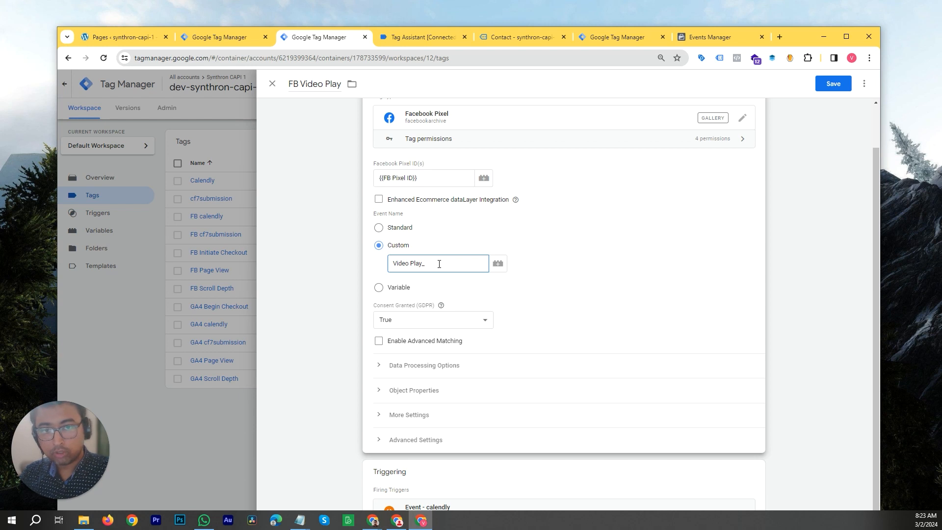
text(_{{)
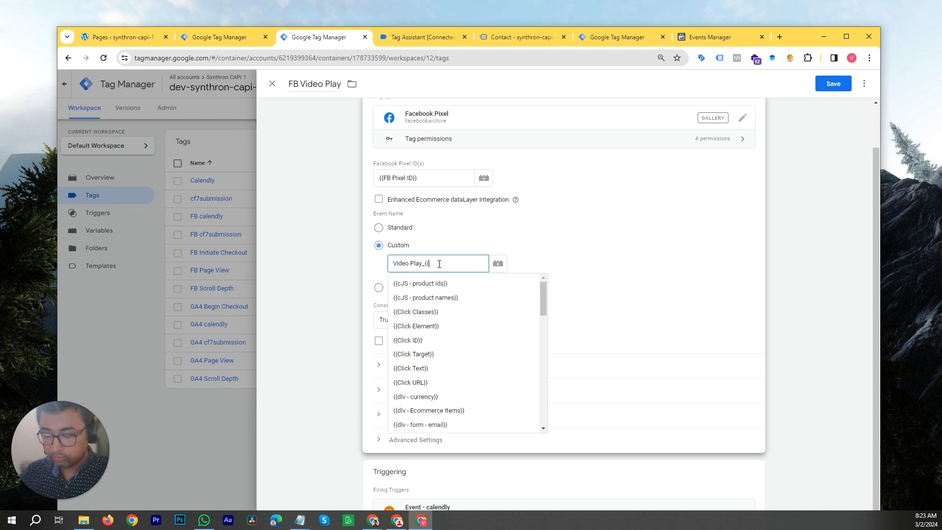
text(vide)
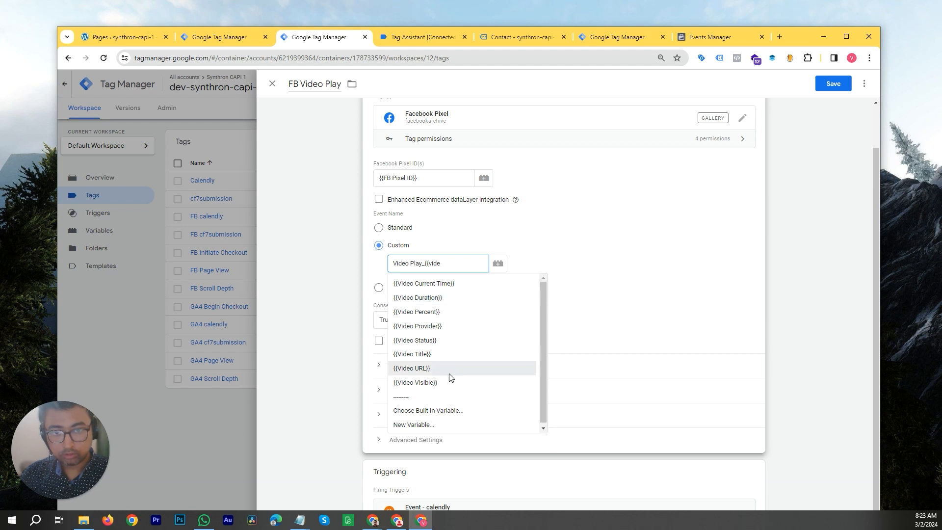
click(450, 297)
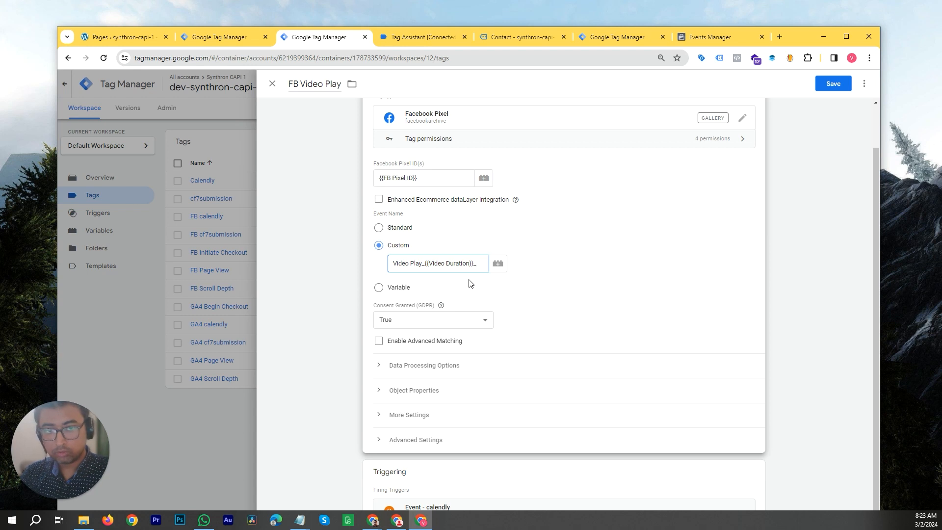
text(_{{)
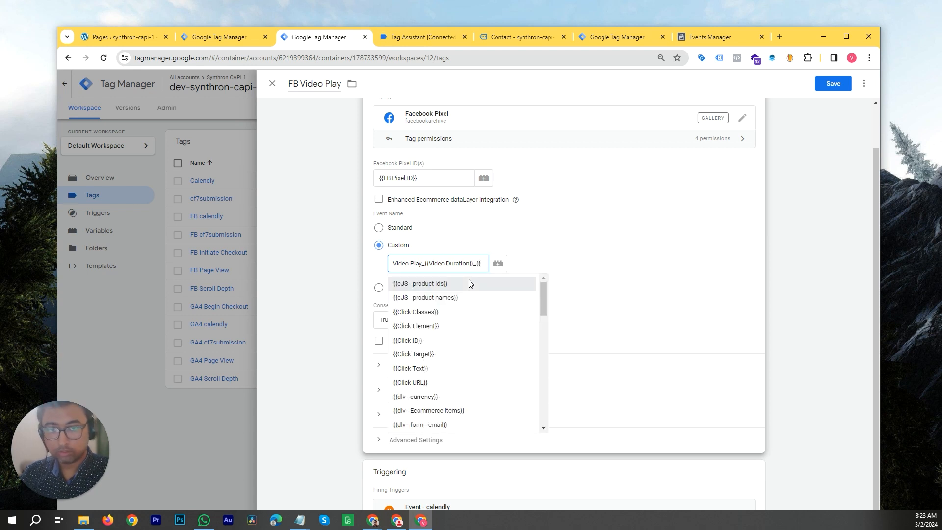
text(video)
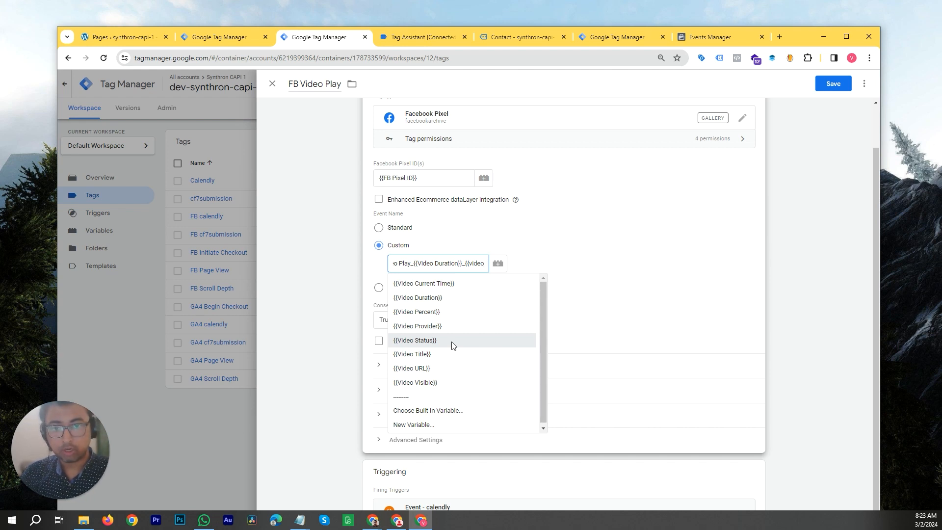
click(452, 342)
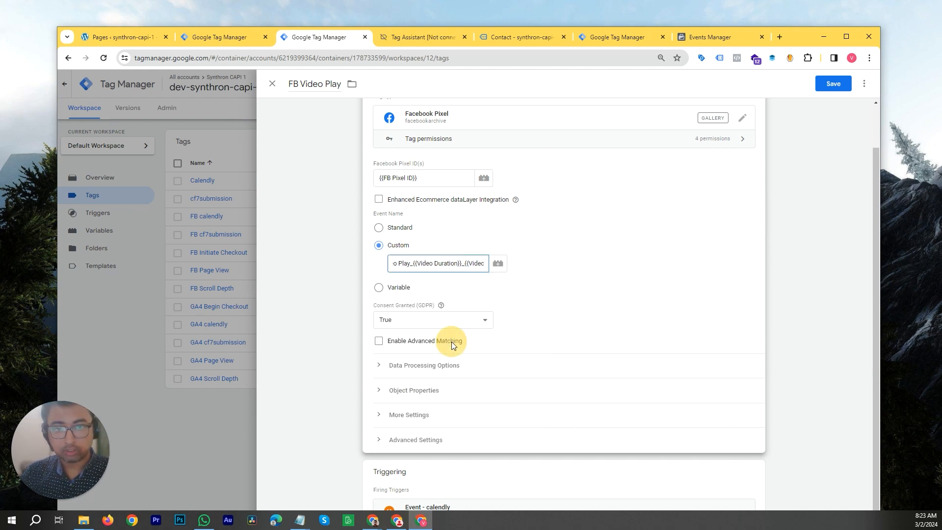
- Copy the event name and set the event_name object property value to Video Play_{{Video Duration}}_{{Video Status}}
triple_click(443, 264)
key(ctrl+c)
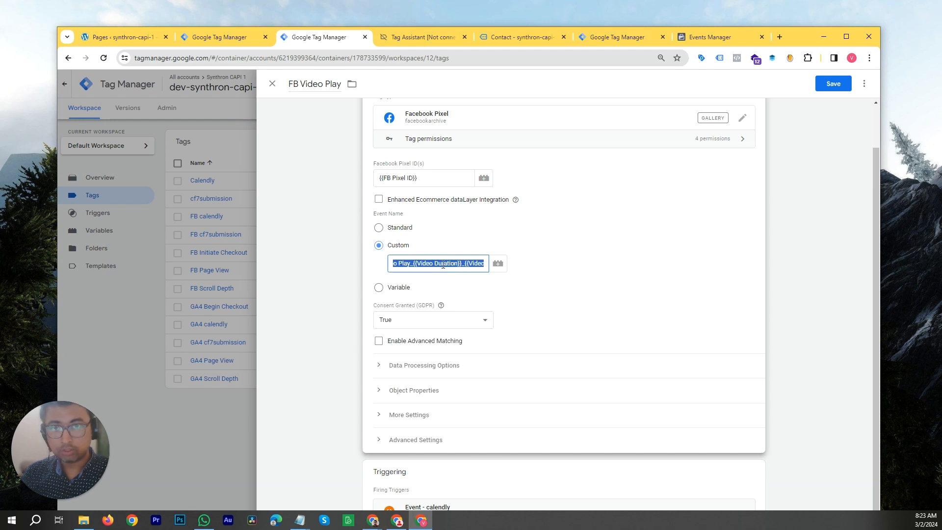
scroll(566, 260, down, 1)
click(492, 384)
scroll(604, 309, down, 2)
click(617, 348)
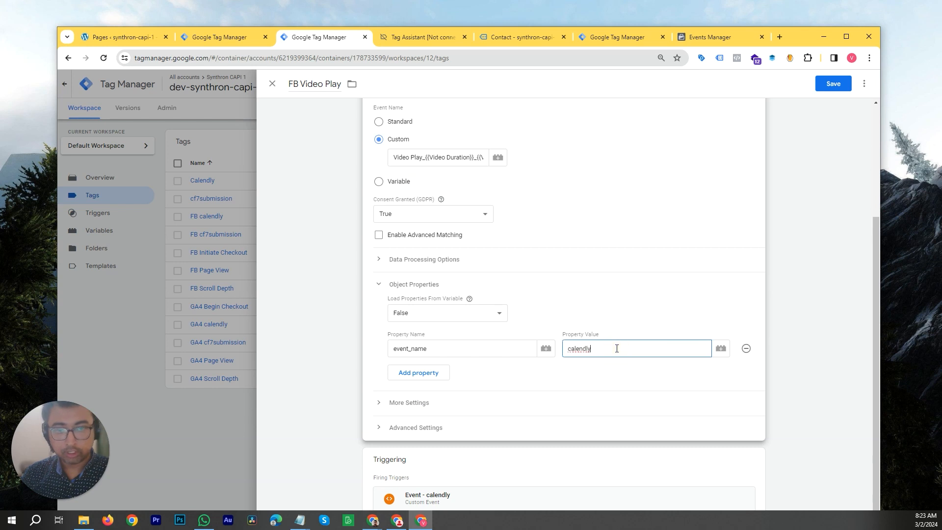
key(ctrl+a)
key(ctrl+v)
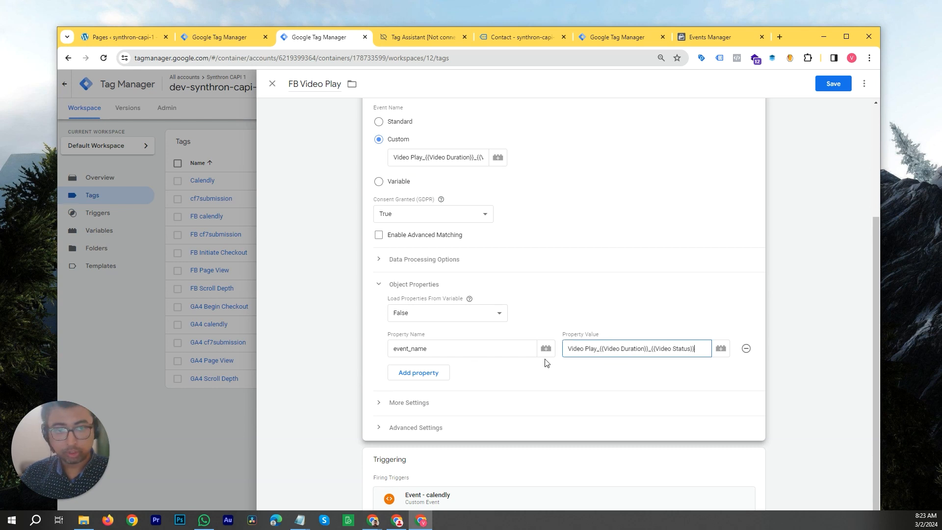
click(444, 194)
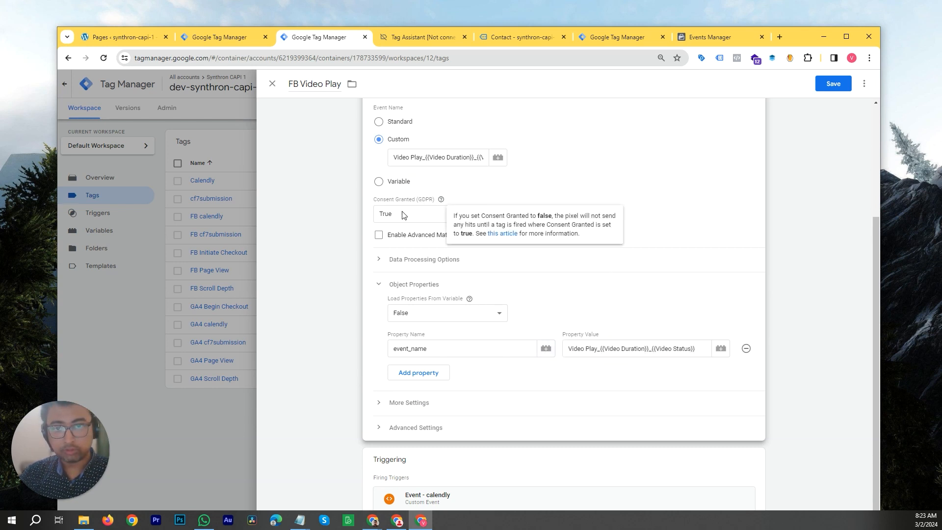
scroll(442, 215, up, 2)
scroll(520, 240, down, 2)
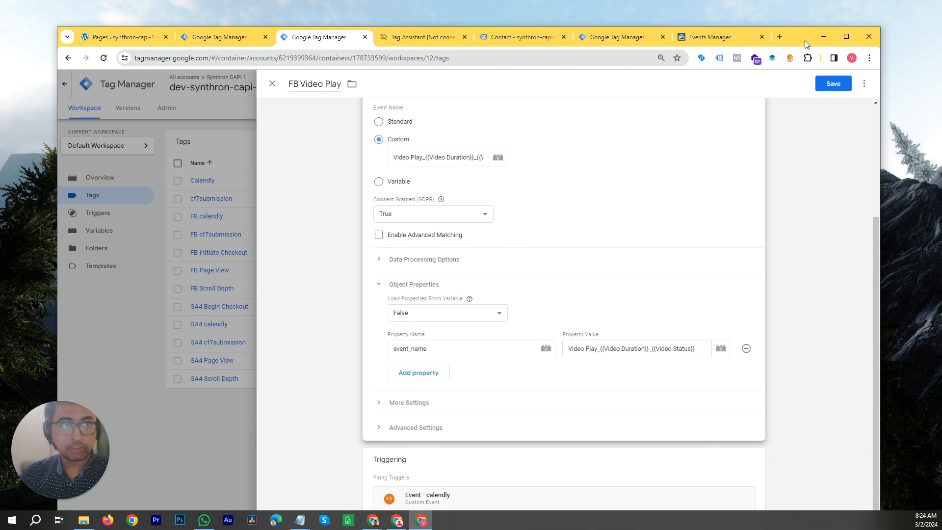
drag(805, 40, 806, 26)
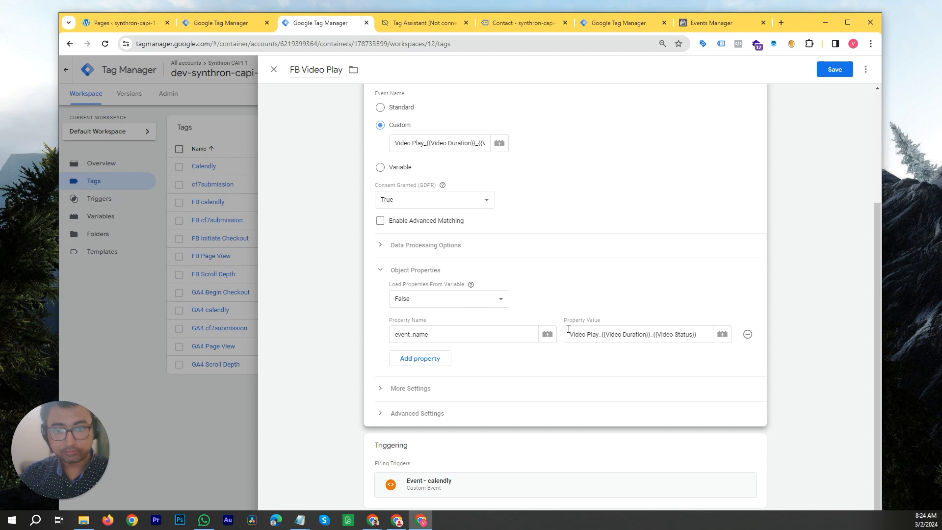
- Replace the calendly firing trigger with Event - Video Play and save the FB Video Play tag
click(755, 456)
click(745, 465)
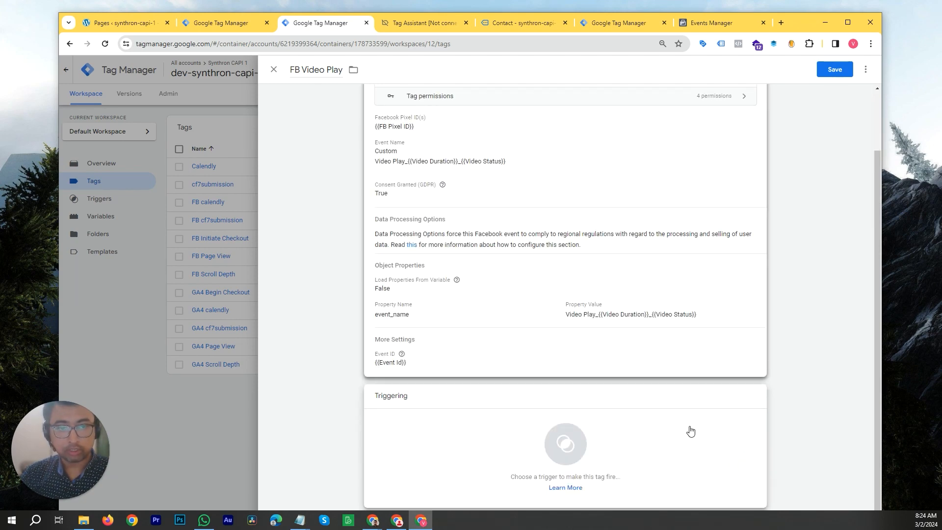
click(697, 444)
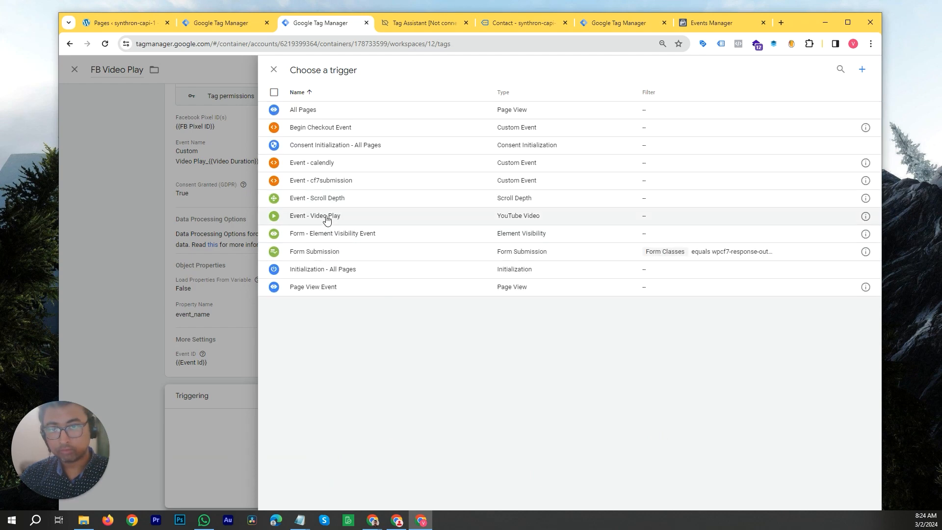
click(327, 216)
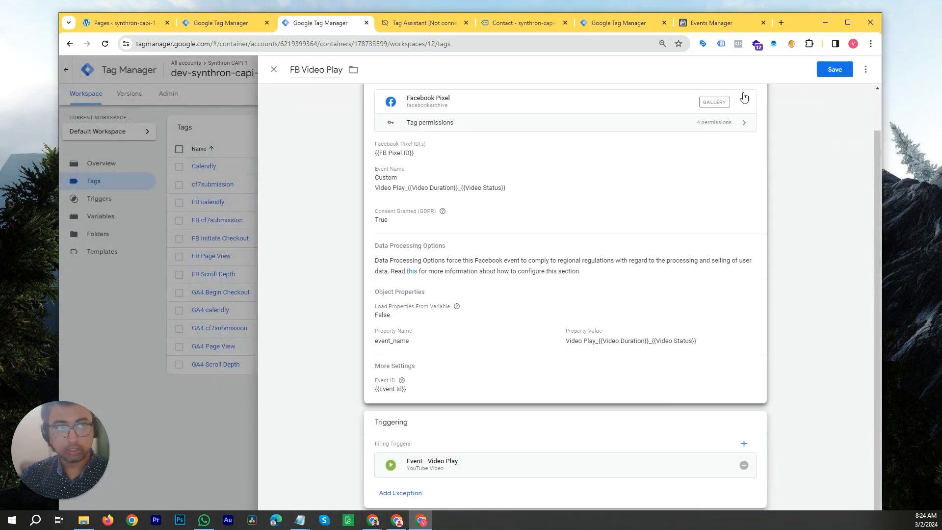
click(833, 69)
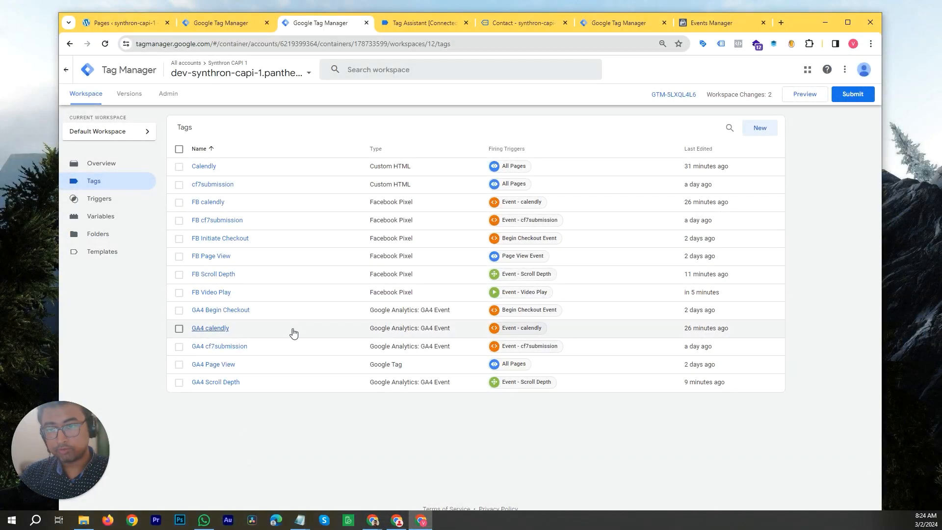
- Open the GA4 calendly tag and make a copy of it
click(223, 329)
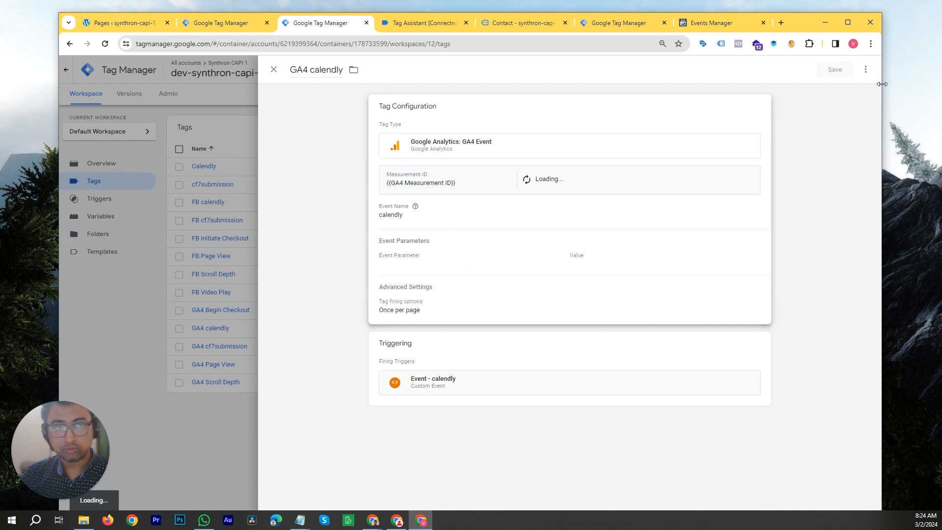
click(865, 70)
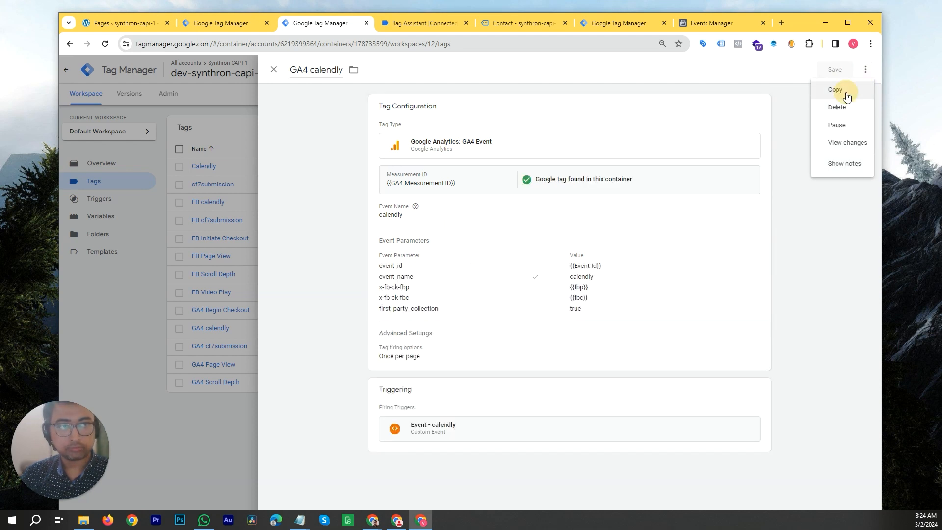
click(847, 91)
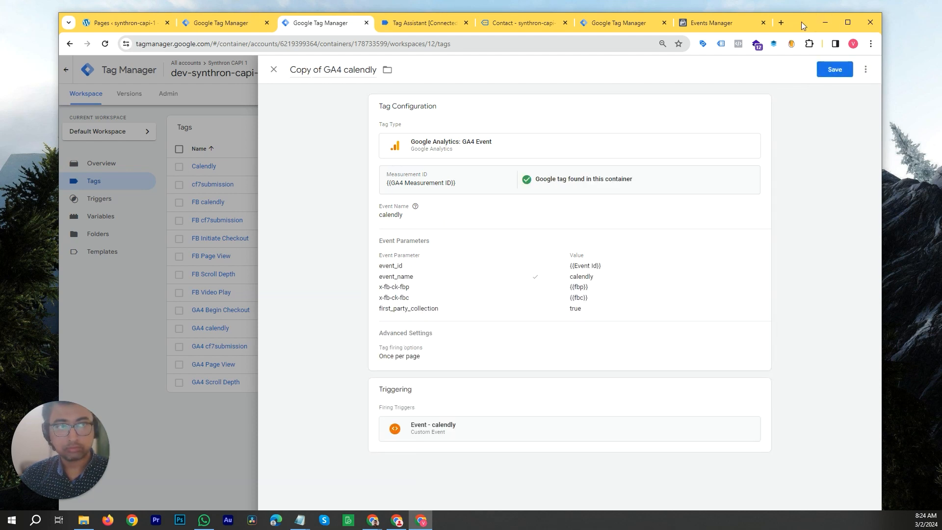
- Rename the copied tag to GA4 Video Play
drag(802, 22, 807, 61)
click(327, 110)
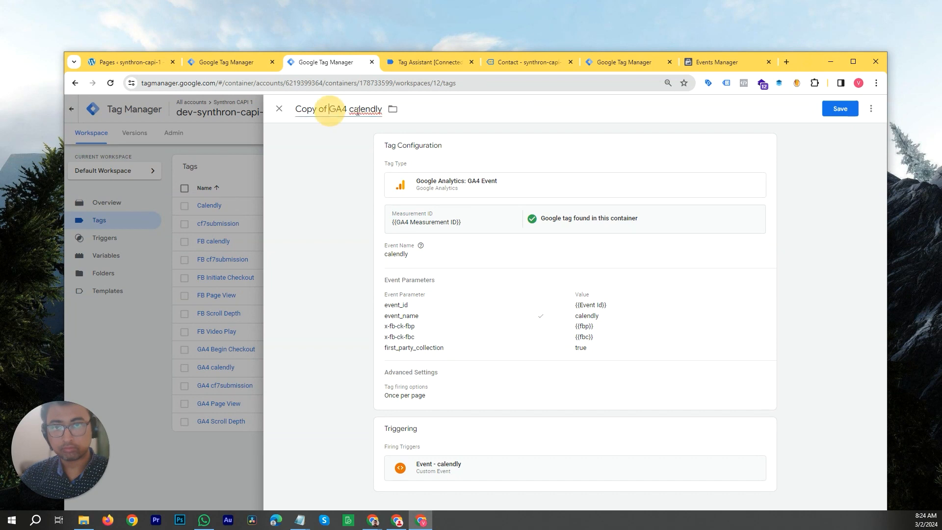
drag(329, 109, 295, 109)
key(BackSpace)
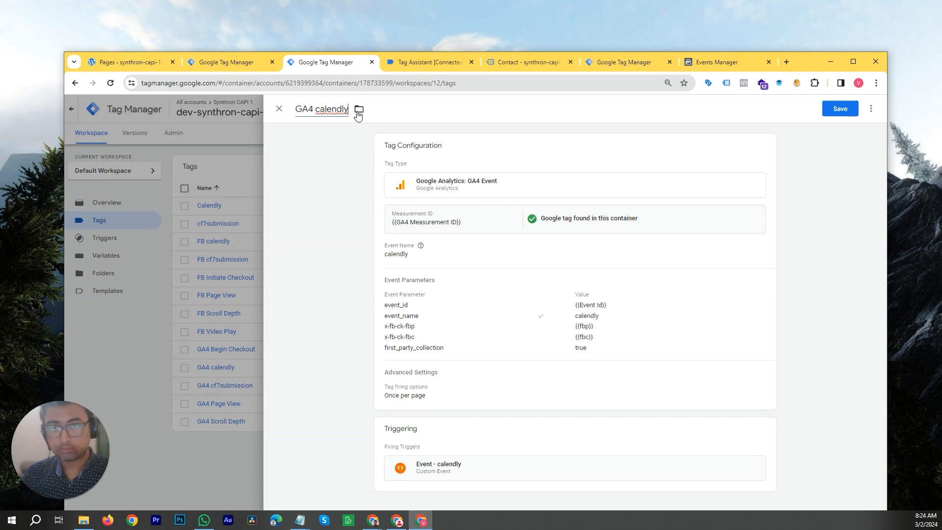
key(shift+End)
text(Video Play)
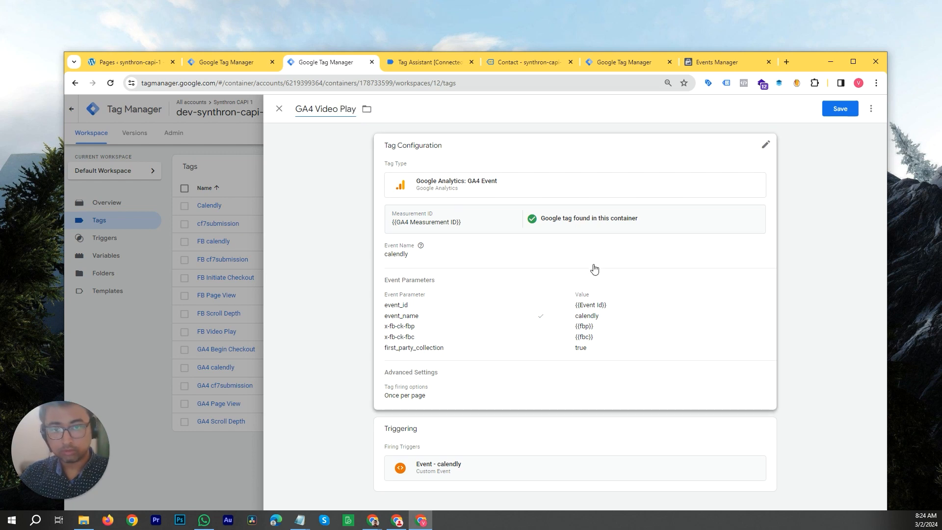
- Set the GA4 event name to Video Play_{{Video Duration}}_{{Video Status}}
click(647, 325)
drag(809, 60, 798, 7)
click(448, 229)
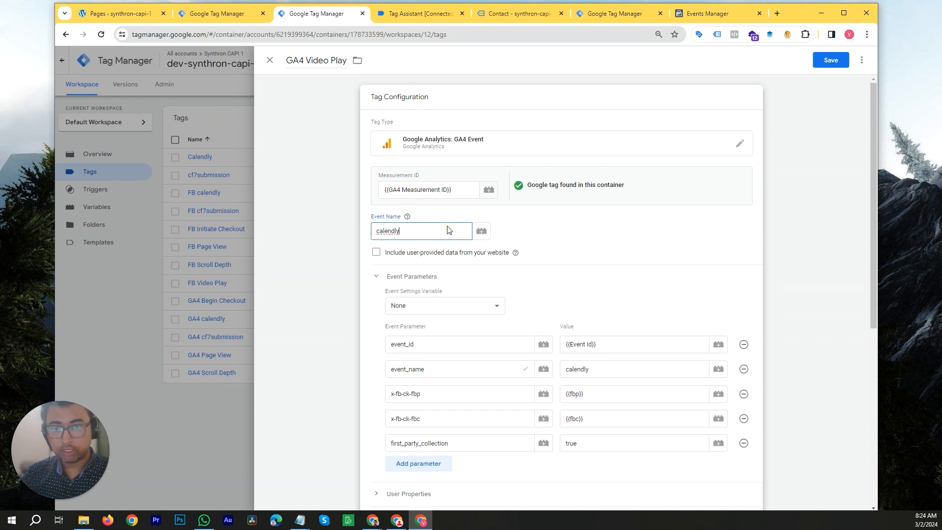
key(ctrl+s)
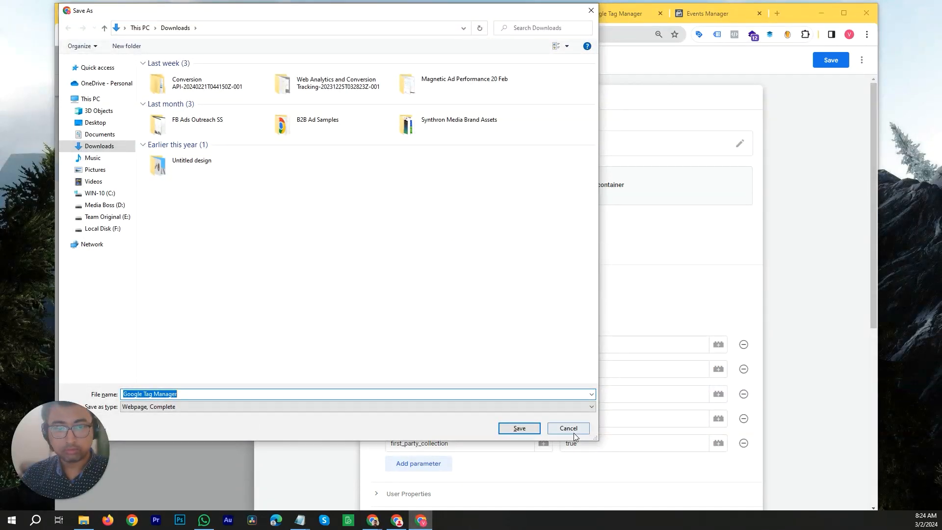
click(569, 428)
double_click(440, 228)
key(ctrl+v)
- Set the event_name parameter value to Video Play_{{Video Duration}}_{{Video Status}}
scroll(542, 252, down, 3)
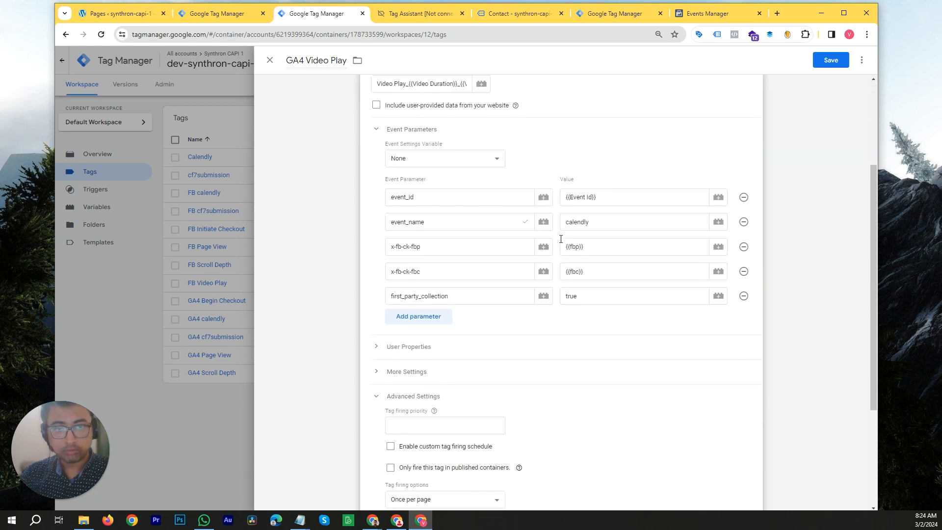
click(601, 220)
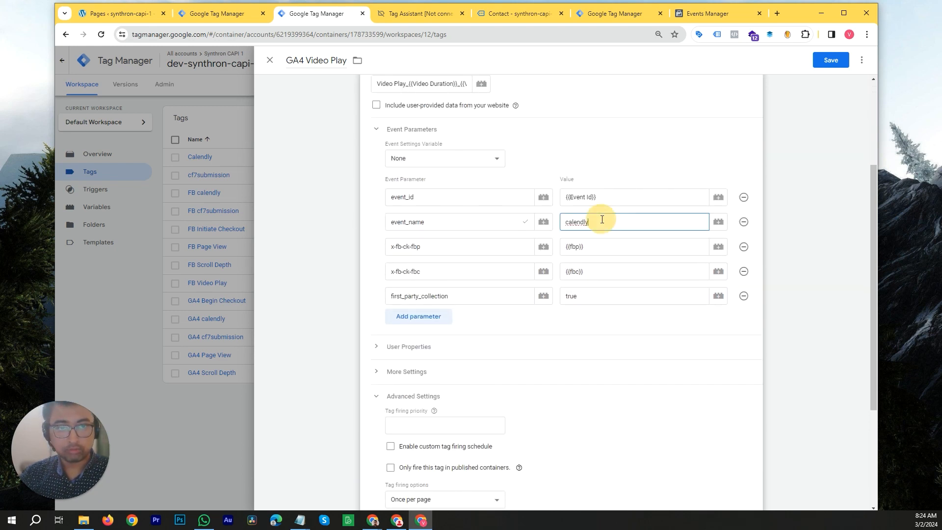
double_click(602, 219)
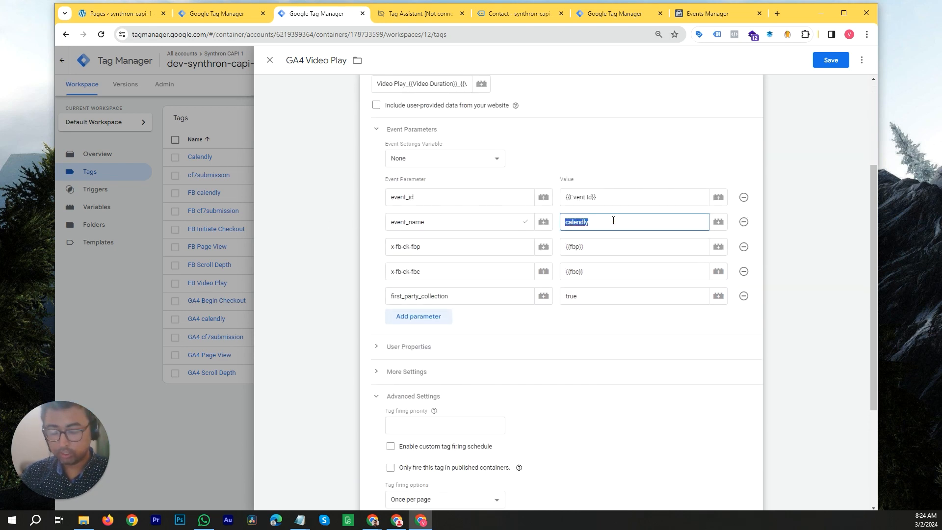
key(ctrl+v)
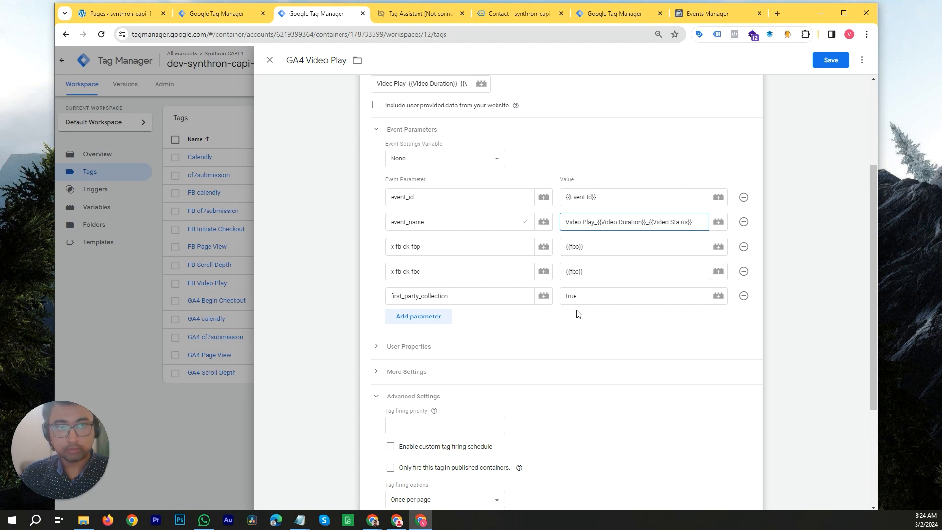
scroll(577, 314, down, 3)
click(816, 413)
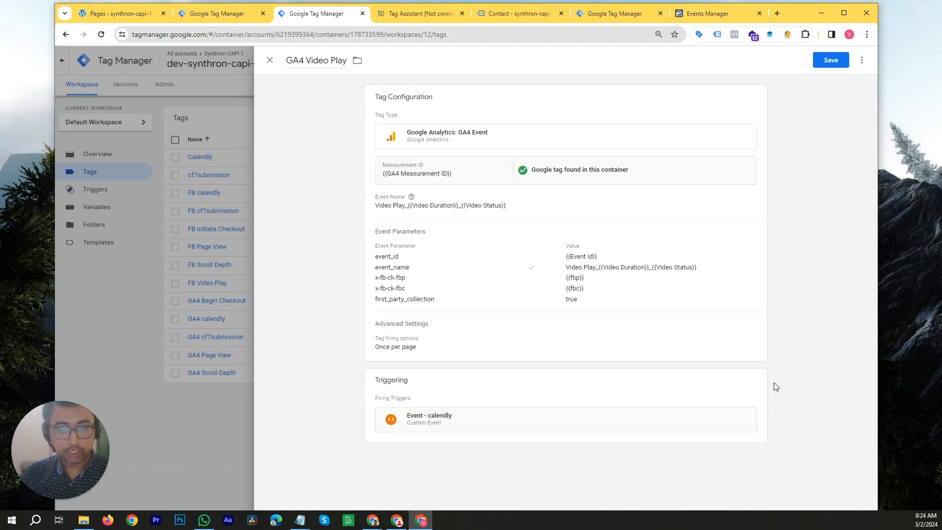
- Replace the copied tag's trigger with Event - Video Play and save the tag
click(762, 386)
click(744, 423)
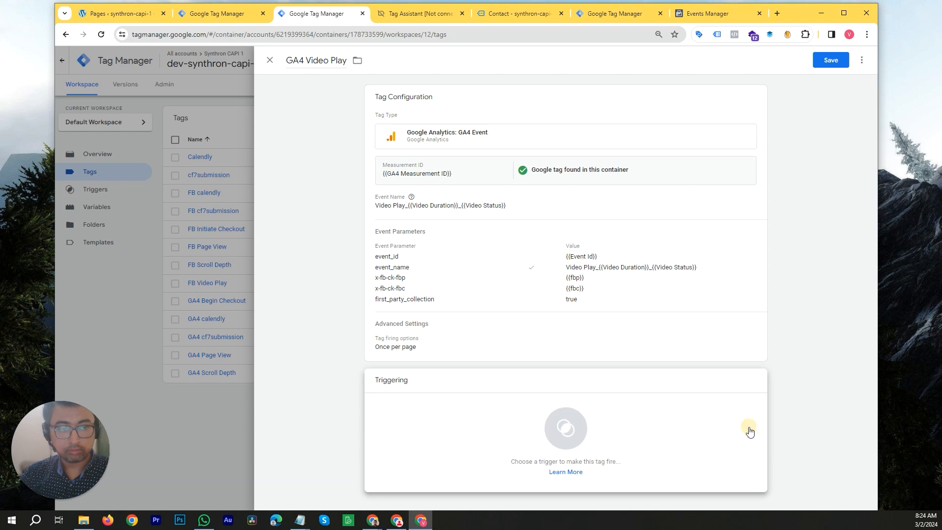
click(718, 431)
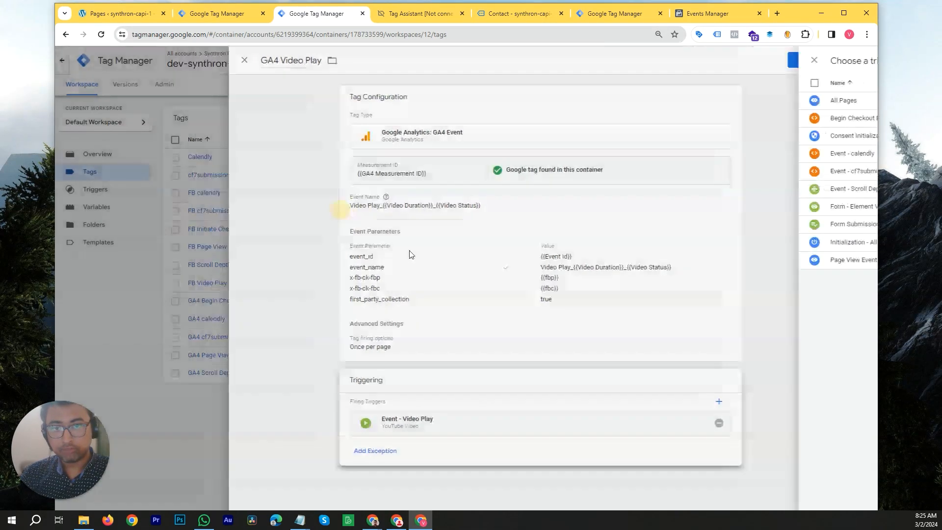
click(339, 207)
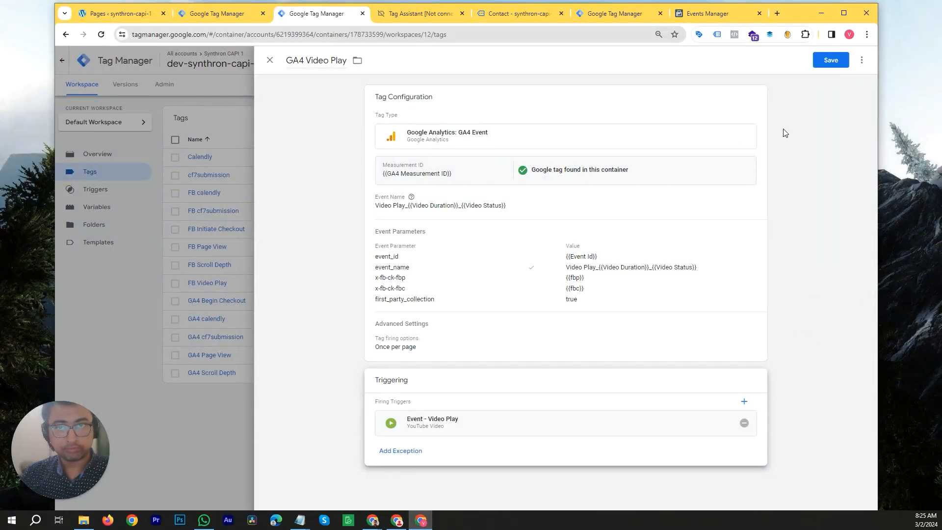
click(824, 61)
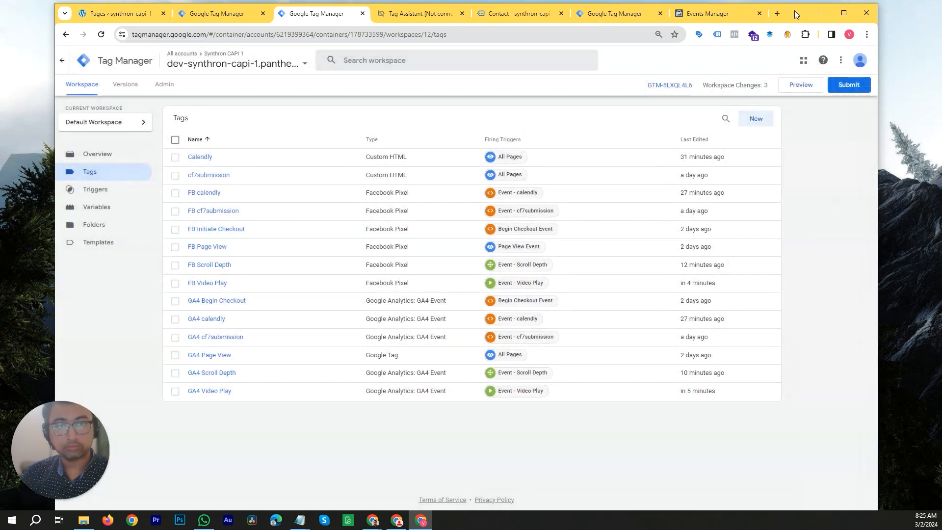
- Submit and publish the workspace changes as a new container version without a name or description
drag(793, 10, 803, 45)
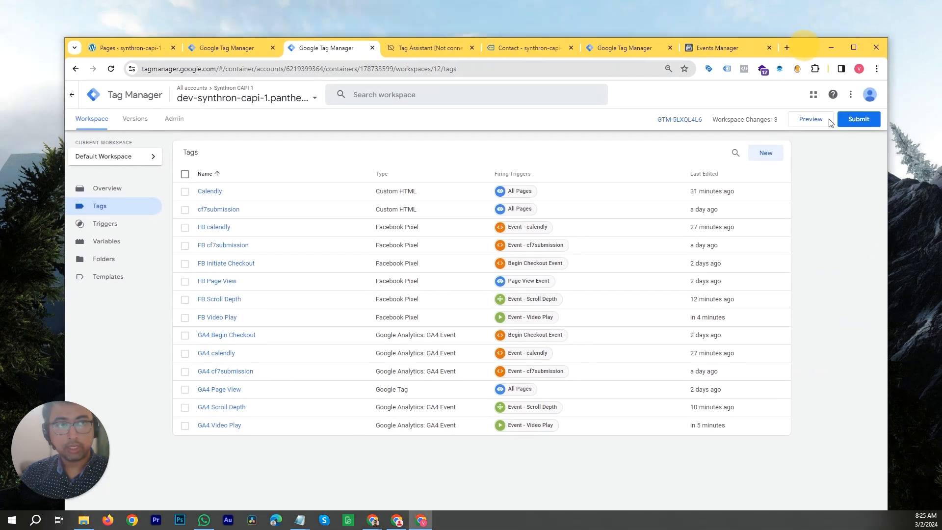
click(854, 120)
click(860, 96)
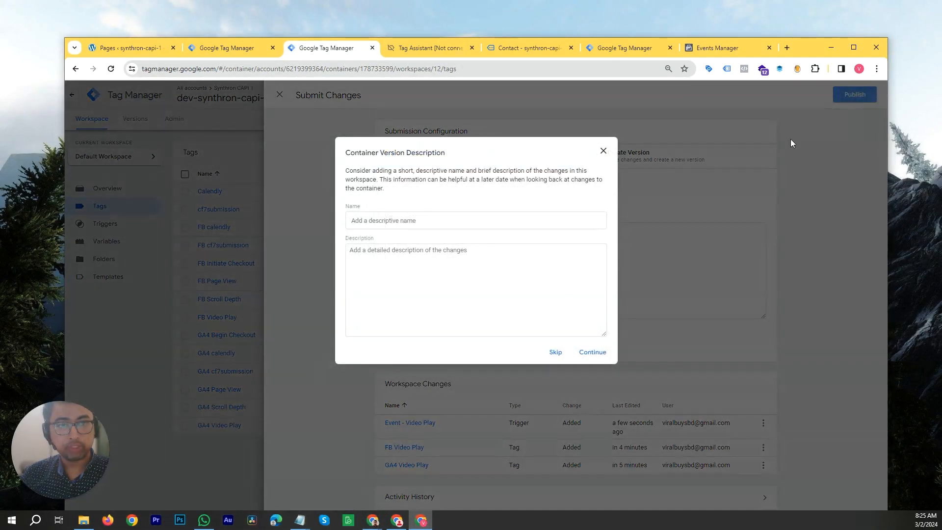
click(593, 353)
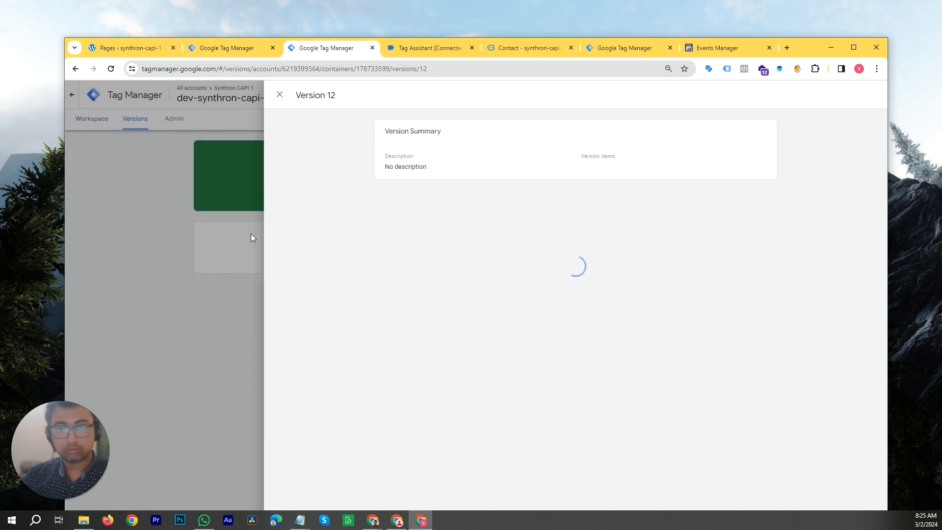
- Return to the workspace and close the earlier Tag Assistant and contact page tabs
click(167, 208)
click(107, 123)
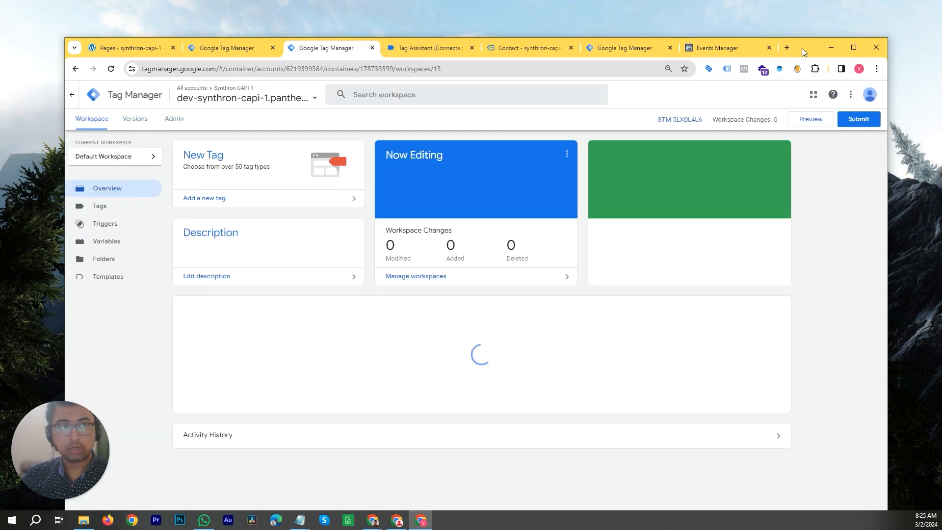
drag(802, 48, 811, 81)
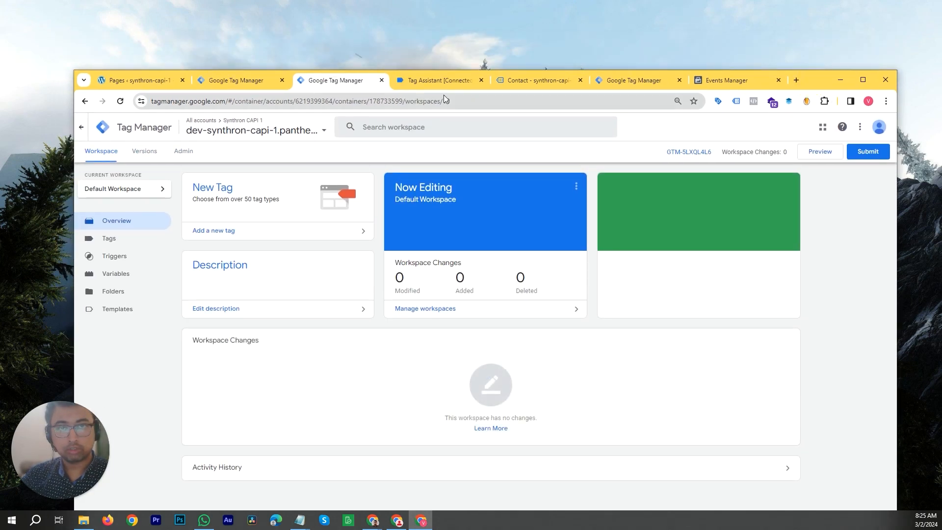
click(441, 80)
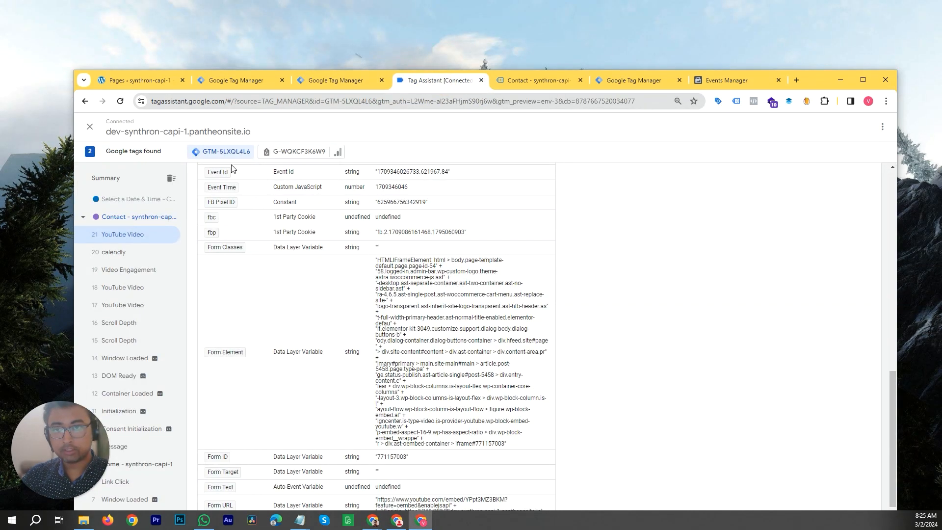
click(480, 81)
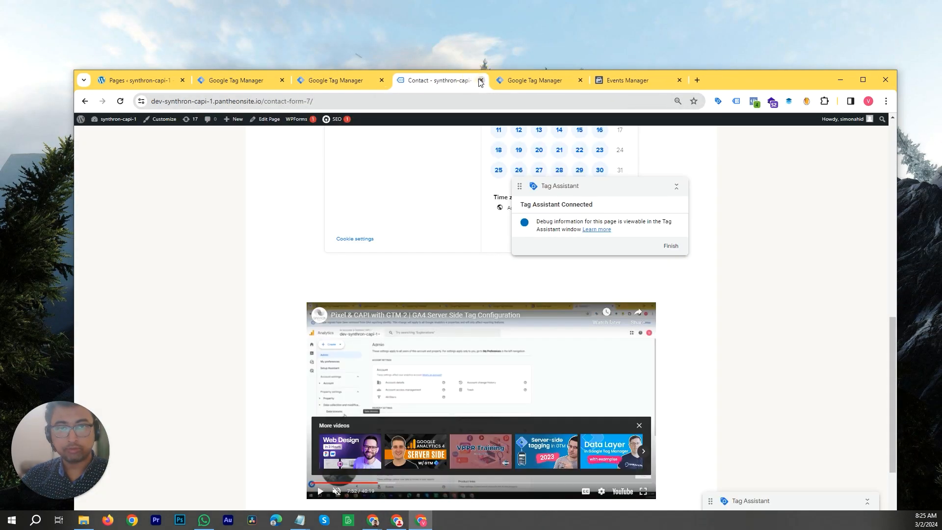
click(481, 80)
click(348, 80)
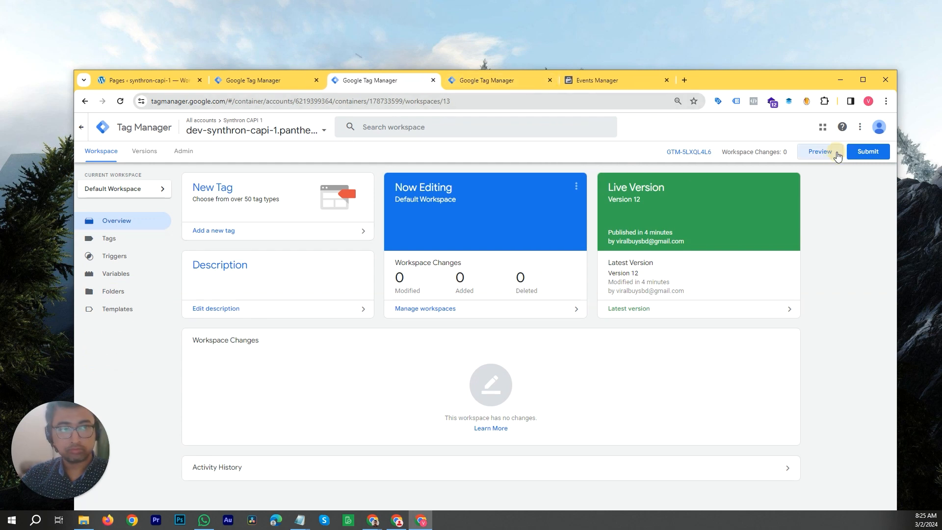
drag(742, 75, 765, 1)
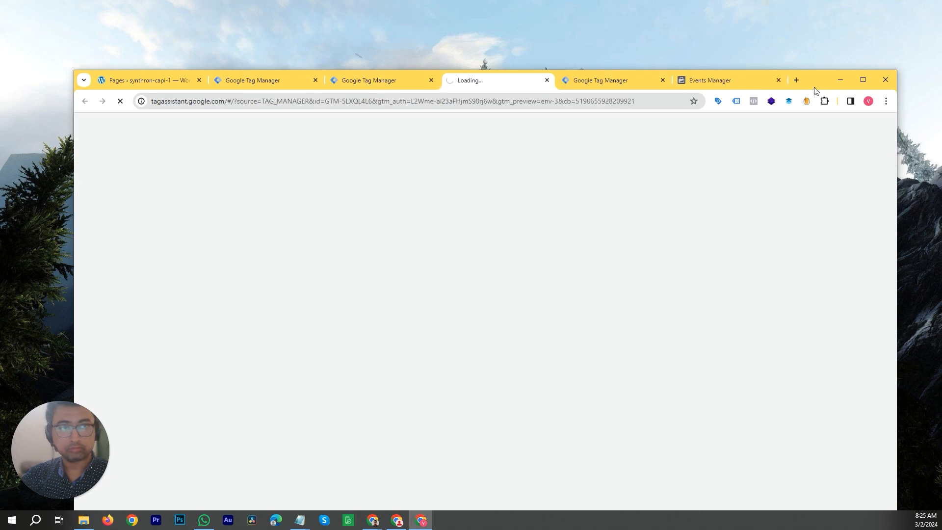
drag(822, 84, 728, 1)
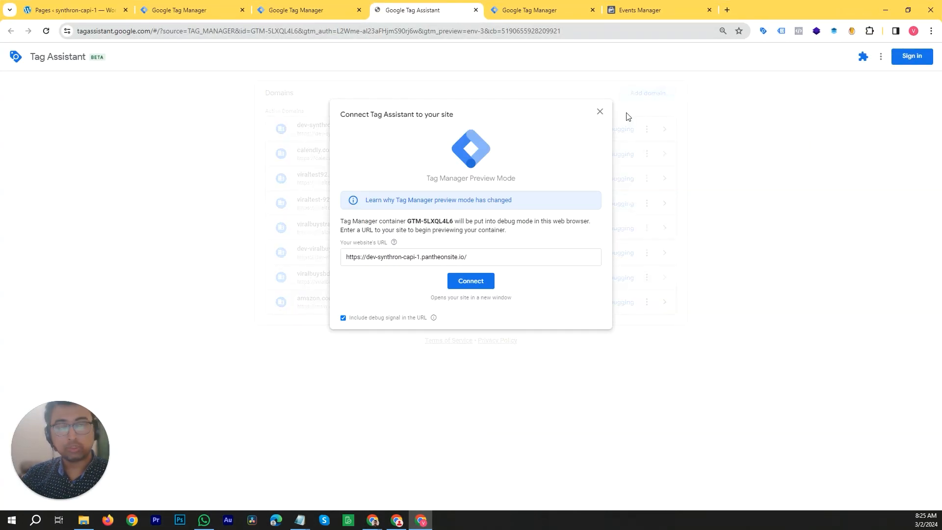
click(470, 285)
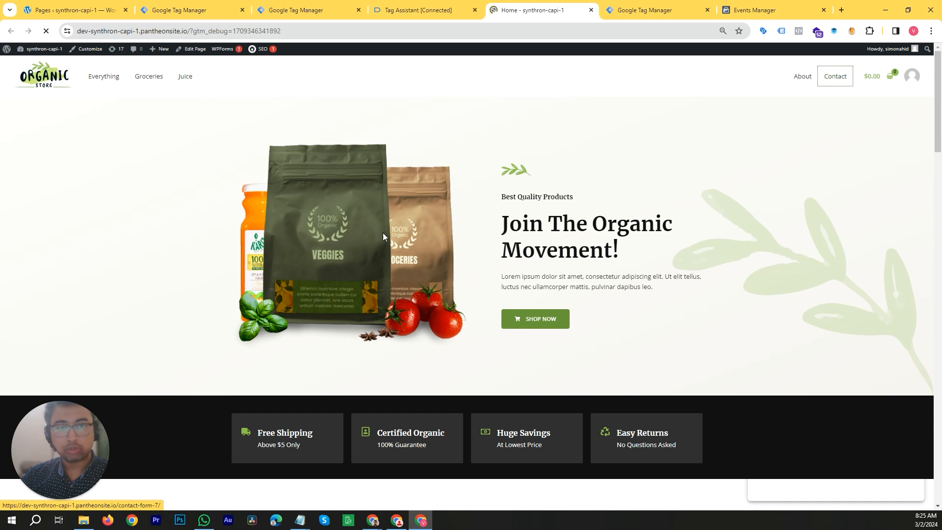
- Scroll to the embedded YouTube video on the contact page and reload the page
scroll(449, 237, down, 15)
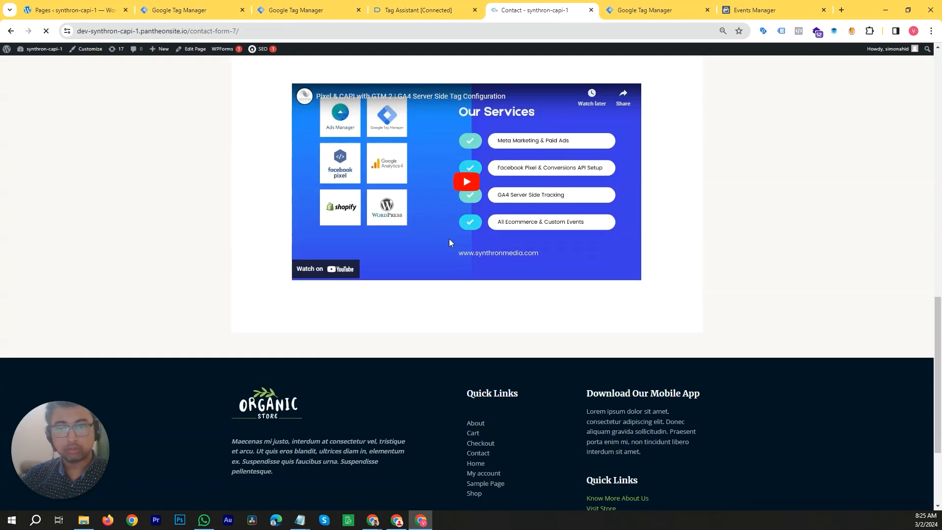
click(452, 251)
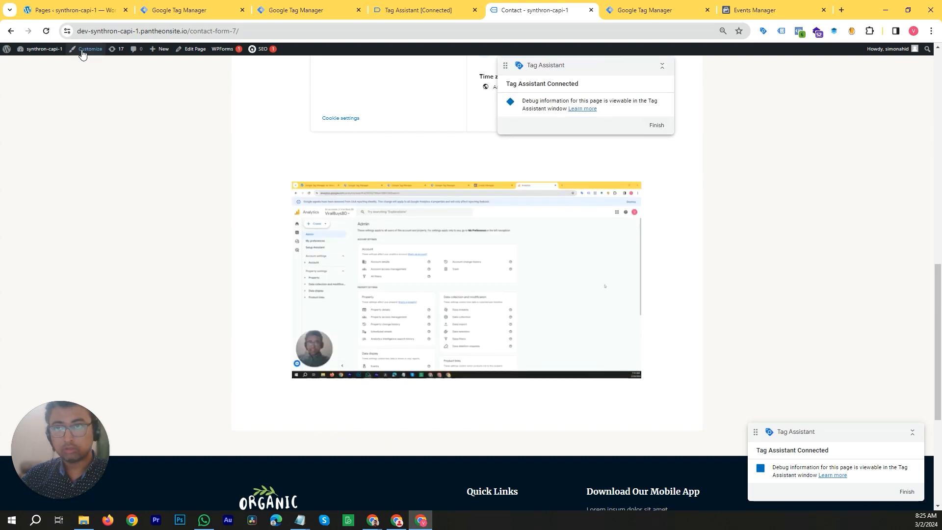
click(46, 30)
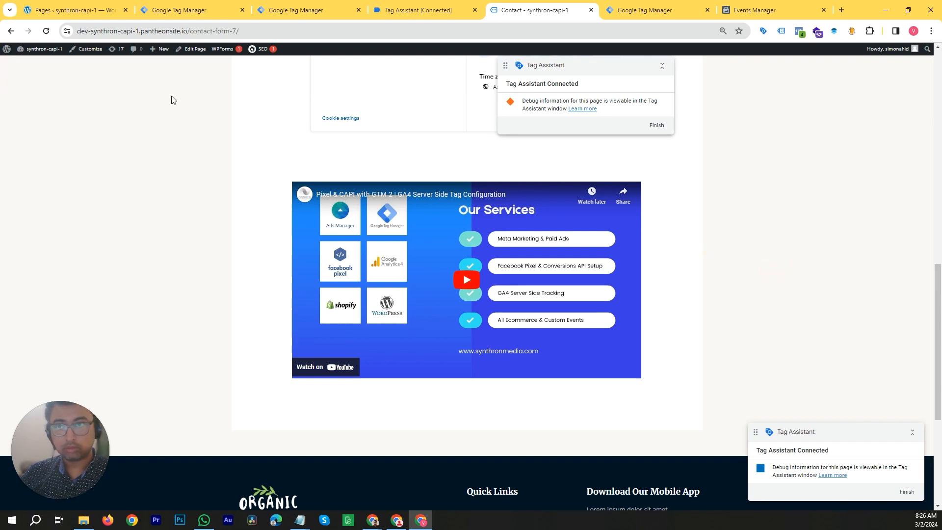
click(44, 34)
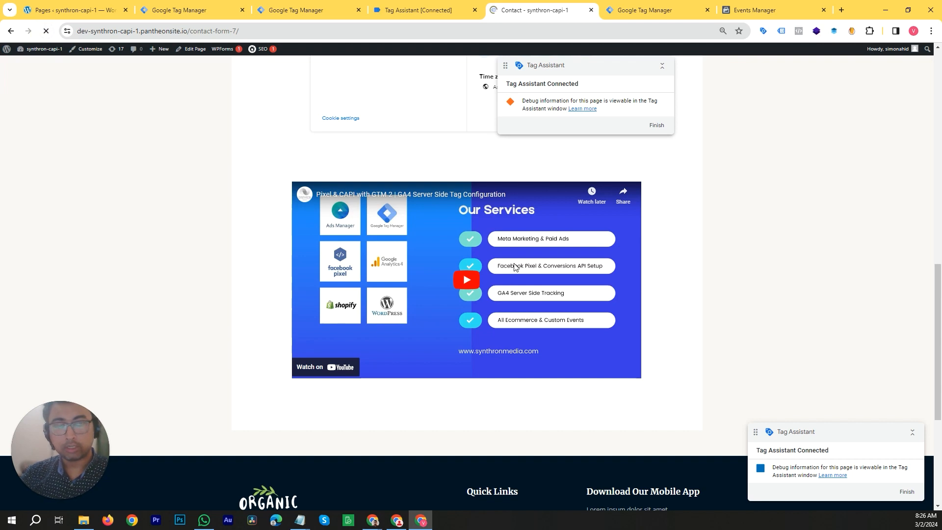
- Play the embedded video, seek forward along its timeline, and pause it to generate video events
click(461, 280)
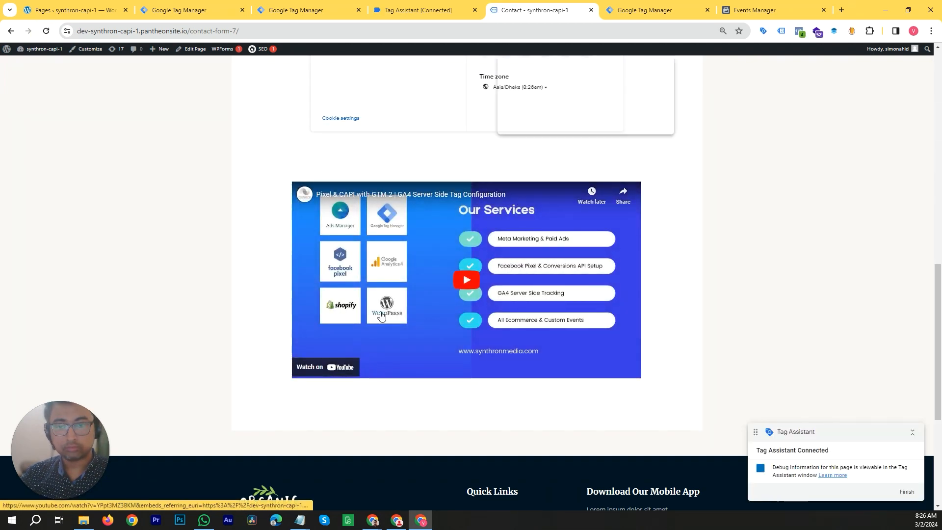
click(476, 275)
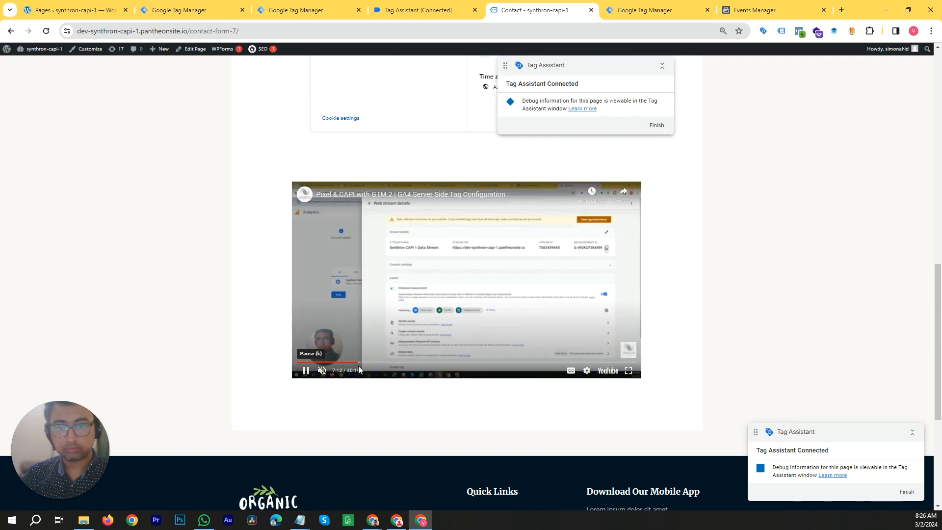
drag(357, 362, 395, 363)
click(455, 277)
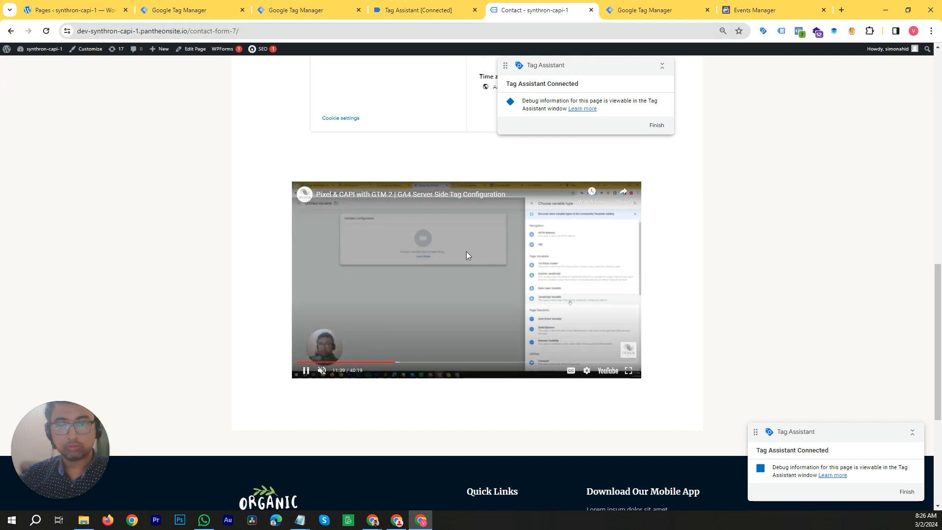
click(500, 266)
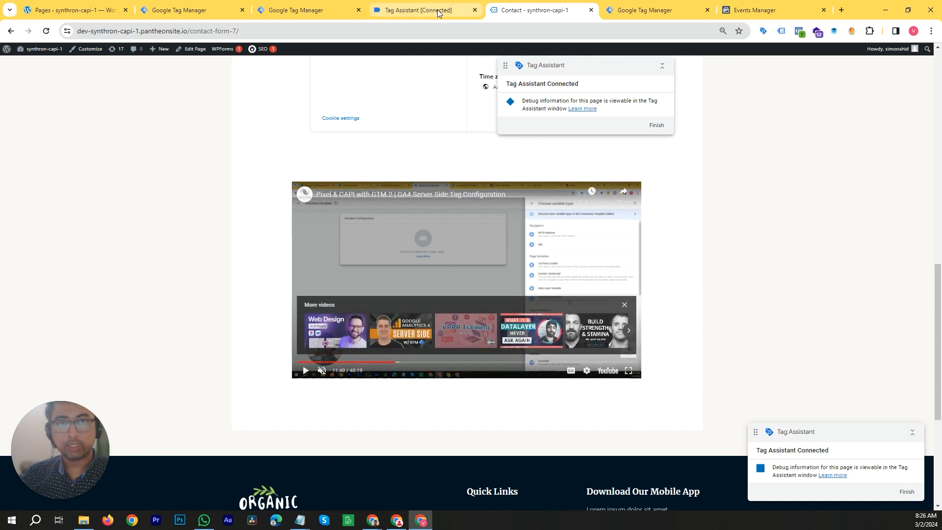
- Inspect the YouTube Video events' fired tags and Video variables in Tag Assistant
click(437, 11)
click(470, 211)
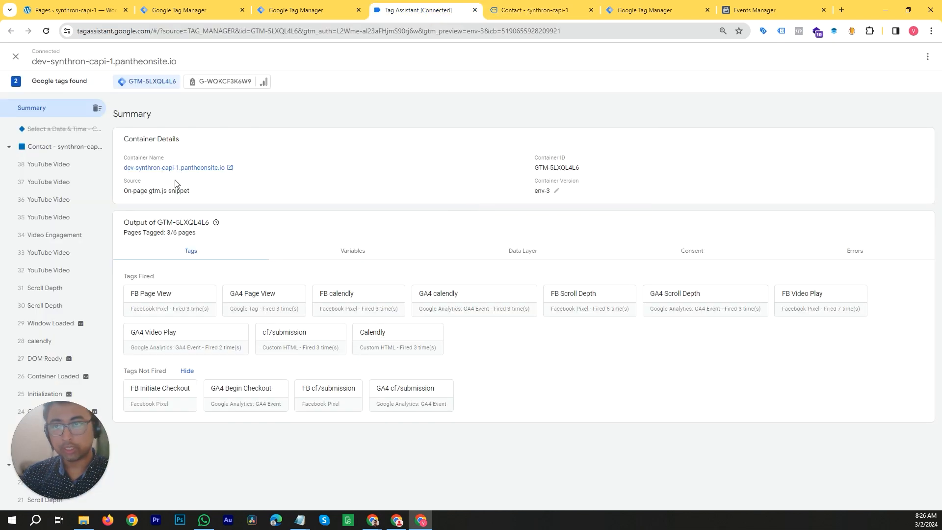
click(50, 163)
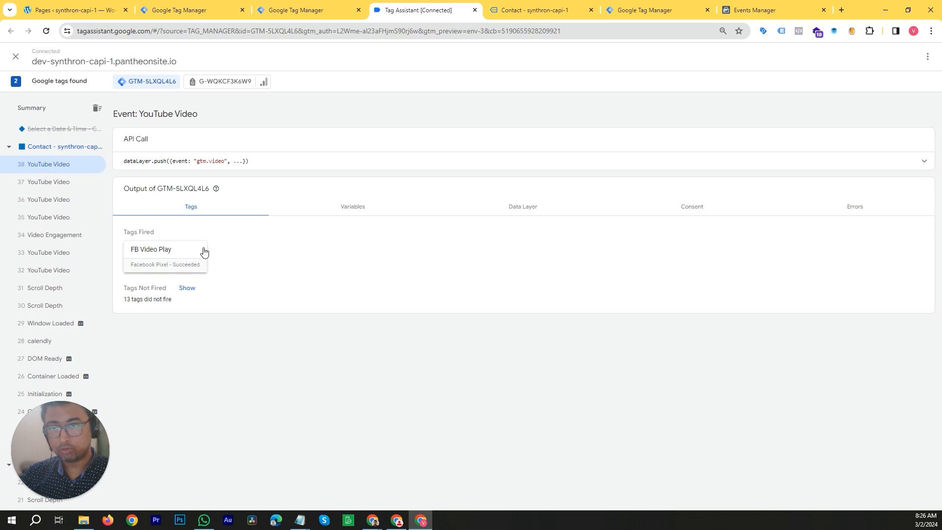
click(349, 209)
scroll(321, 294, down, 6)
scroll(313, 305, down, 5)
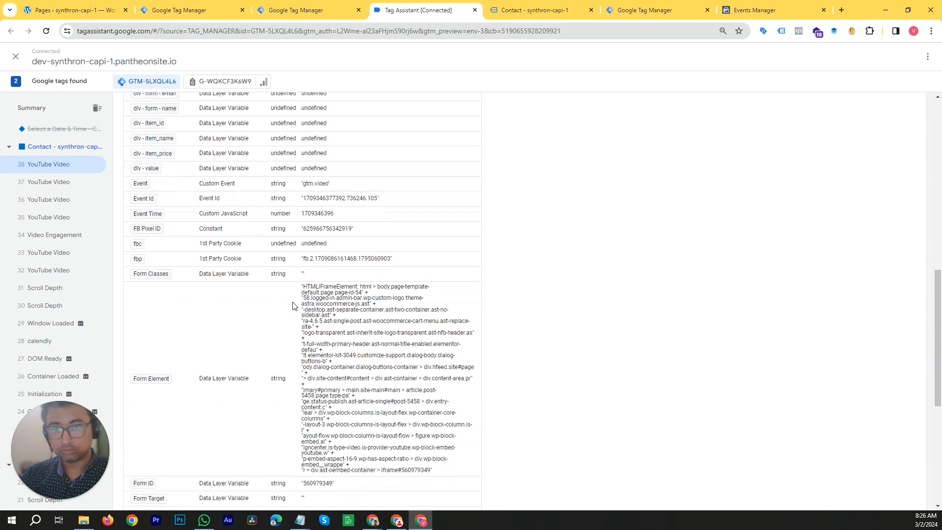
scroll(293, 305, down, 6)
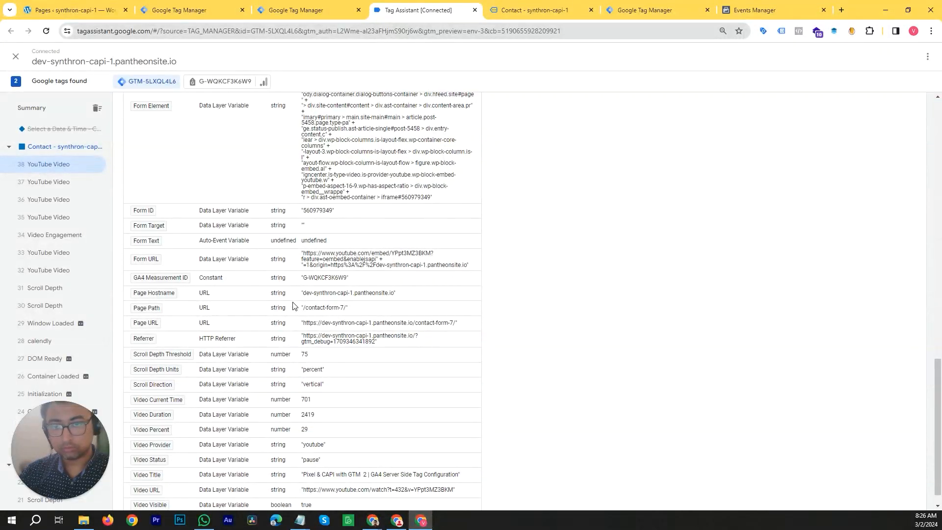
scroll(293, 305, down, 1)
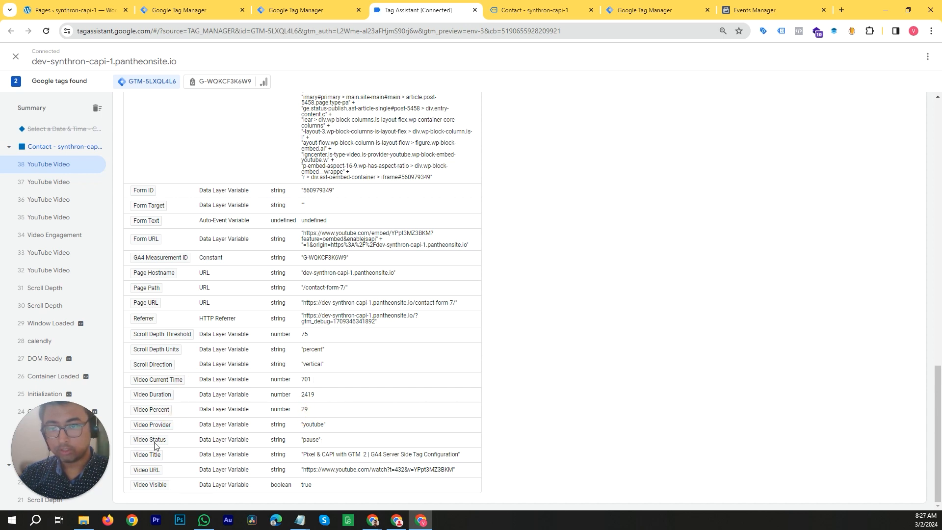
scroll(174, 369, up, 7)
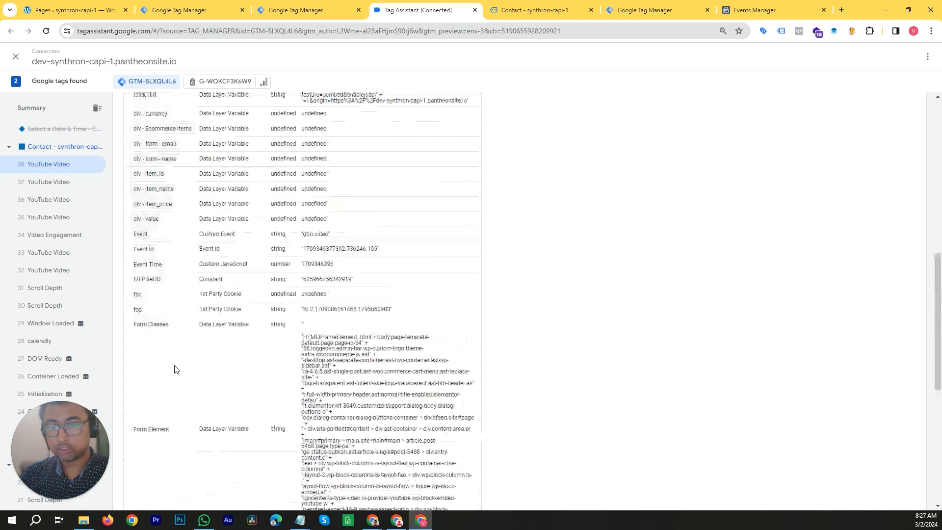
click(58, 182)
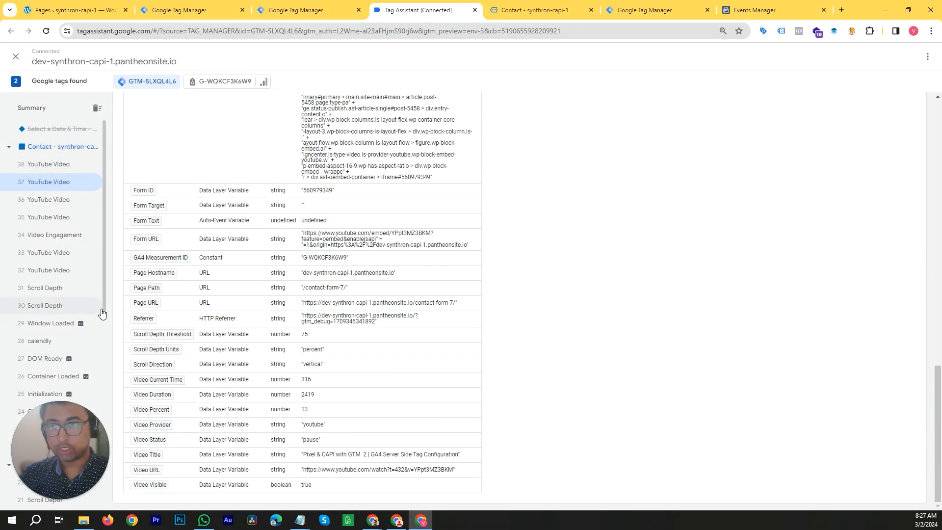
click(55, 200)
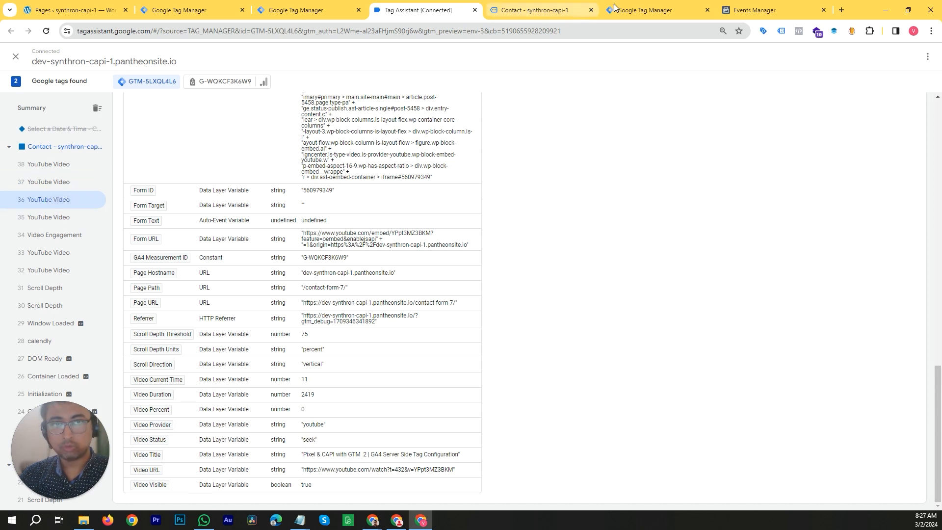
- Seek the embedded video back to about 7:24 and recheck the latest YouTube Video event's variables
click(638, 10)
click(564, 4)
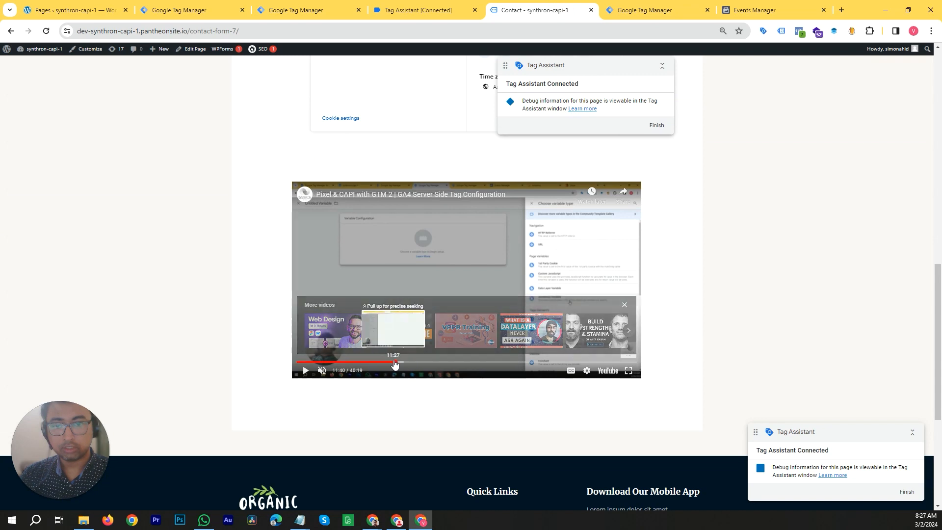
drag(392, 364, 361, 366)
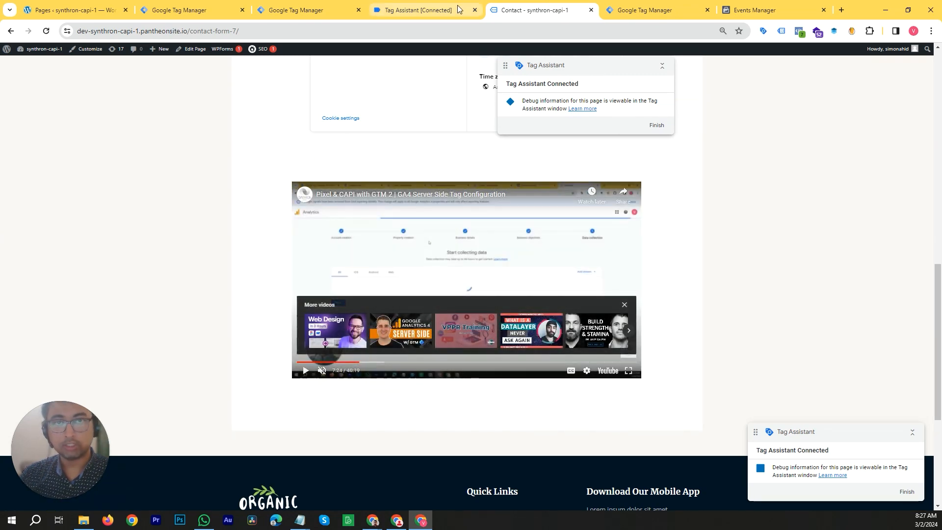
click(418, 10)
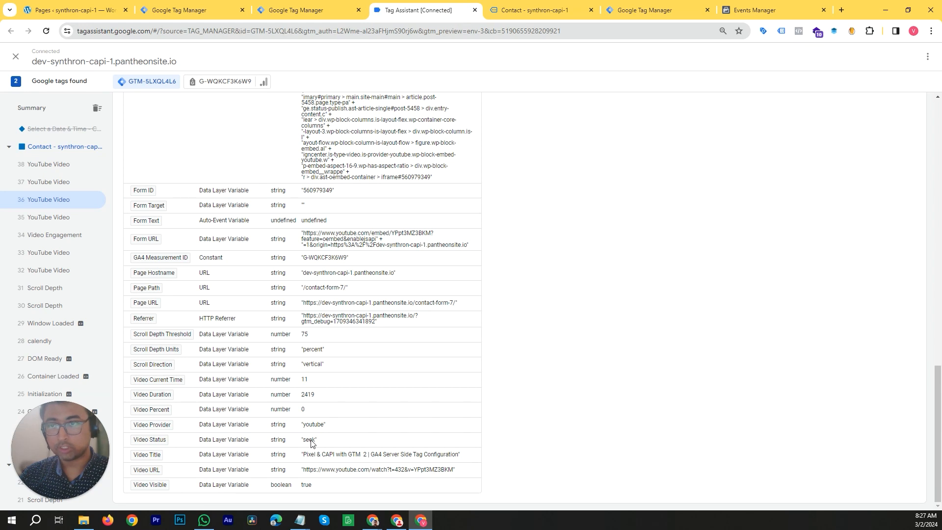
click(60, 164)
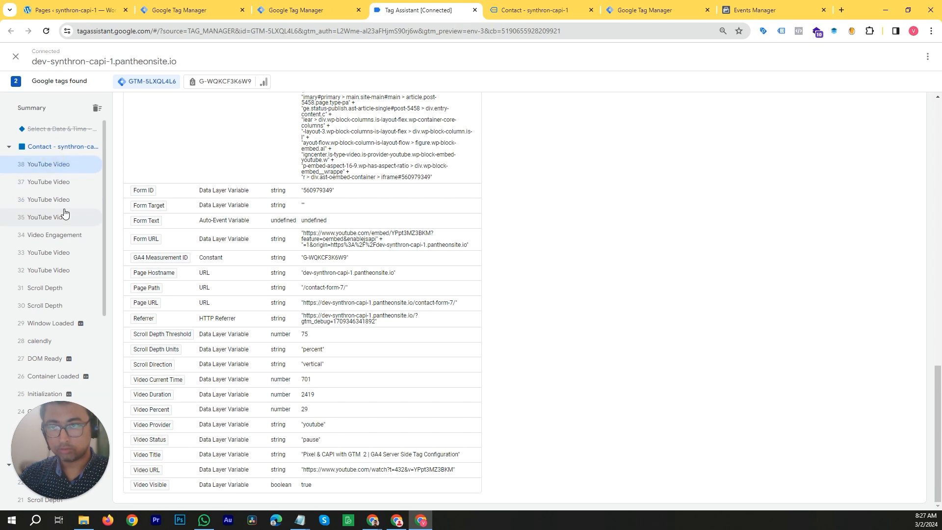
- Compare the Video Status and Video Current Time variables across the earlier YouTube Video events in Tag Assistant
click(64, 200)
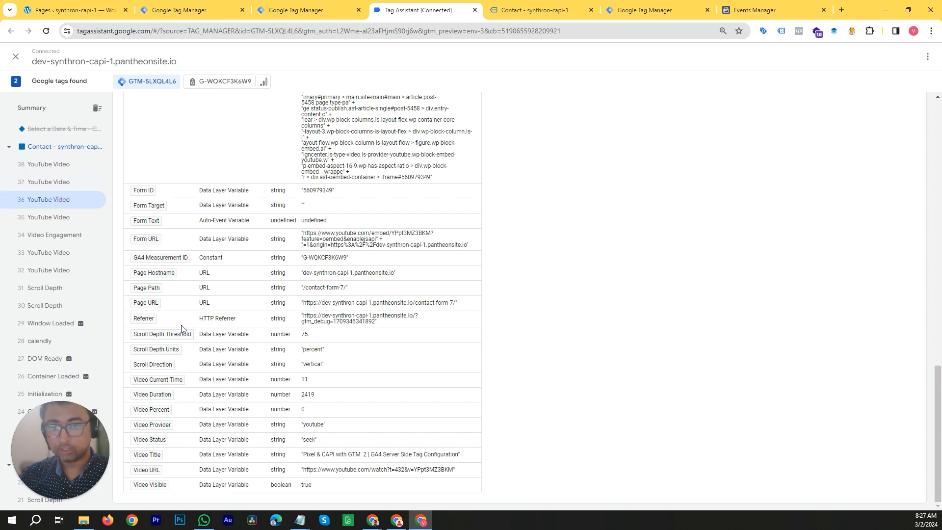
click(81, 217)
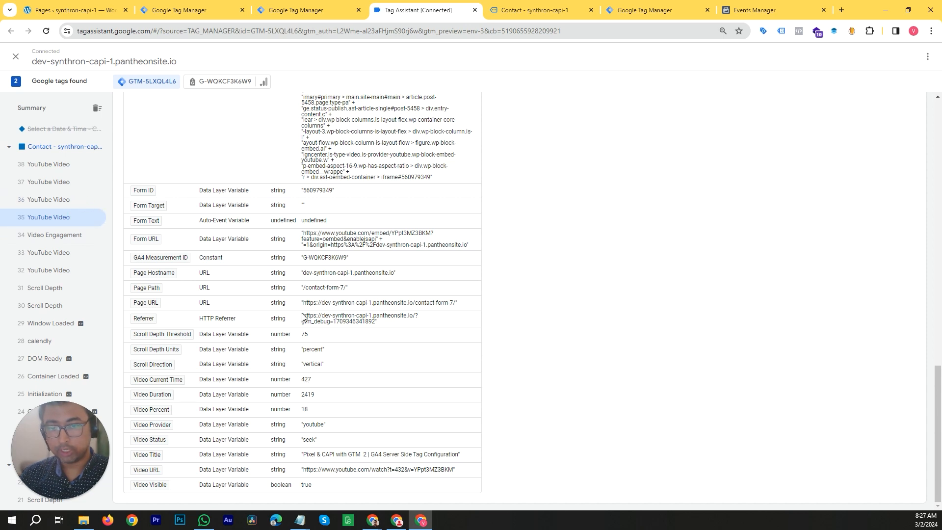
click(78, 252)
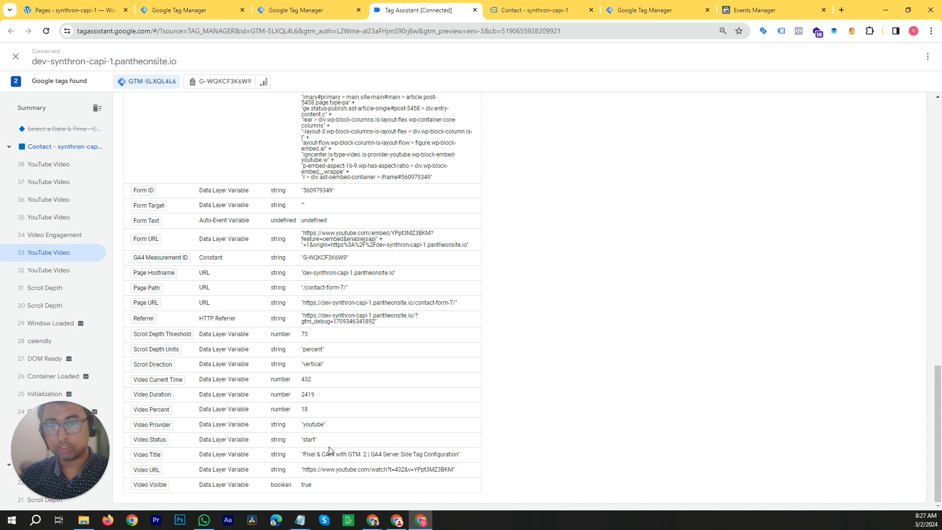
- Switch to Events Manager test events and expand the Video Play_2419_start and Video Play_2419_seek events' details
click(772, 10)
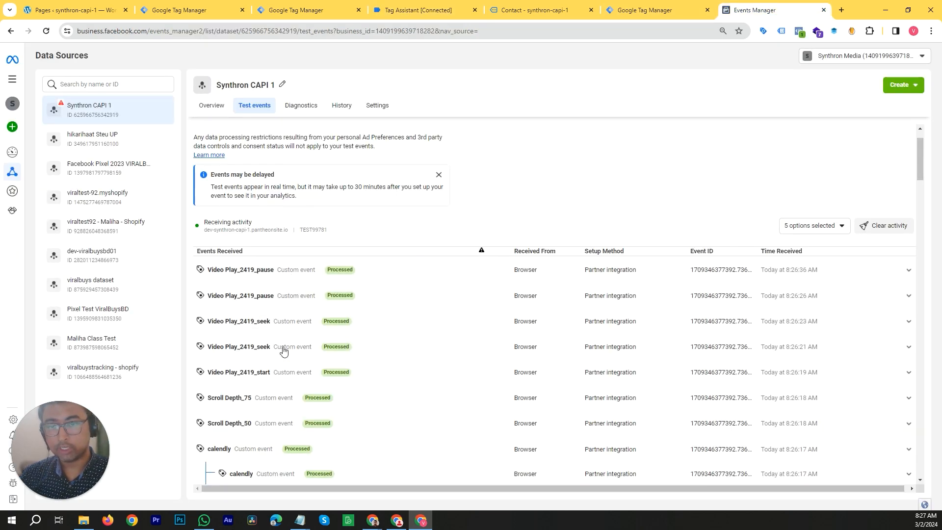
click(258, 384)
scroll(258, 343, down, 3)
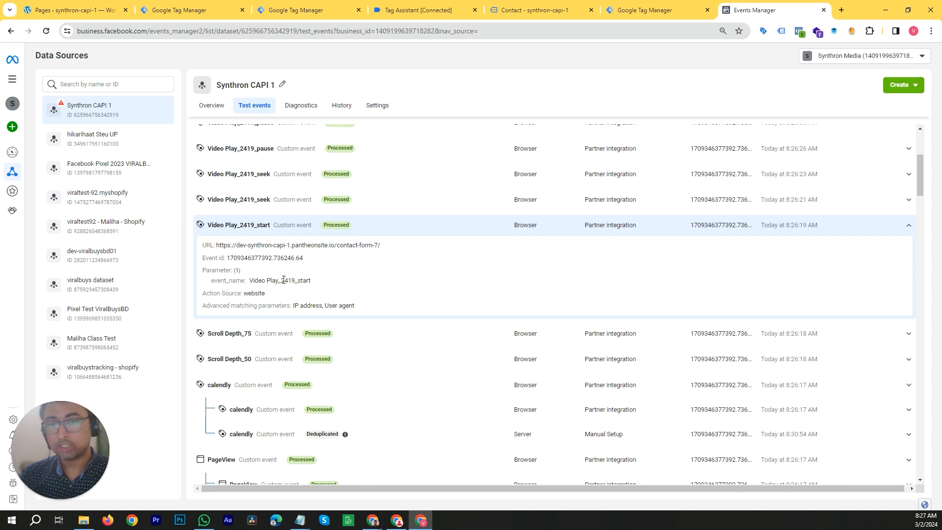
drag(283, 281, 288, 283)
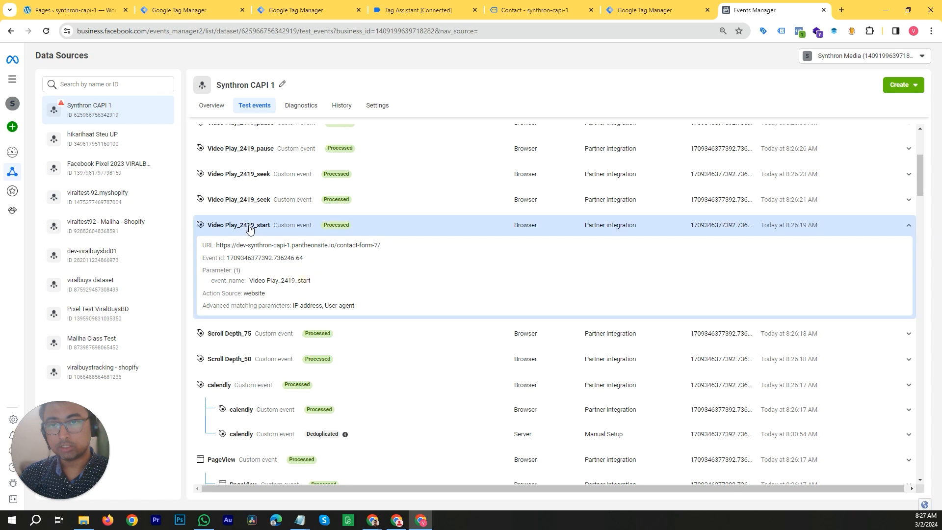
click(251, 199)
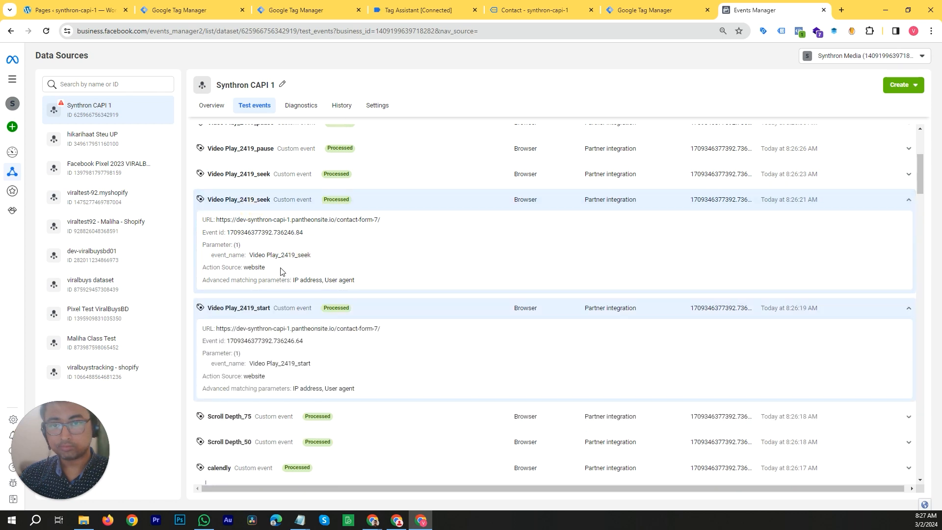
drag(283, 255, 297, 254)
click(304, 255)
scroll(250, 174, up, 3)
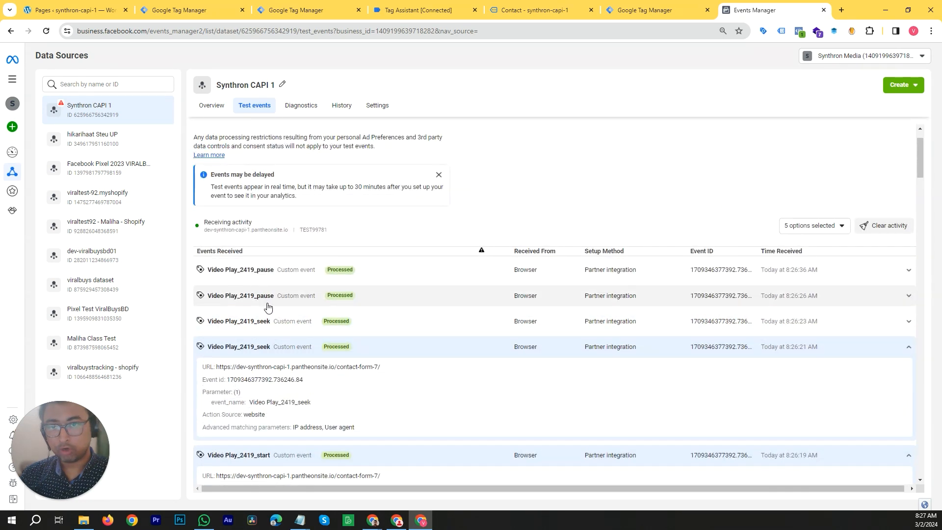